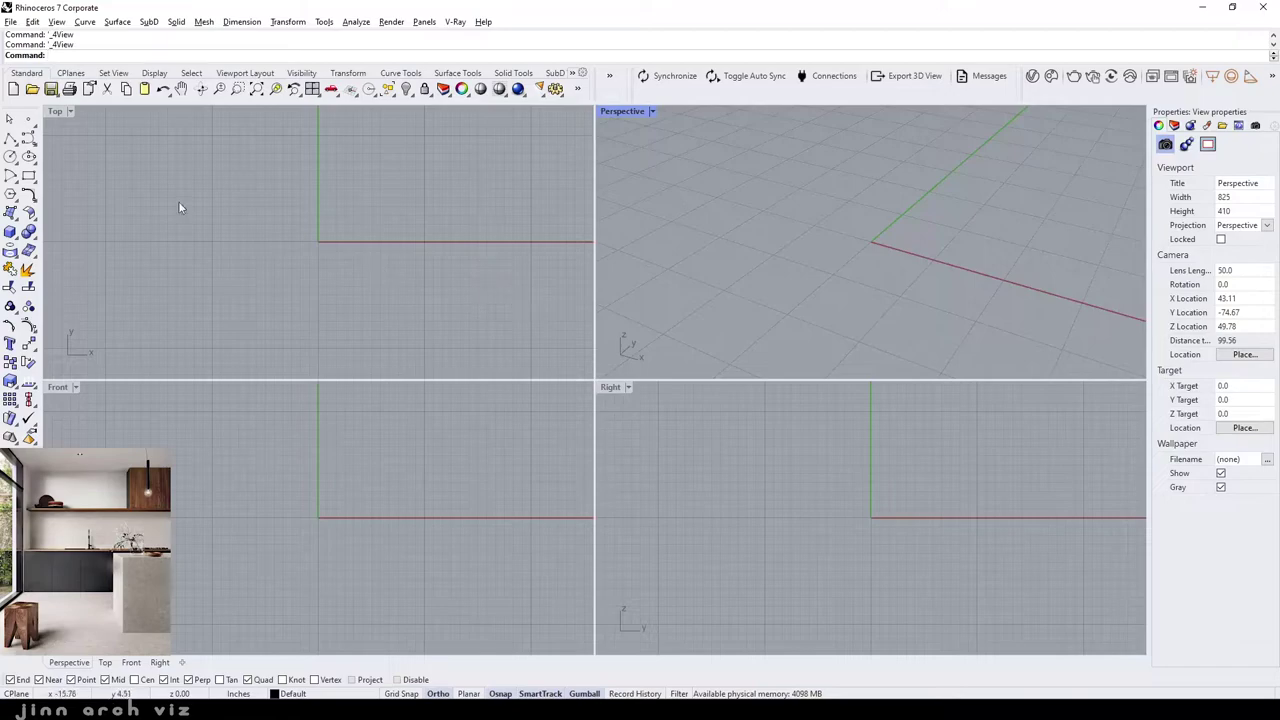
- Maximize the Top view and begin a polyline at the origin with a 16 ft side up
double_click(55, 111)
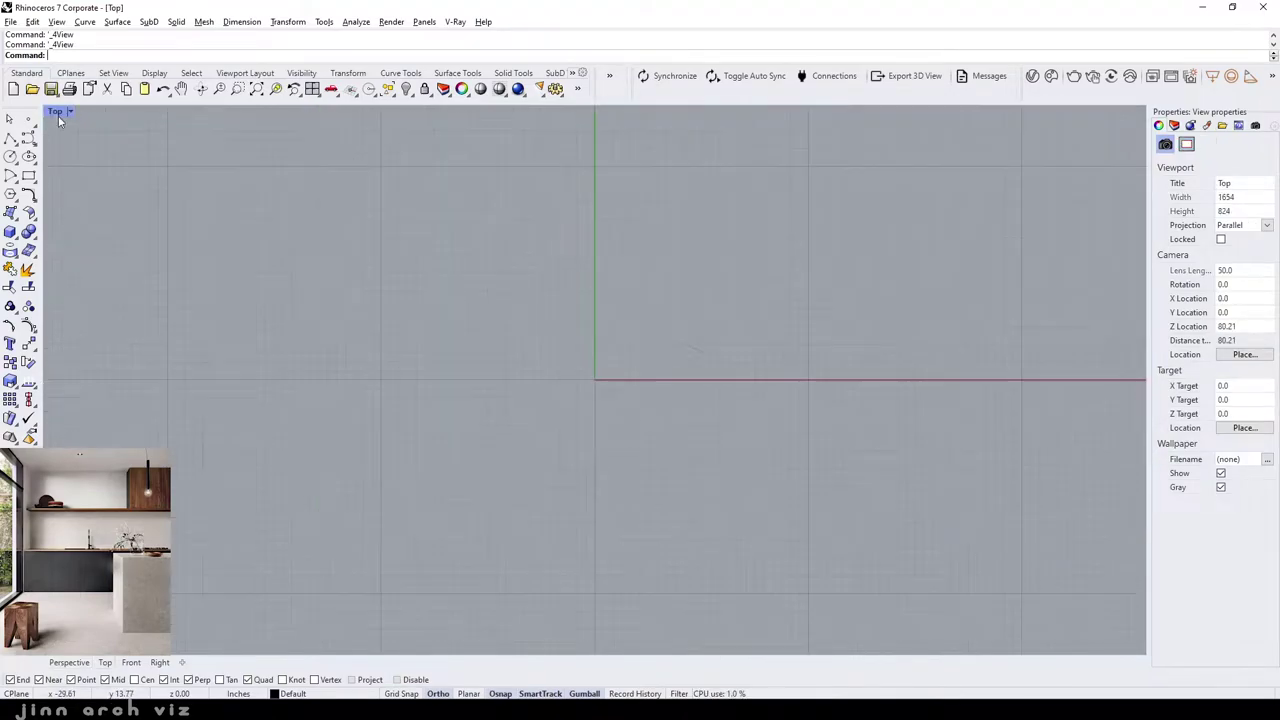
click(10, 138)
click(595, 379)
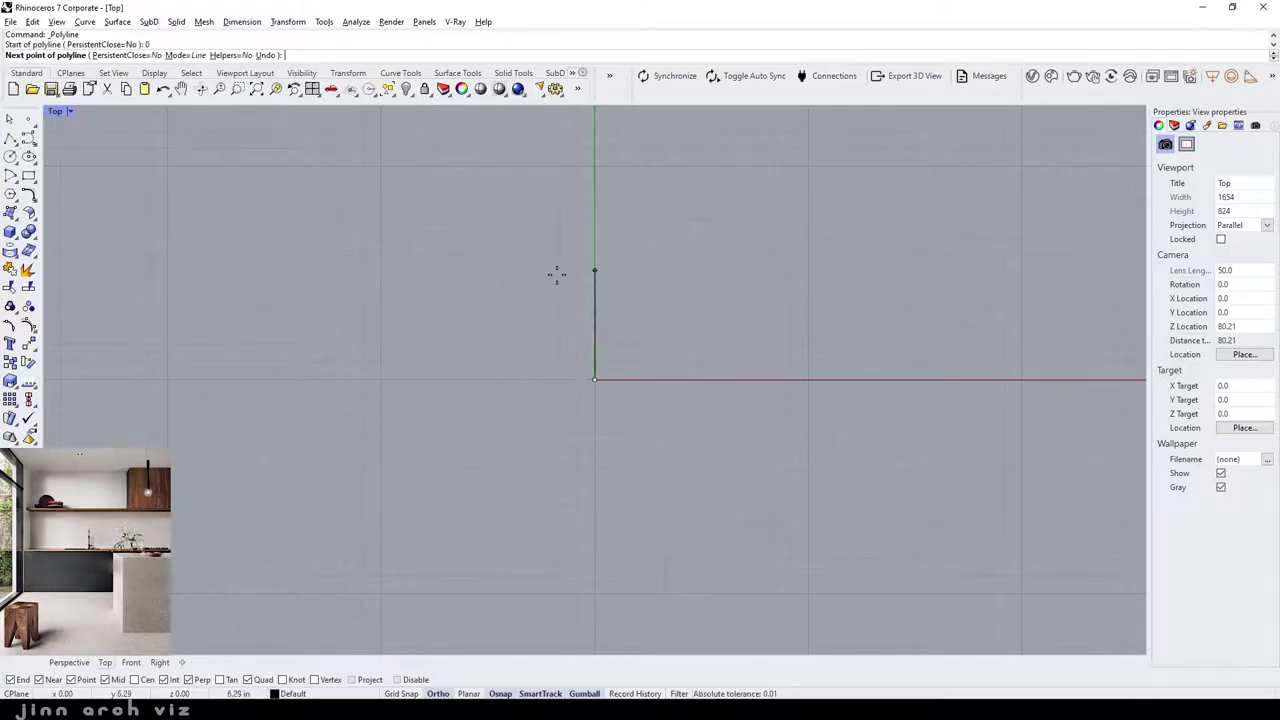
scroll(550, 348, down, 3)
scroll(600, 229, up, 2)
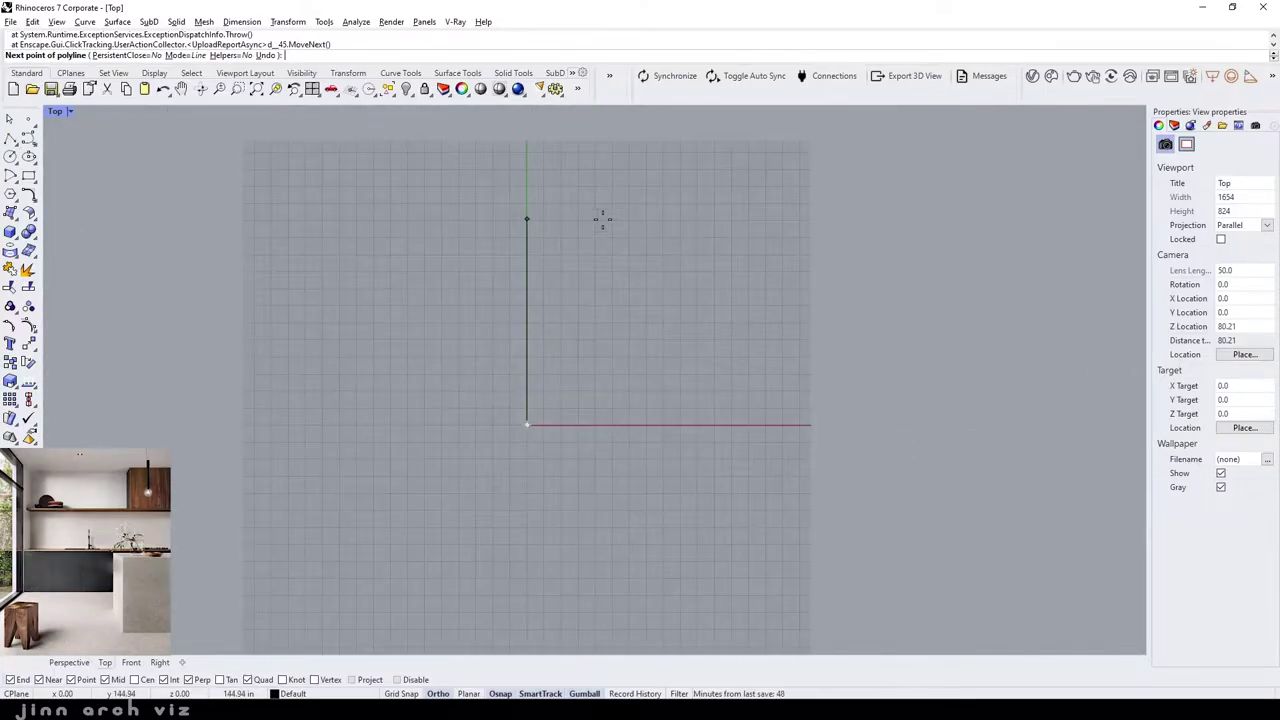
text(16')
key(Return)
- Add a 12 ft top side and a 16 ft right side, ending the open outline
click(602, 222)
text(12')
key(Return)
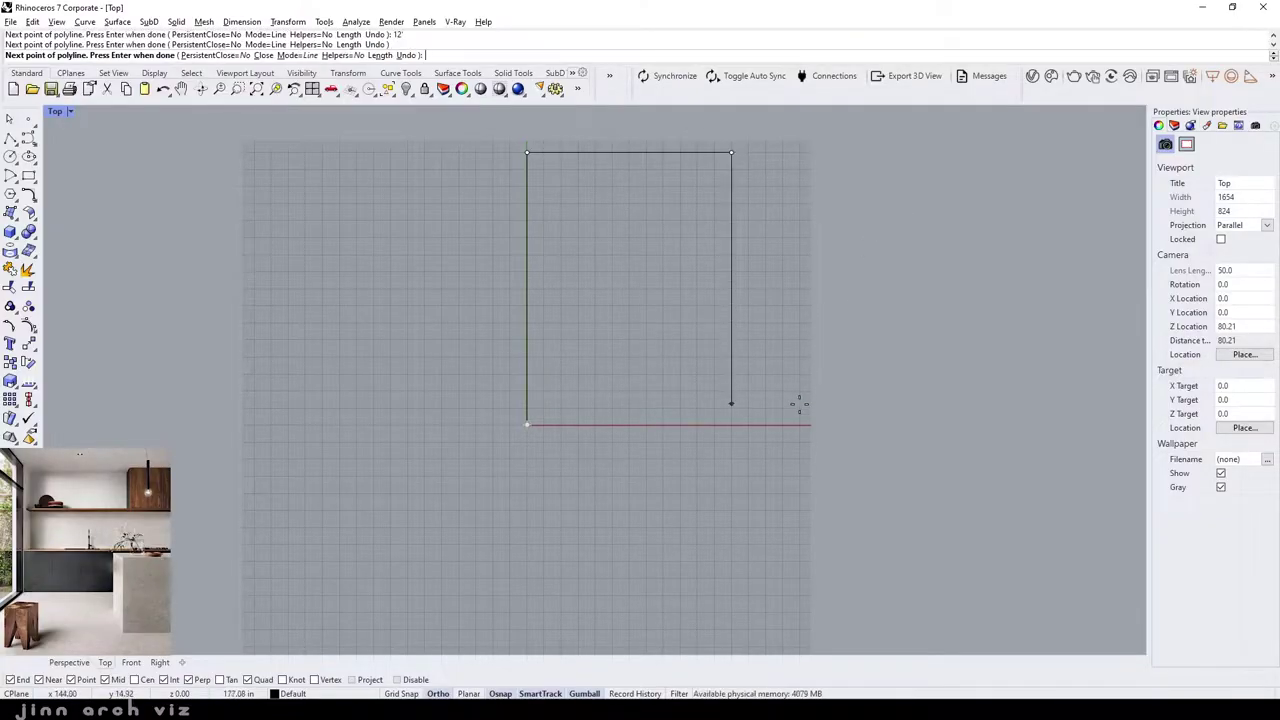
text(16')
key(Return)
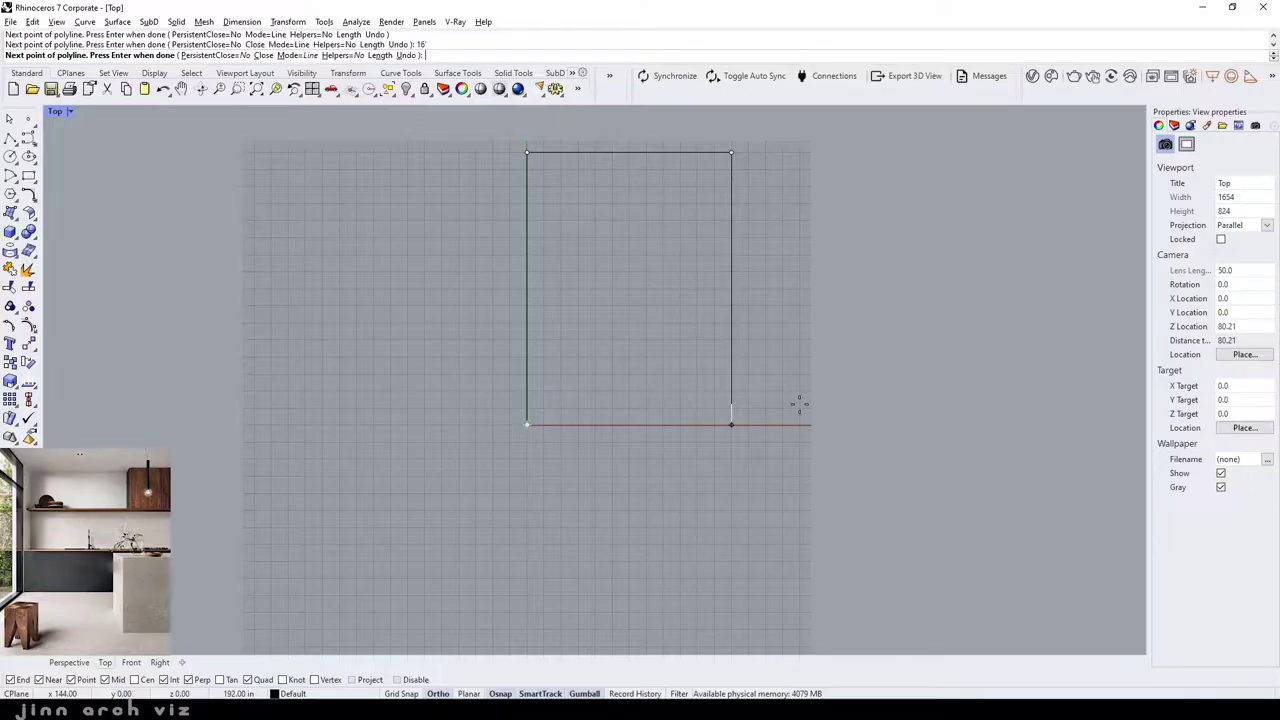
click(797, 404)
key(Return)
- Reframe the view around the outline and start the Offset command
scroll(768, 258, up, 2)
middle_click(736, 256)
scroll(690, 312, down, 2)
scroll(662, 316, up, 2)
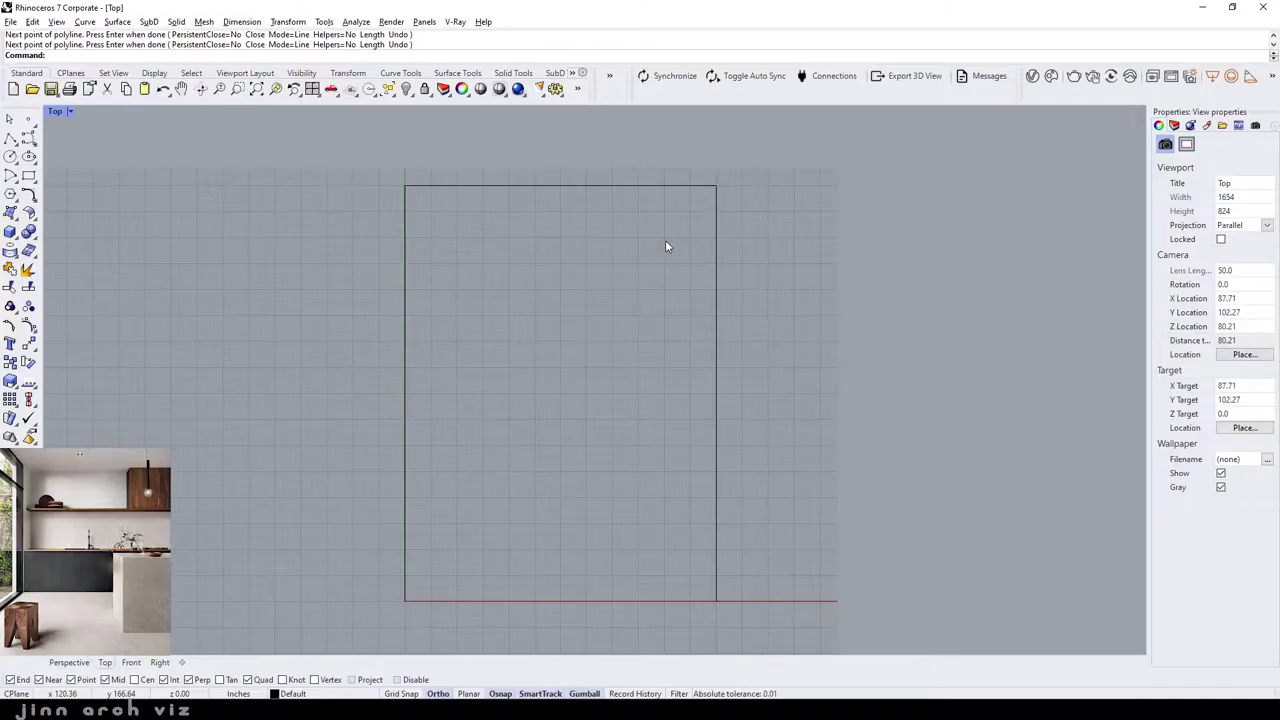
text(Offset)
key(Return)
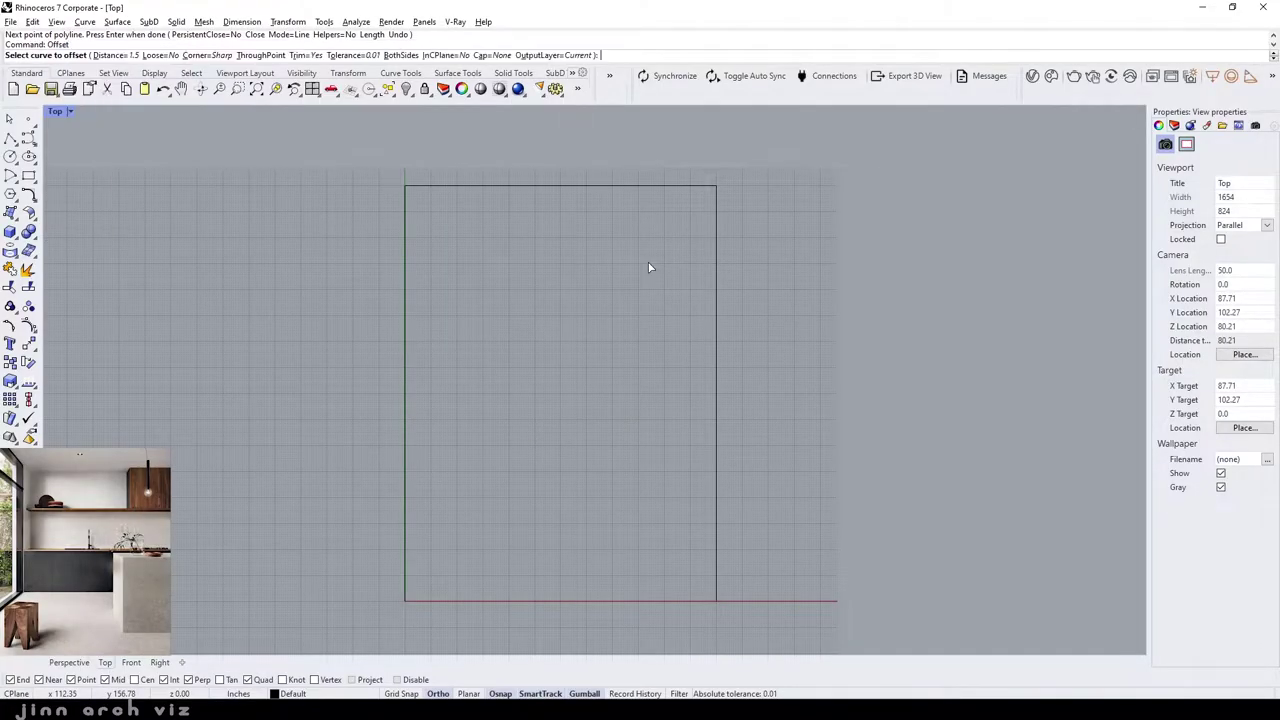
- Offset the room outline 9 inches to the outside
click(117, 55)
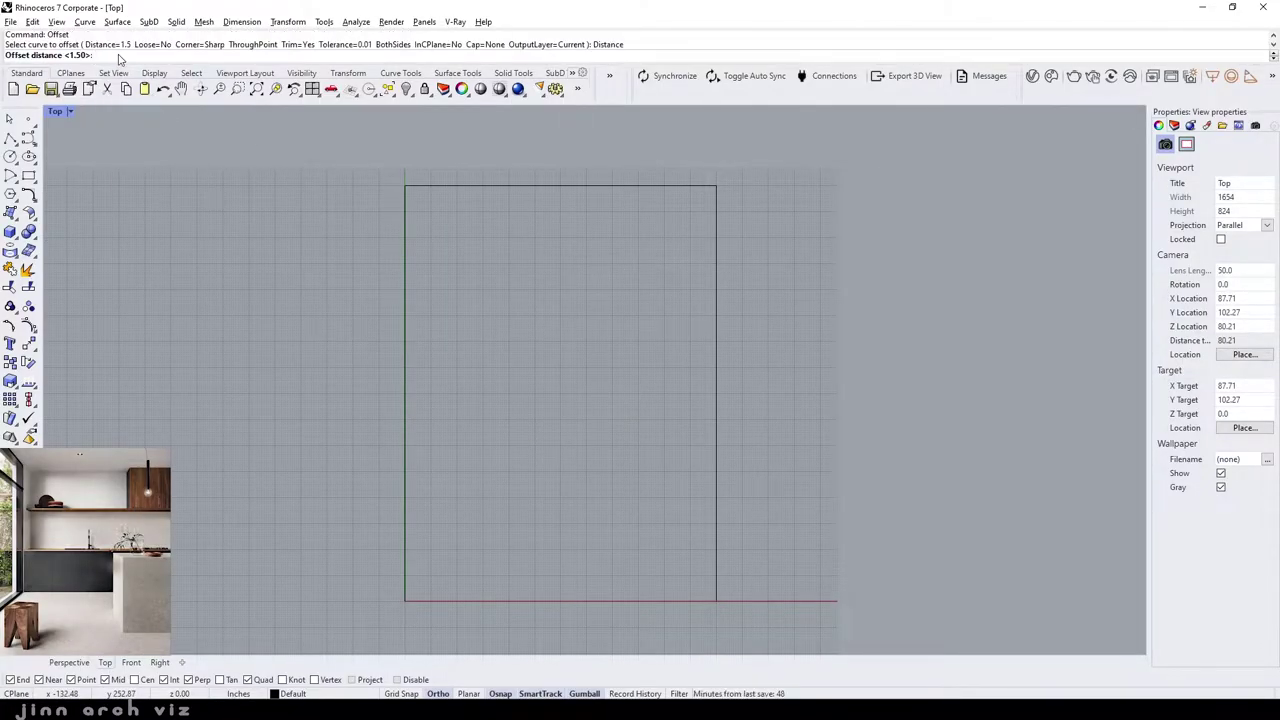
text(9)
key(Return)
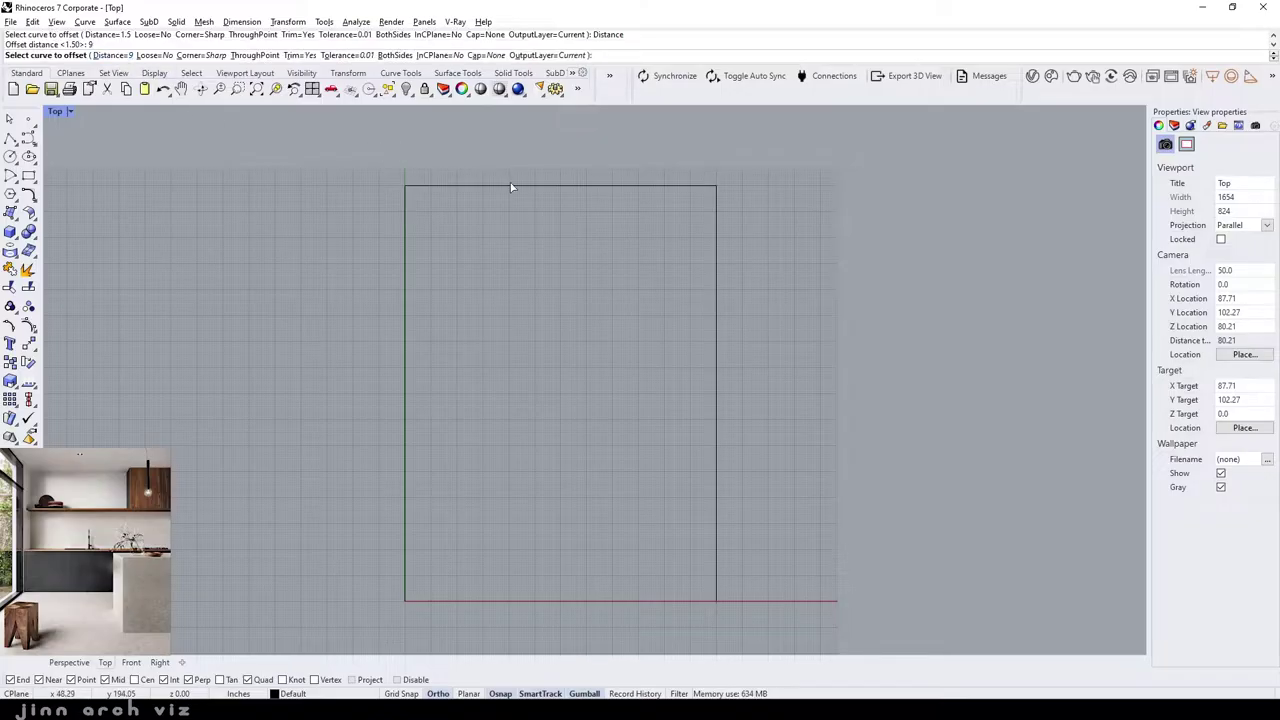
click(510, 185)
click(515, 158)
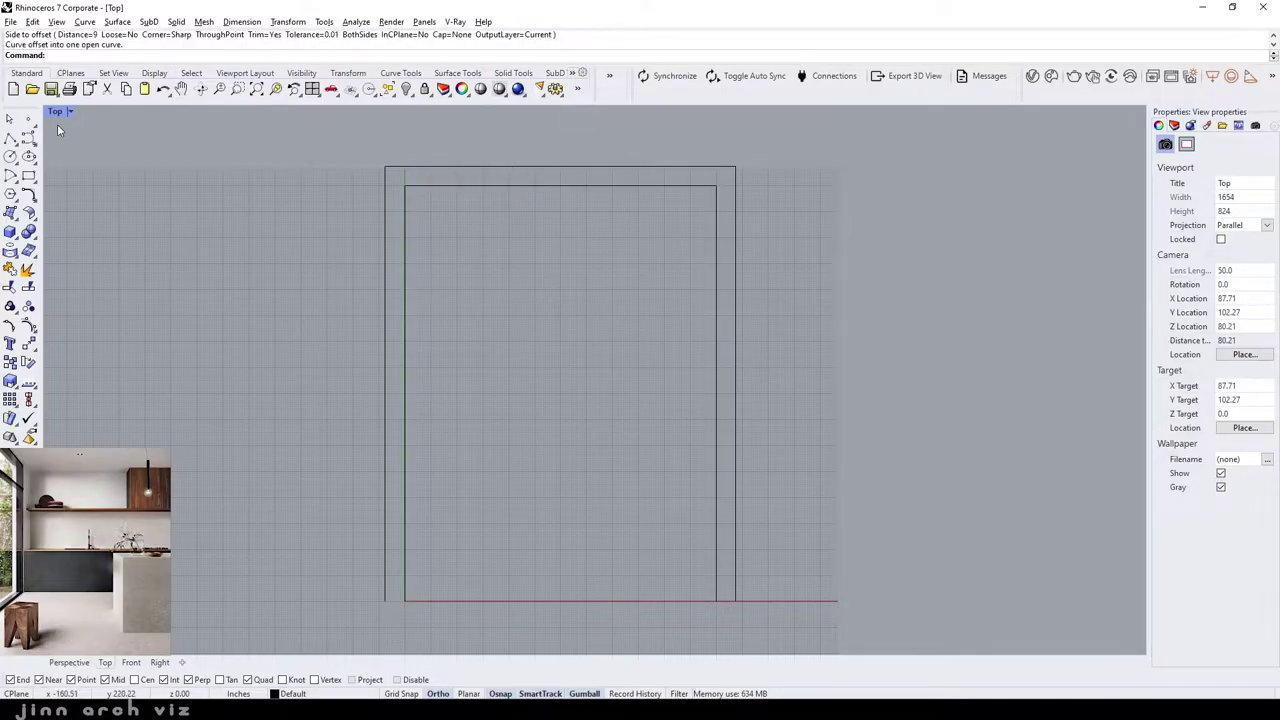
- Draw short lines closing the bottom-left and bottom-right gaps between the two outlines
click(9, 140)
click(385, 601)
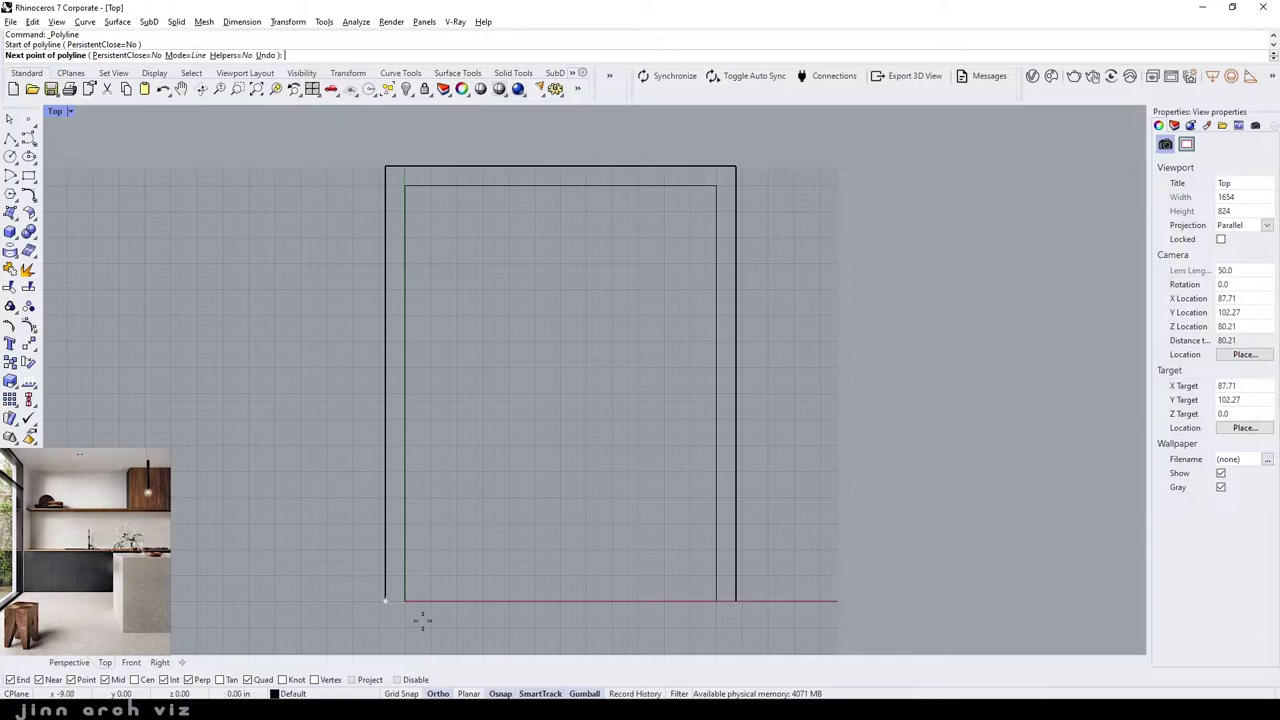
click(405, 601)
key(Return)
key(Return)
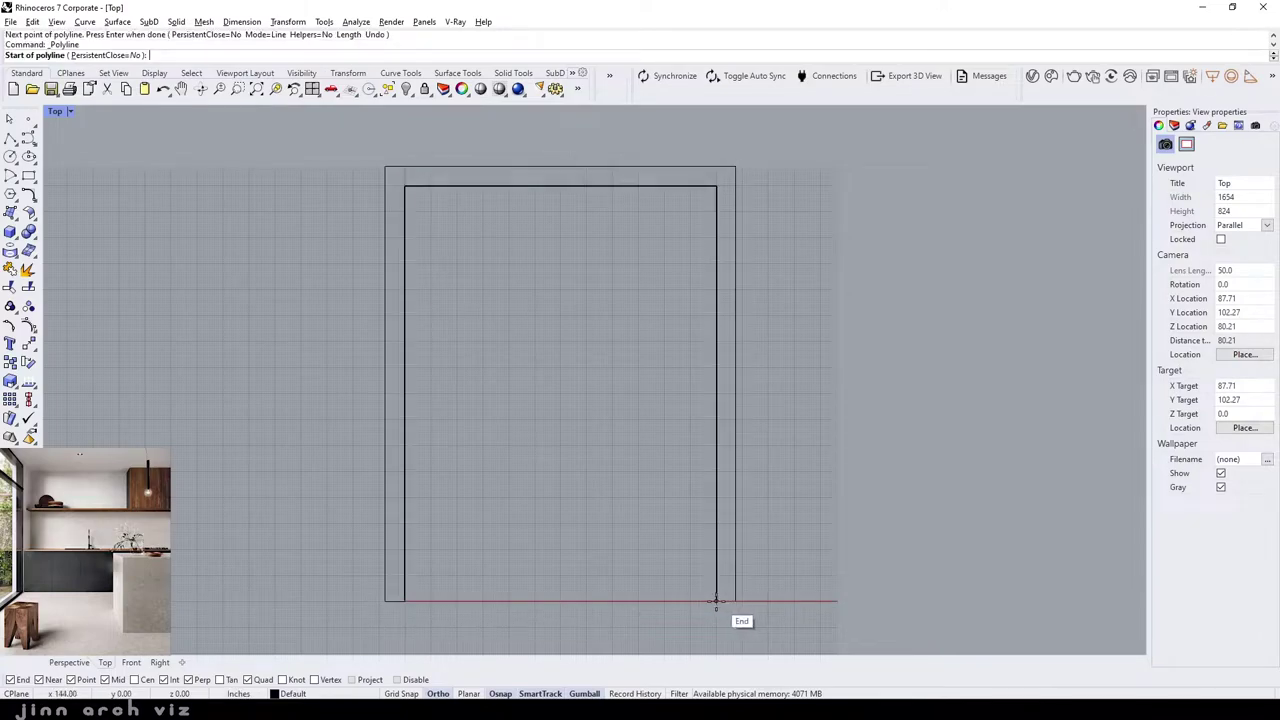
click(716, 601)
click(735, 601)
key(Return)
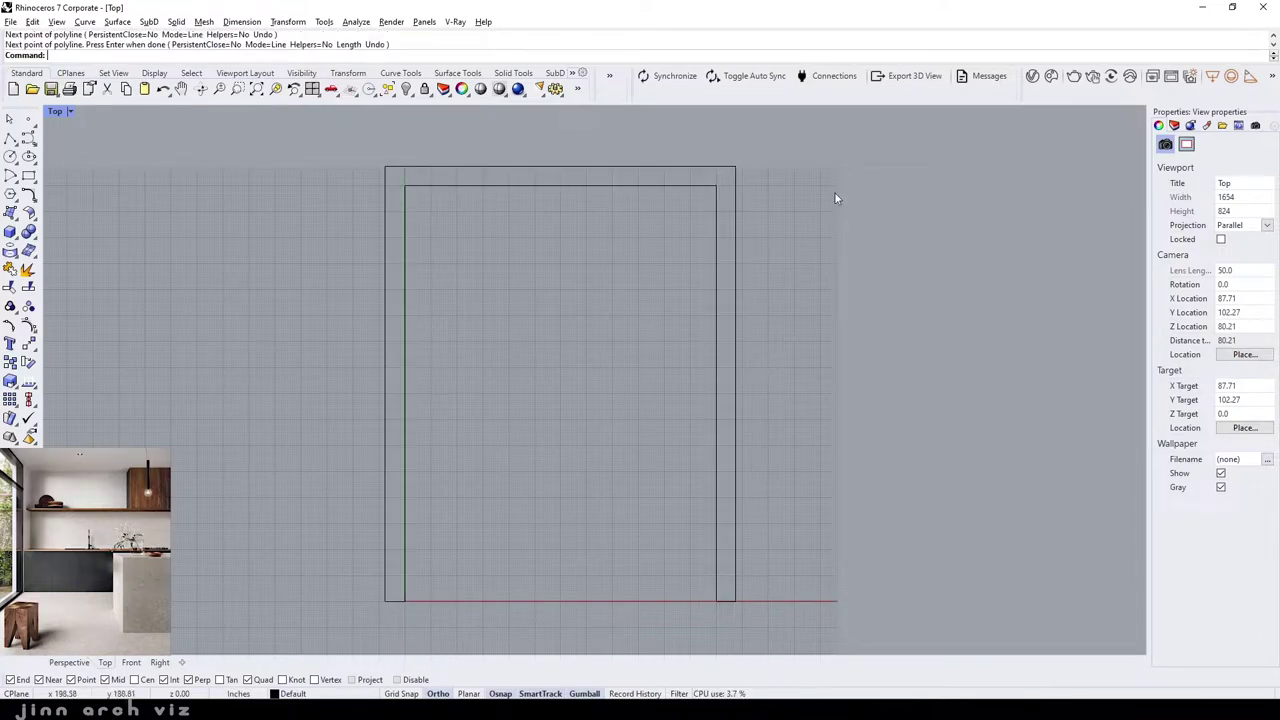
- Join all four curves into one closed wall outline and select it
drag(834, 197, 266, 636)
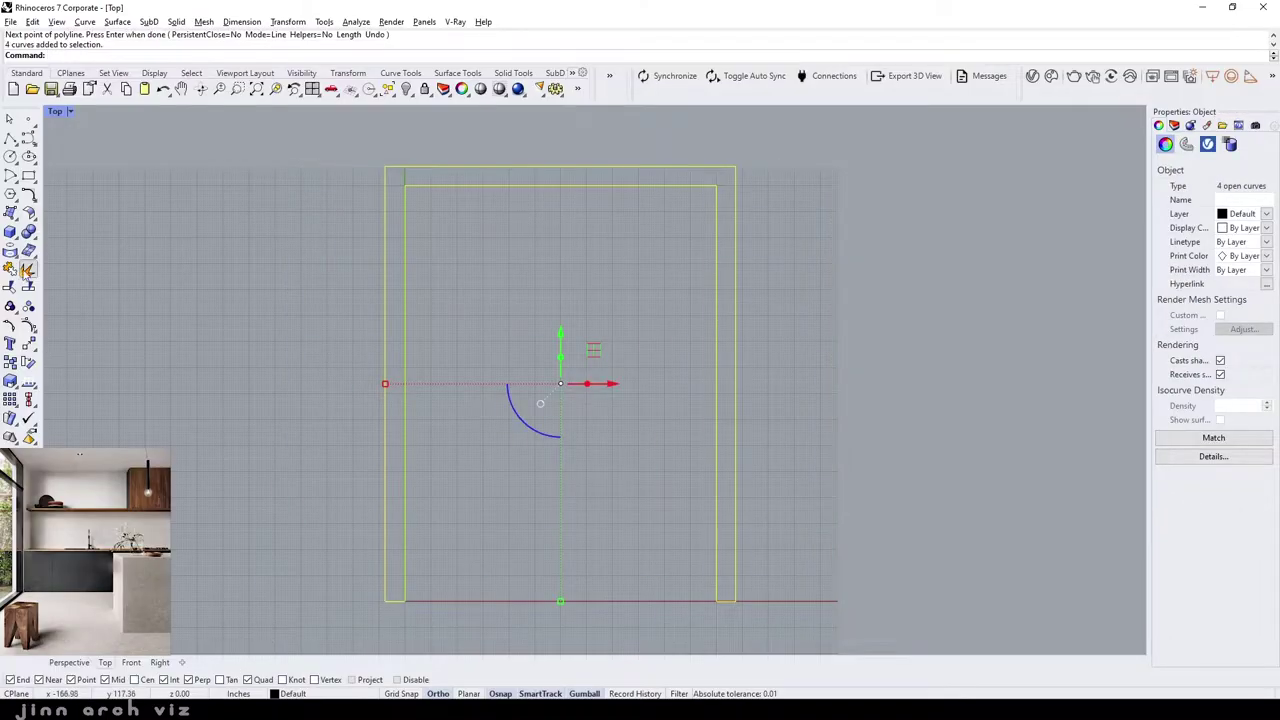
click(11, 270)
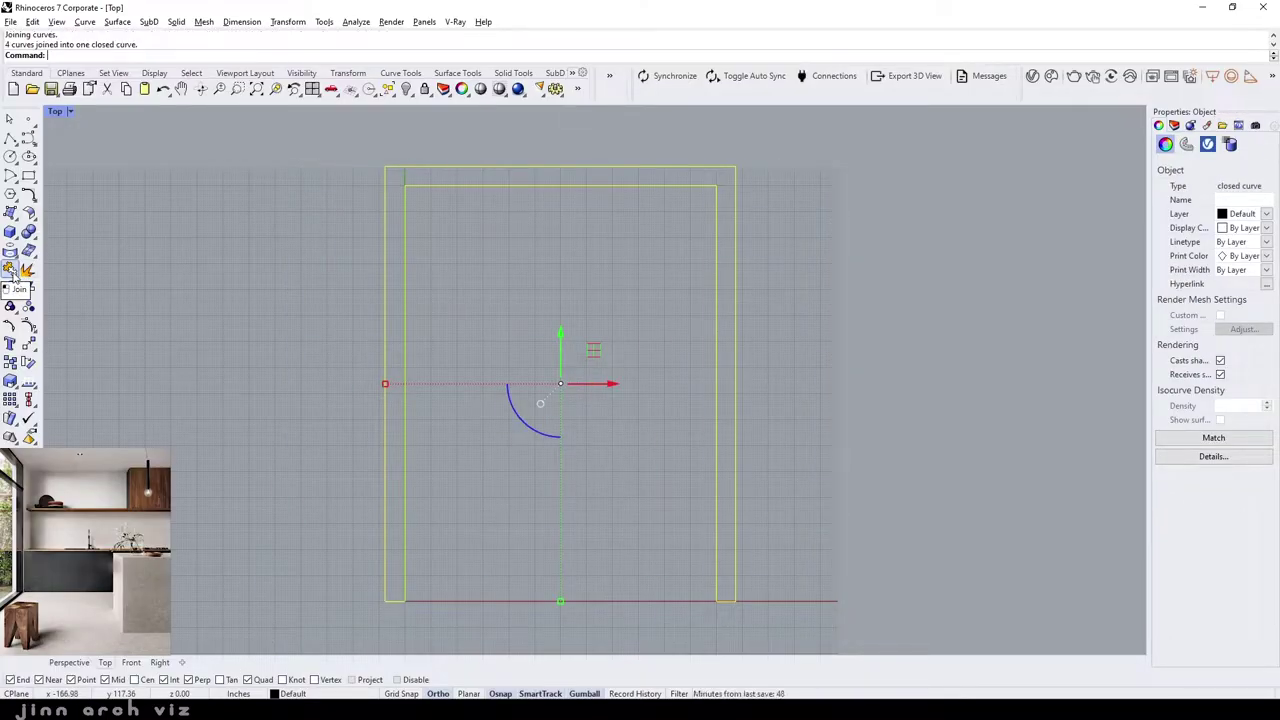
click(462, 396)
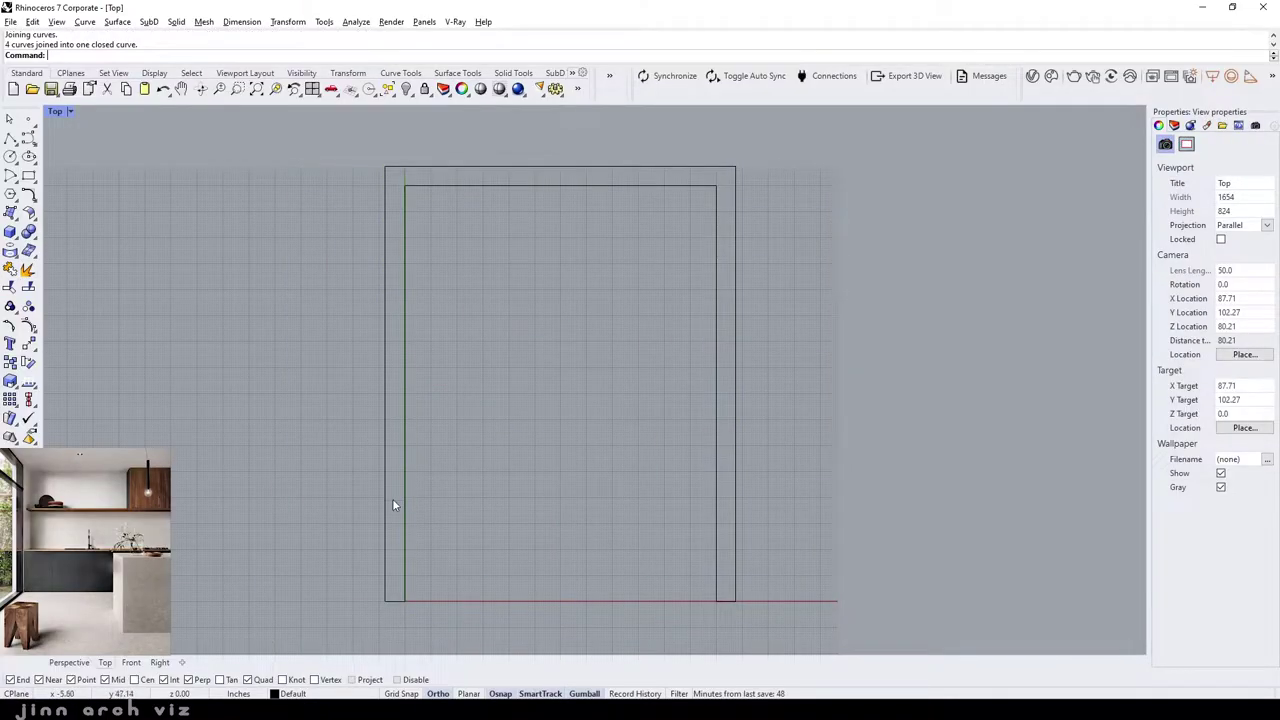
click(384, 492)
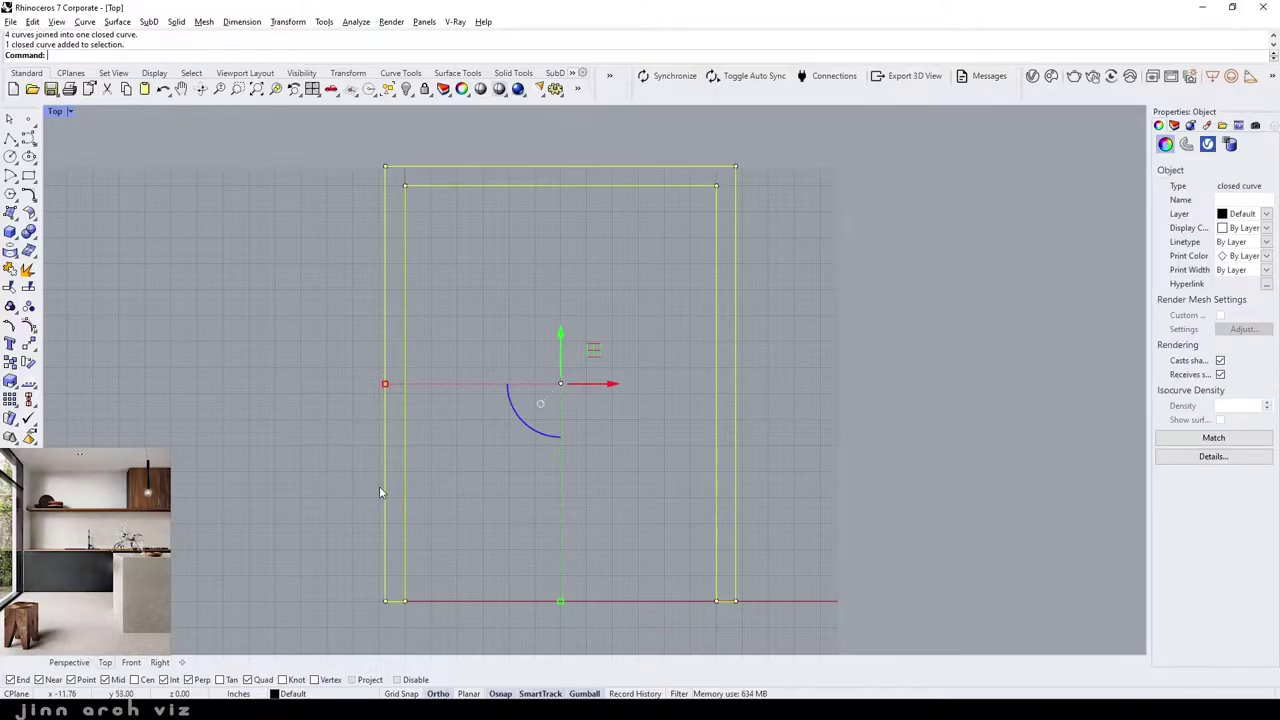
click(69, 662)
scroll(300, 420, down, 3)
- Shade the Perspective view and extrude the outline straight up 8 ft into solid walls
scroll(300, 415, down, 3)
click(99, 111)
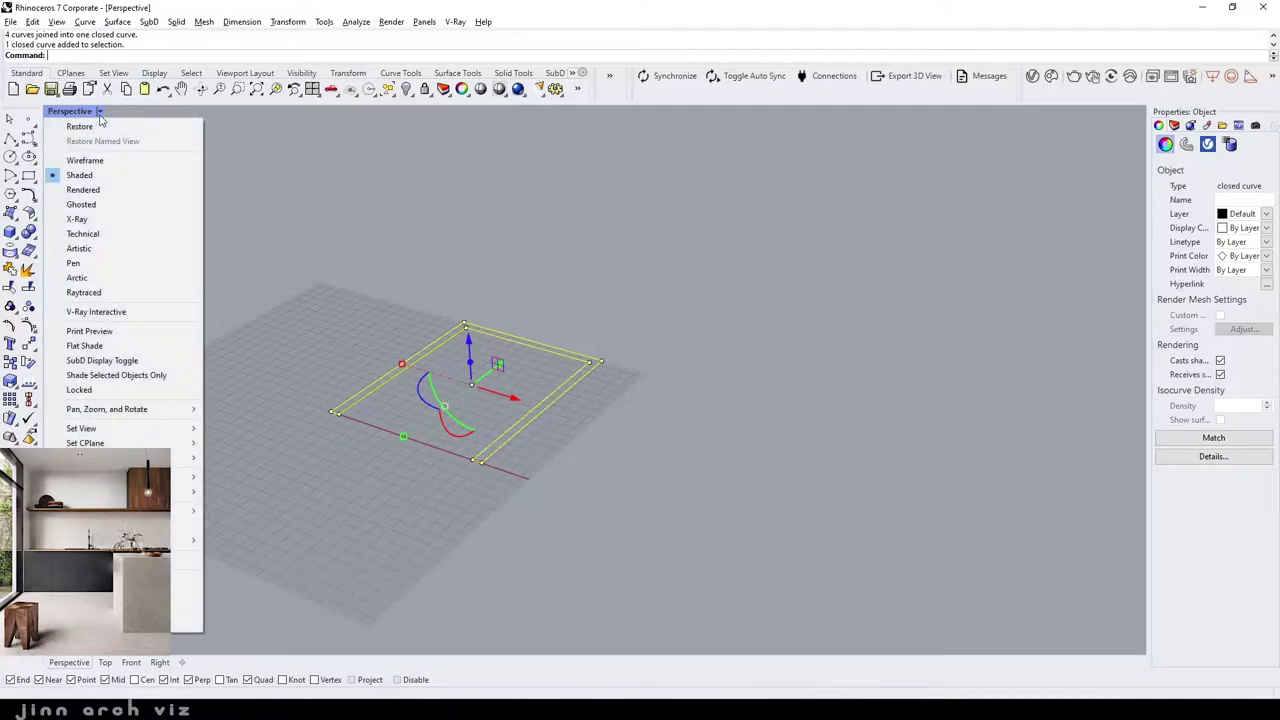
click(85, 175)
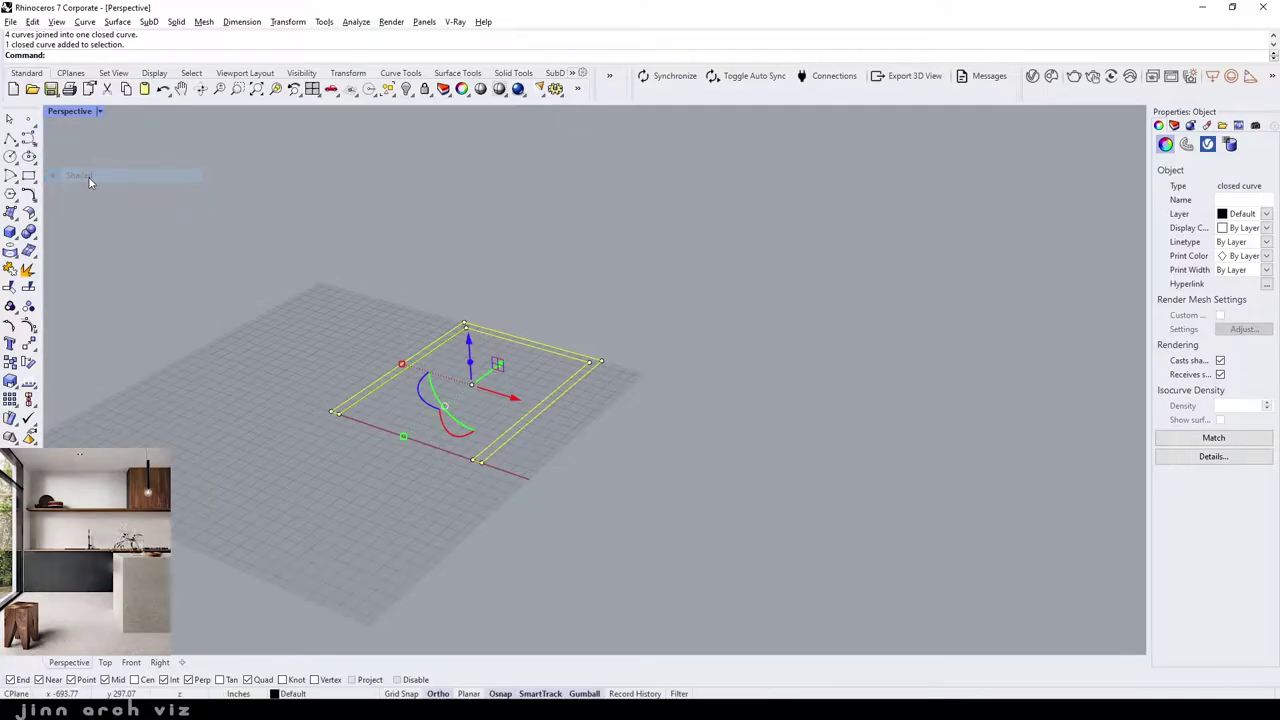
click(176, 22)
mouse_move(286, 257)
click(358, 257)
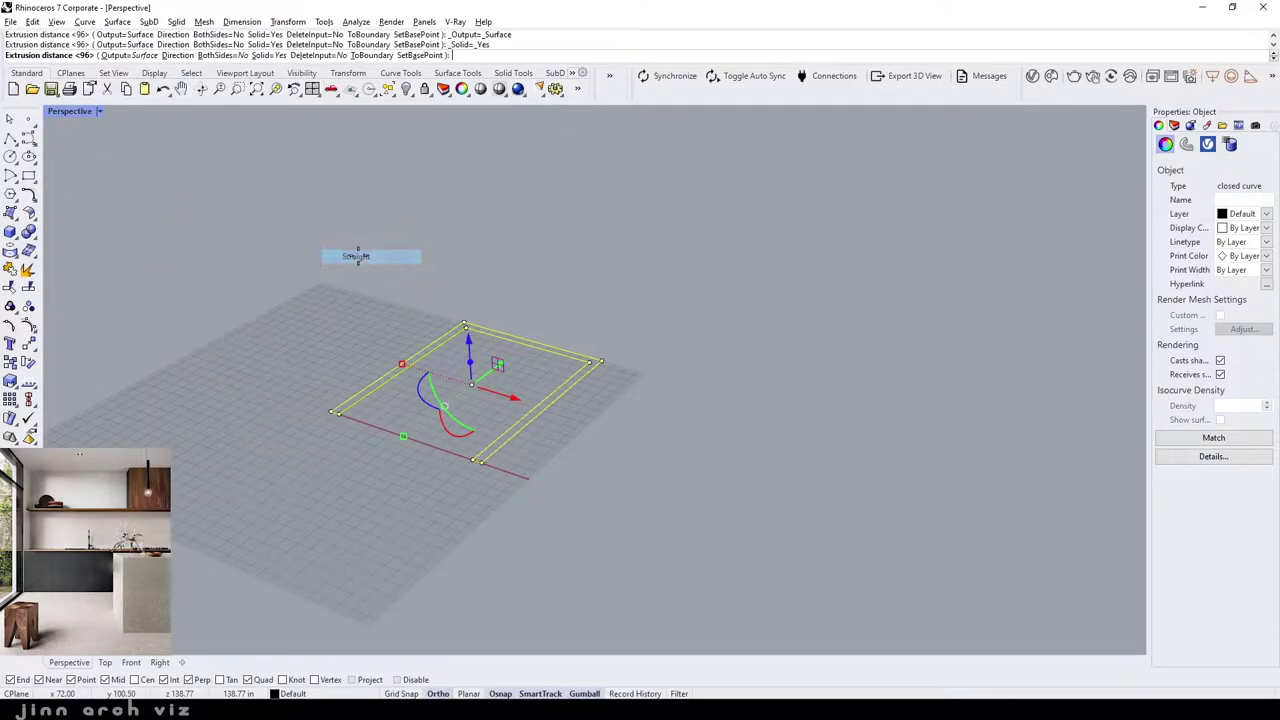
text(8')
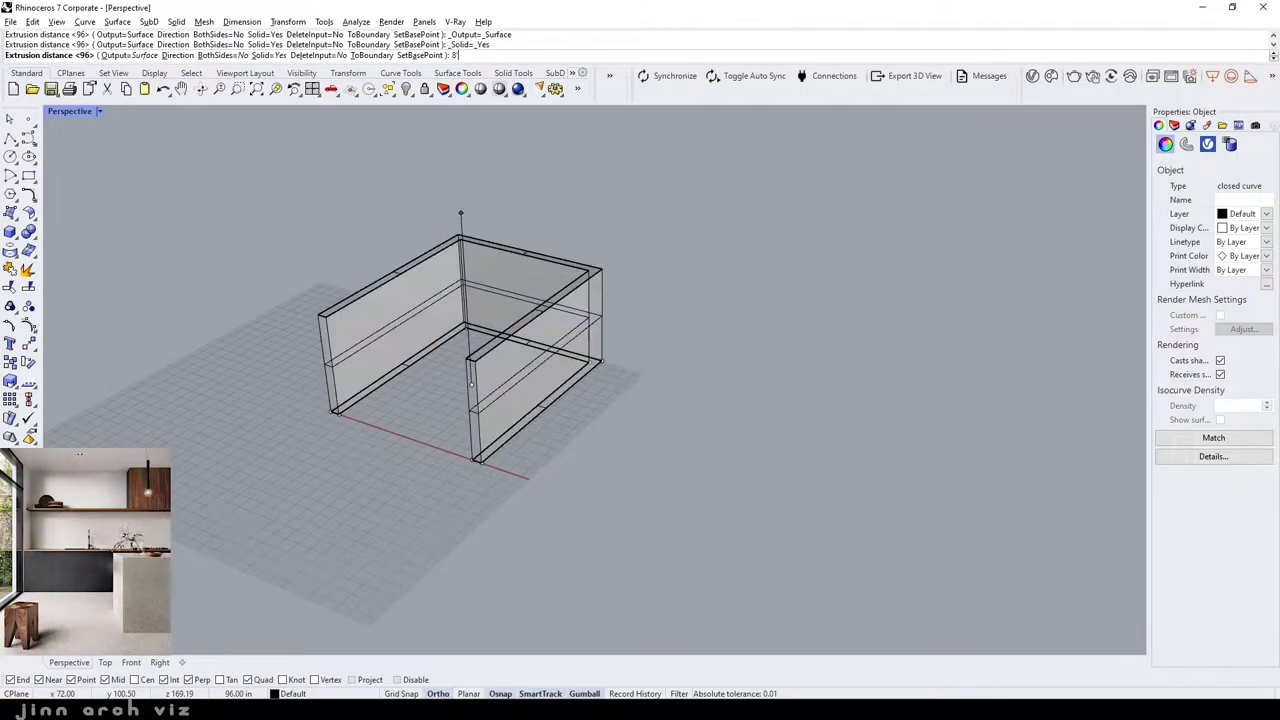
key(Return)
- Orbit into the room, hide the wall solid, and return to the Top view
click(416, 212)
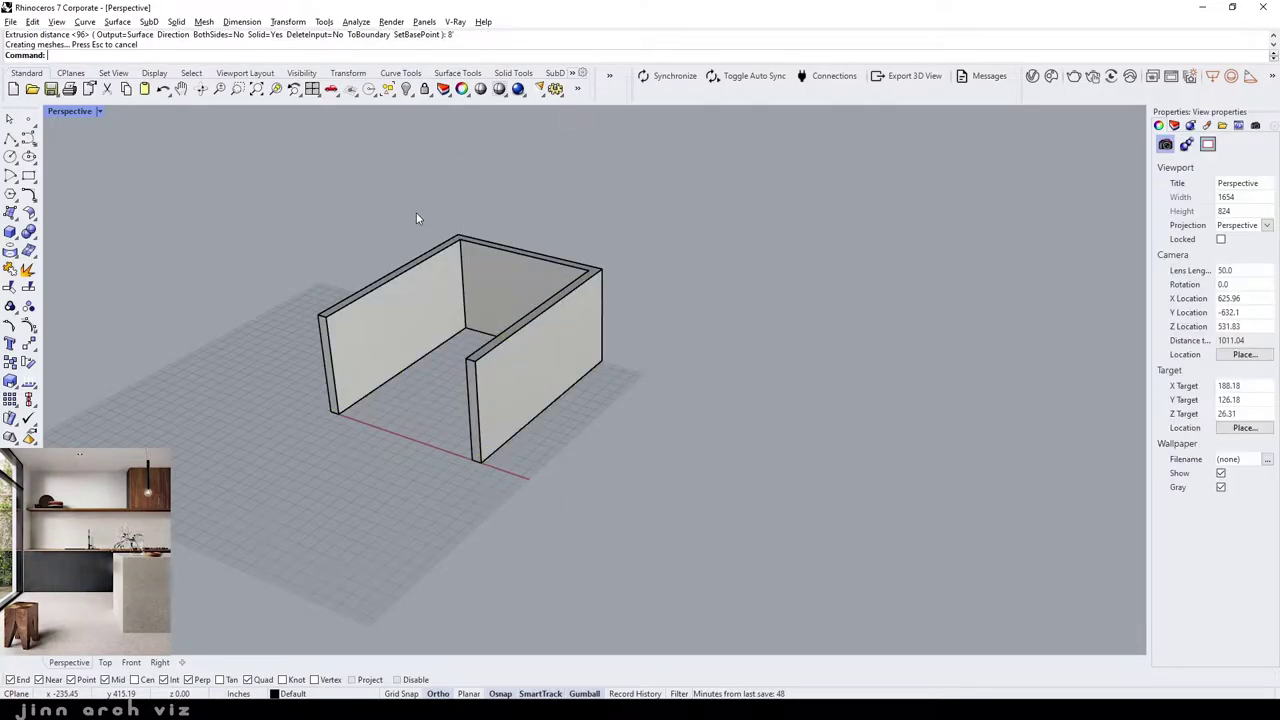
right_drag(416, 212, 444, 232)
scroll(410, 319, up, 2)
scroll(410, 319, up, 2)
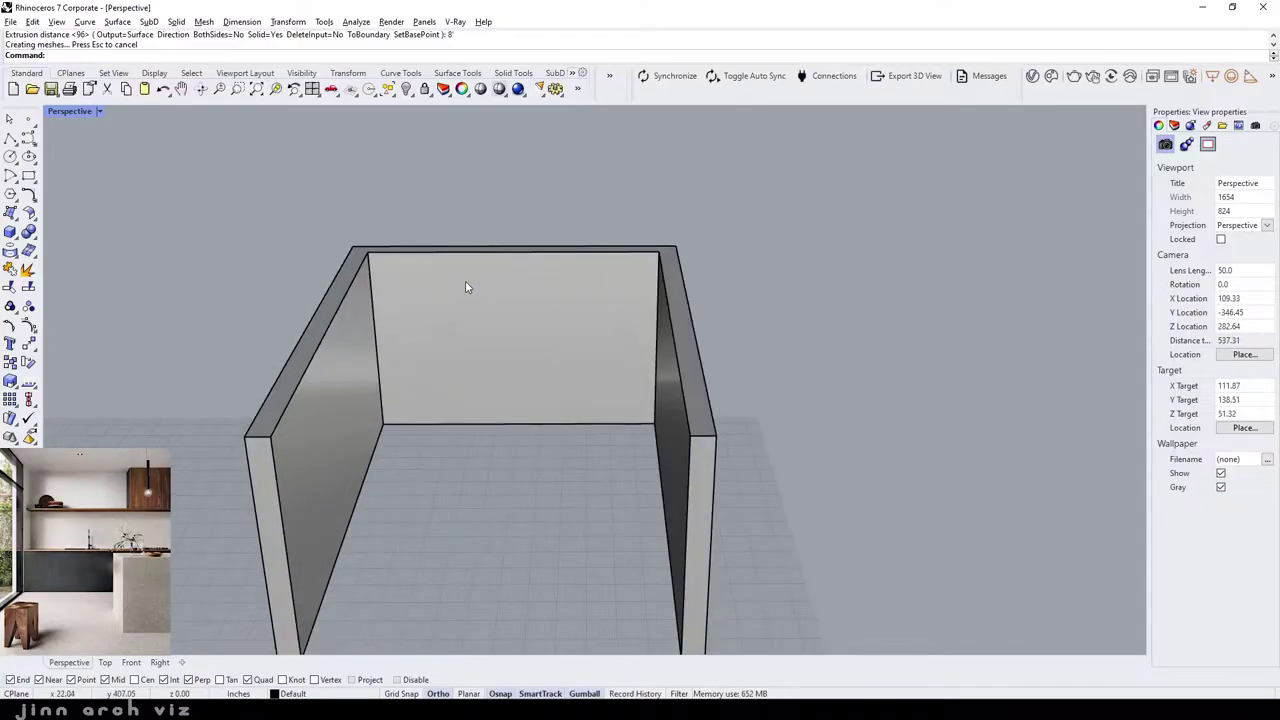
click(470, 272)
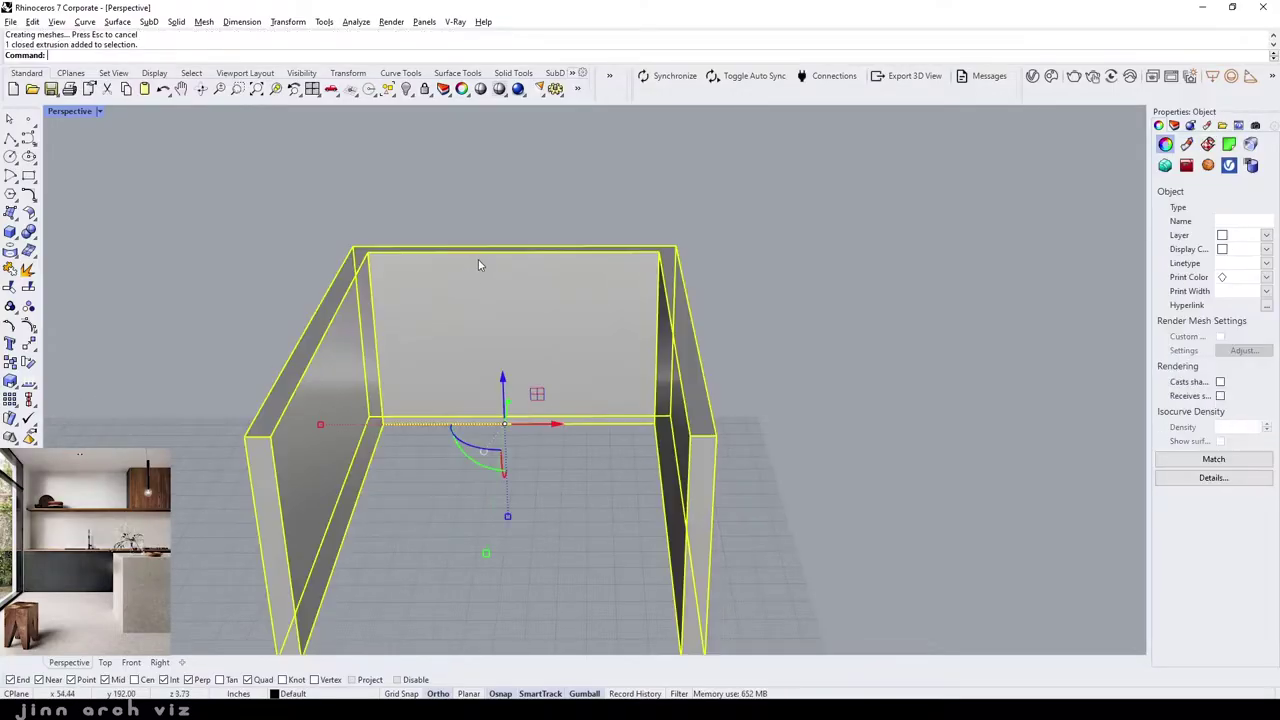
click(303, 75)
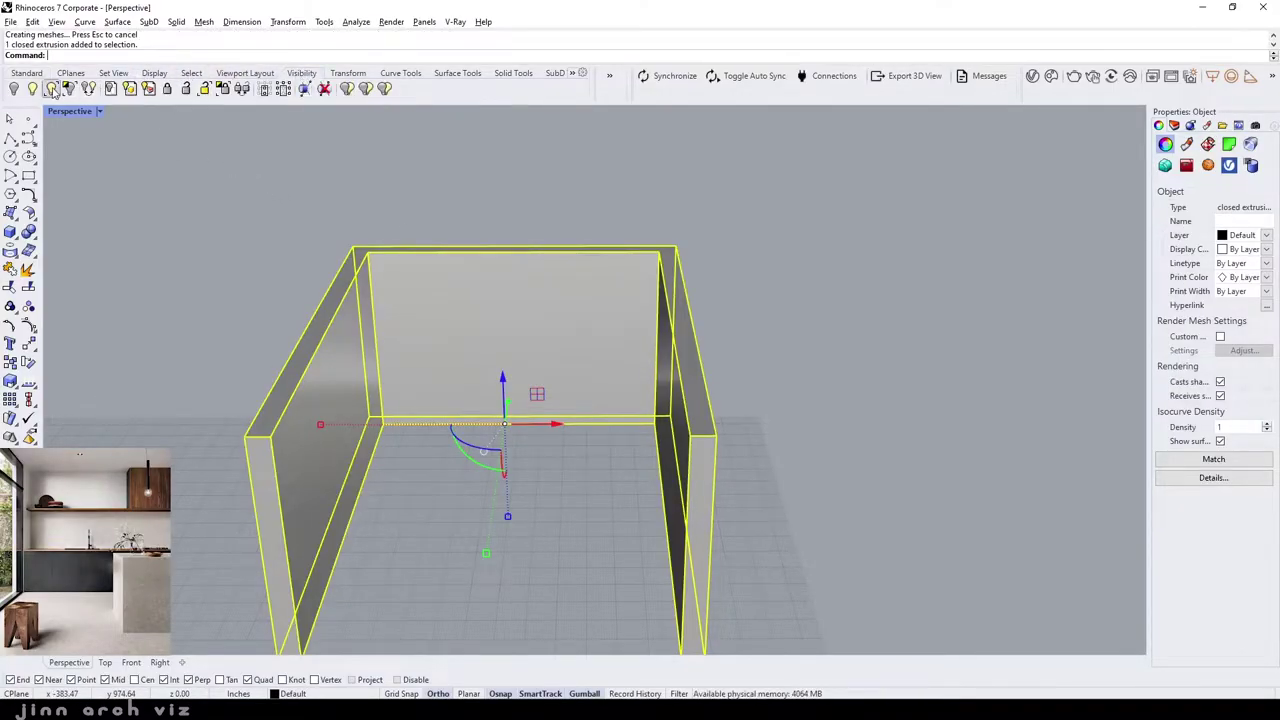
click(17, 91)
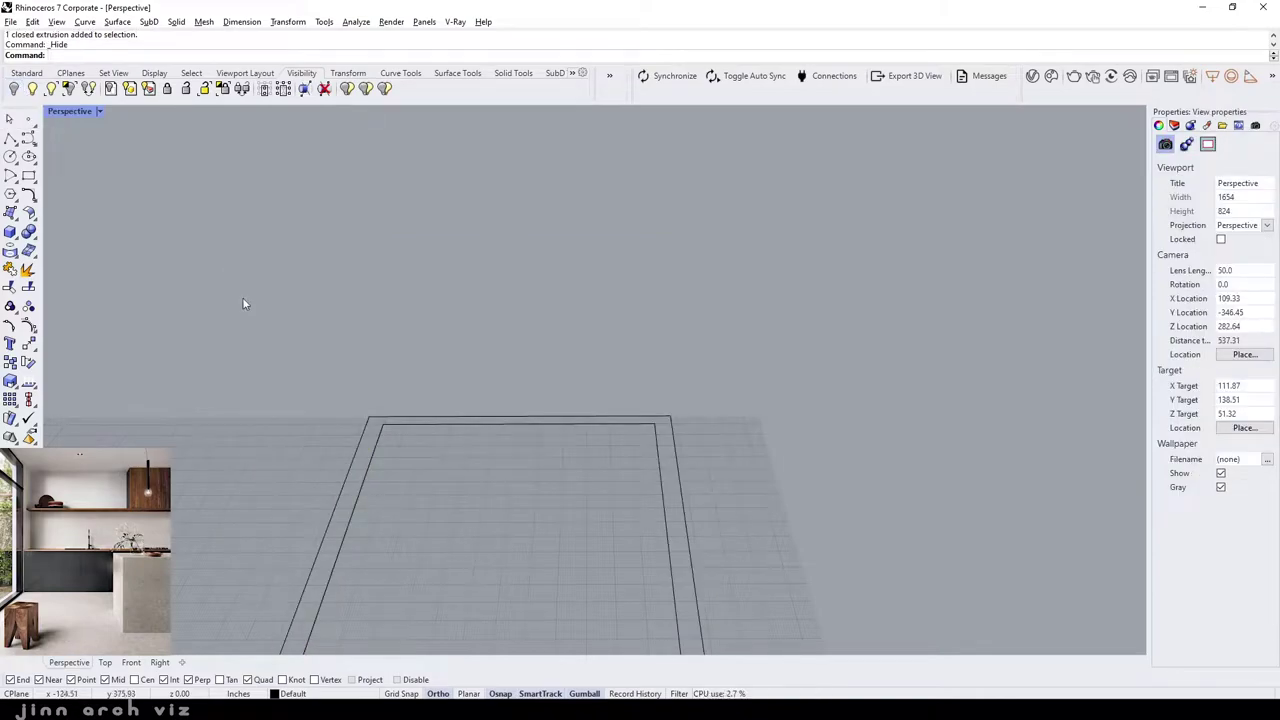
click(105, 662)
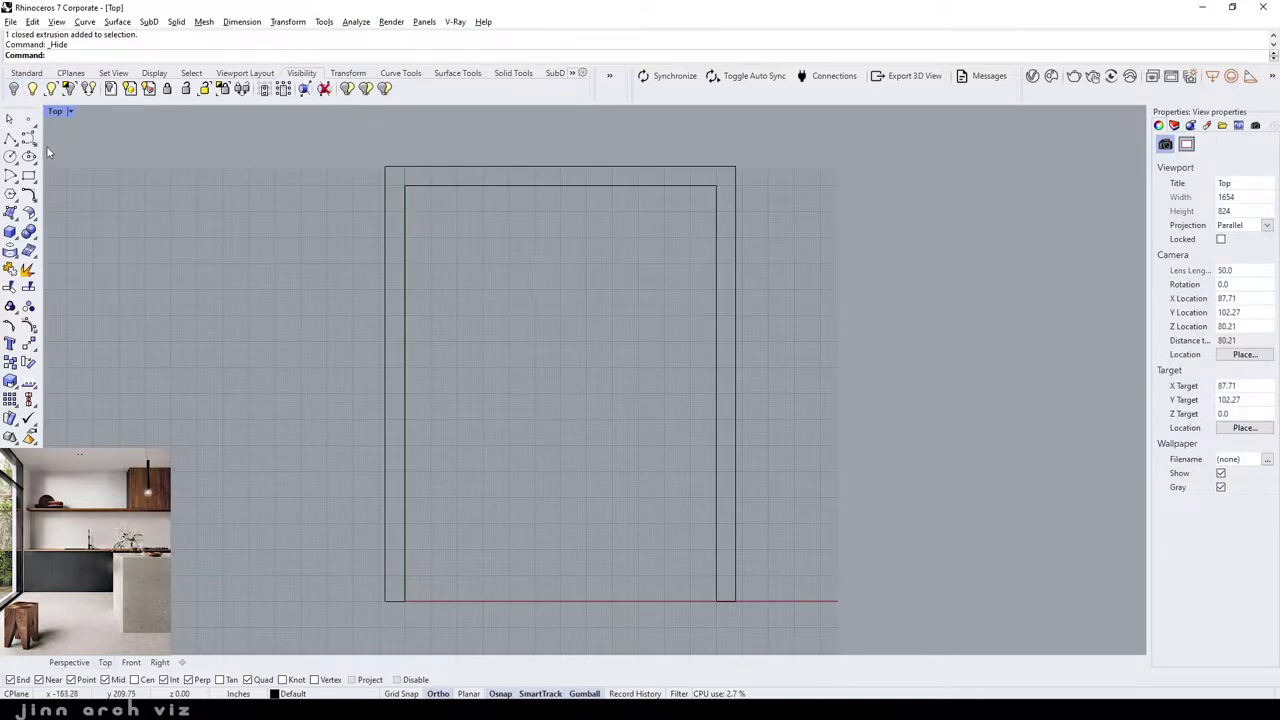
click(10, 137)
- Draw a line between the inner top corners and move it 24 inches down
click(404, 187)
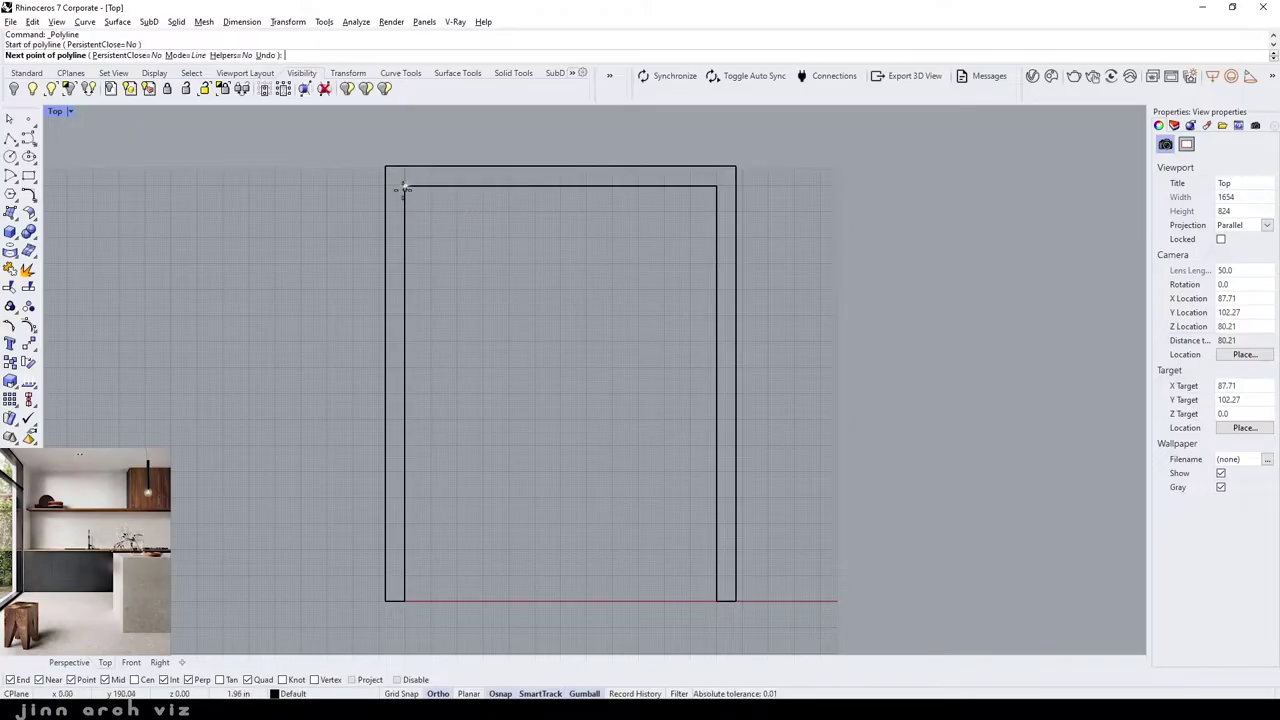
click(716, 187)
key(Return)
click(600, 200)
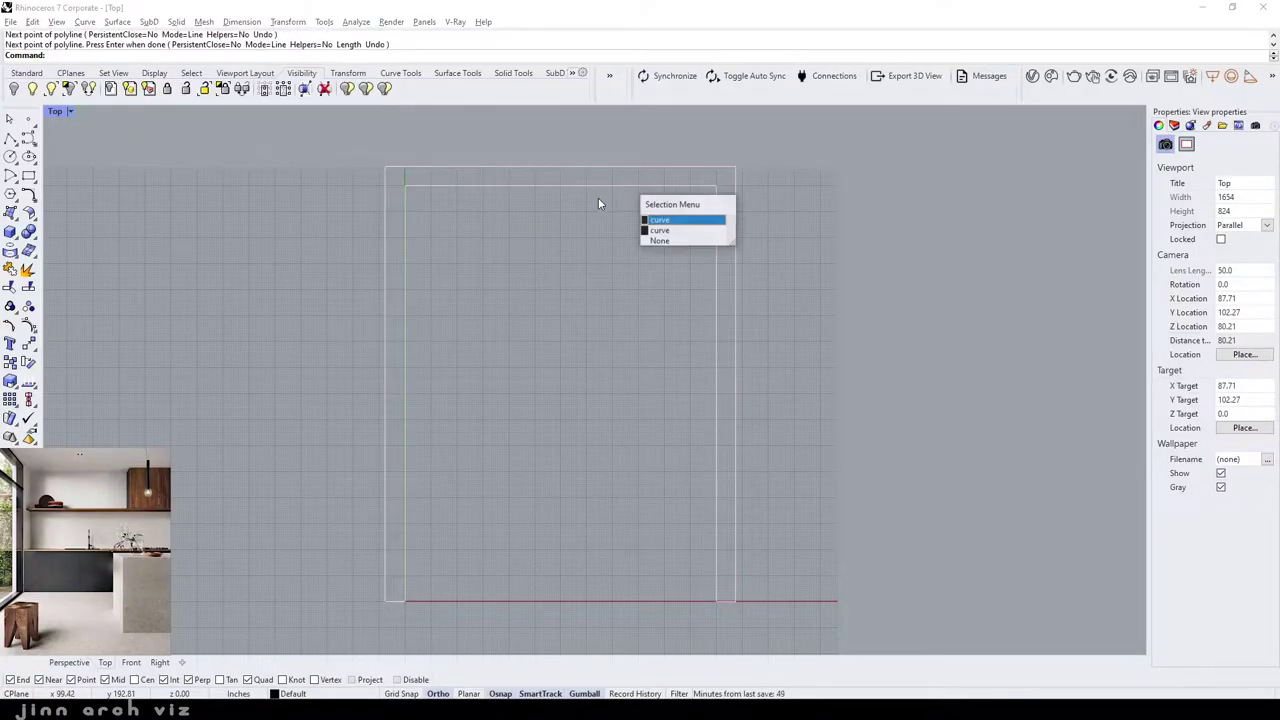
click(660, 230)
click(562, 137)
text(-24)
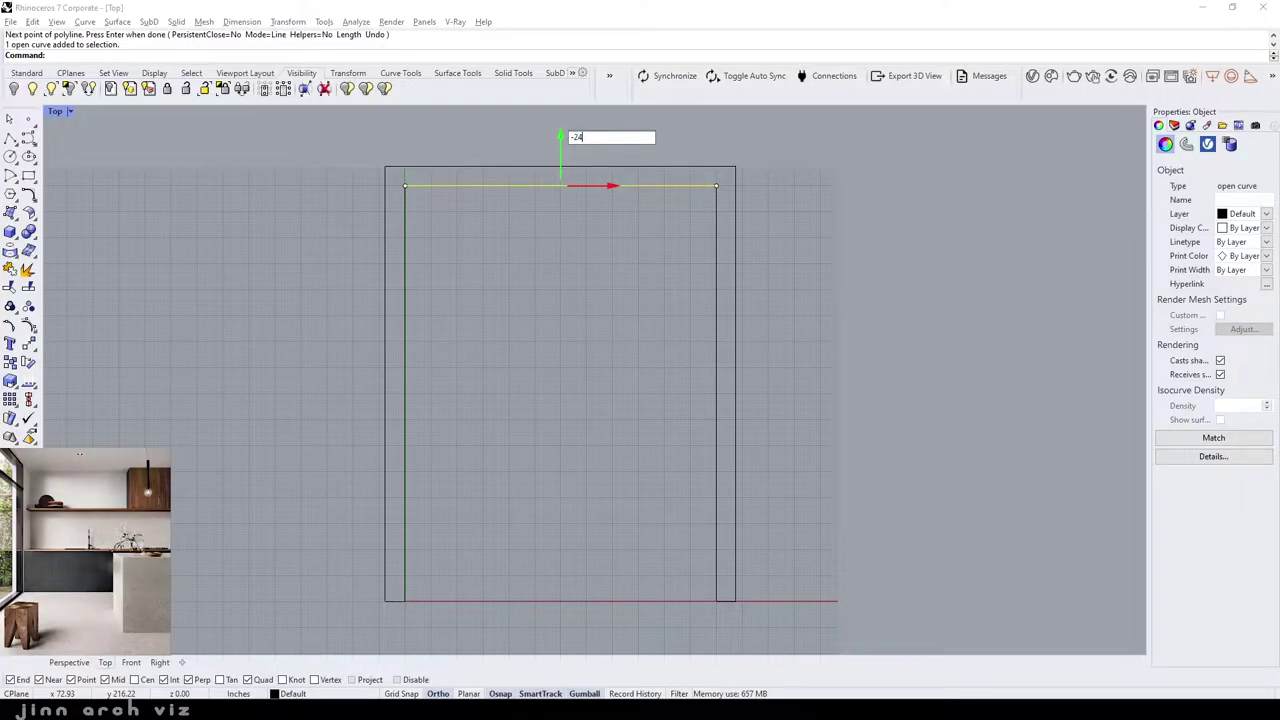
key(Return)
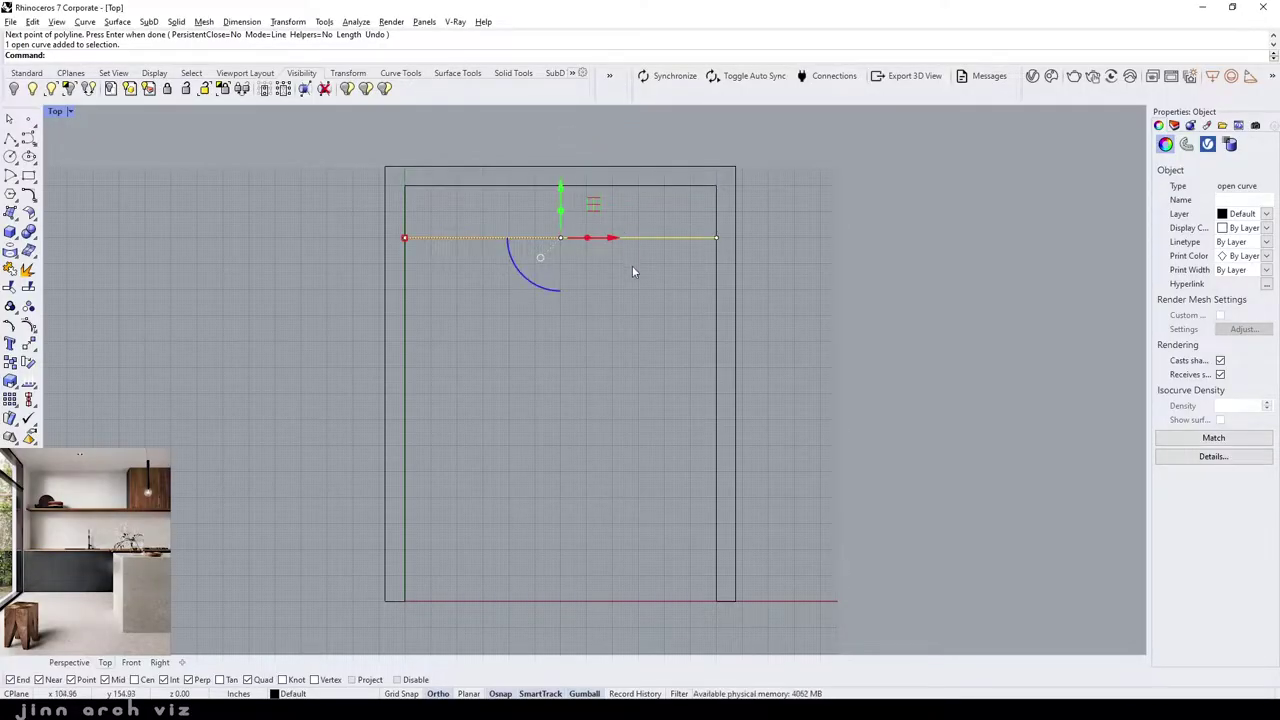
key(Escape)
- Offset the counter line 1.5 inches downward to form a thin strip
text(ffset)
key(Return)
click(127, 56)
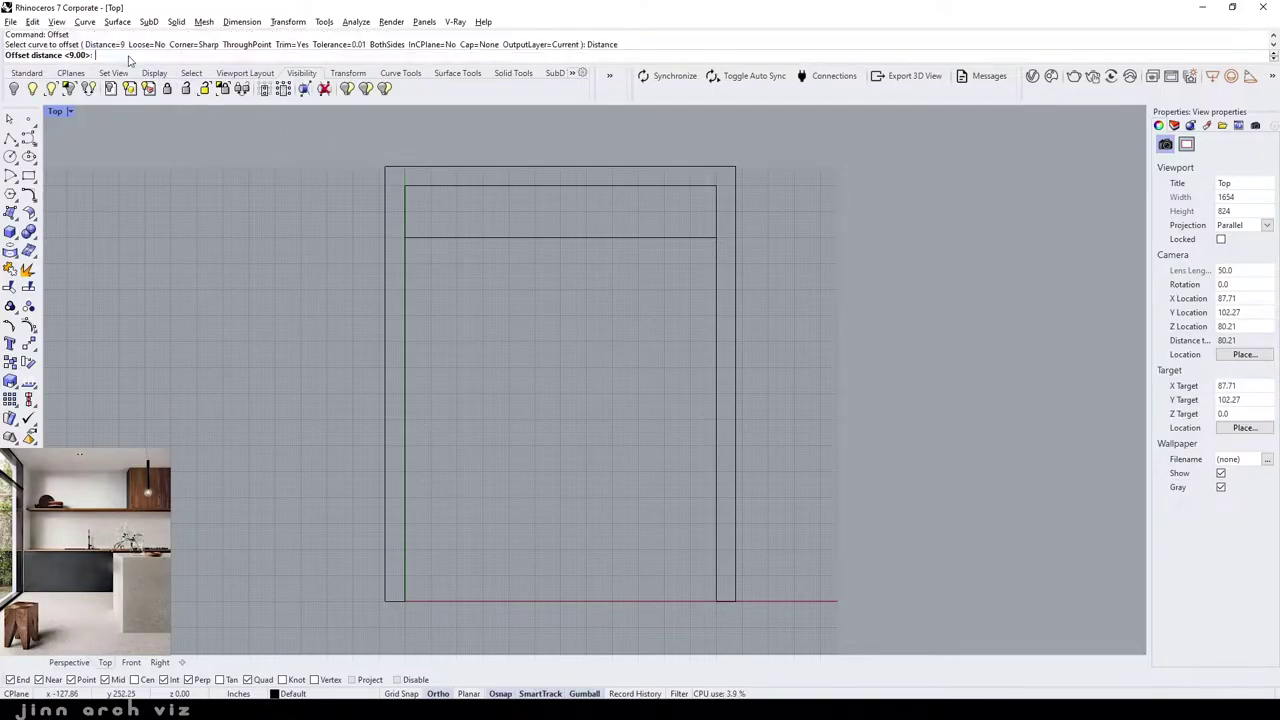
text(1.5)
key(Return)
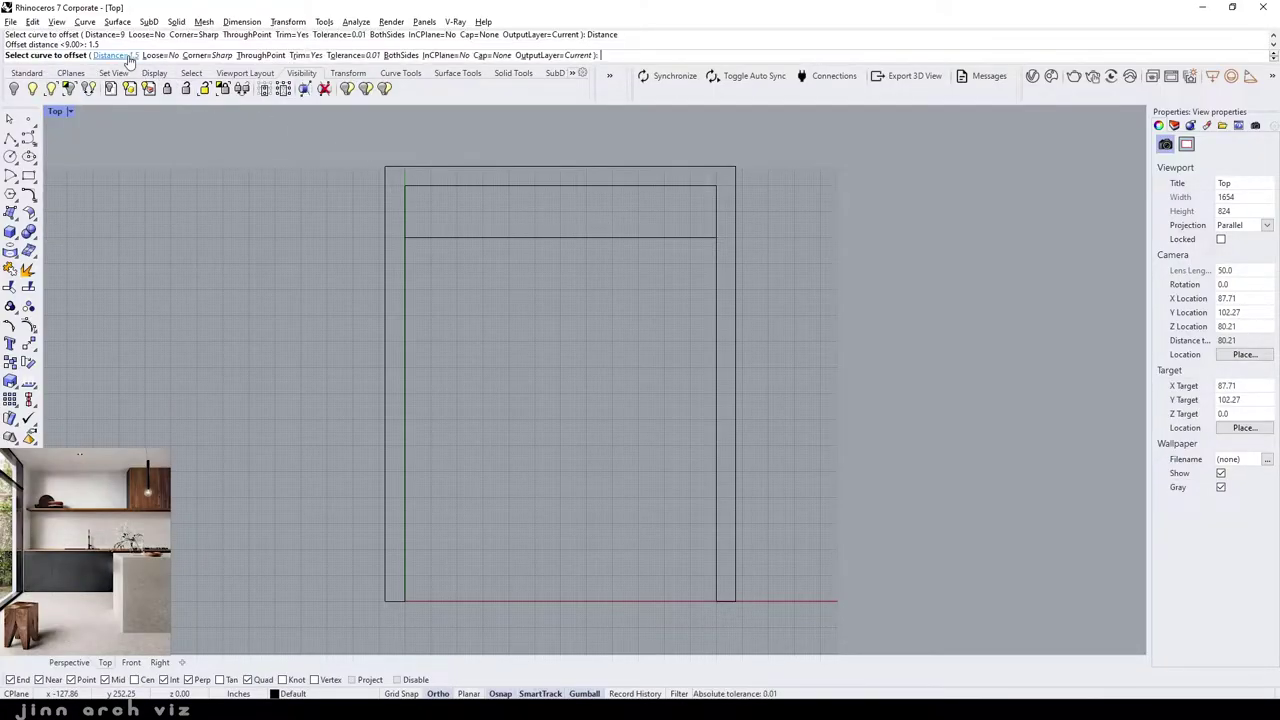
click(550, 240)
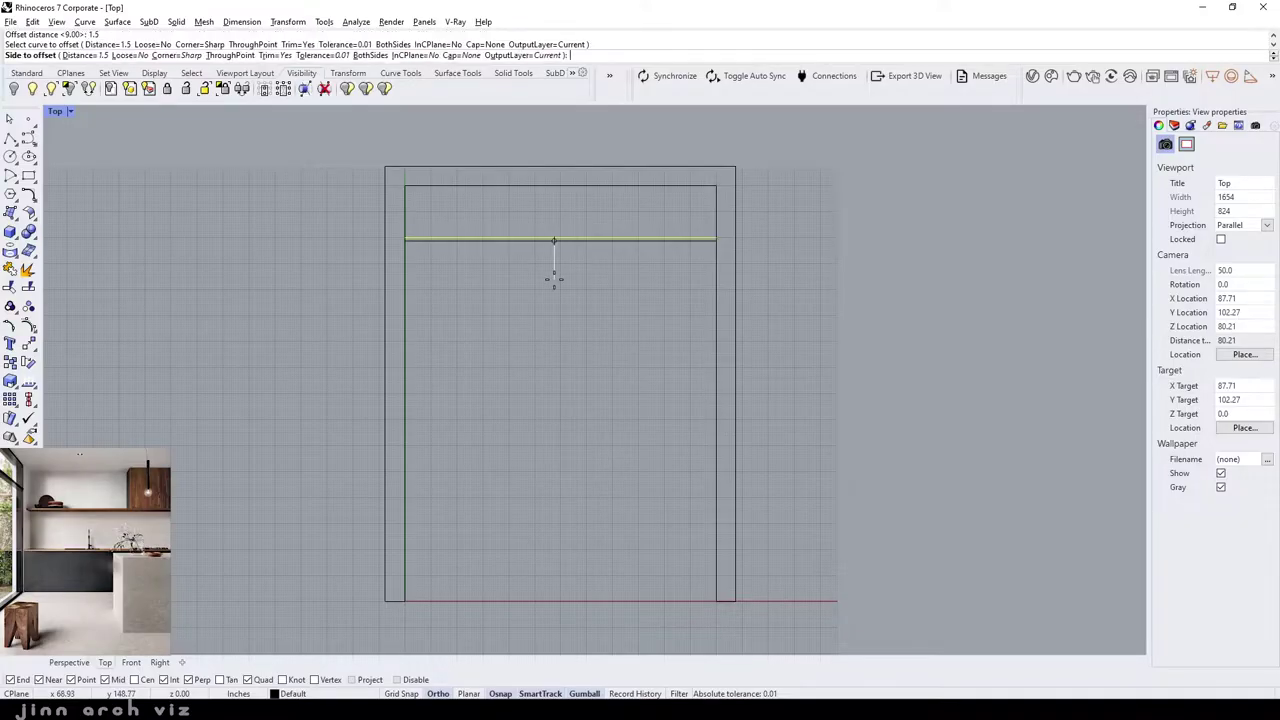
click(554, 279)
scroll(543, 213, up, 1)
scroll(543, 213, up, 2)
scroll(546, 222, down, 3)
scroll(530, 227, down, 1)
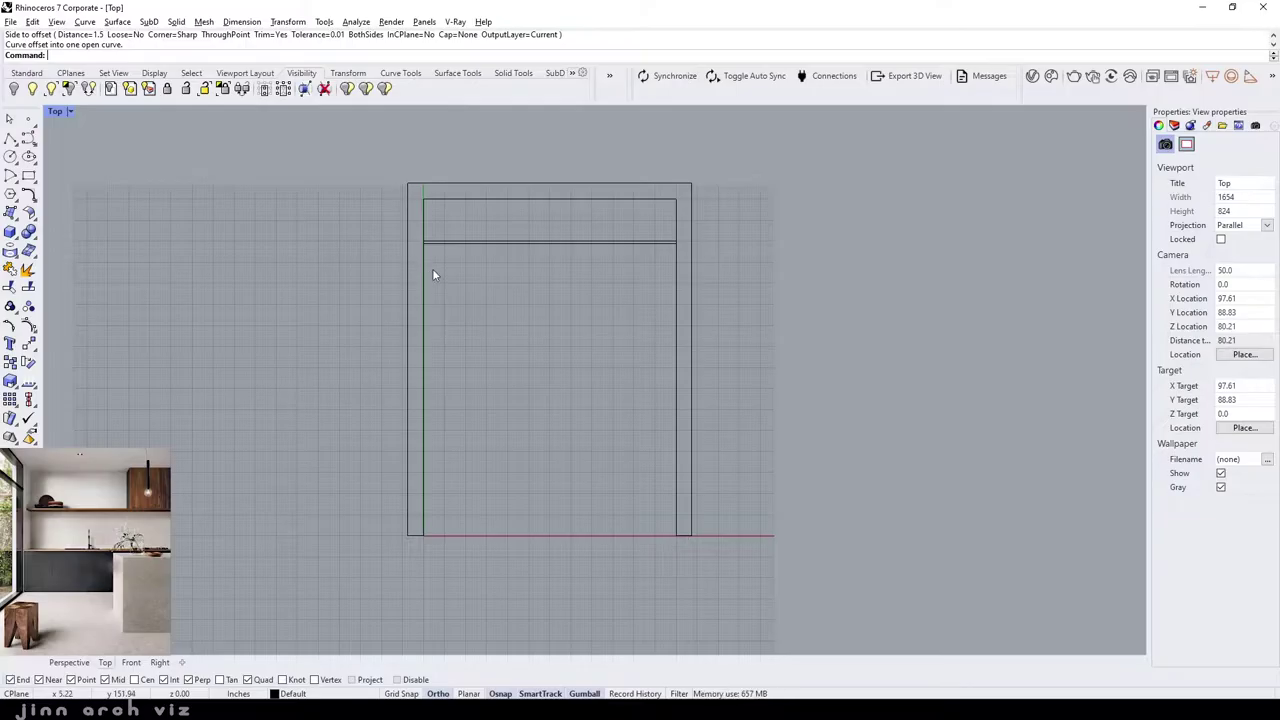
scroll(432, 268, up, 1)
- Draw a short line closing the strip against the left wall, then go to Perspective
click(10, 138)
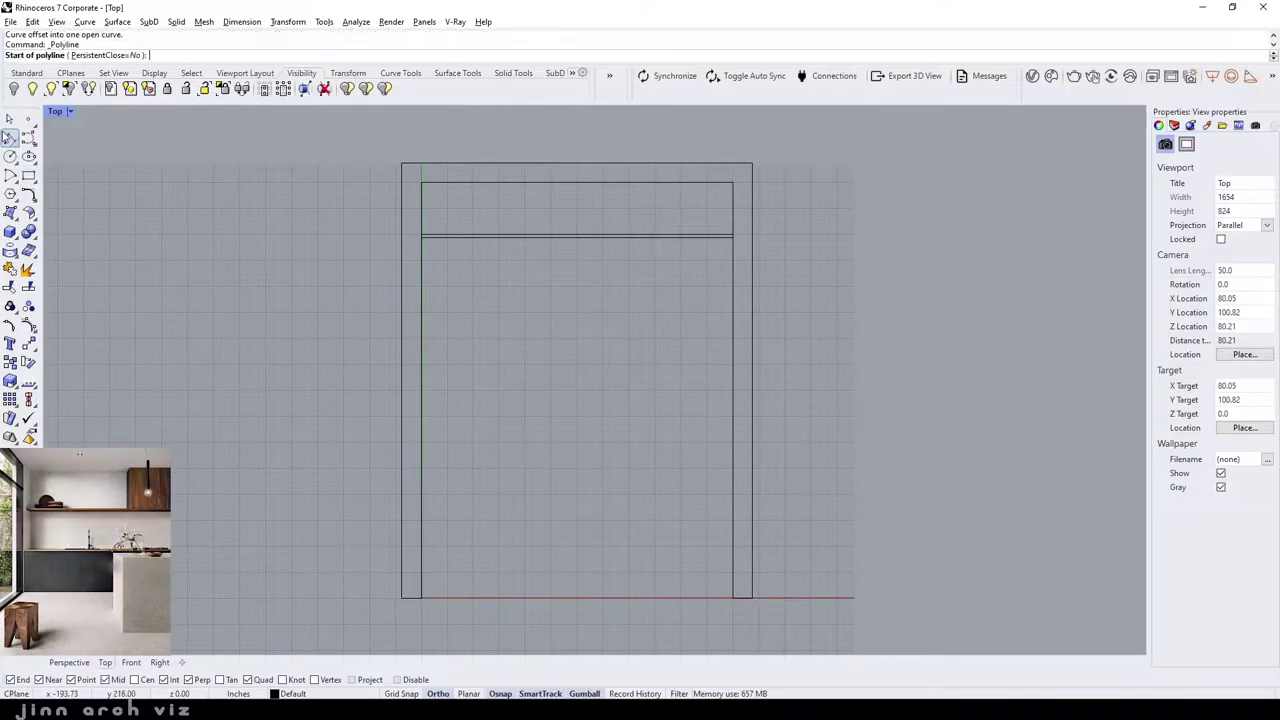
click(421, 251)
click(402, 250)
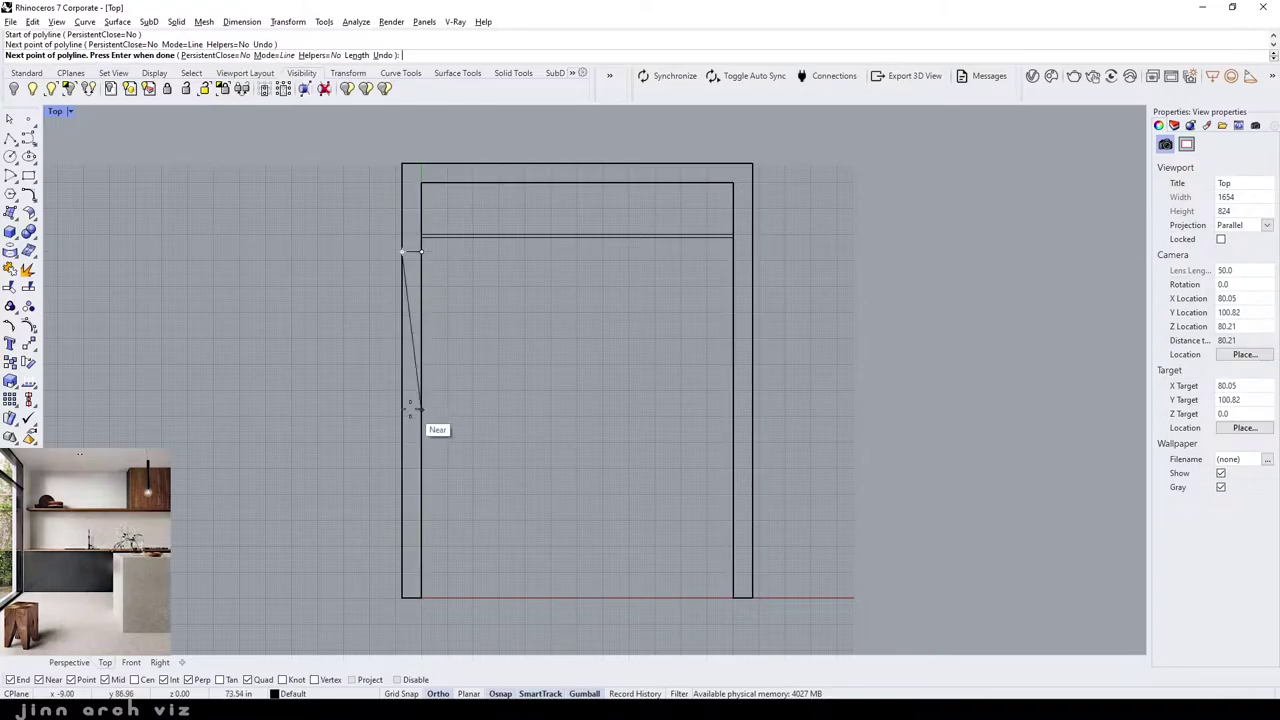
key(Return)
scroll(357, 322, down, 1)
scroll(537, 363, up, 1)
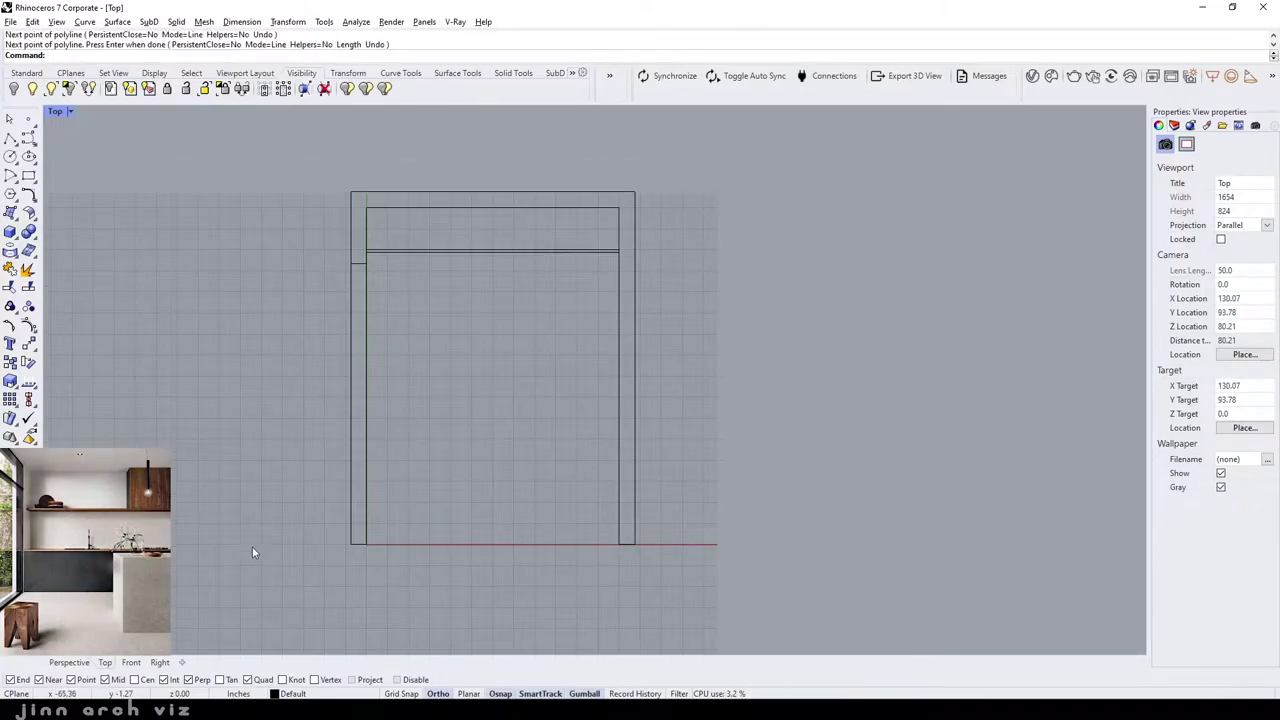
click(69, 663)
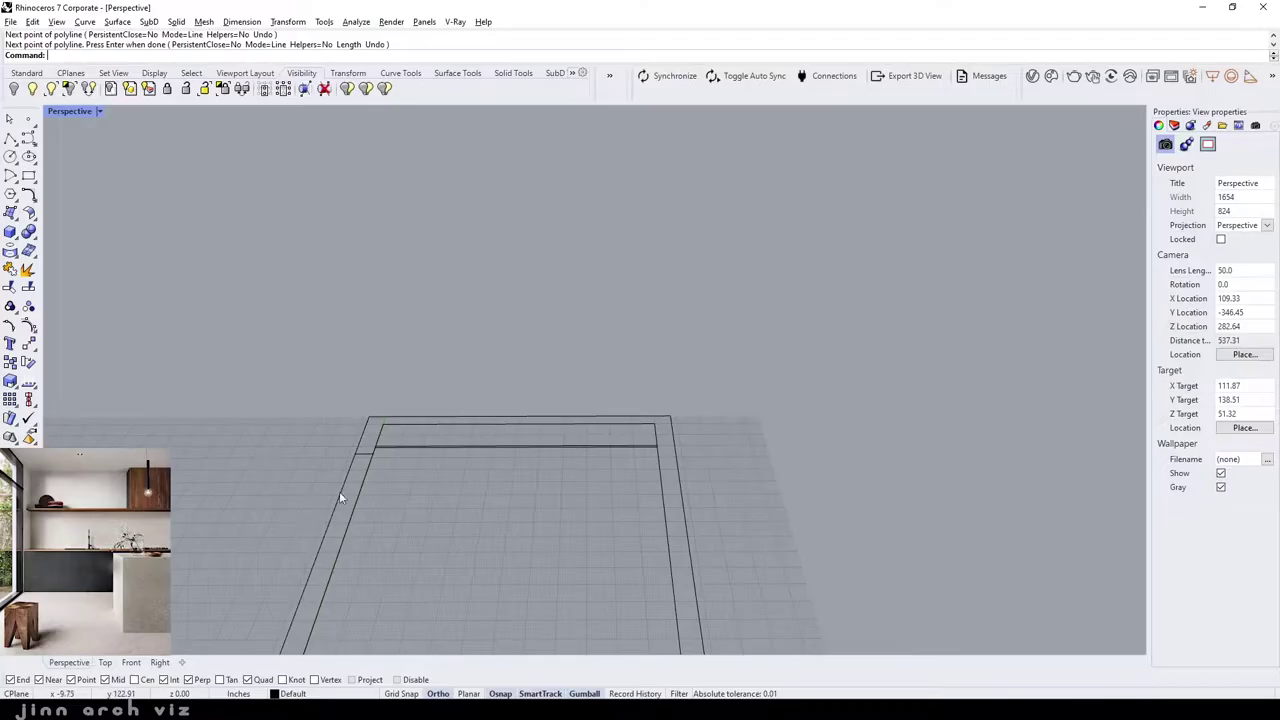
- Create a 30-unit-tall box spanning the counter strip as the cabinet block
right_drag(373, 440, 366, 517)
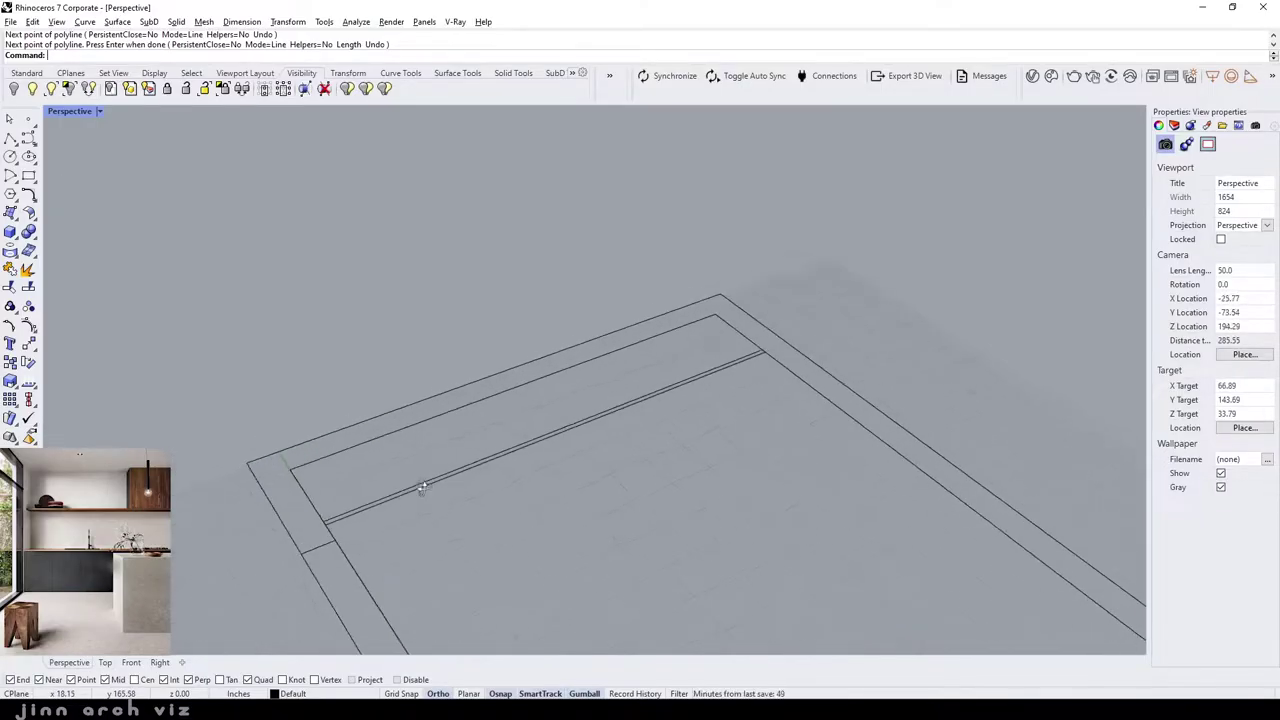
scroll(366, 517, up, 4)
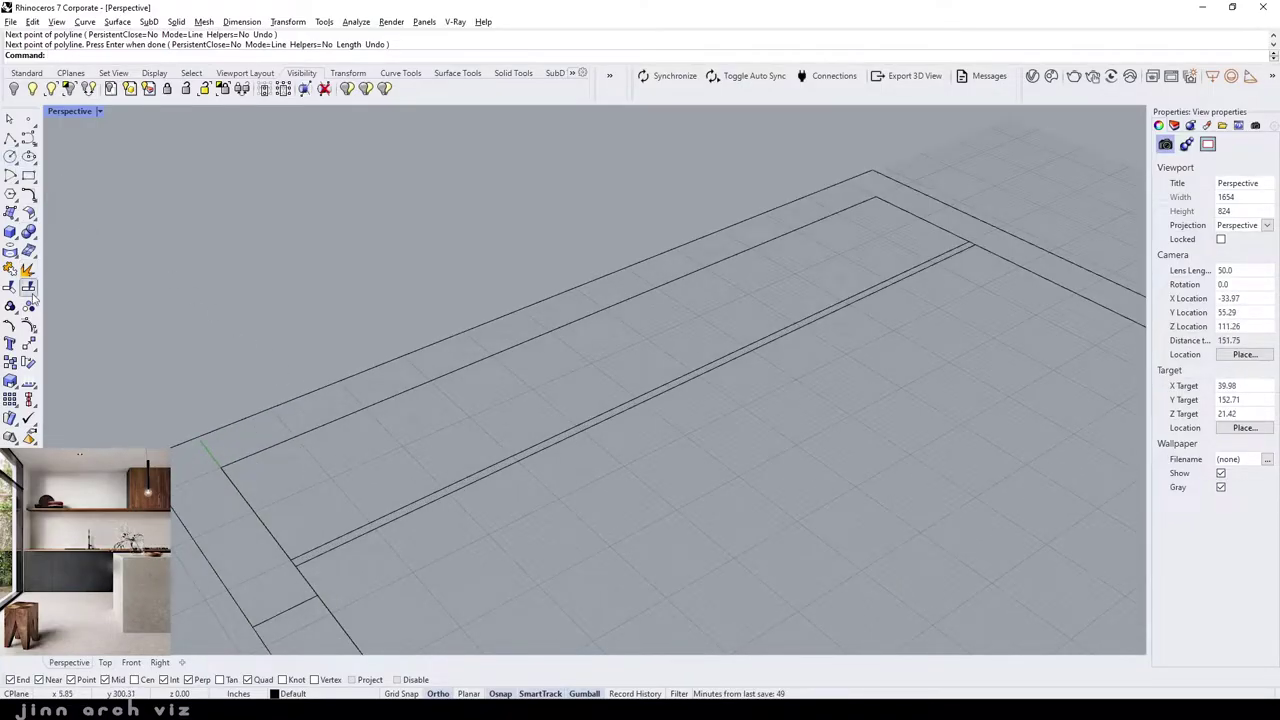
click(10, 232)
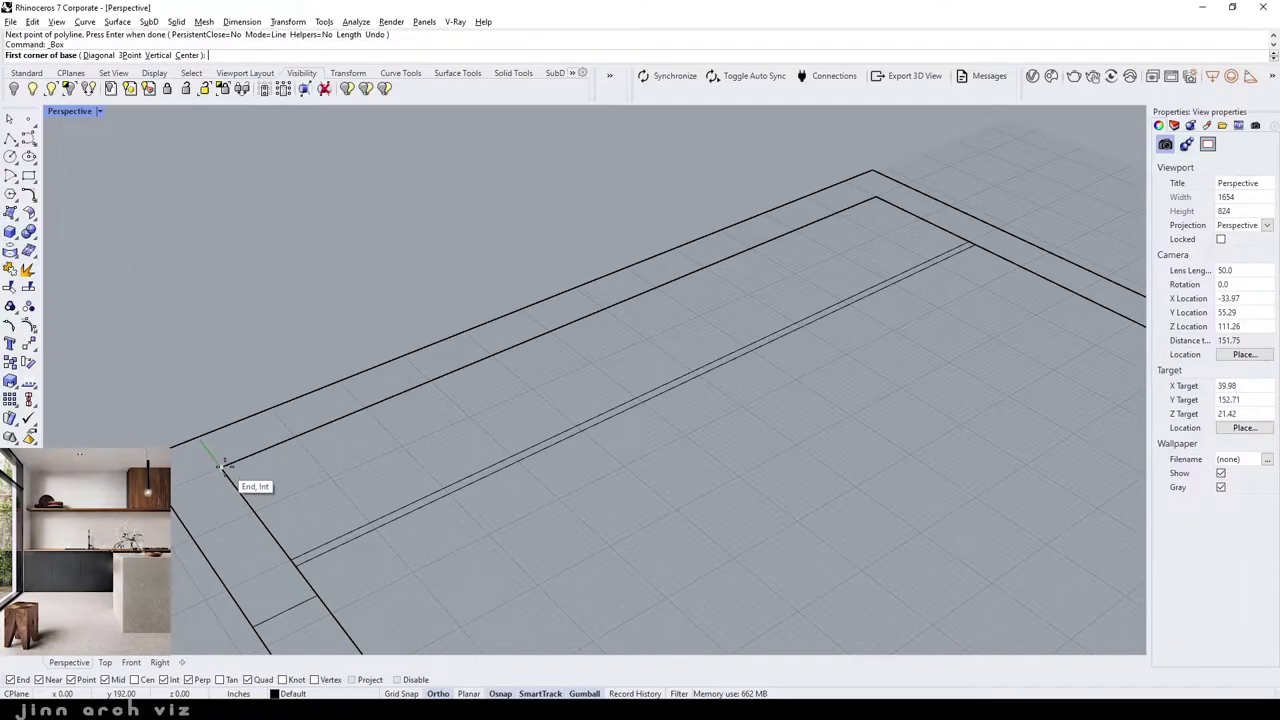
click(222, 466)
click(970, 244)
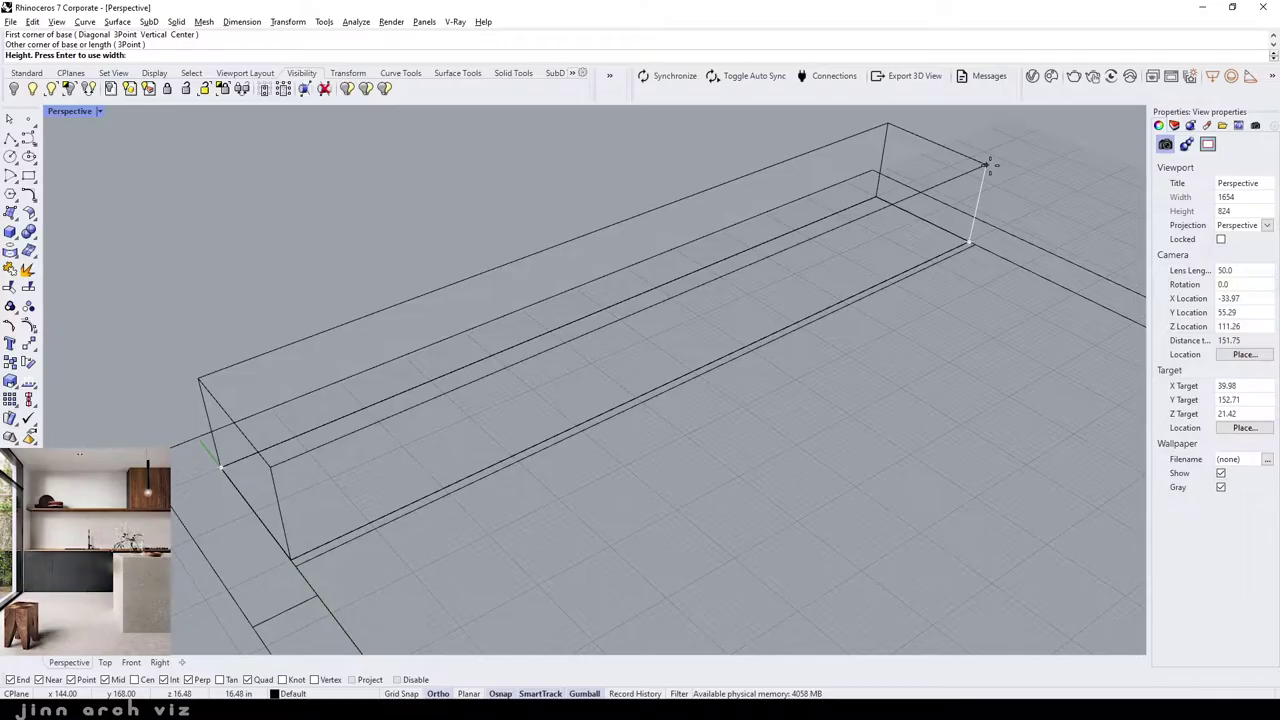
text(30)
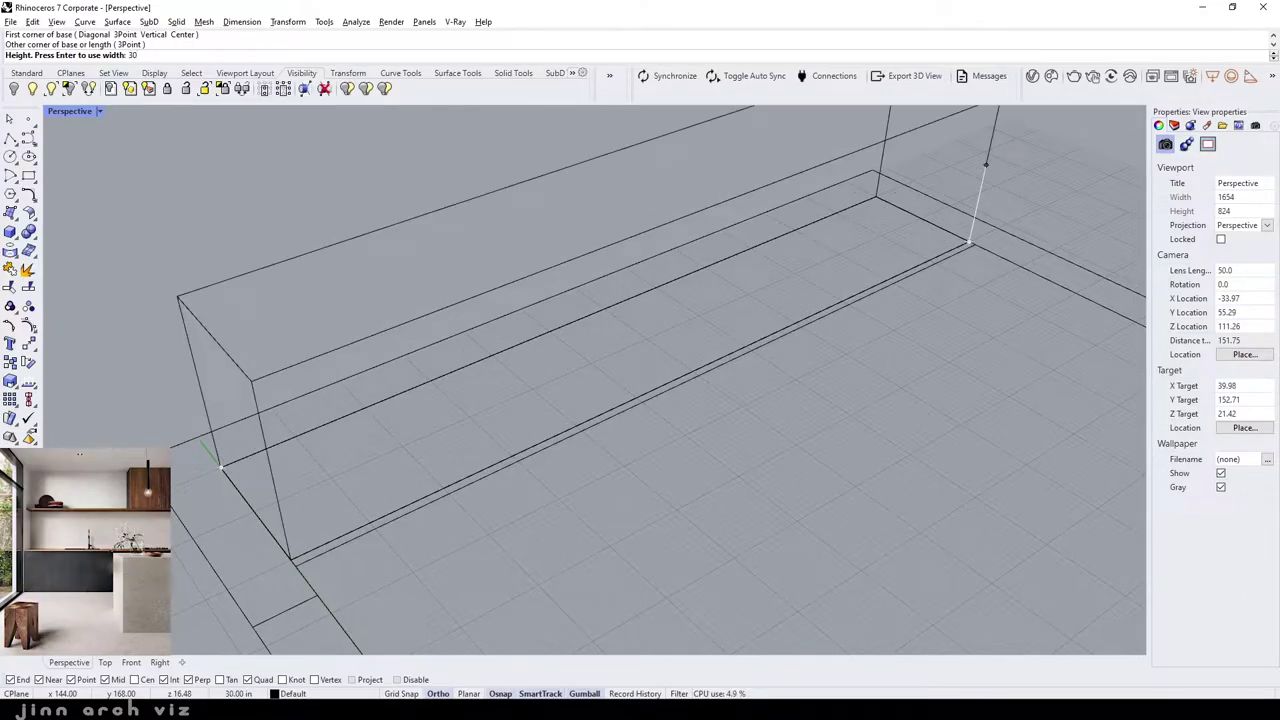
key(BackSpace)
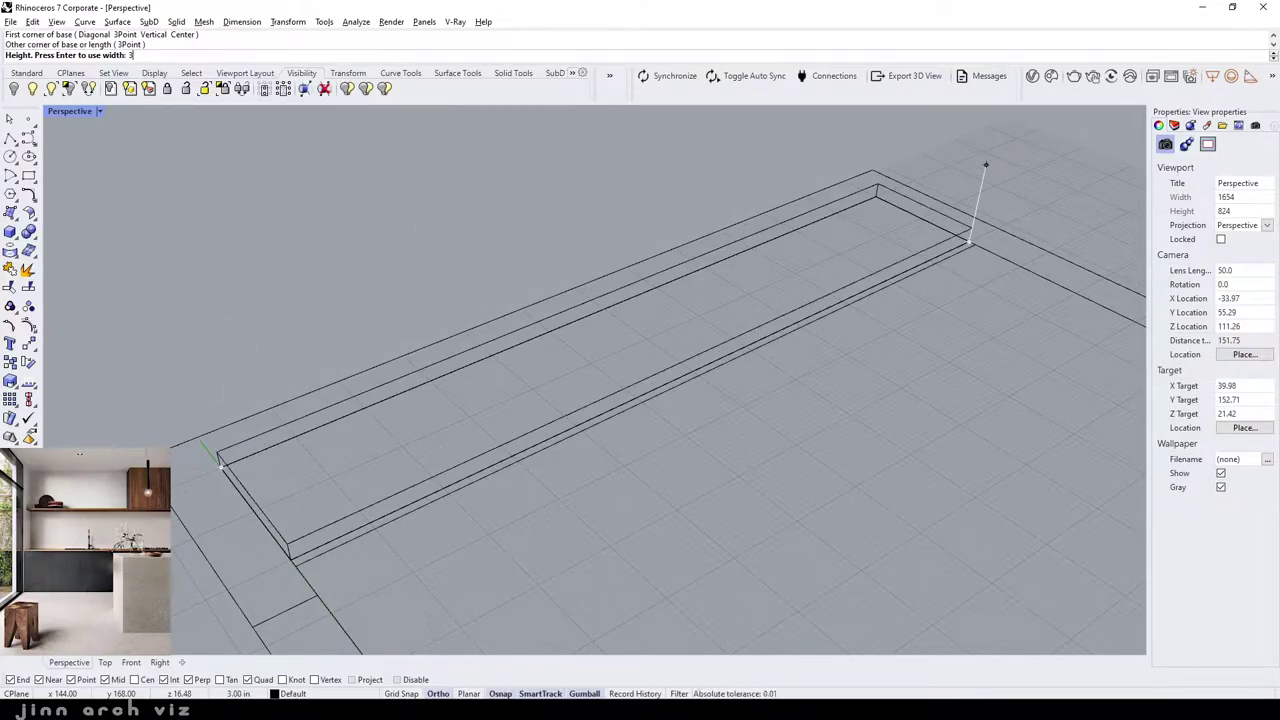
text(0)
key(Return)
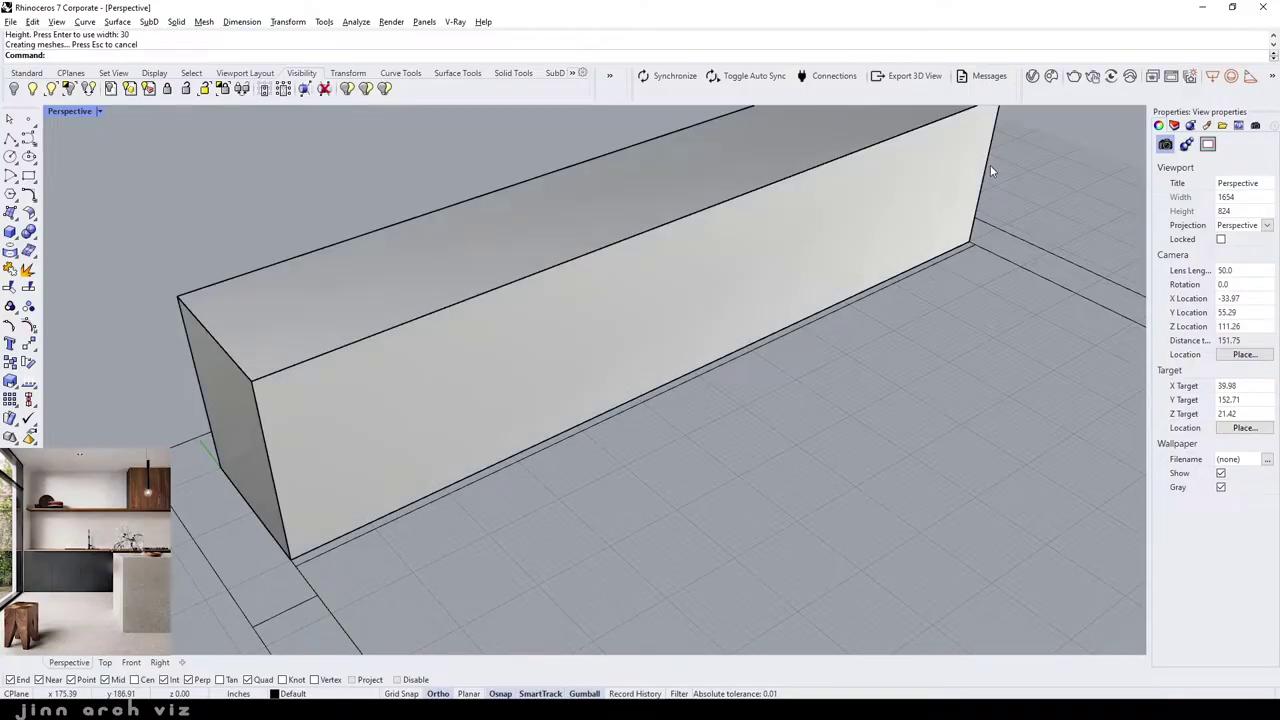
- Create a 1-unit-thick slab box on the cabinet's footprint
scroll(866, 335, down, 5)
mouse_move(866, 335)
right_down()
mouse_move(834, 277)
mouse_move(869, 337)
right_up()
scroll(728, 352, up, 3)
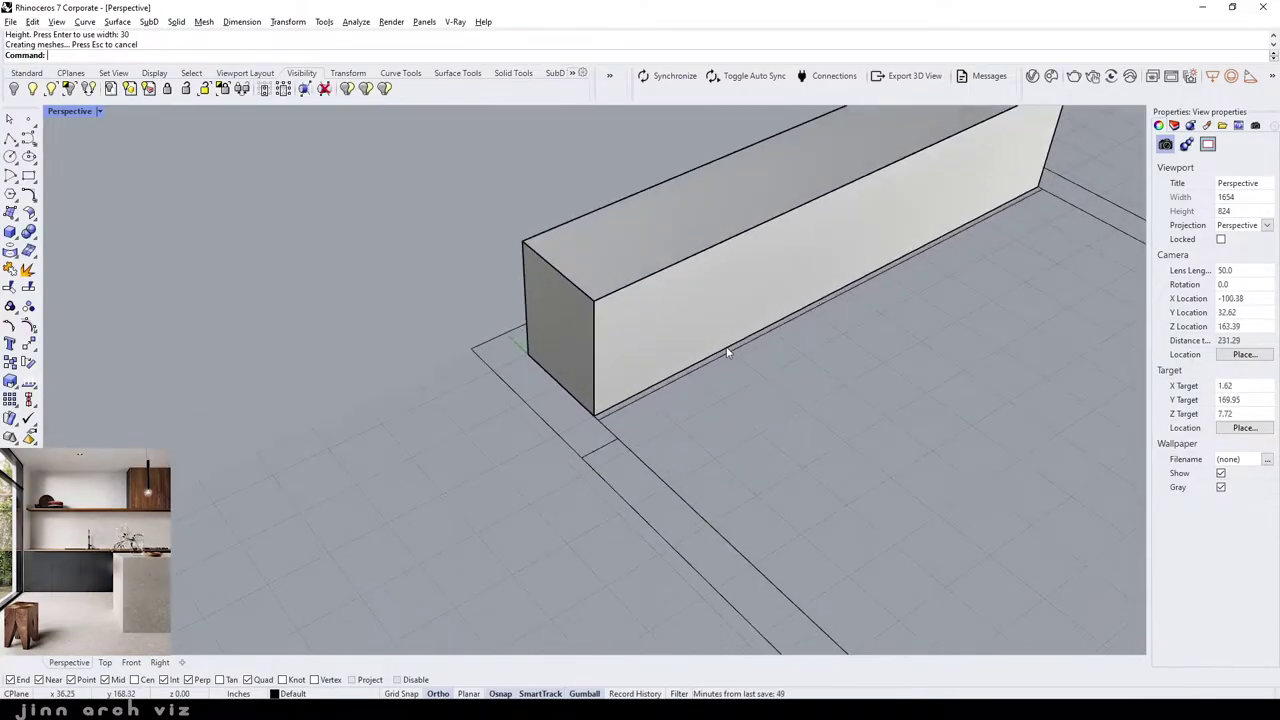
right_drag(766, 398, 823, 423)
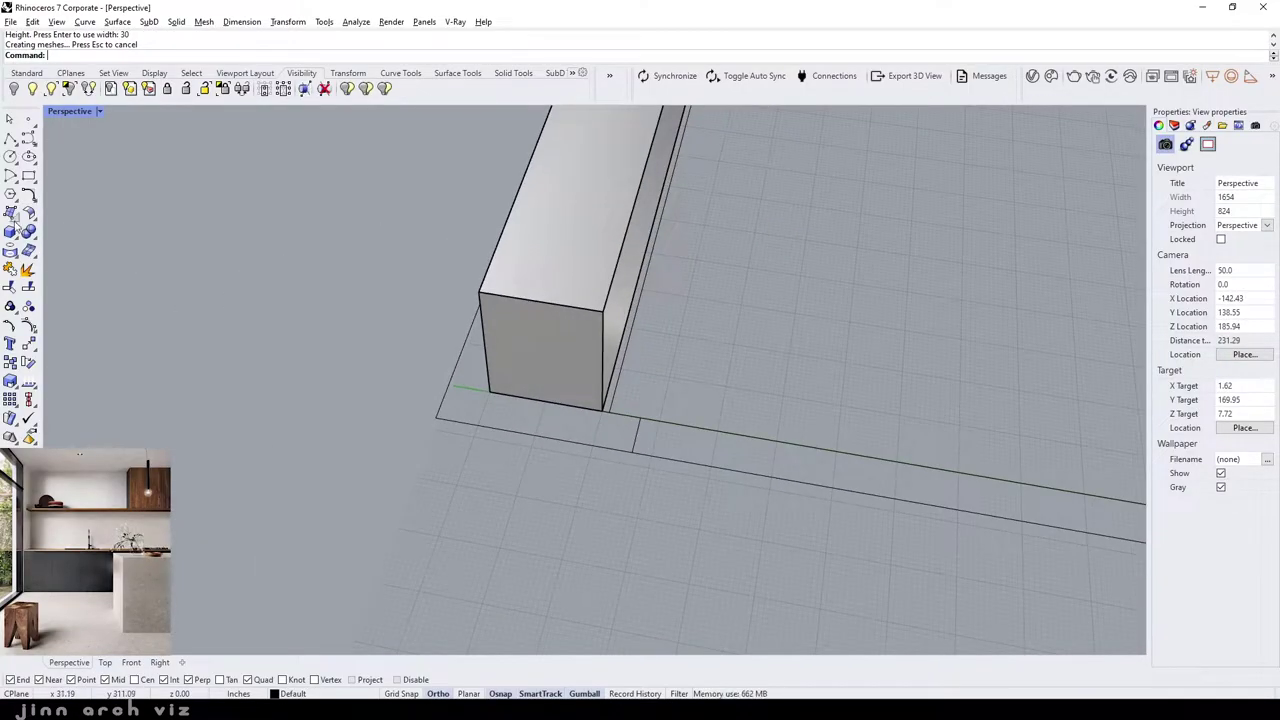
click(10, 232)
click(487, 392)
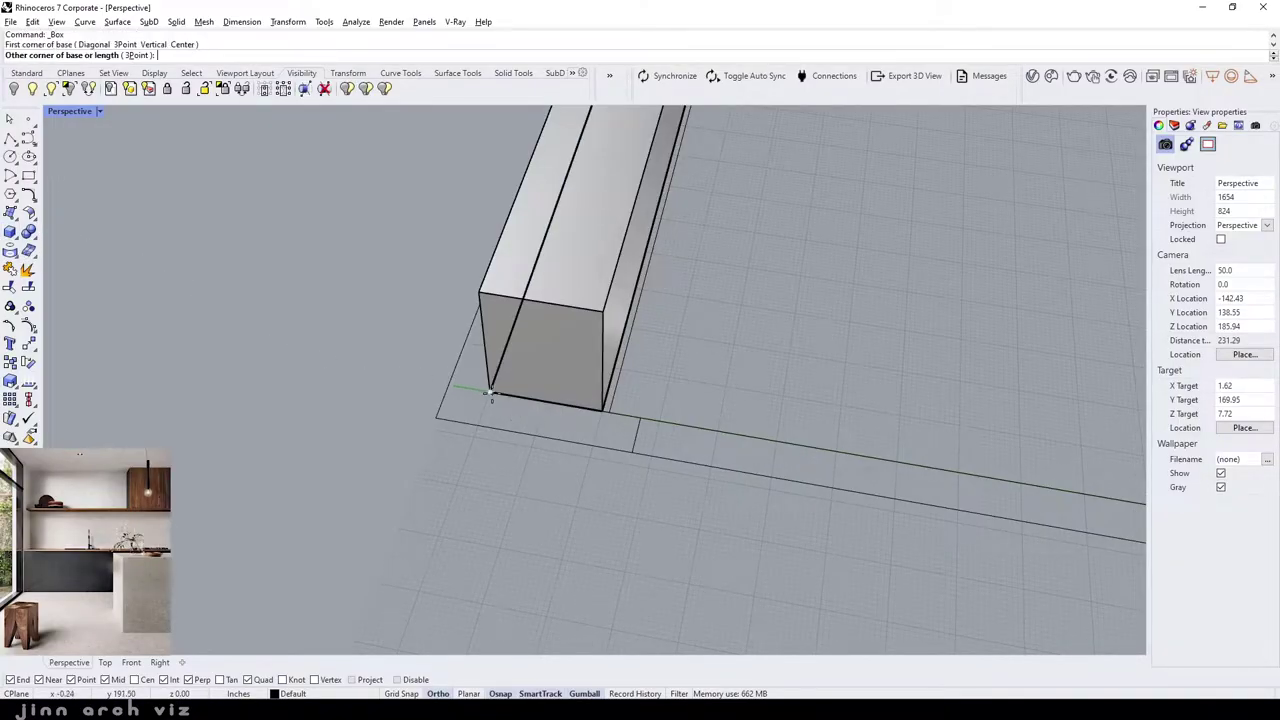
scroll(600, 437, down, 2)
right_drag(614, 314, 457, 320)
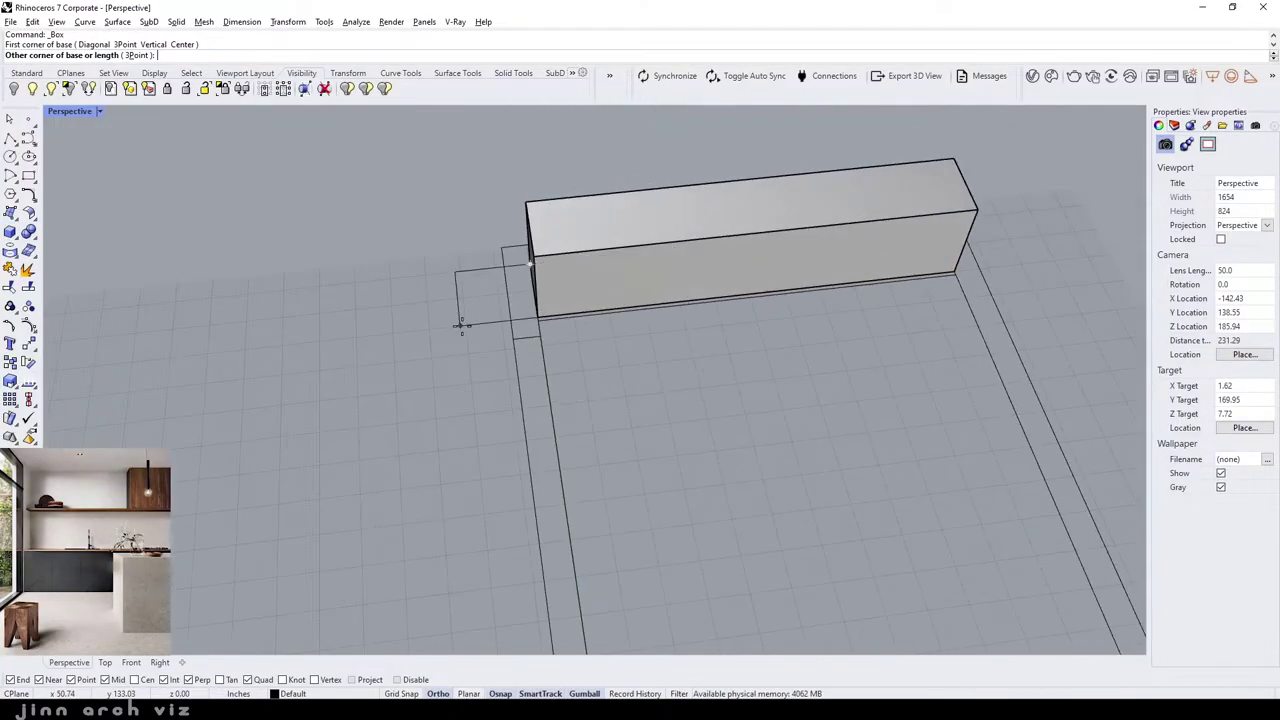
click(958, 271)
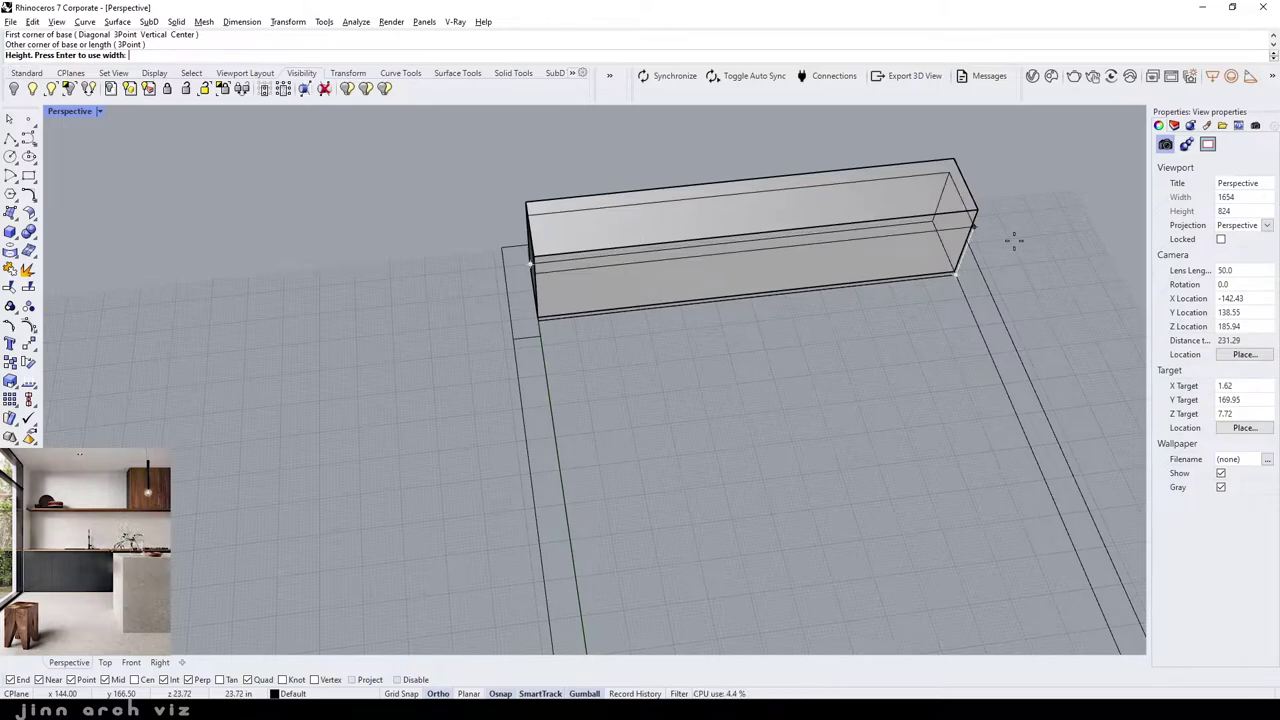
text(1.5)
key(BackSpace)
key(BackSpace)
key(Return)
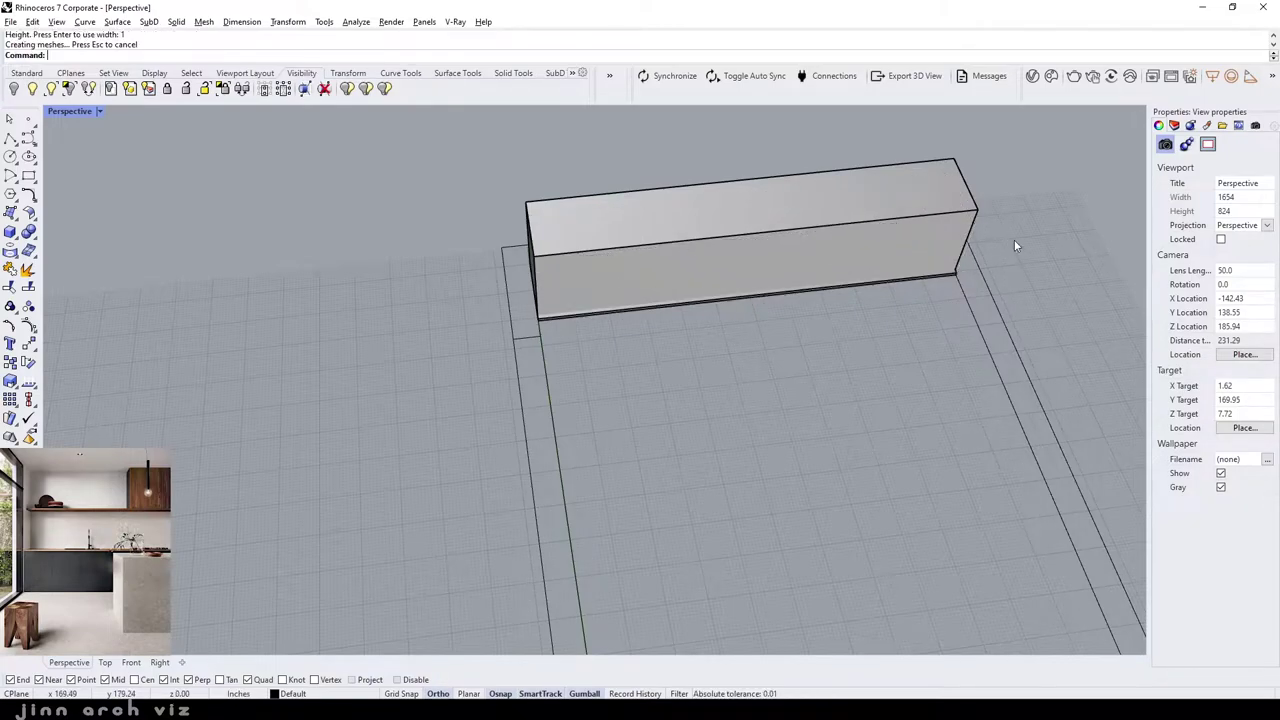
- In Front view, move the slab up by the cabinet height onto its top
click(909, 288)
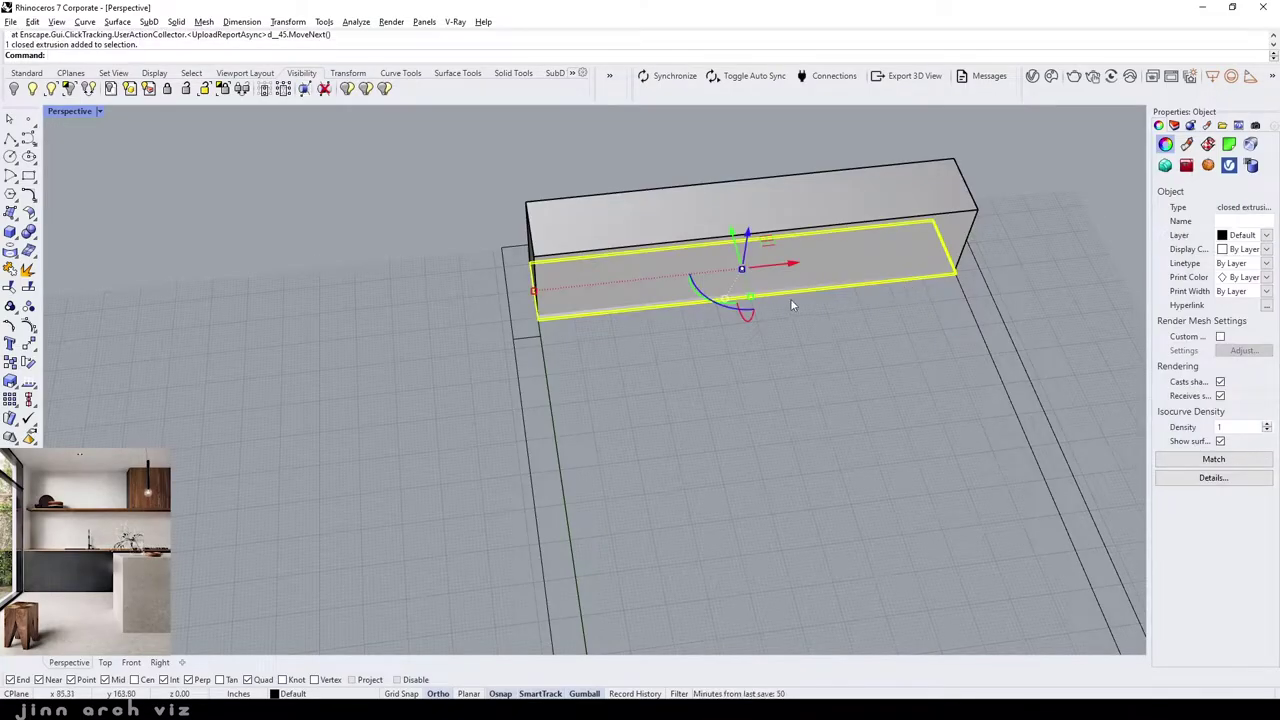
click(131, 662)
scroll(461, 419, down, 3)
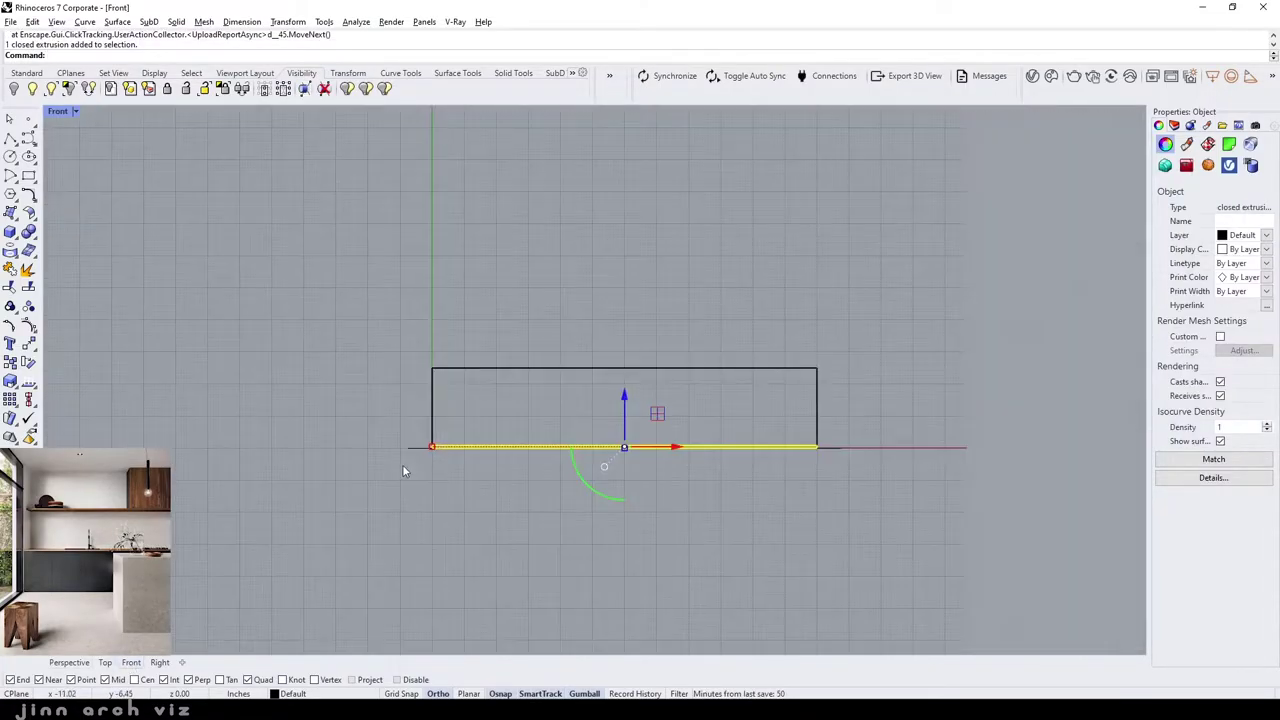
click(532, 447)
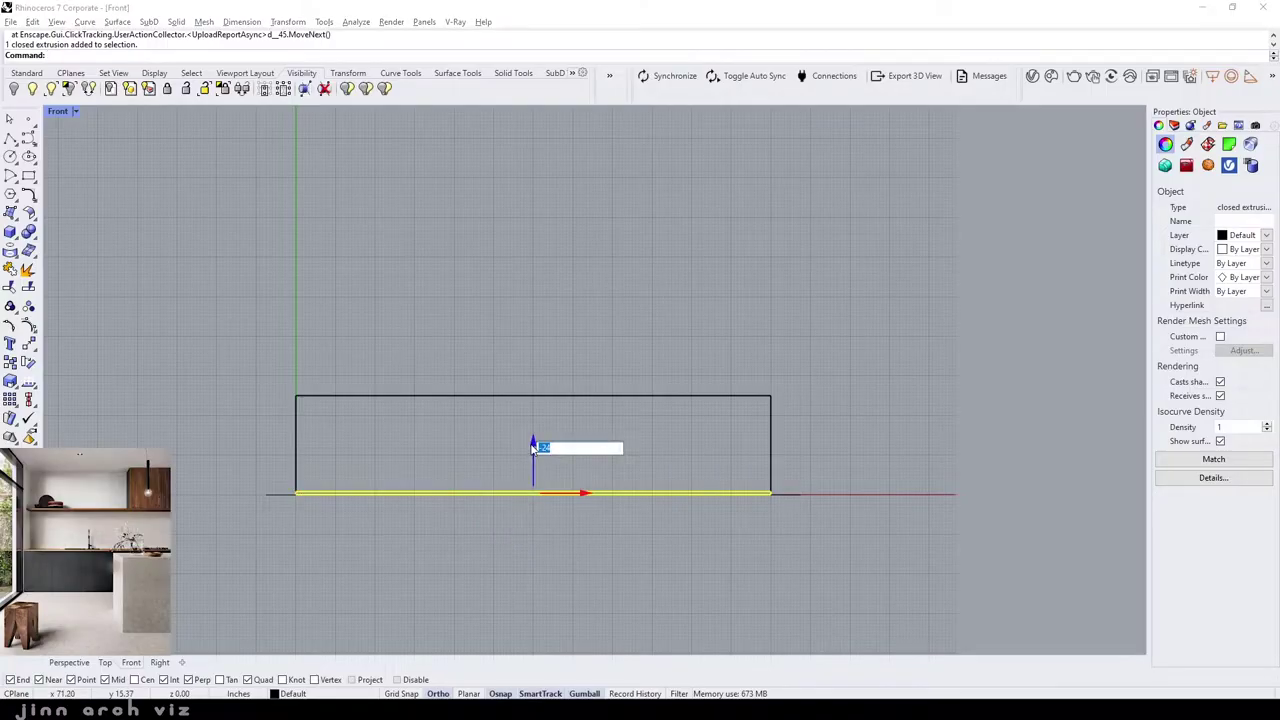
key(Return)
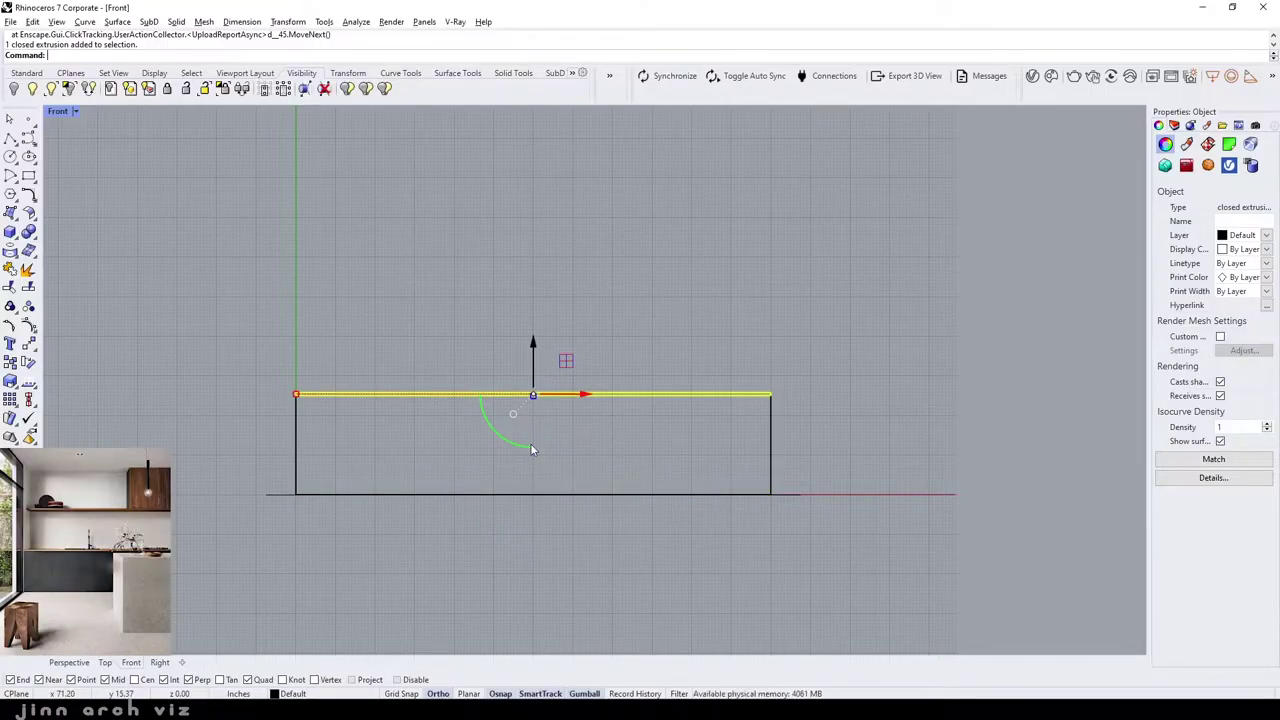
scroll(780, 395, up, 3)
scroll(776, 388, up, 2)
scroll(776, 388, up, 3)
- Check the countertop's placement and orbit around it in the Perspective view
click(769, 420)
click(768, 376)
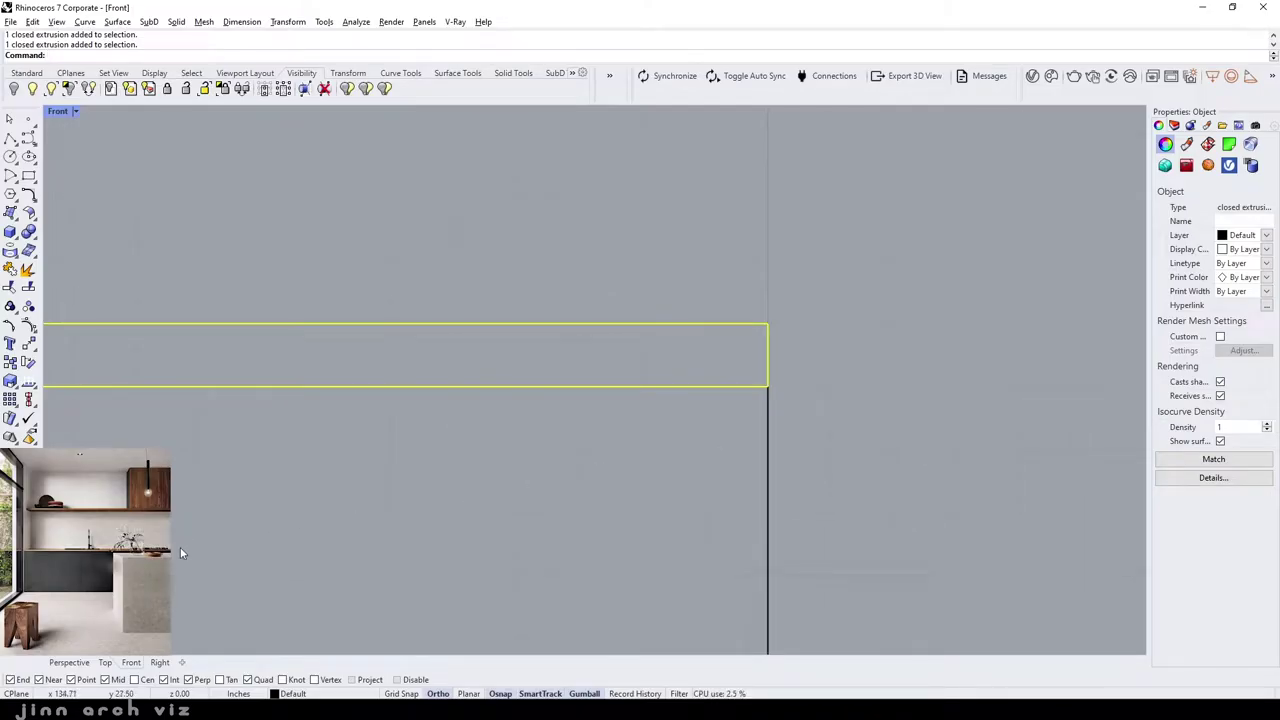
click(69, 662)
click(665, 402)
key(Return)
key(Escape)
right_drag(857, 374, 863, 379)
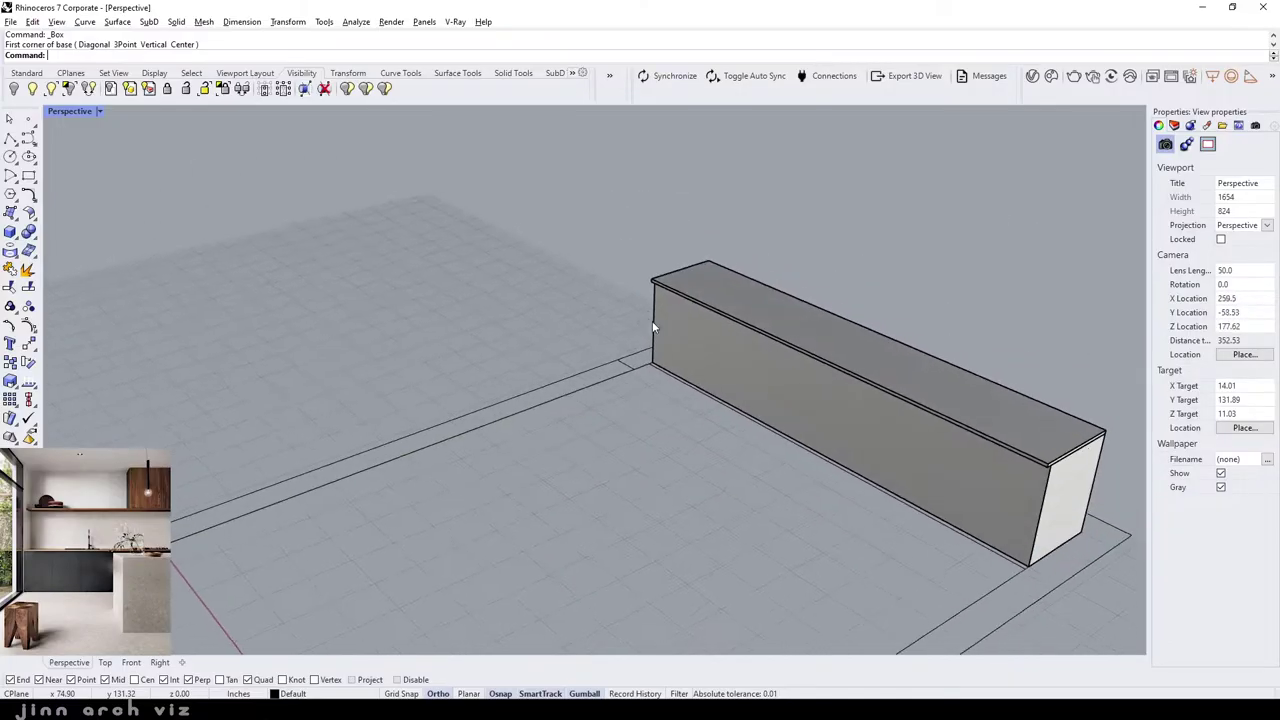
scroll(850, 400, up, 5)
scroll(780, 410, up, 3)
- Fillet the countertop's top front edge with a 0.5 radius
text(f)
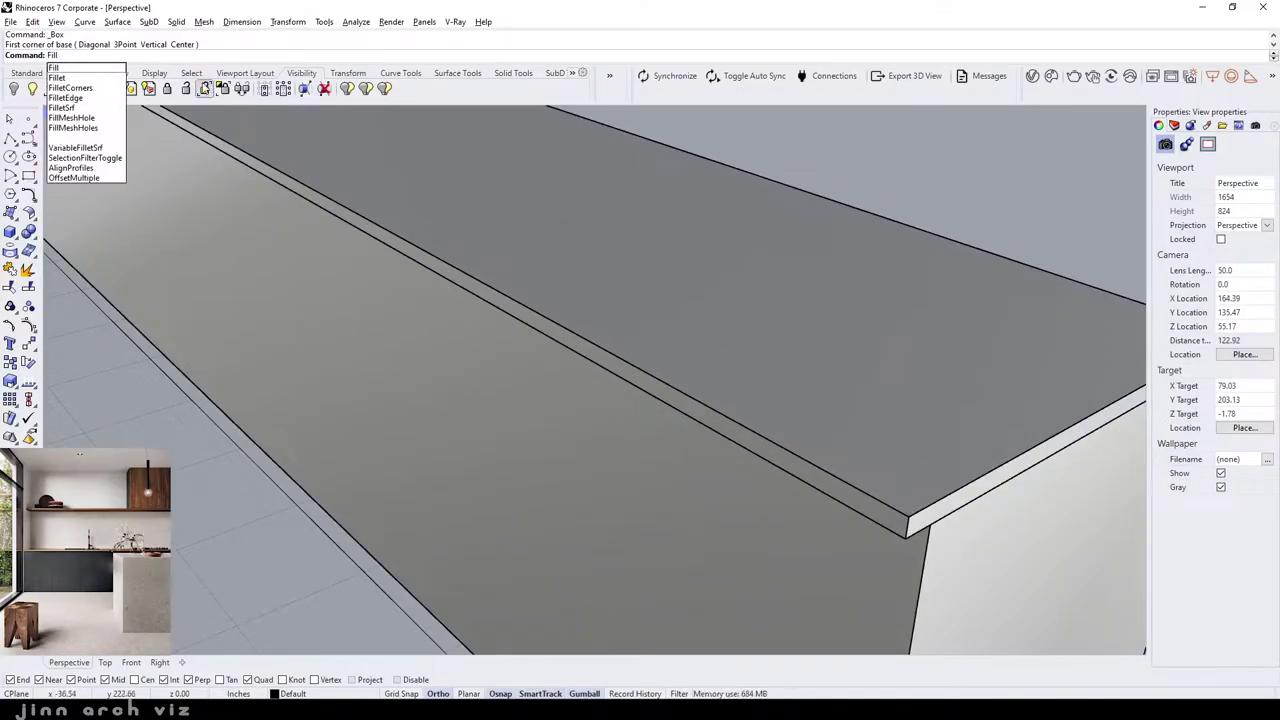
click(105, 105)
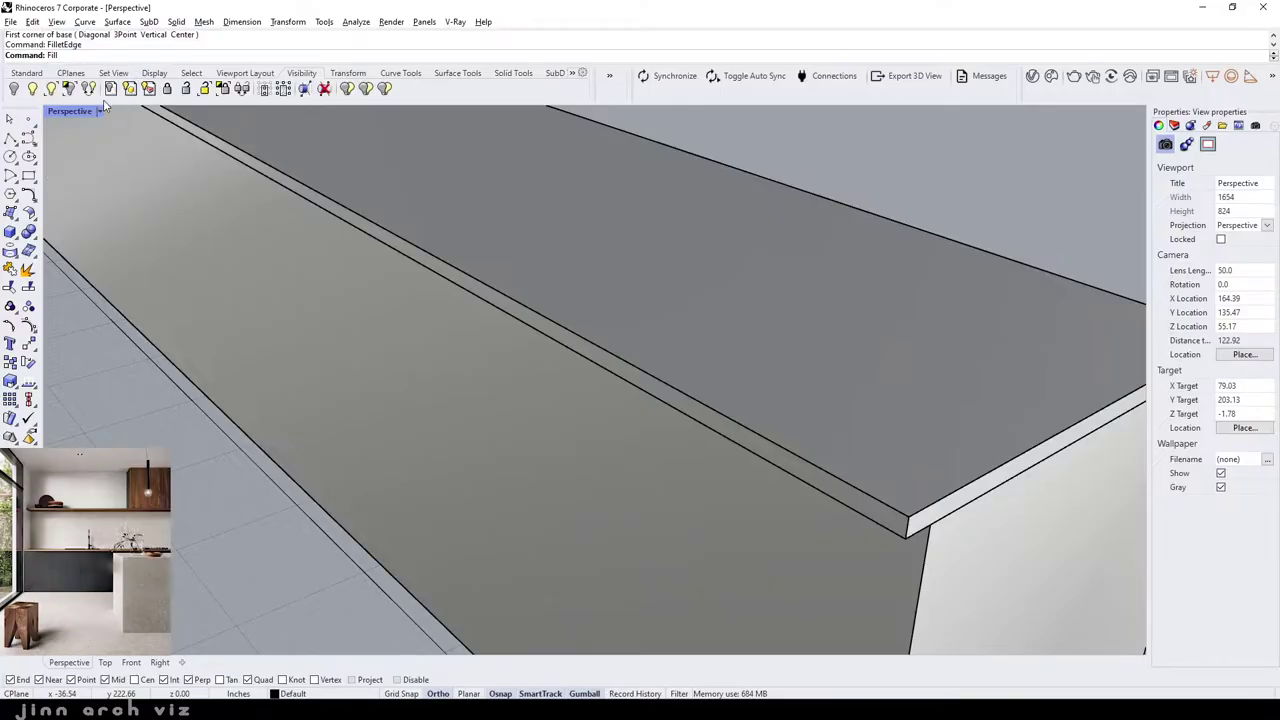
click(397, 243)
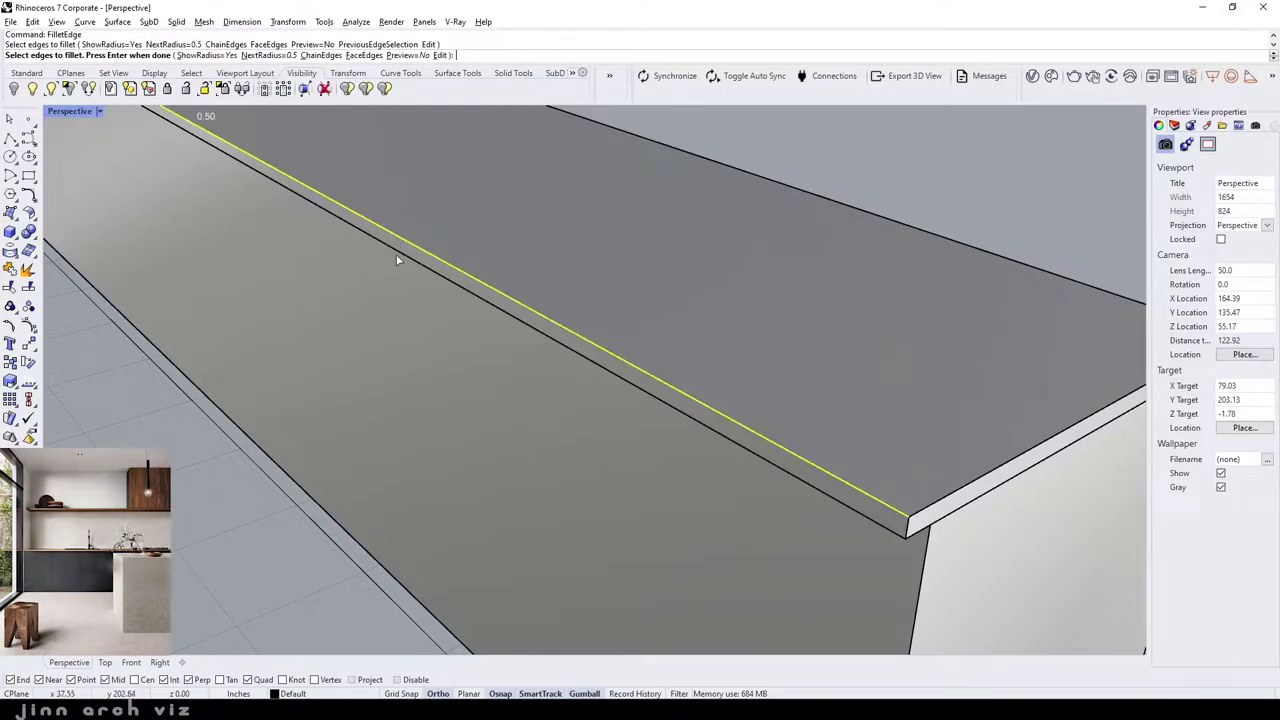
click(268, 55)
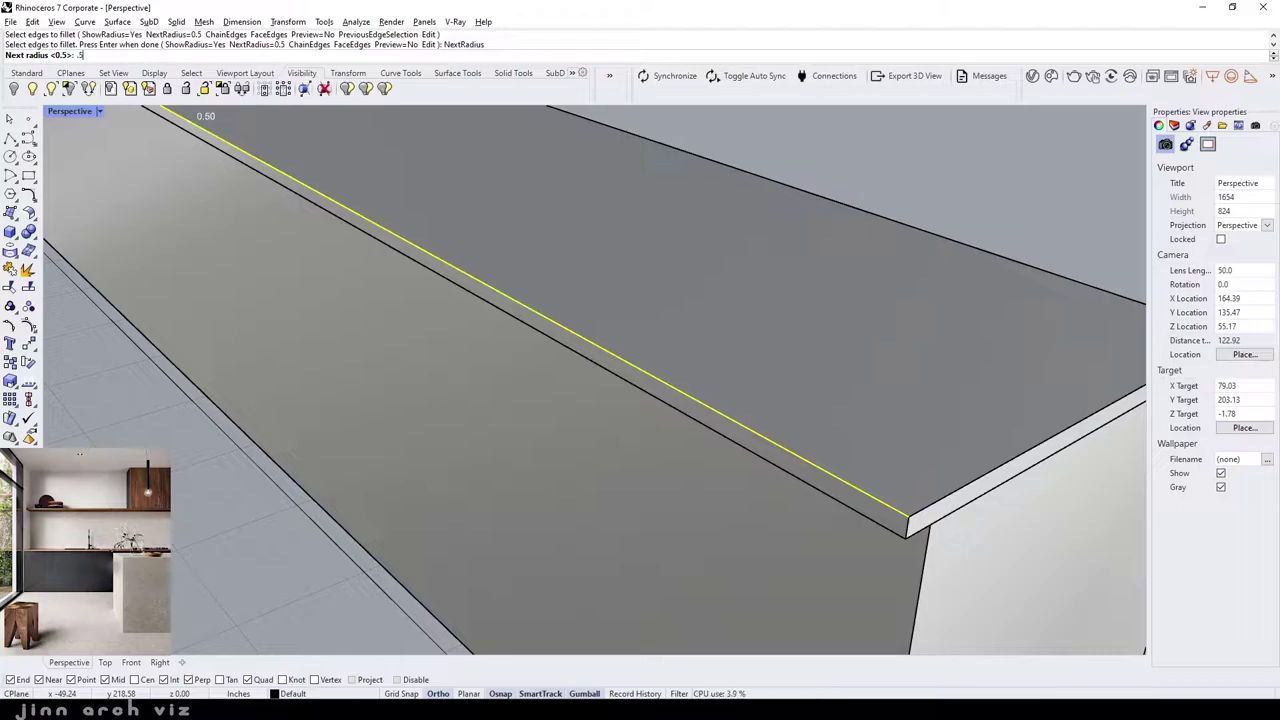
text(.5)
key(Return)
key(Return)
key(Return)
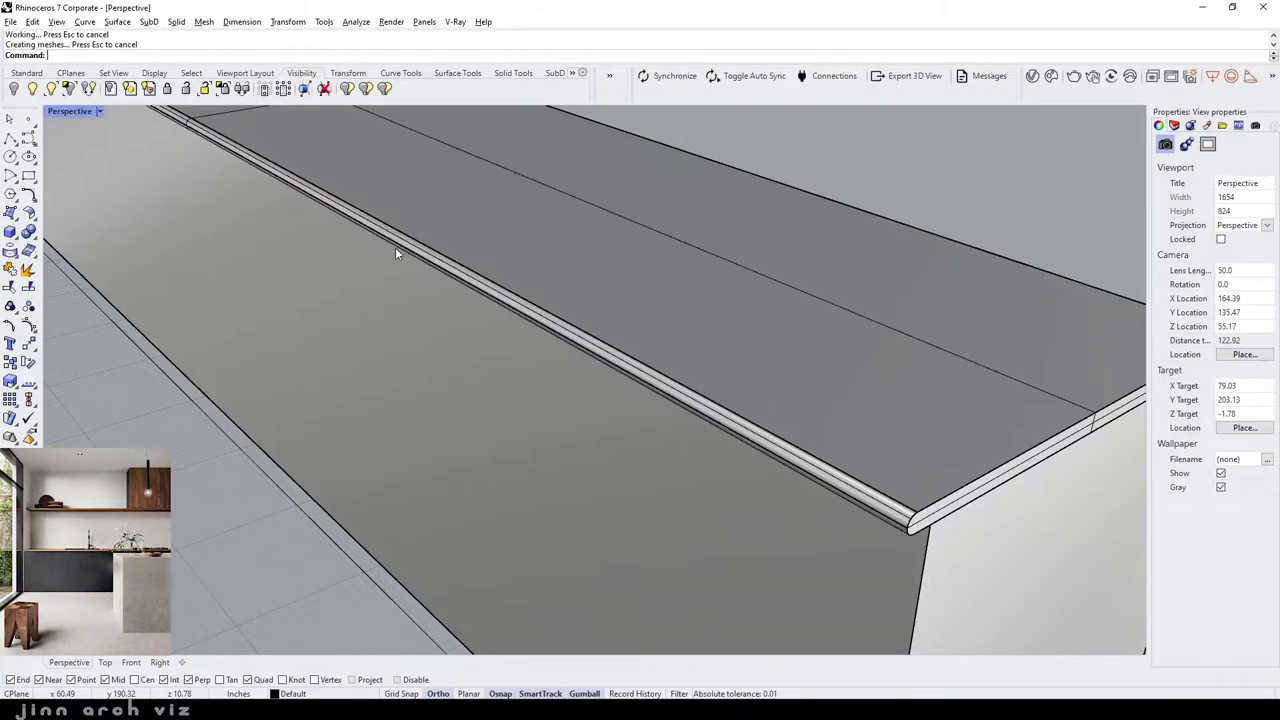
- Orbit around the countertop to inspect the rounded front edge
scroll(817, 492, down, 5)
right_drag(674, 388, 829, 337)
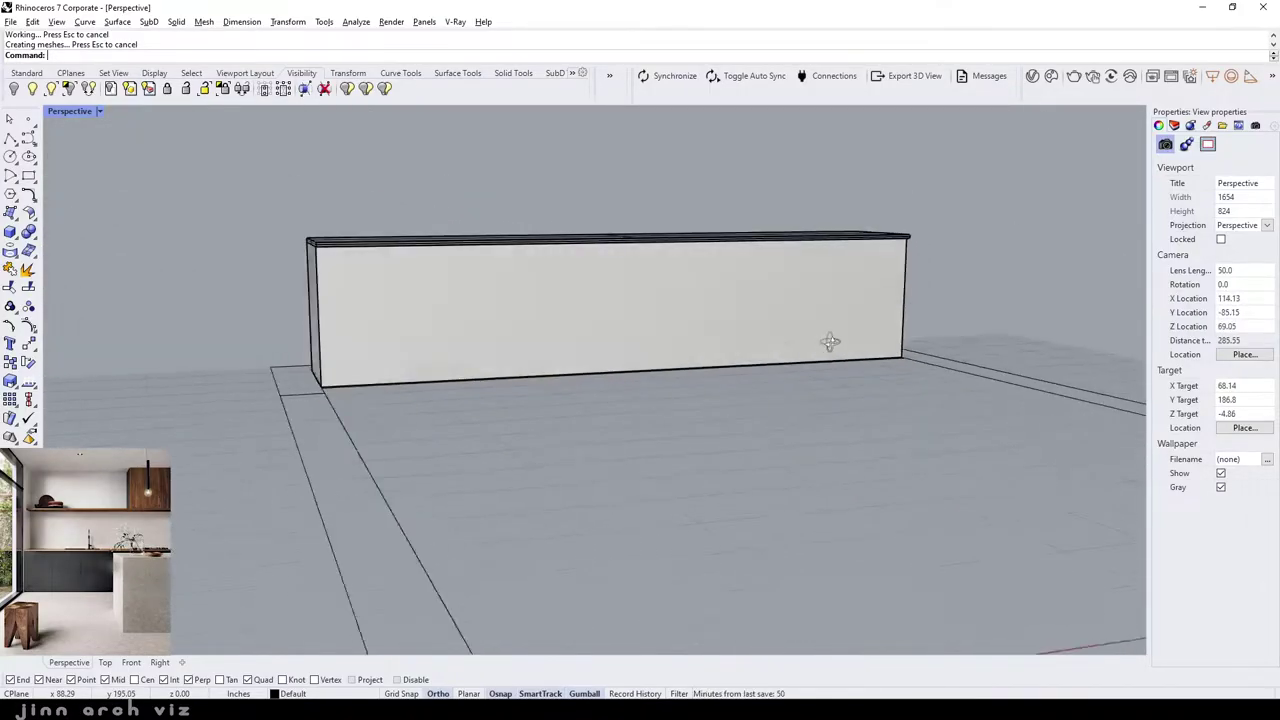
scroll(543, 230, up, 5)
right_drag(543, 230, 619, 281)
scroll(619, 281, down, 5)
mouse_move(537, 277)
right_down()
mouse_move(571, 289)
mouse_move(629, 363)
mouse_move(509, 336)
right_up()
scroll(543, 400, down, 3)
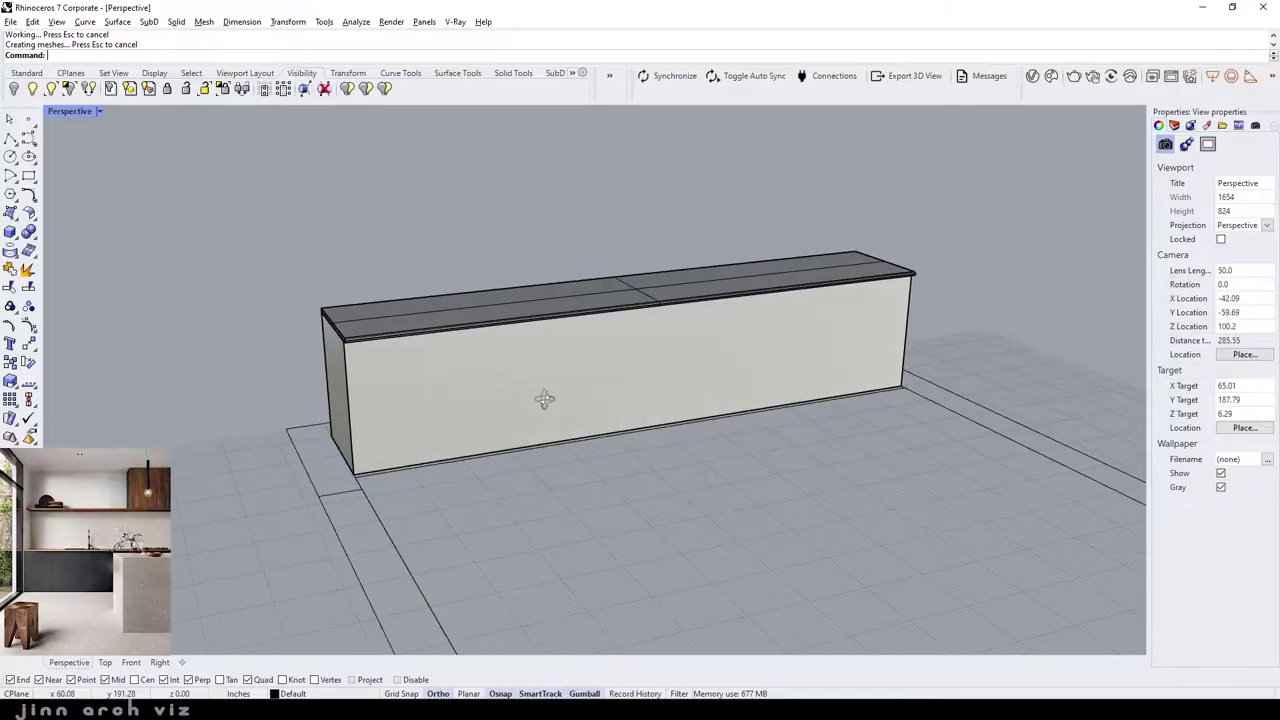
scroll(611, 381, up, 2)
scroll(611, 380, up, 2)
- Isolate the cabinet box so only it remains visible
click(612, 375)
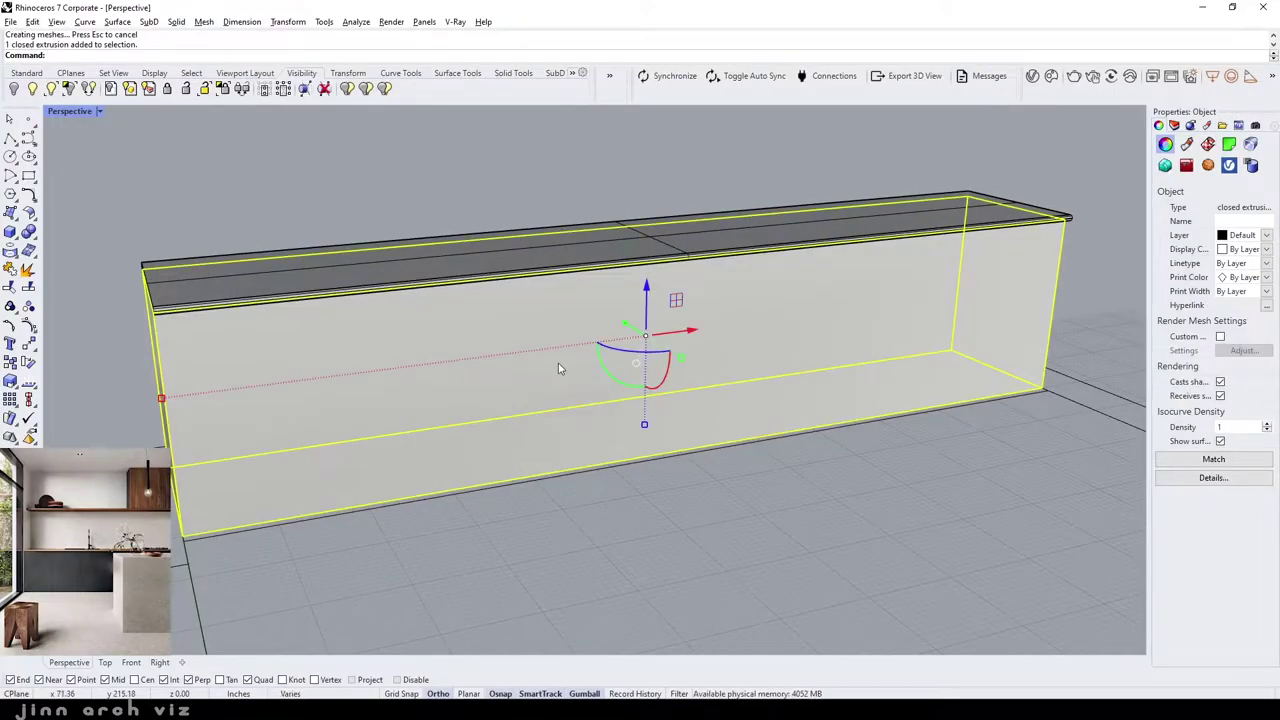
click(70, 88)
click(356, 183)
scroll(400, 210, down, 3)
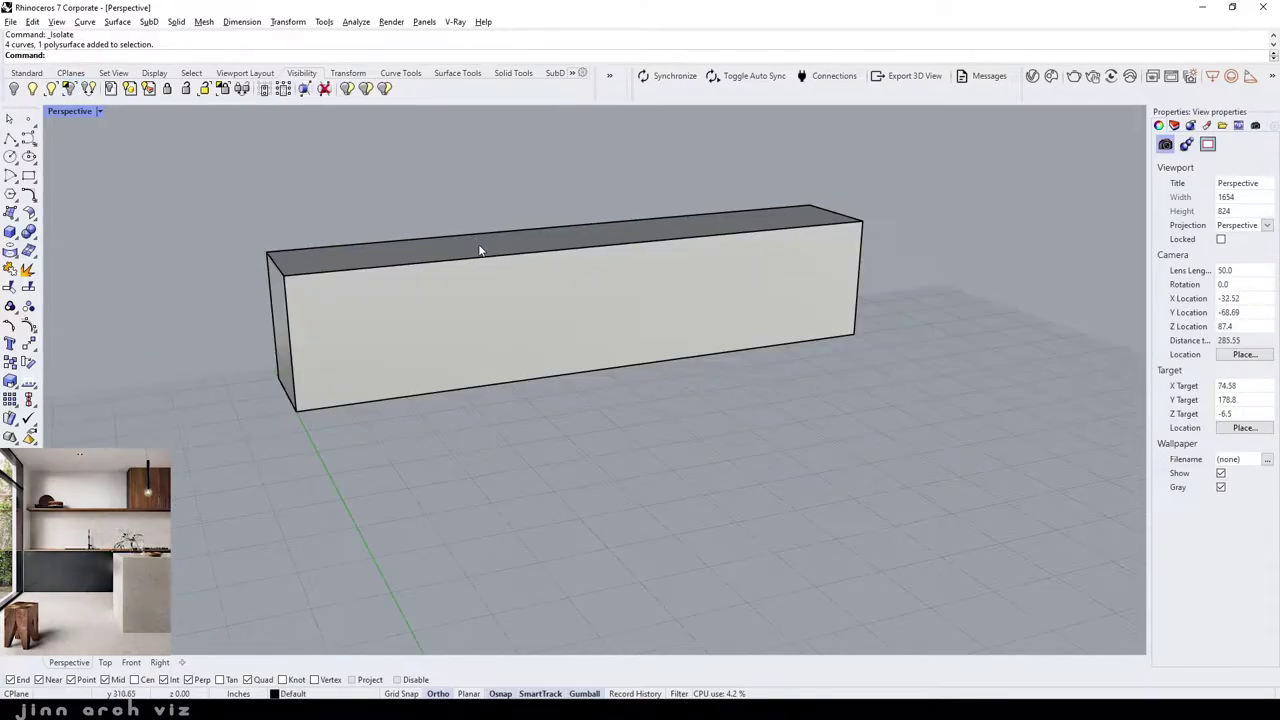
- Divide the box's top front edge into 6 equal segments marked by points
click(457, 261)
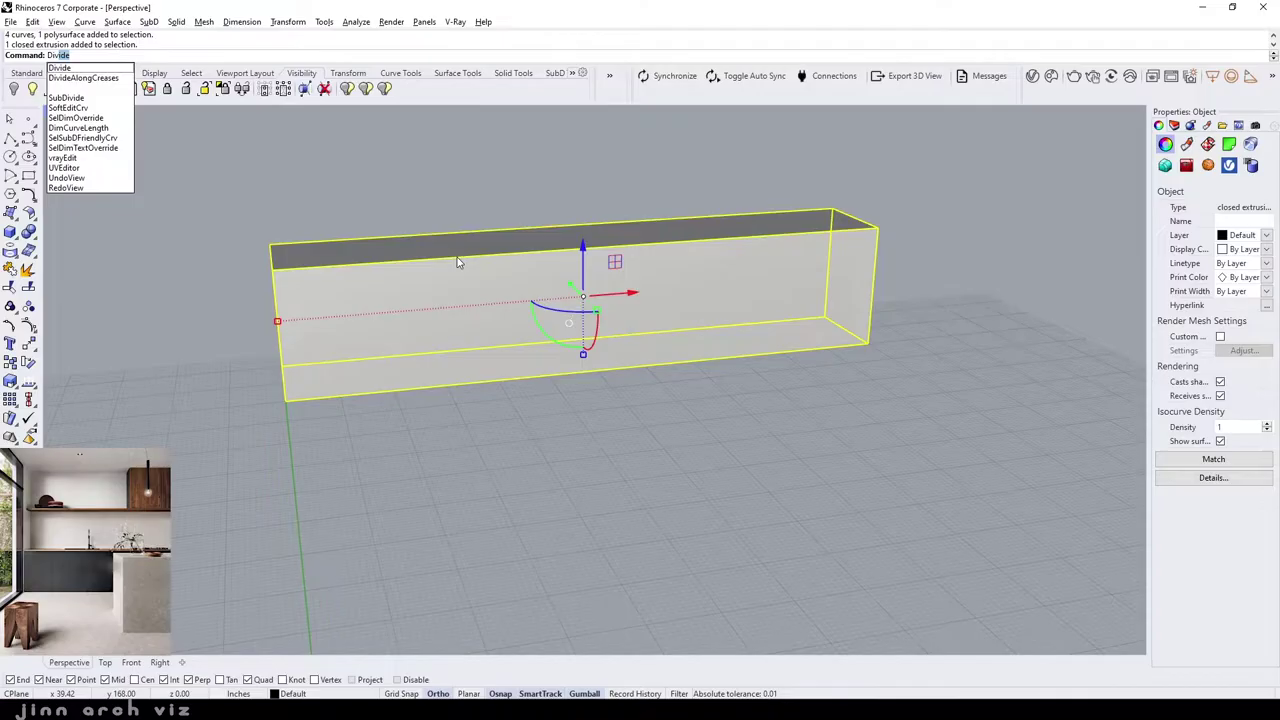
key(Return)
click(390, 264)
key(Return)
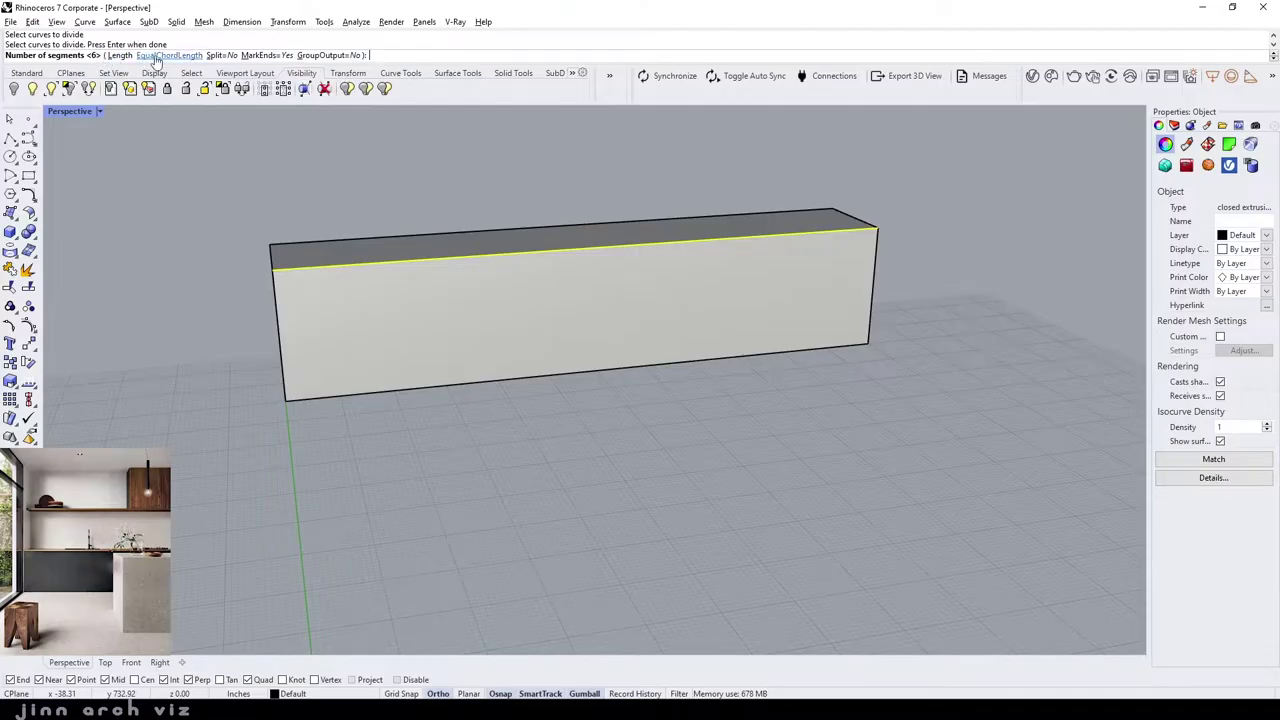
text(6)
key(Return)
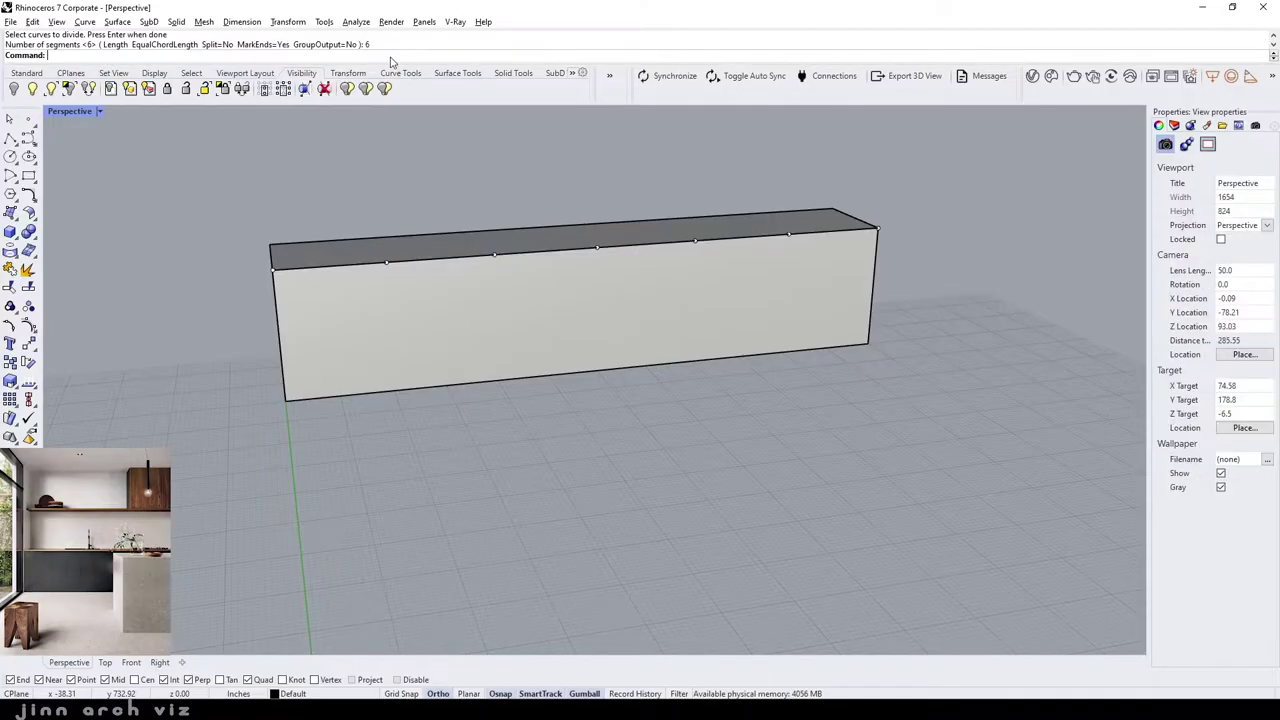
scroll(437, 292, up, 3)
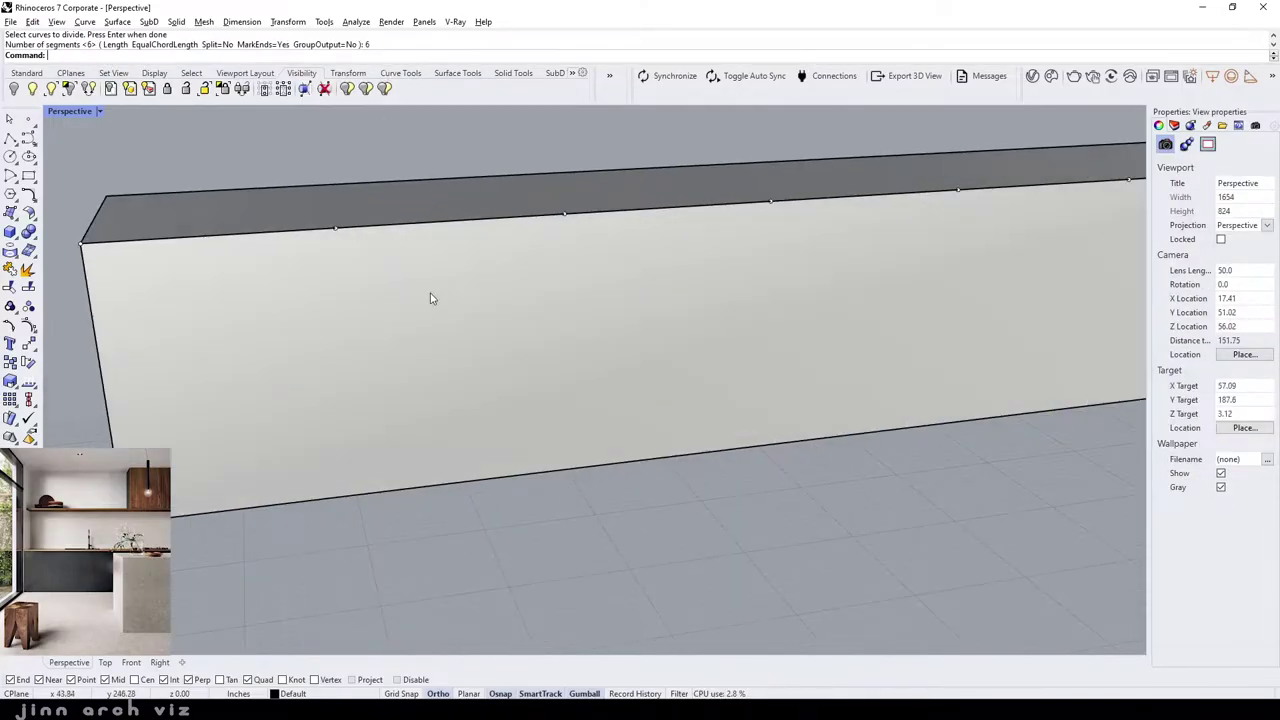
click(131, 662)
- Draw a 0.15-wide rectangle from the first division point down to the base line
scroll(717, 350, down, 3)
scroll(198, 342, up, 3)
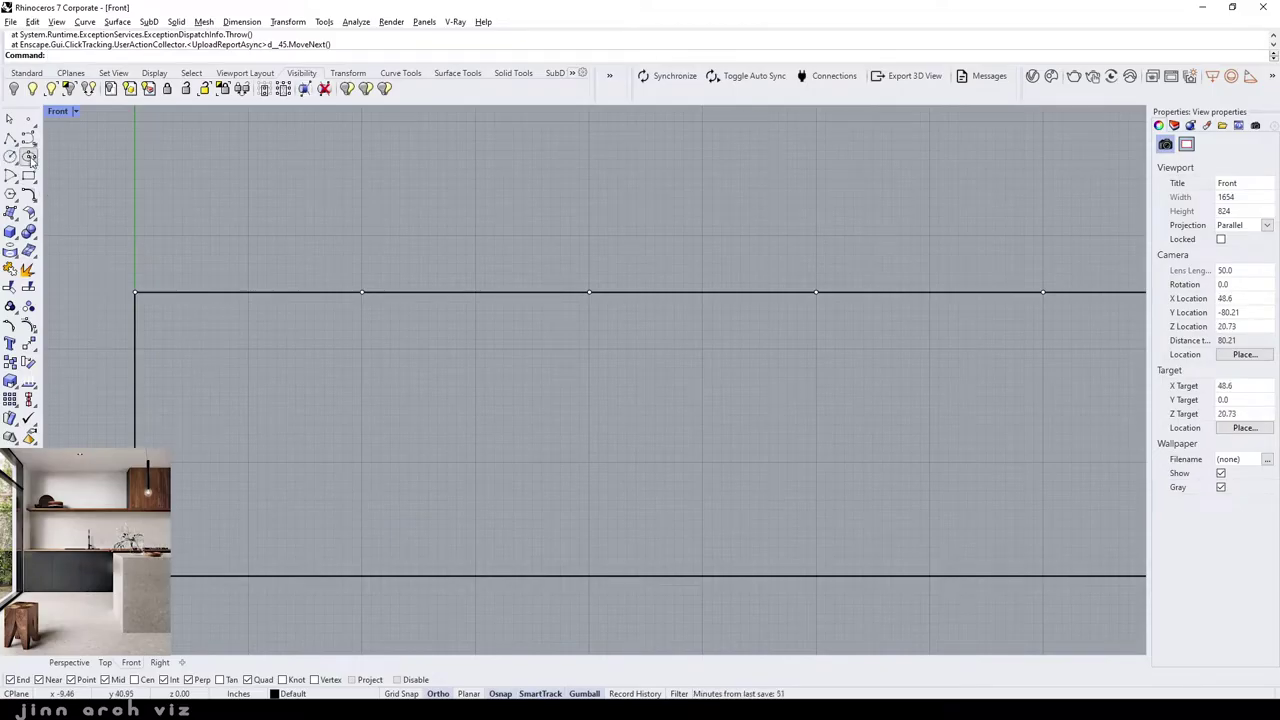
click(30, 177)
click(362, 292)
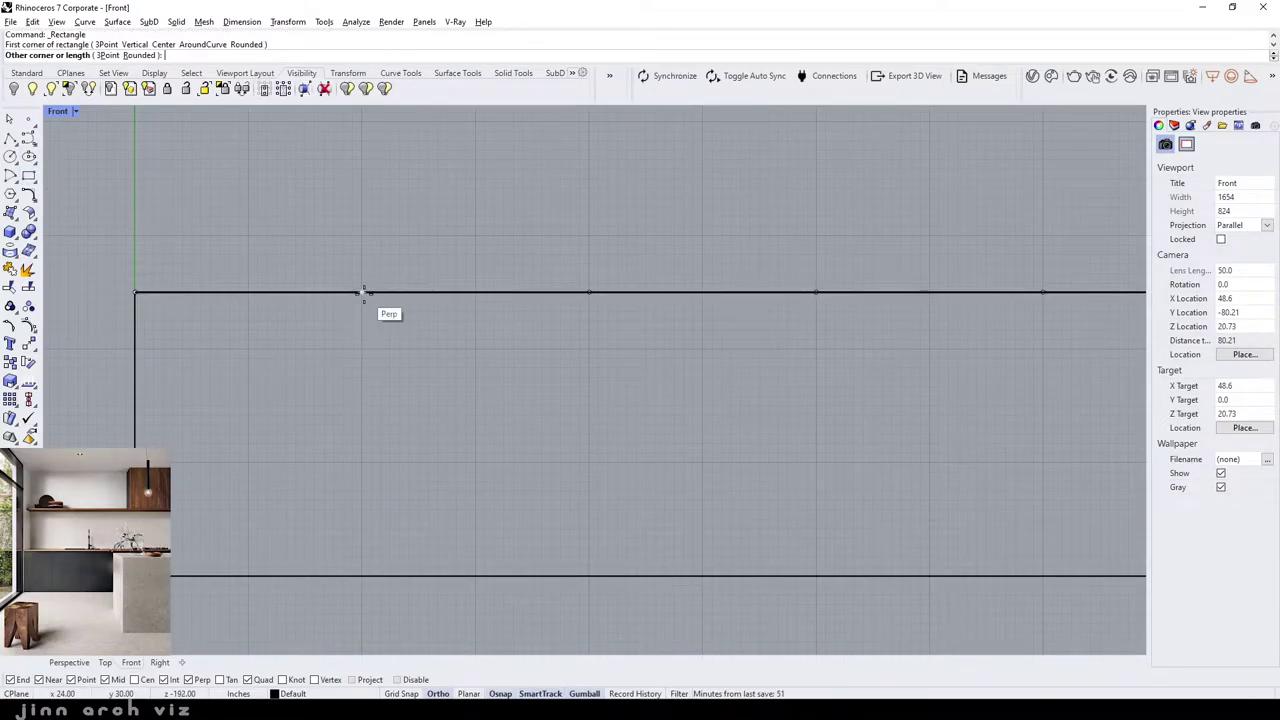
text(.15)
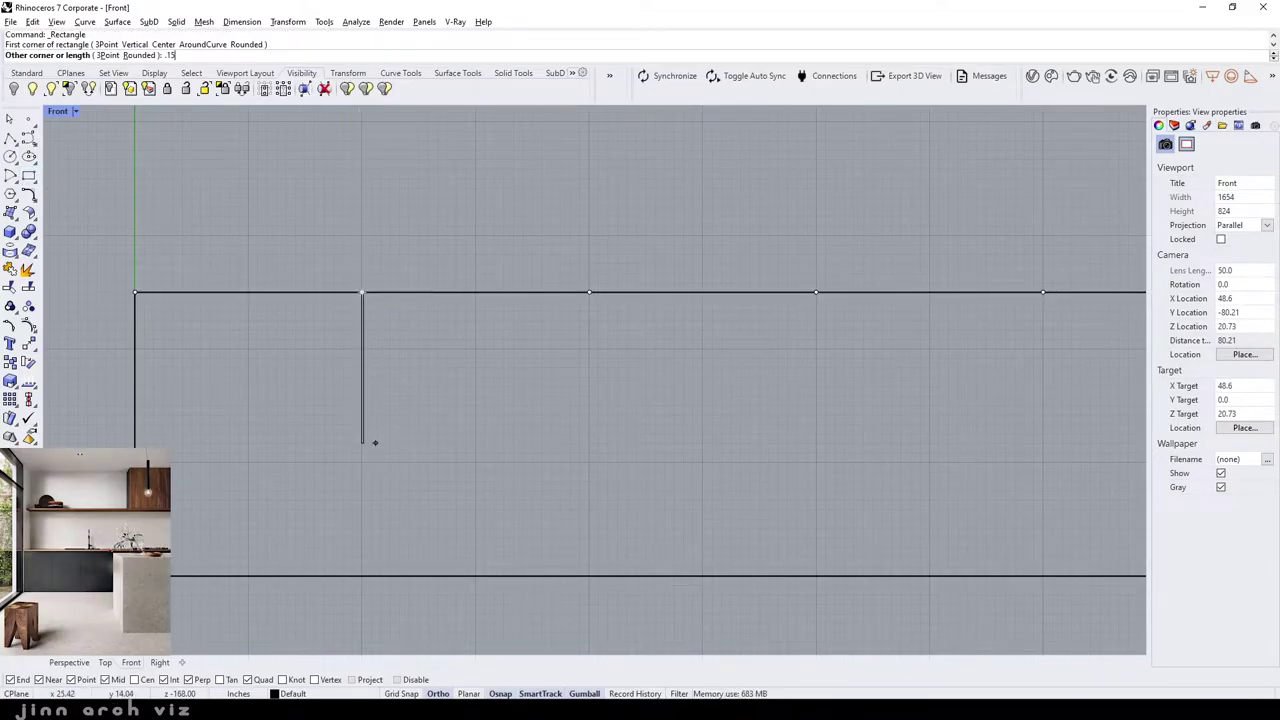
key(Return)
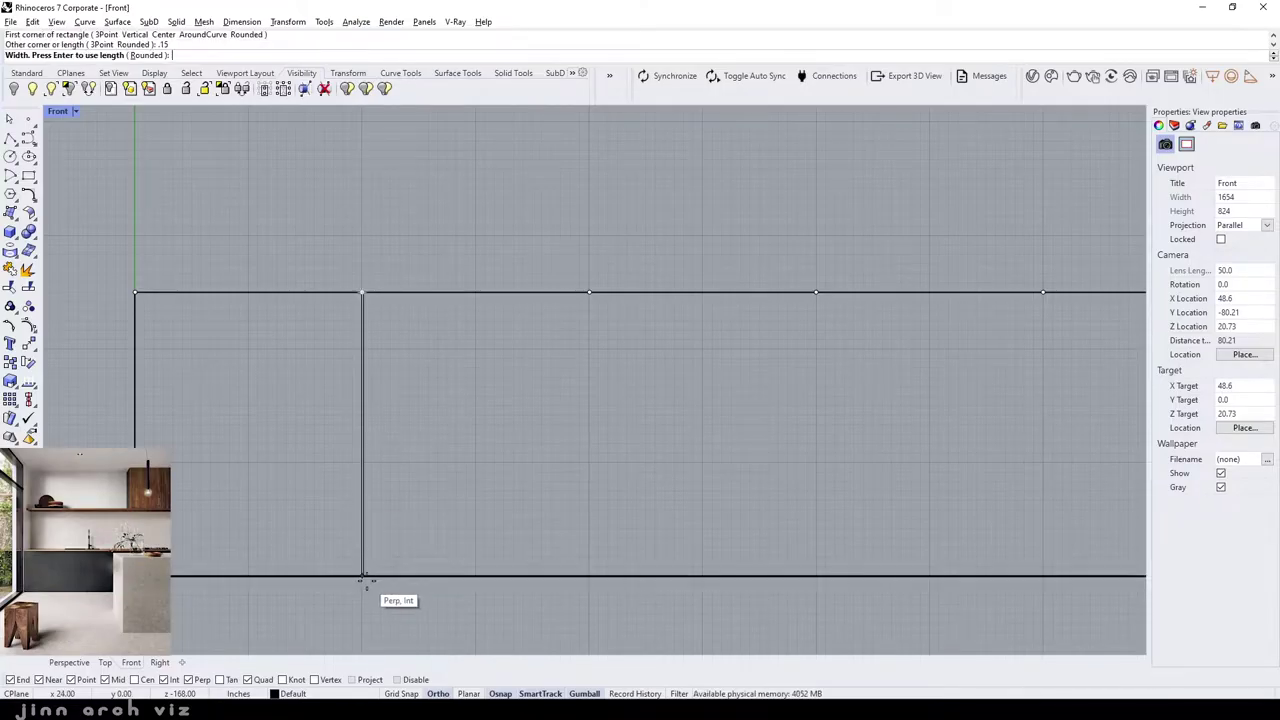
click(363, 578)
- Shift the strip 0.075 to the left so it is centred on the division point
scroll(356, 302, up, 2)
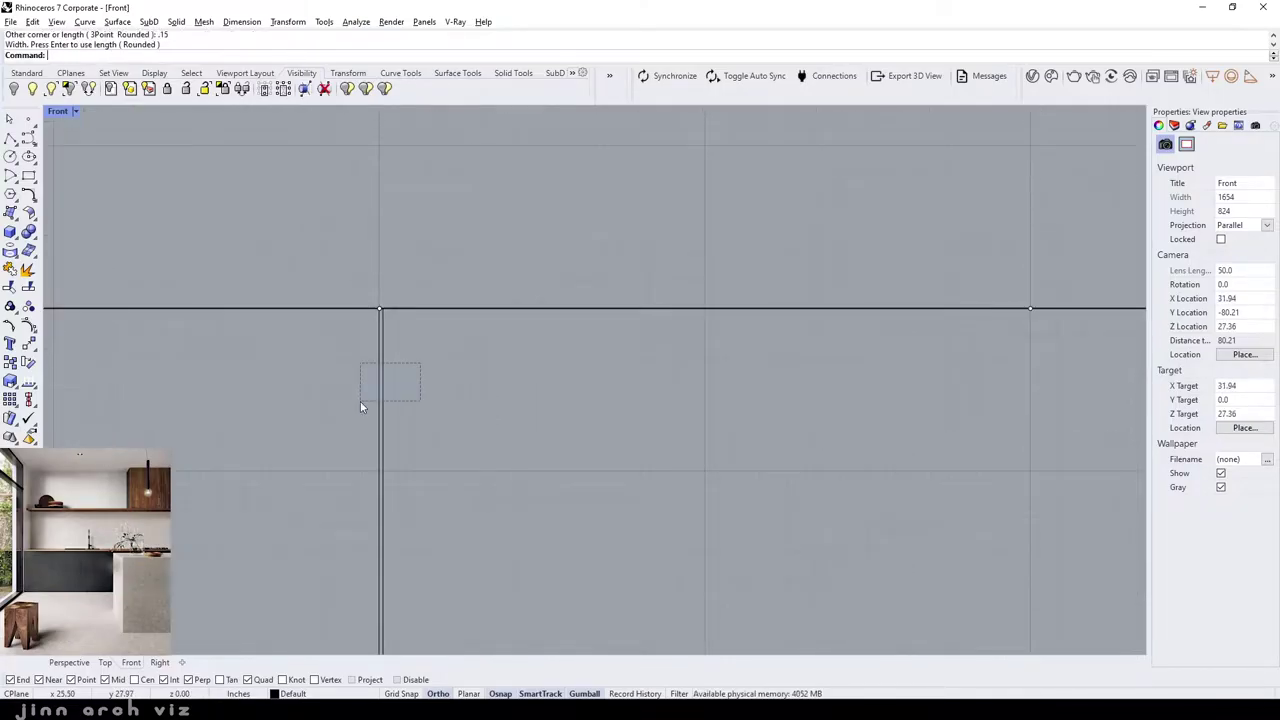
drag(418, 362, 360, 401)
scroll(425, 378, up, 2)
scroll(425, 378, down, 2)
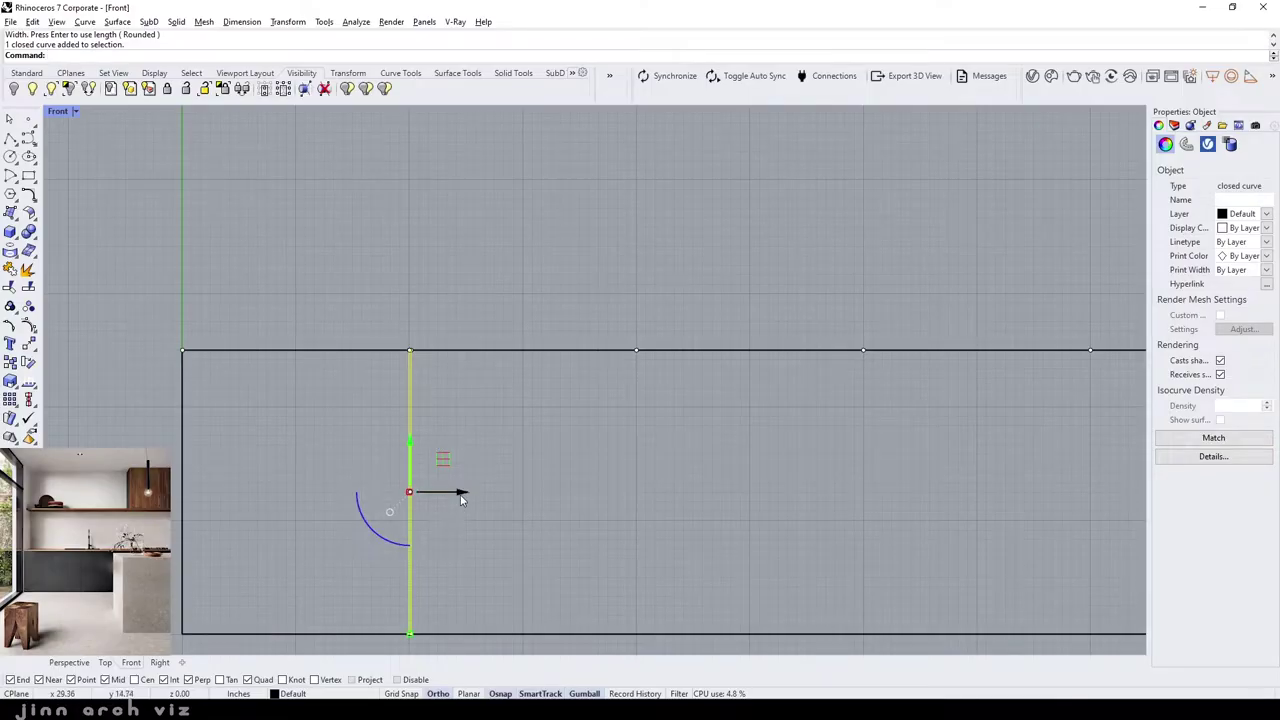
click(461, 496)
text(-.075)
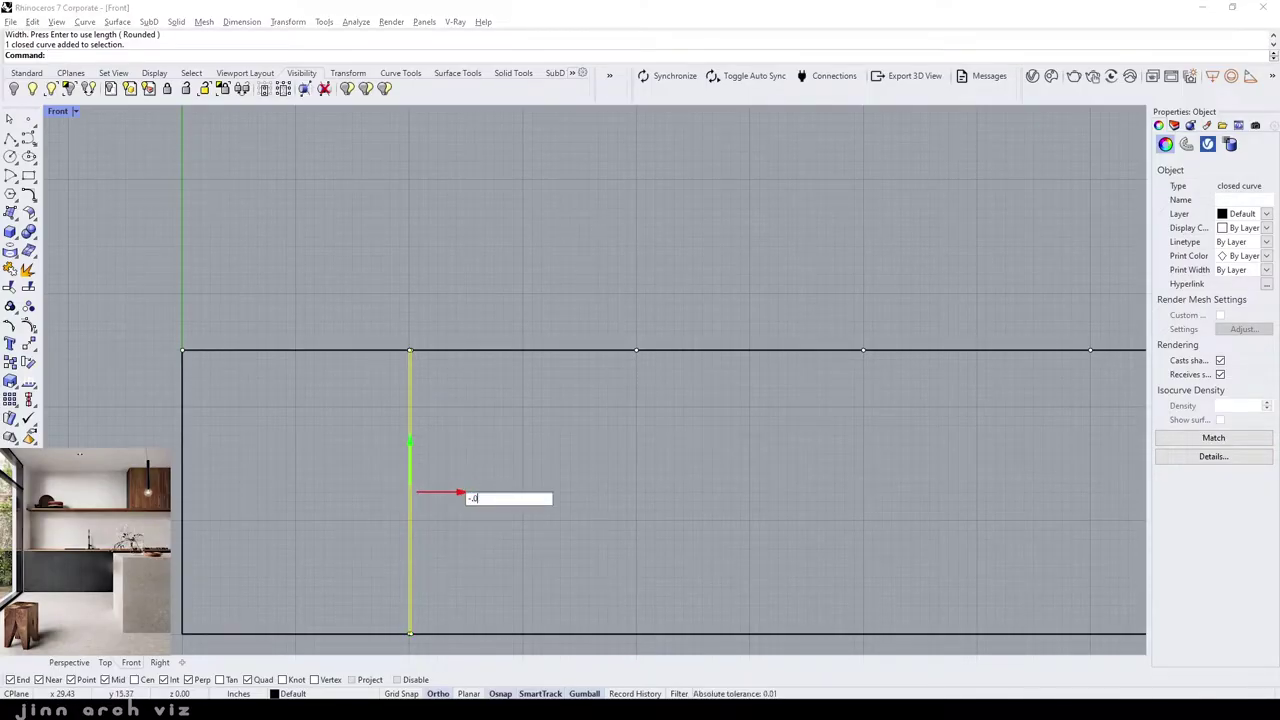
key(Return)
scroll(404, 385, up, 5)
scroll(340, 348, up, 3)
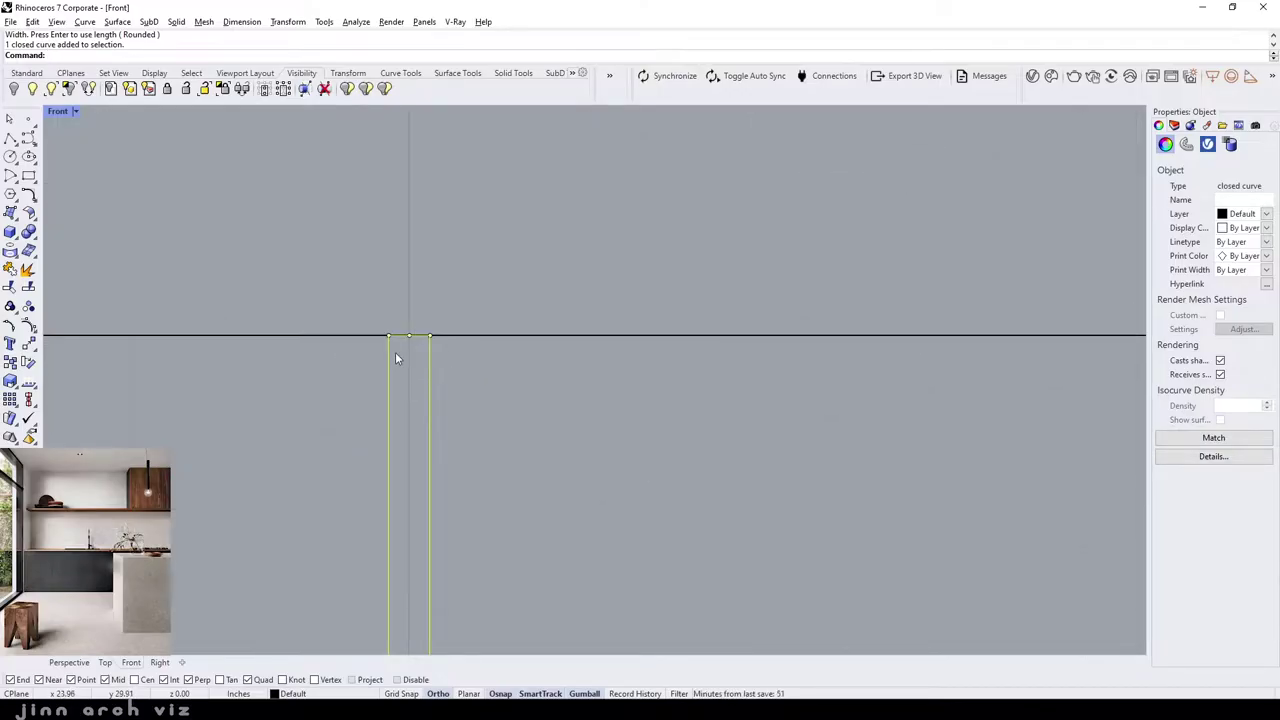
key(Escape)
scroll(463, 335, down, 5)
click(433, 400)
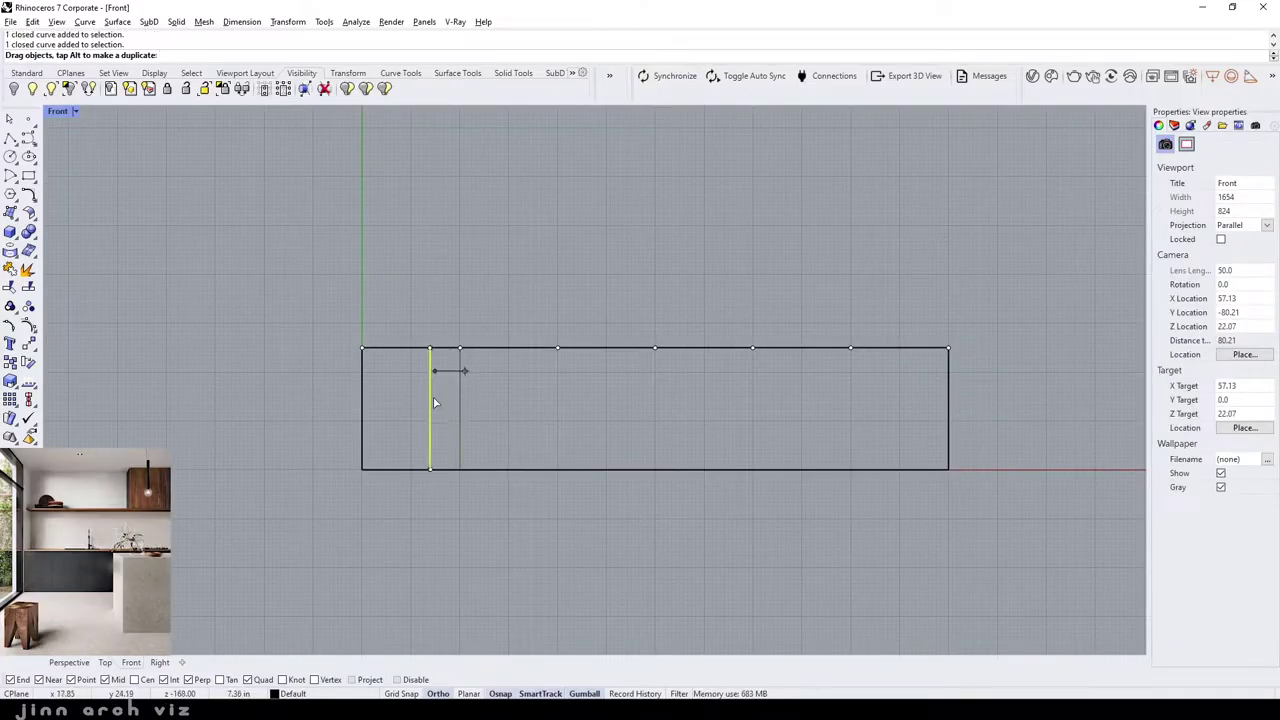
drag(435, 400, 428, 411)
key(ctrl+z)
scroll(459, 368, up, 5)
text(Ar)
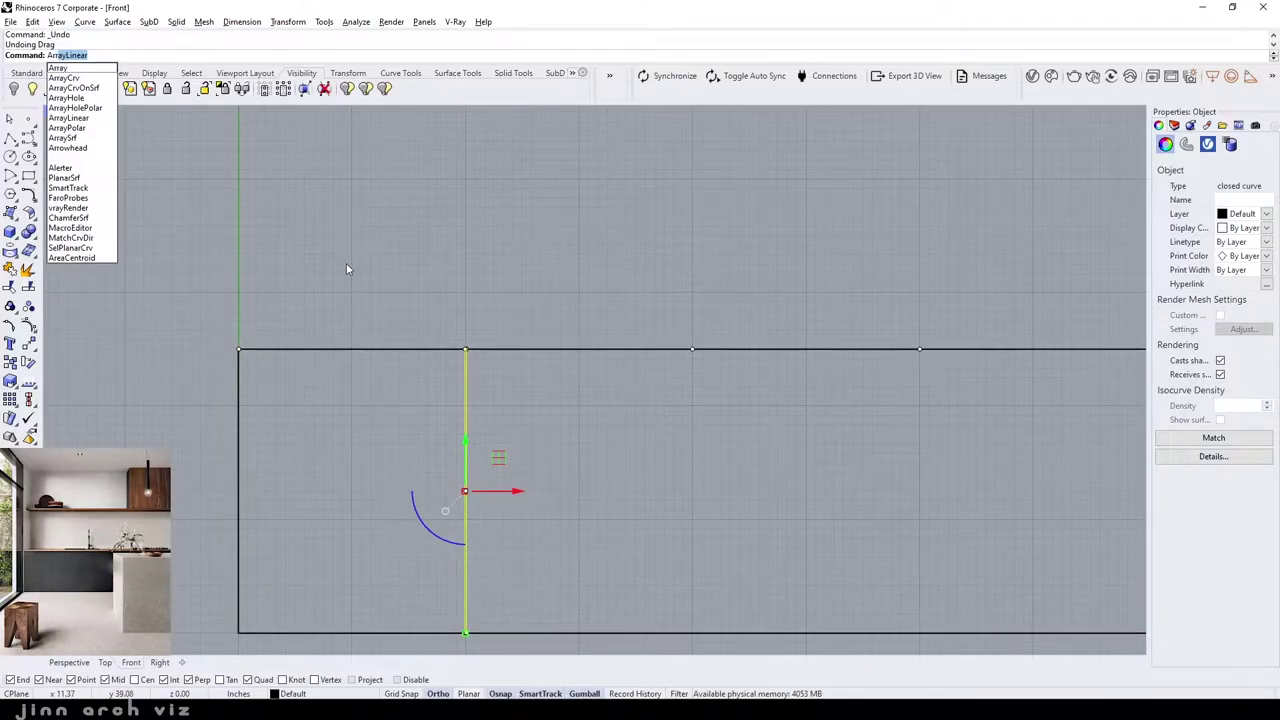
- Linear-array the strip into 5 copies spaced one division apart
key(Return)
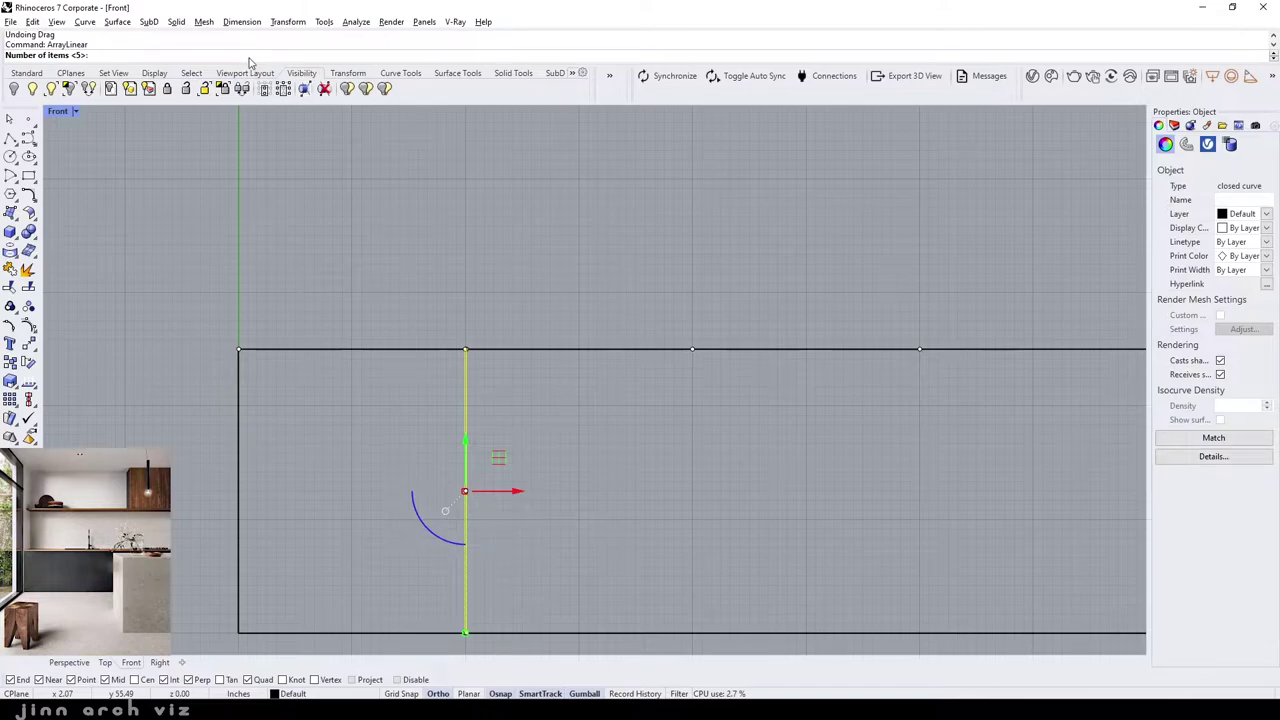
text(5)
key(Return)
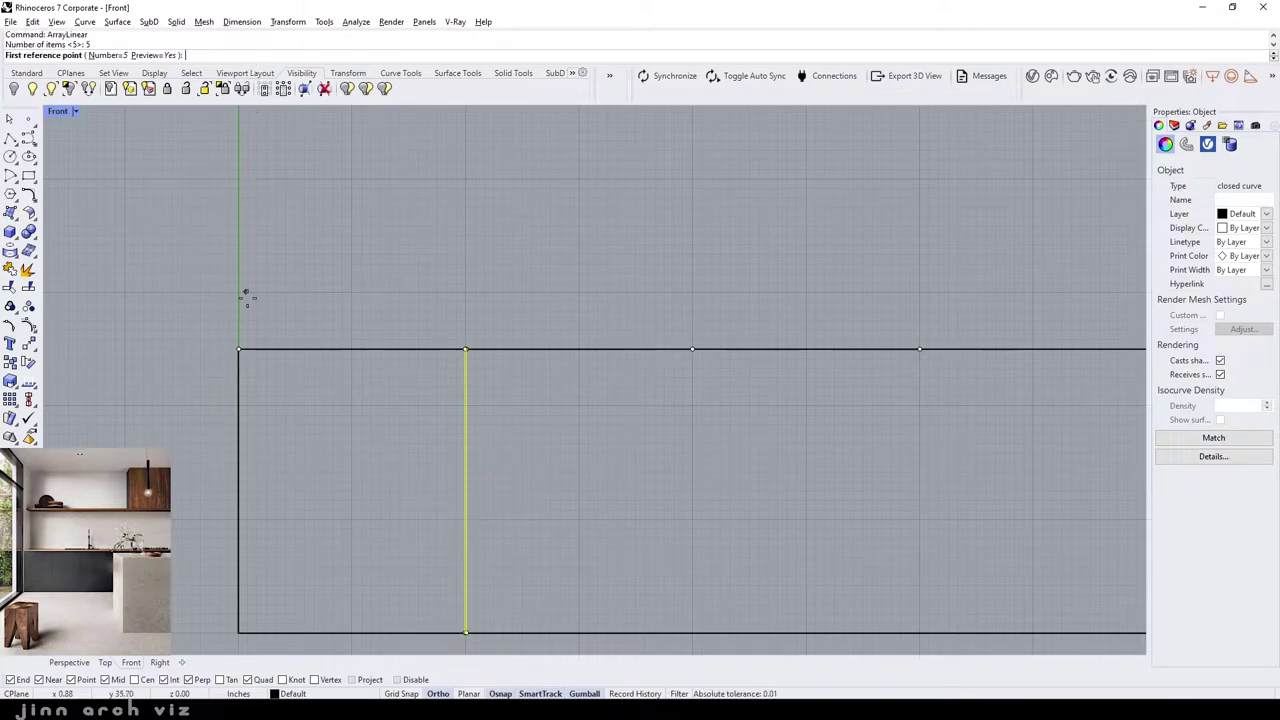
click(238, 349)
scroll(483, 351, up, 3)
scroll(474, 357, up, 3)
scroll(474, 357, up, 3)
click(427, 412)
scroll(395, 332, down, 3)
scroll(382, 296, down, 2)
- Delete the division points along the top edge and select the five strips
key(Escape)
drag(266, 263, 840, 363)
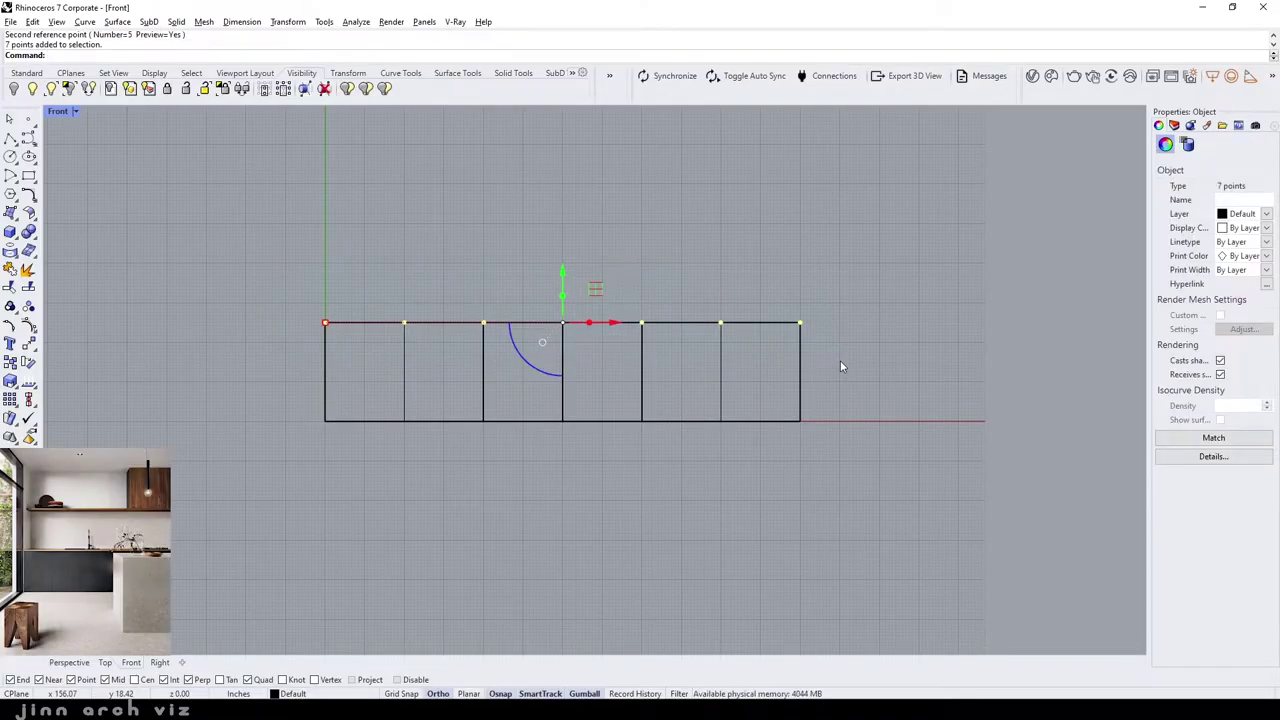
key(Delete)
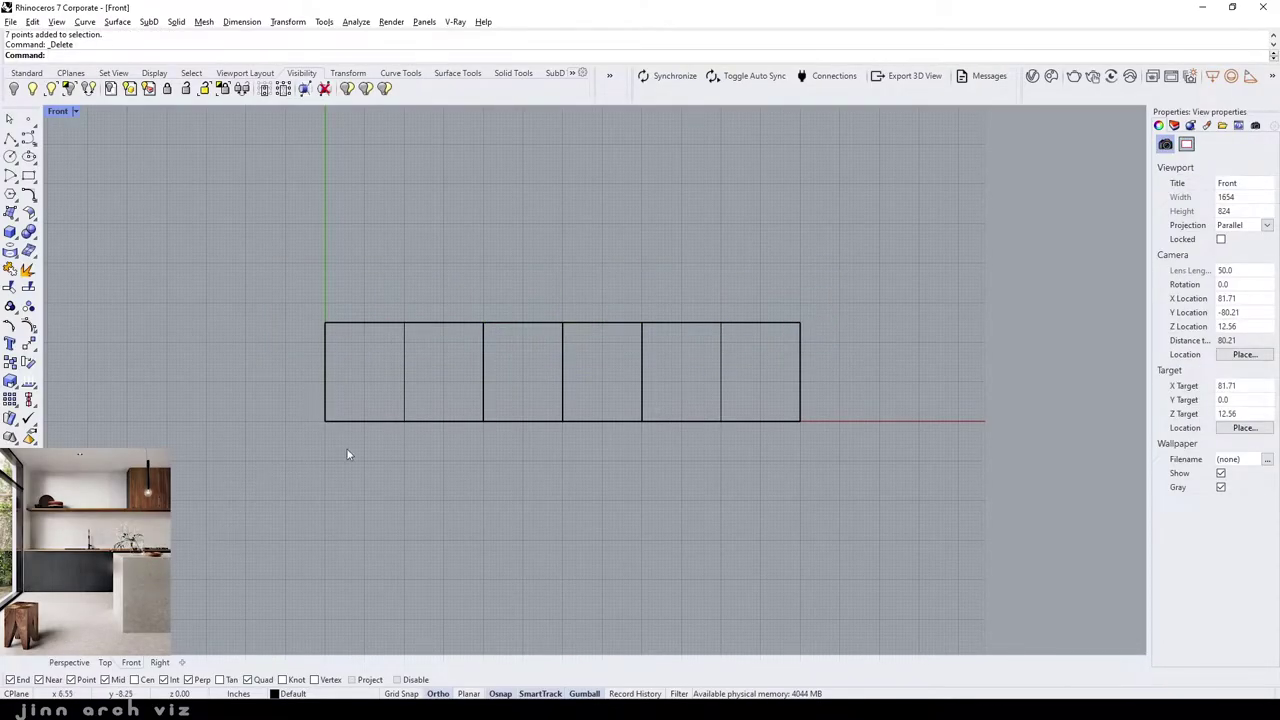
drag(761, 355, 547, 372)
drag(389, 380, 389, 380)
text(Group)
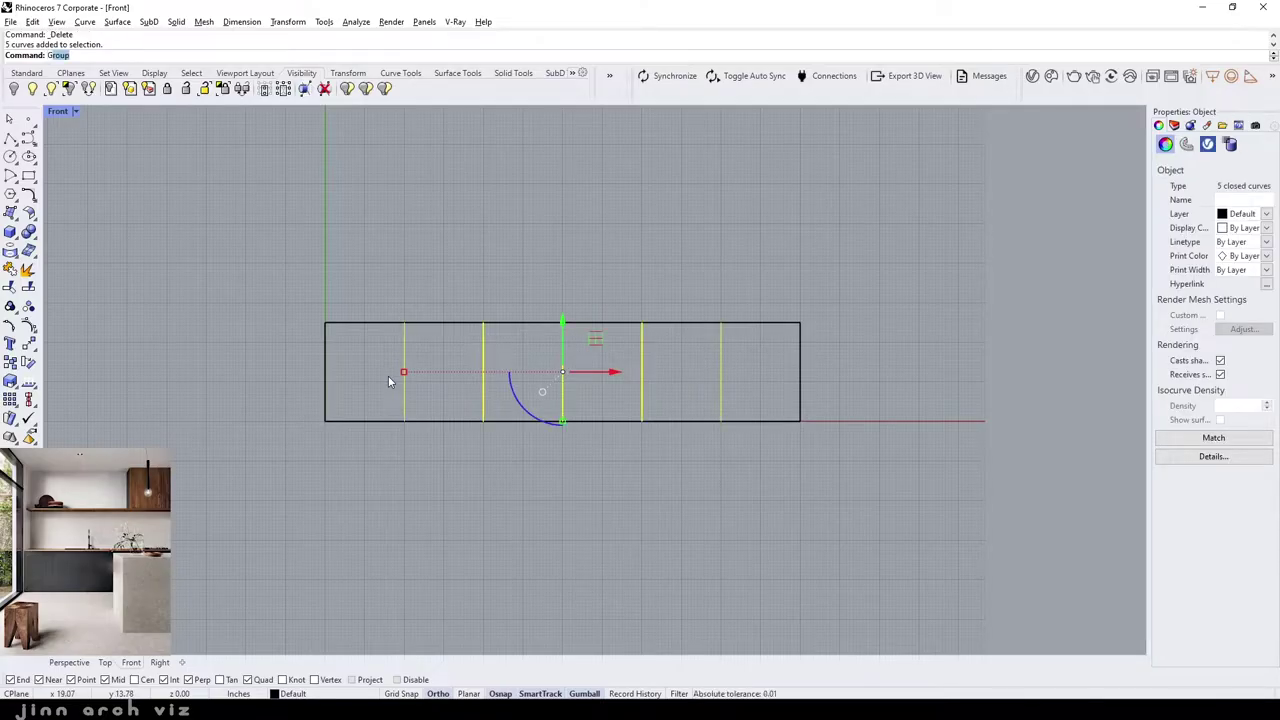
- Group the five strips and extrude them straight outward into thin solid panels
key(Return)
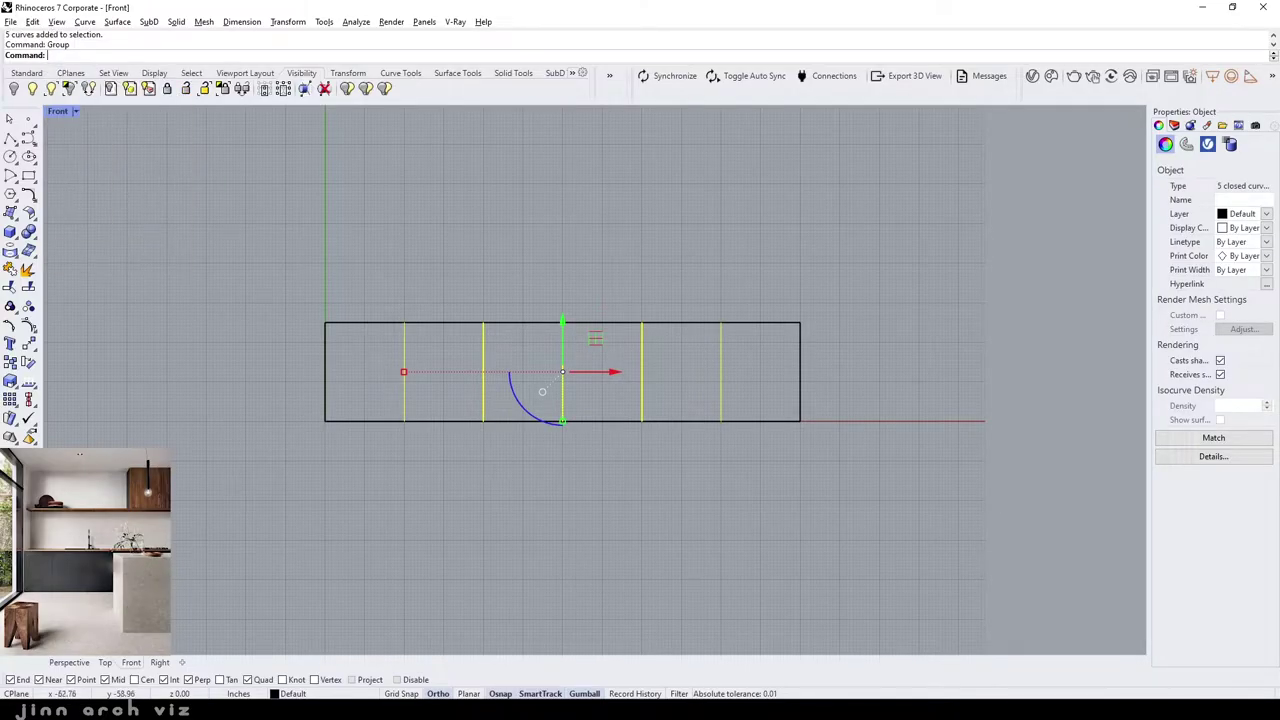
click(84, 664)
scroll(414, 505, down, 3)
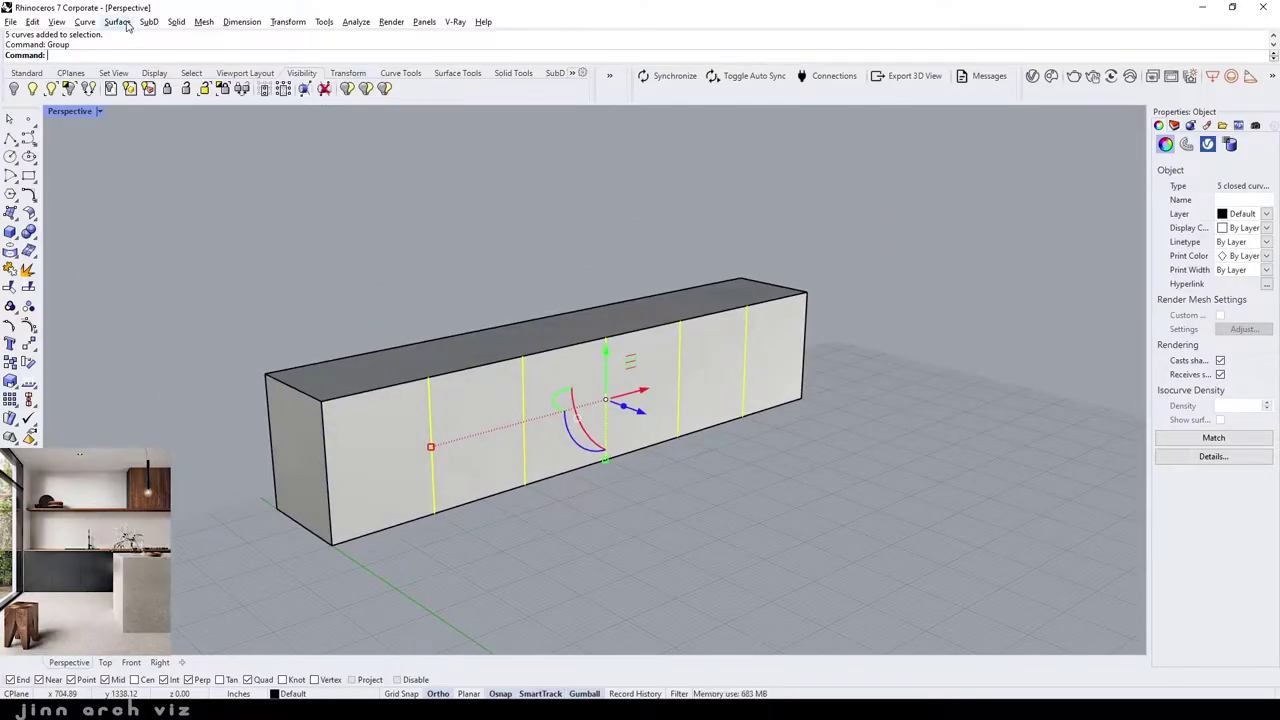
click(180, 22)
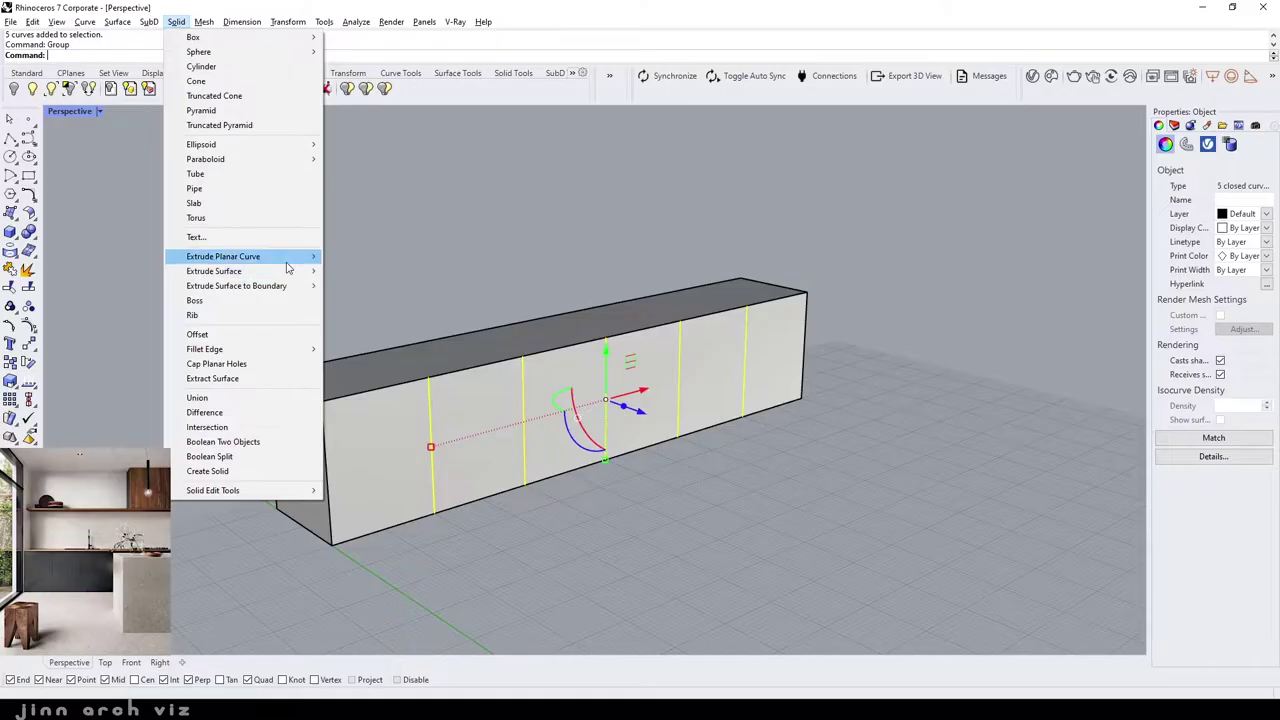
click(356, 256)
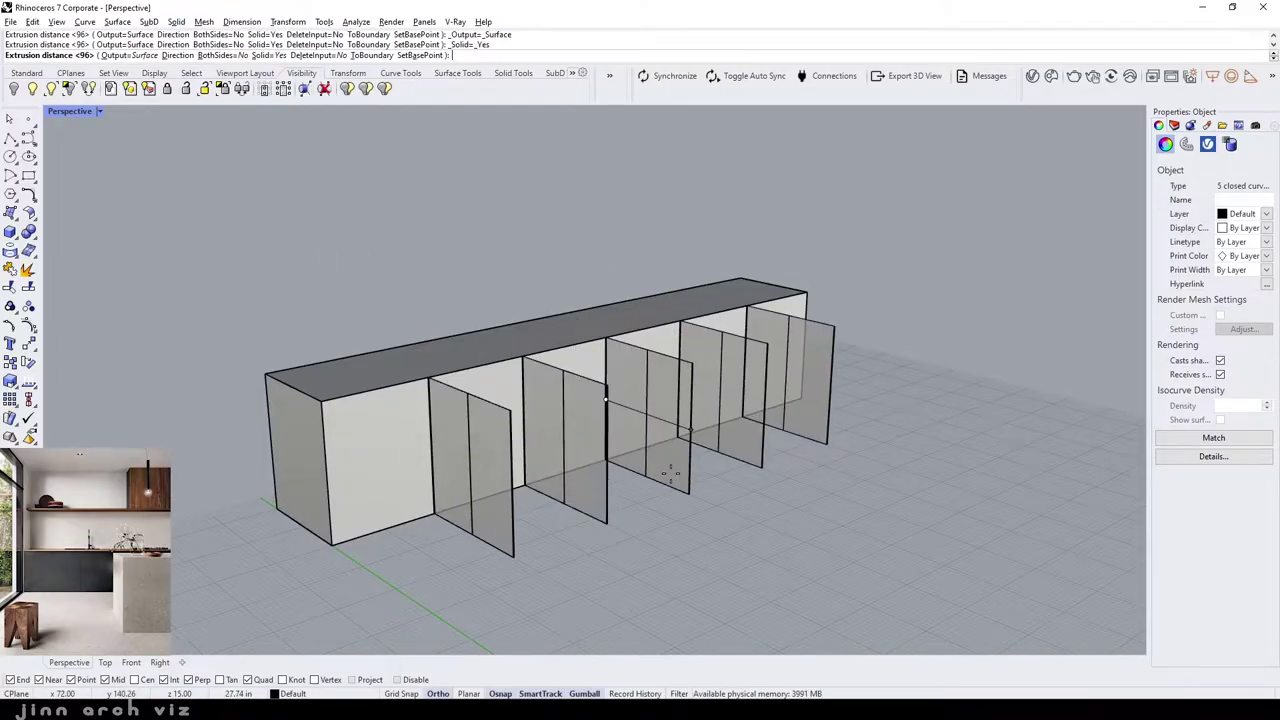
click(661, 463)
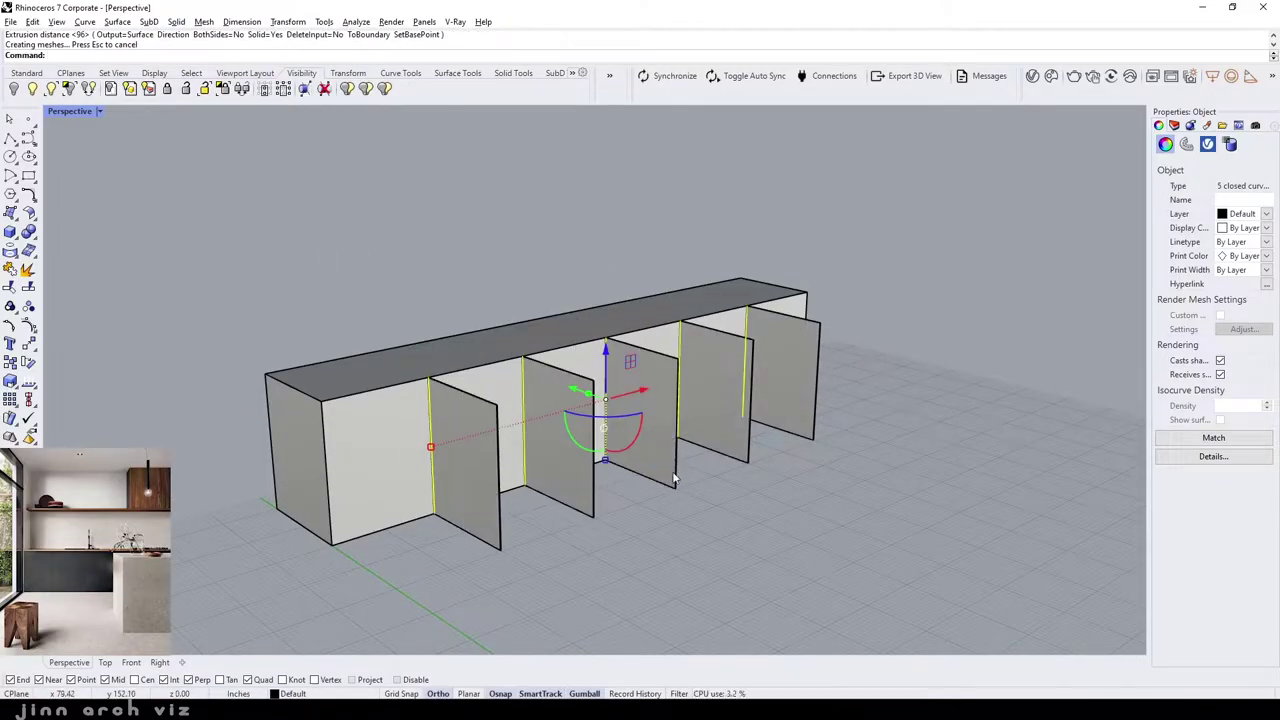
click(586, 559)
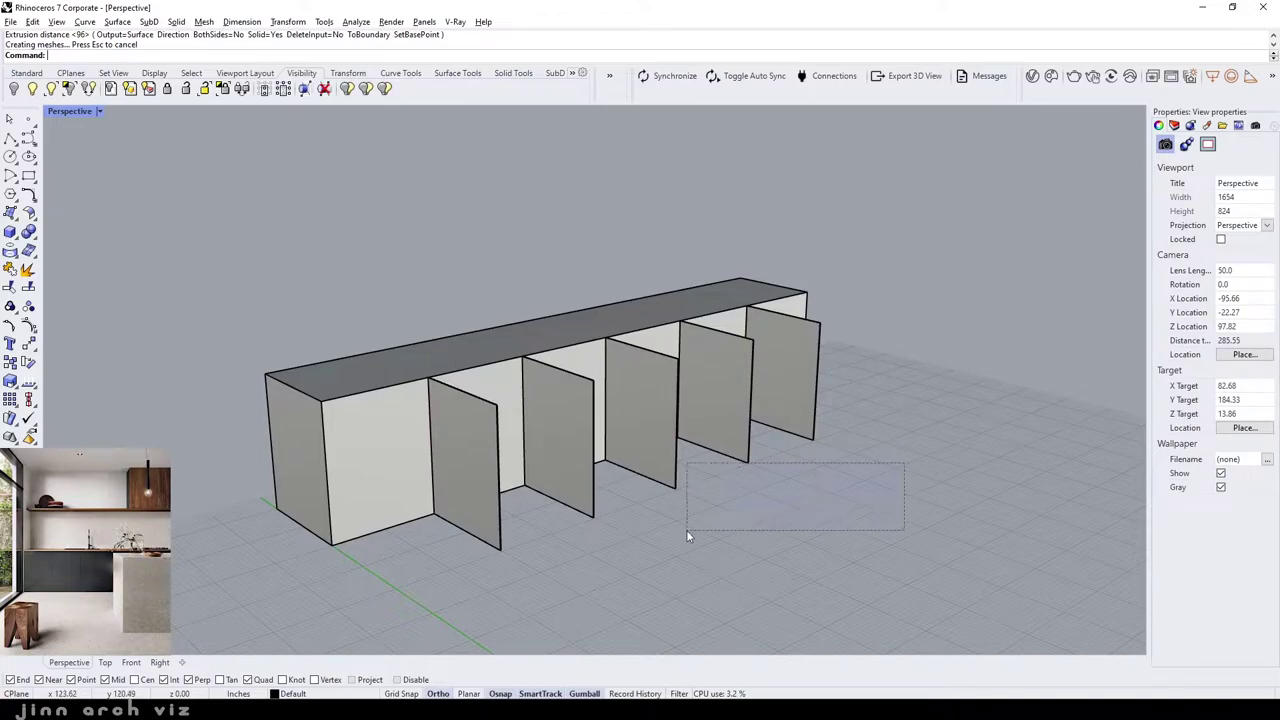
- Group the five panels and slide them into the gaps along the cabinet box
shift+click(490, 500)
shift+click(560, 450)
shift+click(642, 424)
shift+click(720, 400)
shift+click(783, 375)
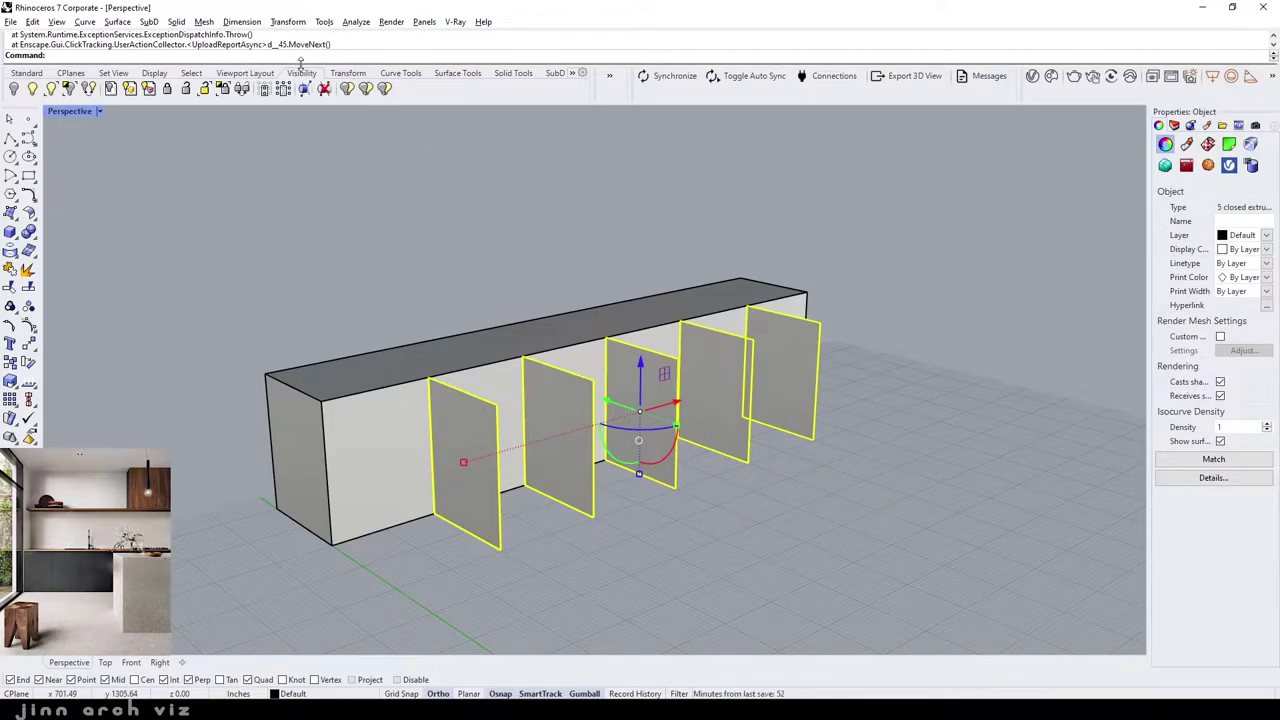
text(group)
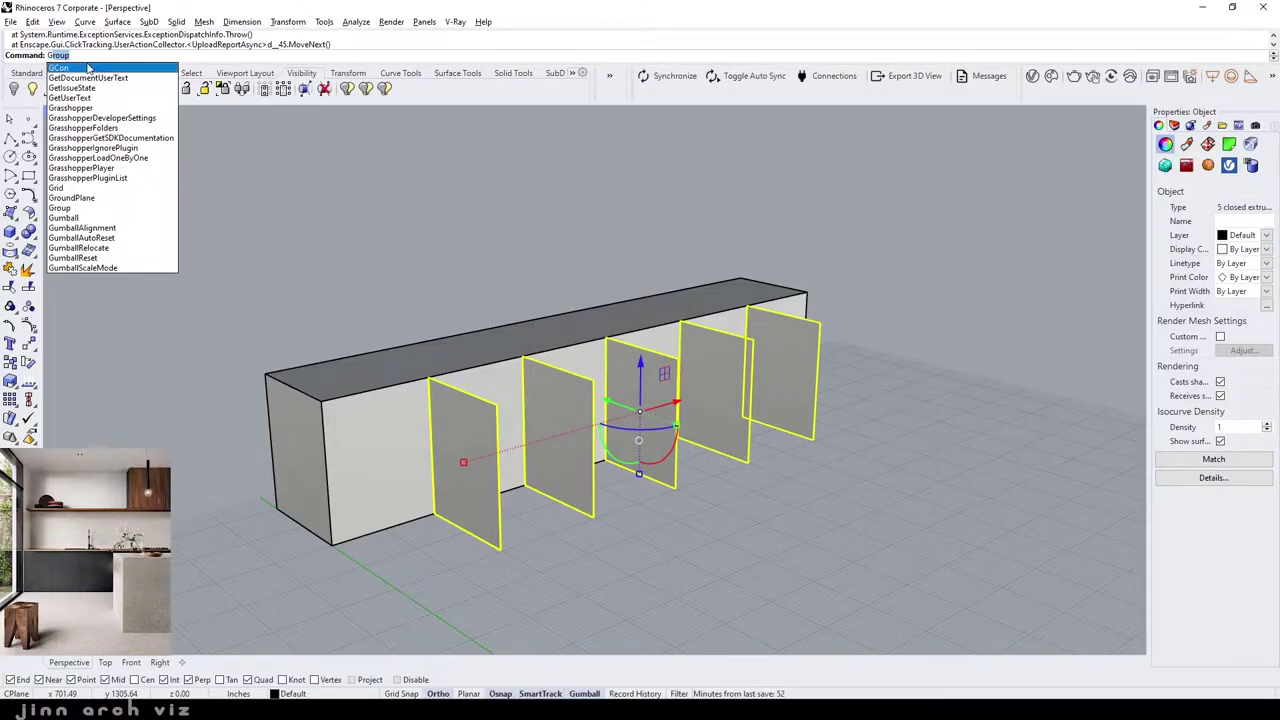
click(84, 211)
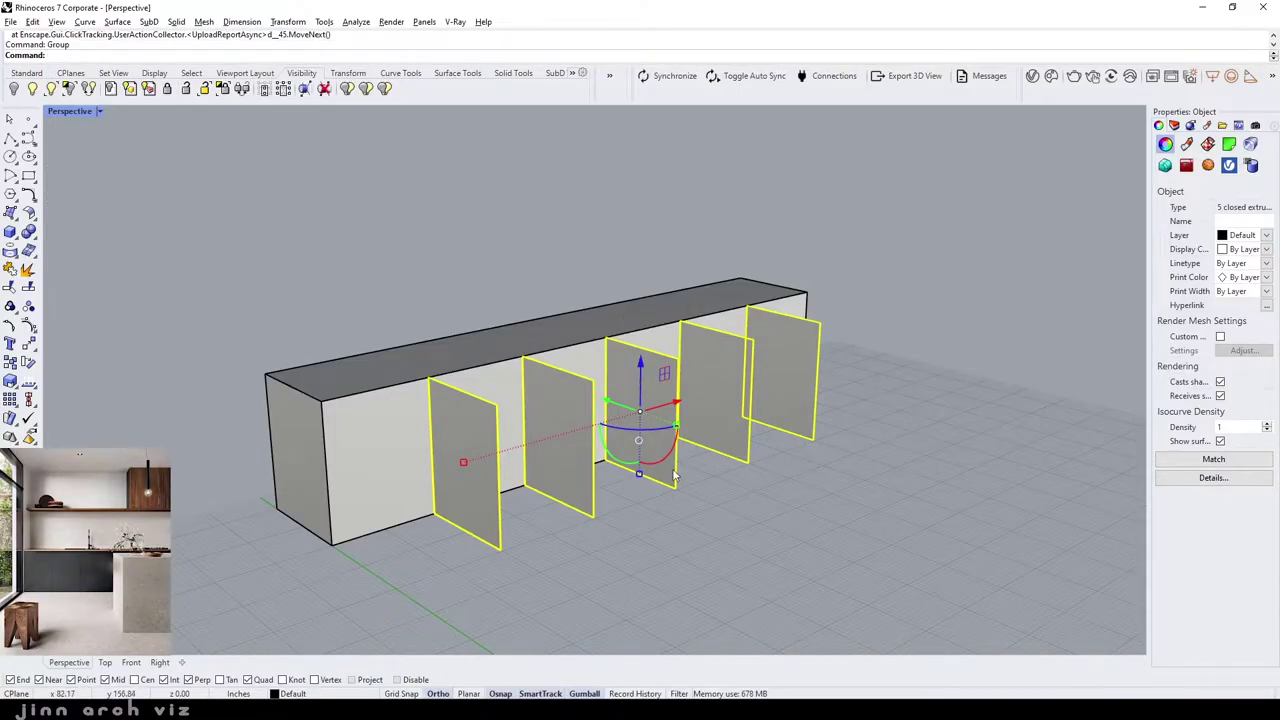
drag(618, 408, 560, 375)
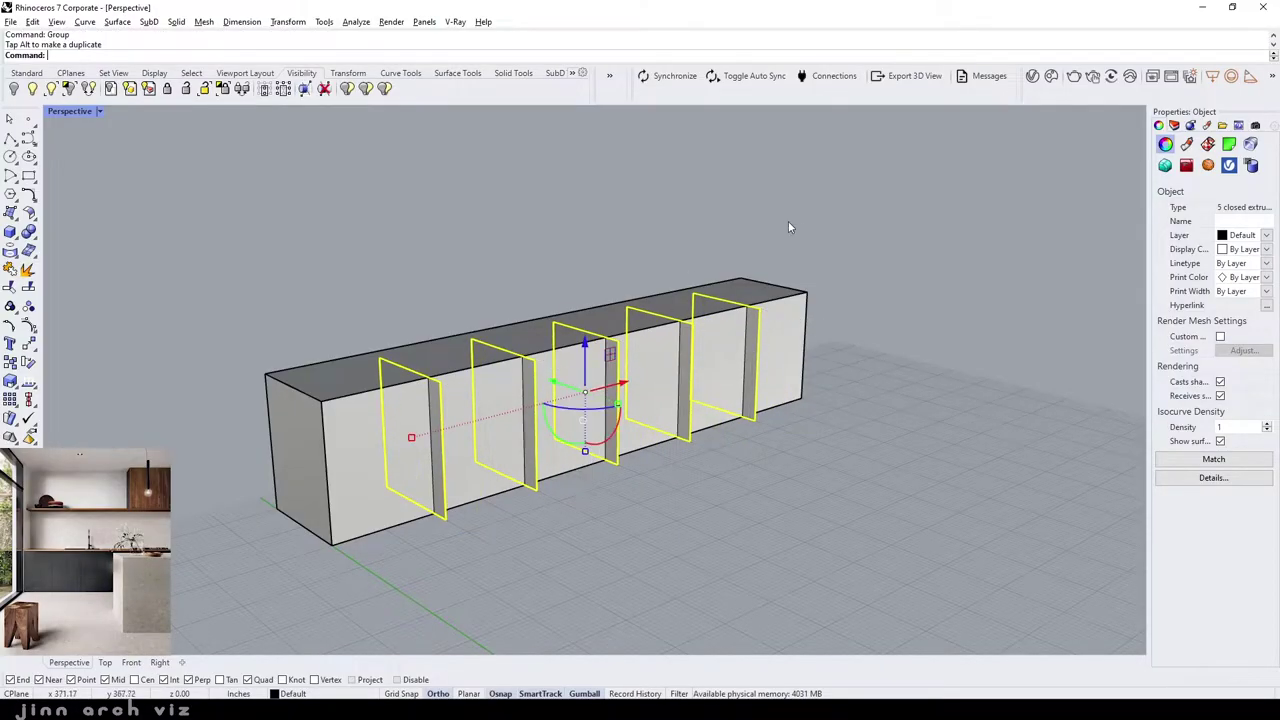
click(748, 228)
- Boolean-difference the five panels from the long box to split it into six units
click(176, 21)
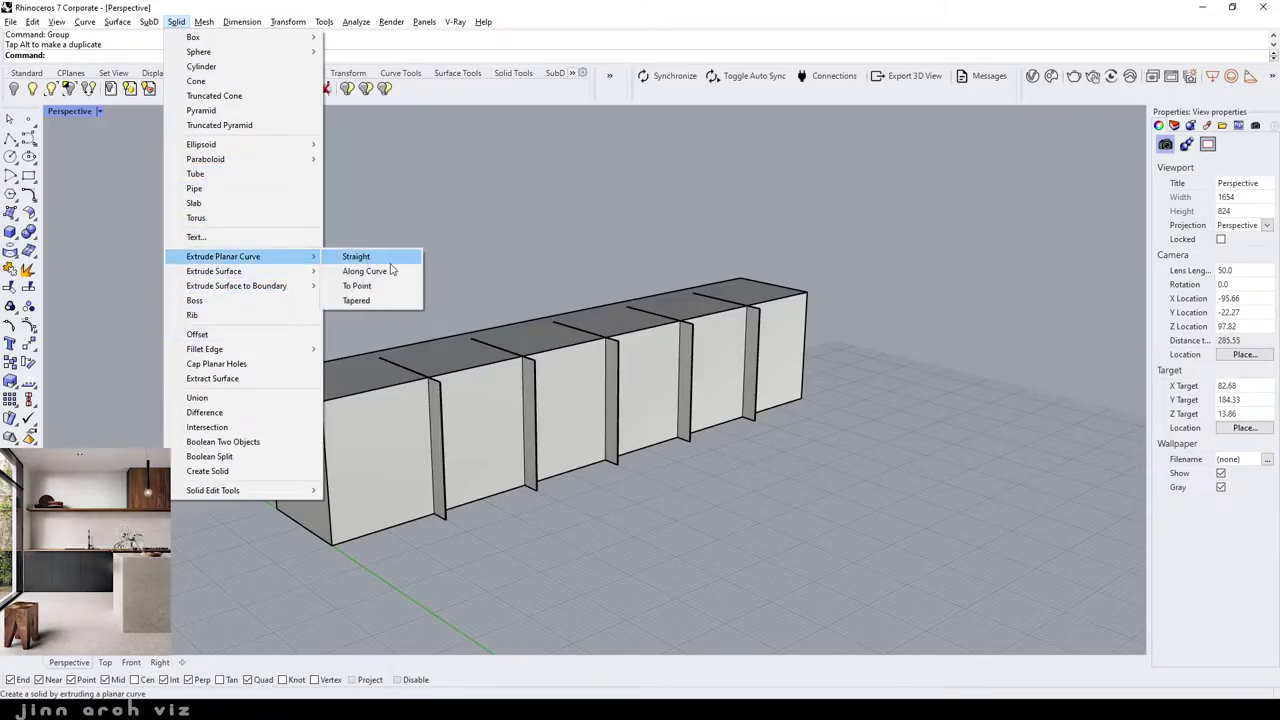
click(222, 413)
click(380, 419)
key(Return)
click(440, 452)
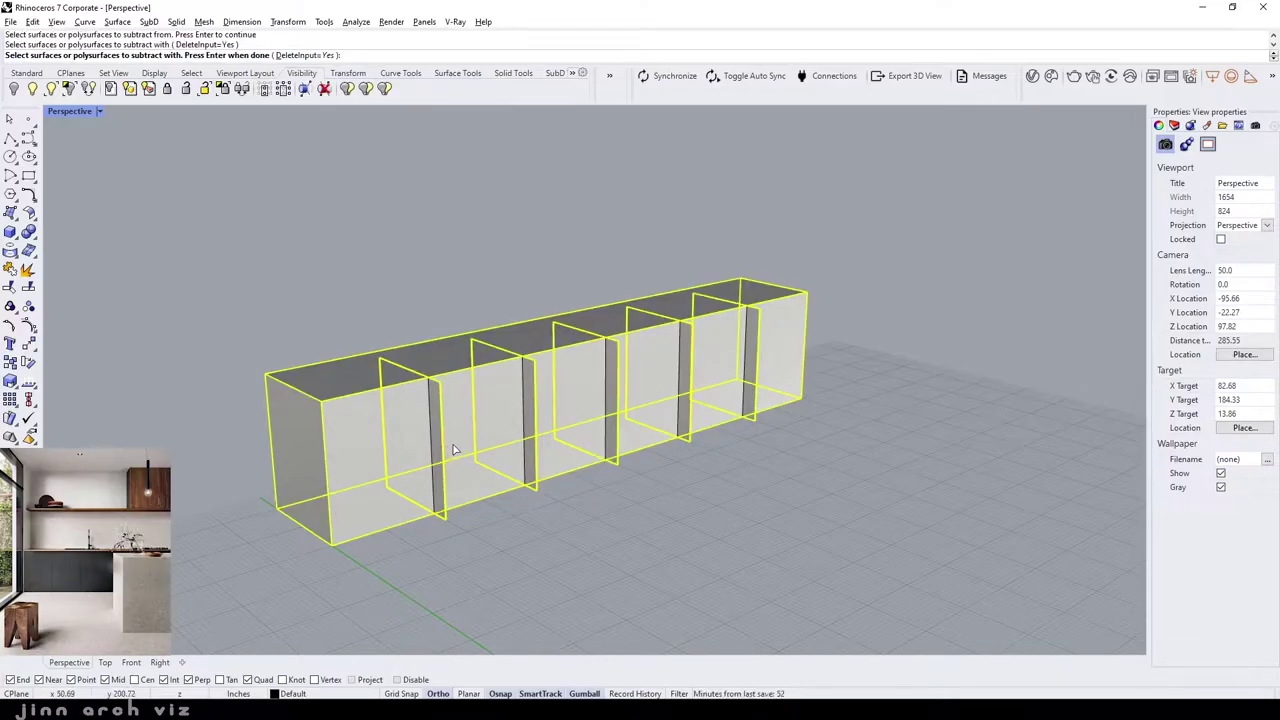
key(Return)
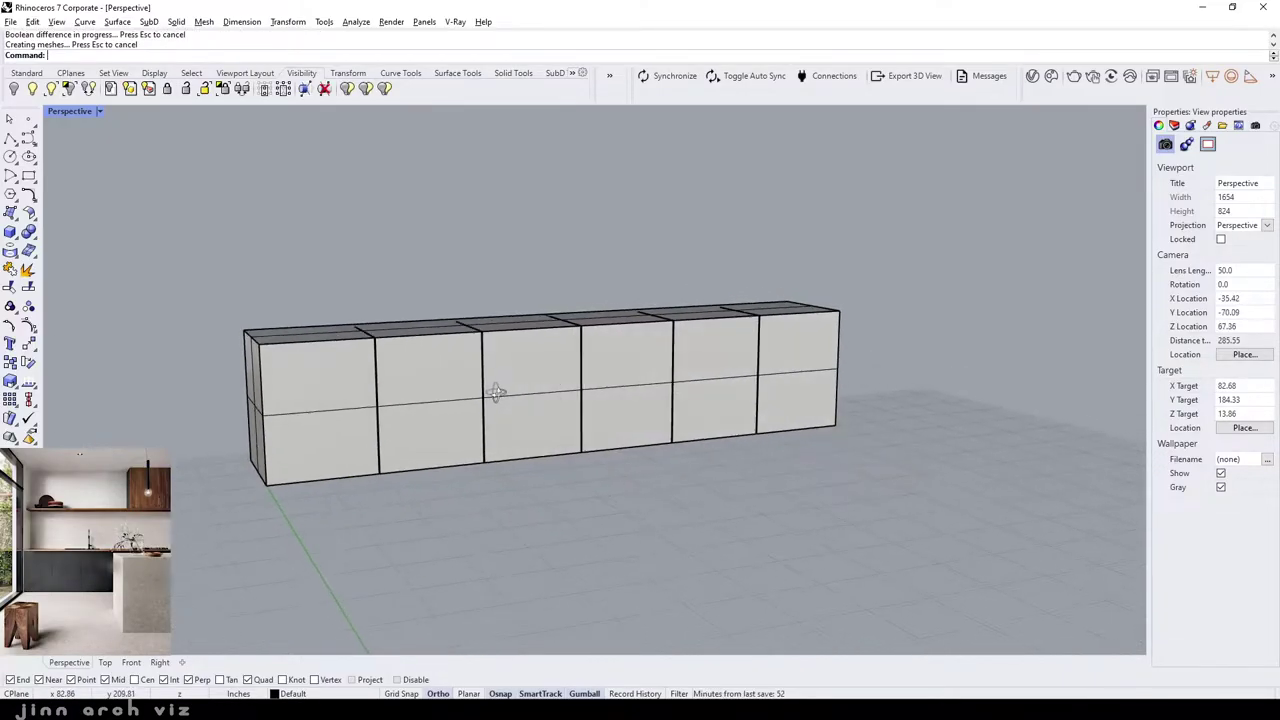
right_drag(500, 426, 463, 380)
- Fillet the first two vertical seam edges between the cabinet doors with 0.5 radius
scroll(365, 350, up, 5)
scroll(370, 343, up, 3)
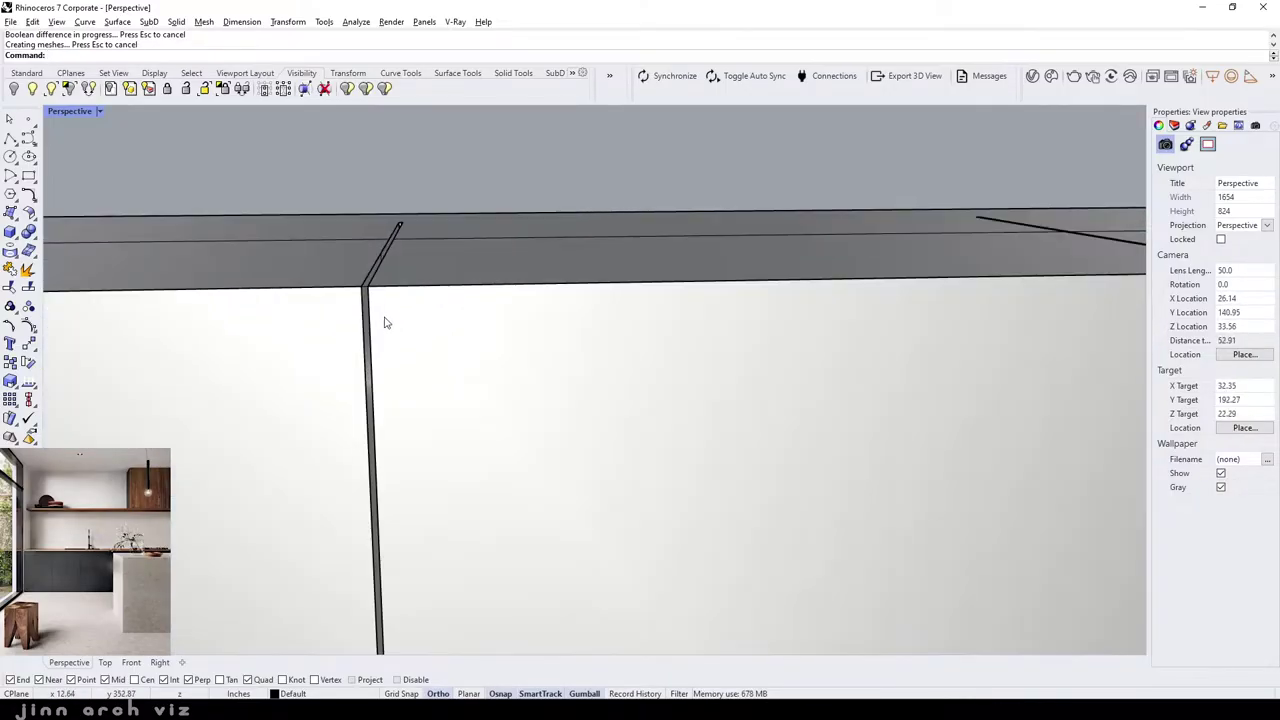
scroll(385, 320, down, 4)
scroll(380, 325, up, 1)
scroll(340, 342, up, 3)
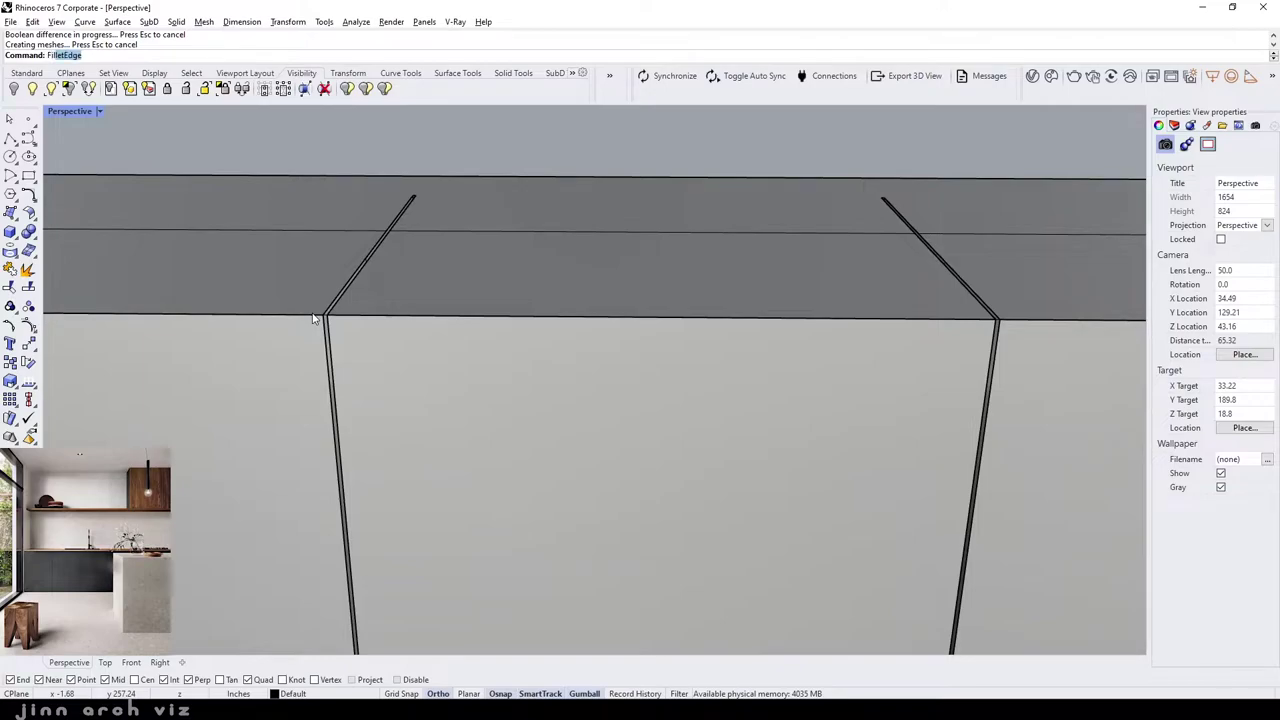
key(Return)
scroll(326, 335, up, 2)
click(333, 357)
key(Return)
scroll(336, 356, down, 4)
key(Return)
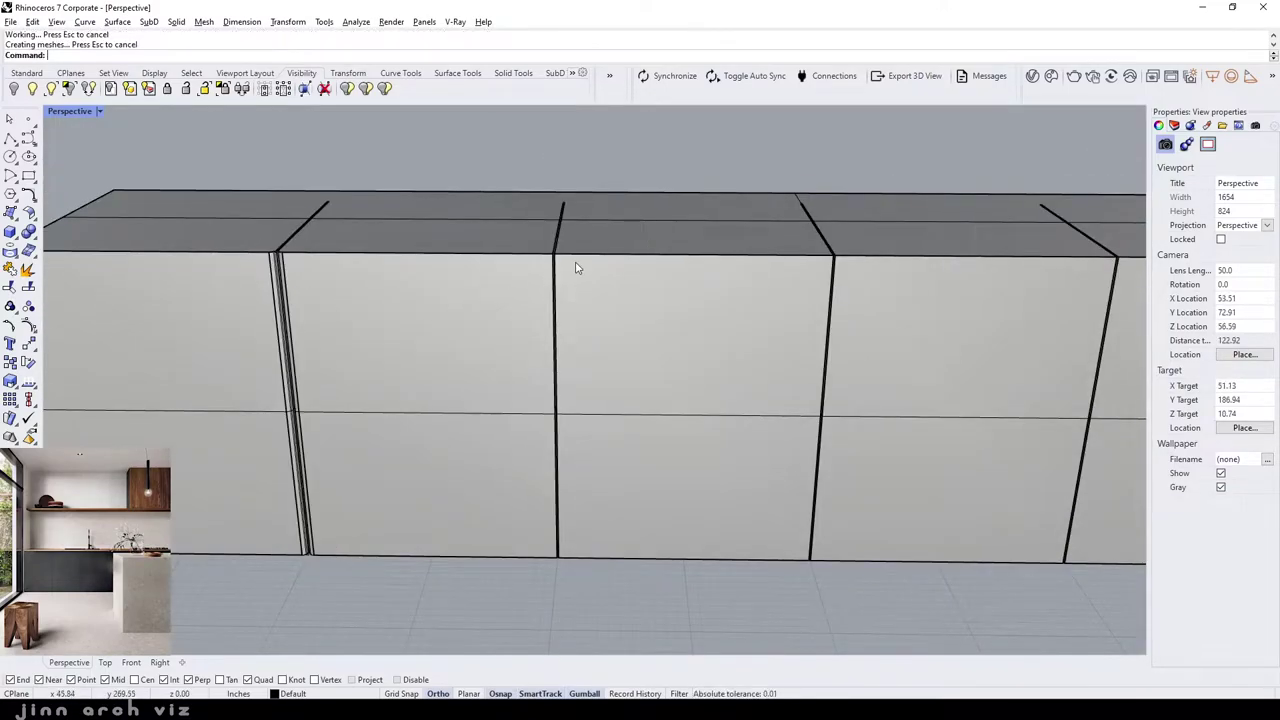
scroll(576, 268, up, 4)
click(499, 330)
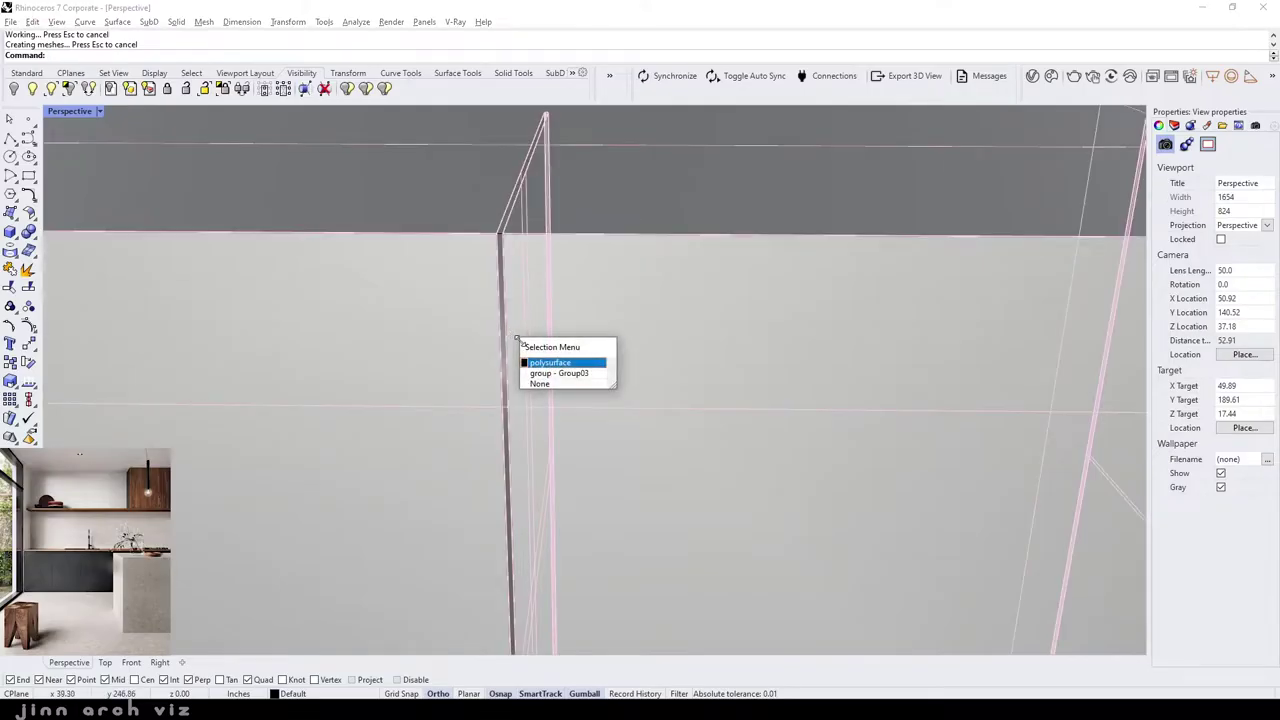
key(Escape)
key(Return)
click(512, 323)
key(Return)
key(Return)
- Fillet the next seam edges, including both sides of an overlapping seam
scroll(391, 271, down, 3)
scroll(593, 273, down, 3)
scroll(593, 273, up, 4)
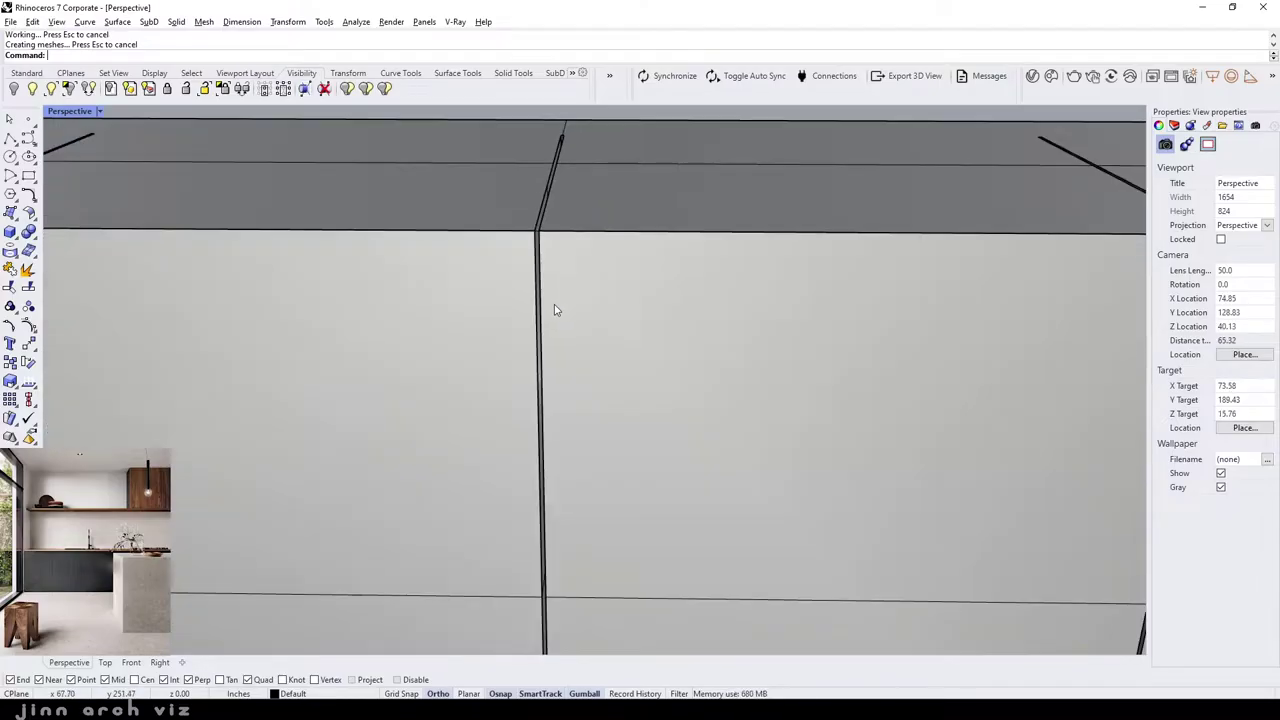
scroll(552, 308, up, 3)
key(Return)
click(518, 345)
key(Return)
key(Return)
scroll(392, 262, down, 3)
scroll(623, 271, up, 2)
scroll(644, 303, up, 4)
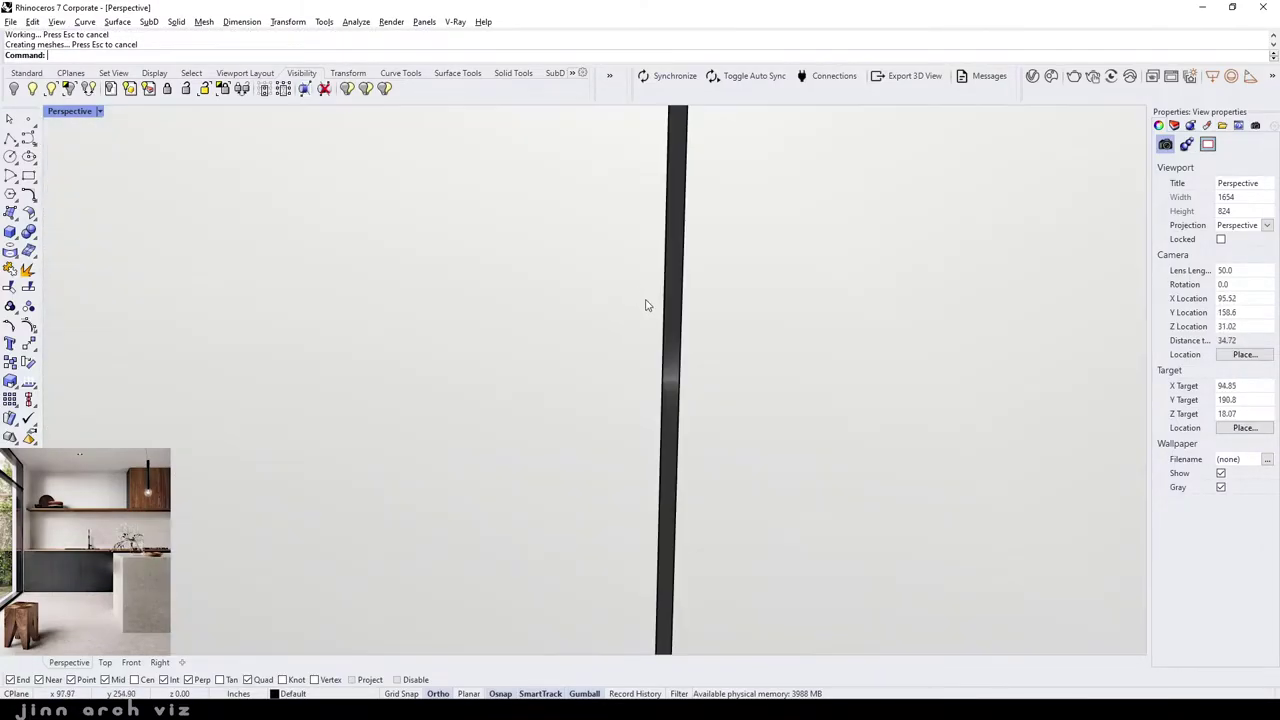
click(668, 340)
click(668, 342)
click(680, 350)
key(Escape)
key(Return)
click(668, 334)
click(678, 338)
key(Return)
- Fillet the last seam edge toward the right end of the cabinet row
scroll(634, 300, down, 3)
scroll(540, 303, up, 1)
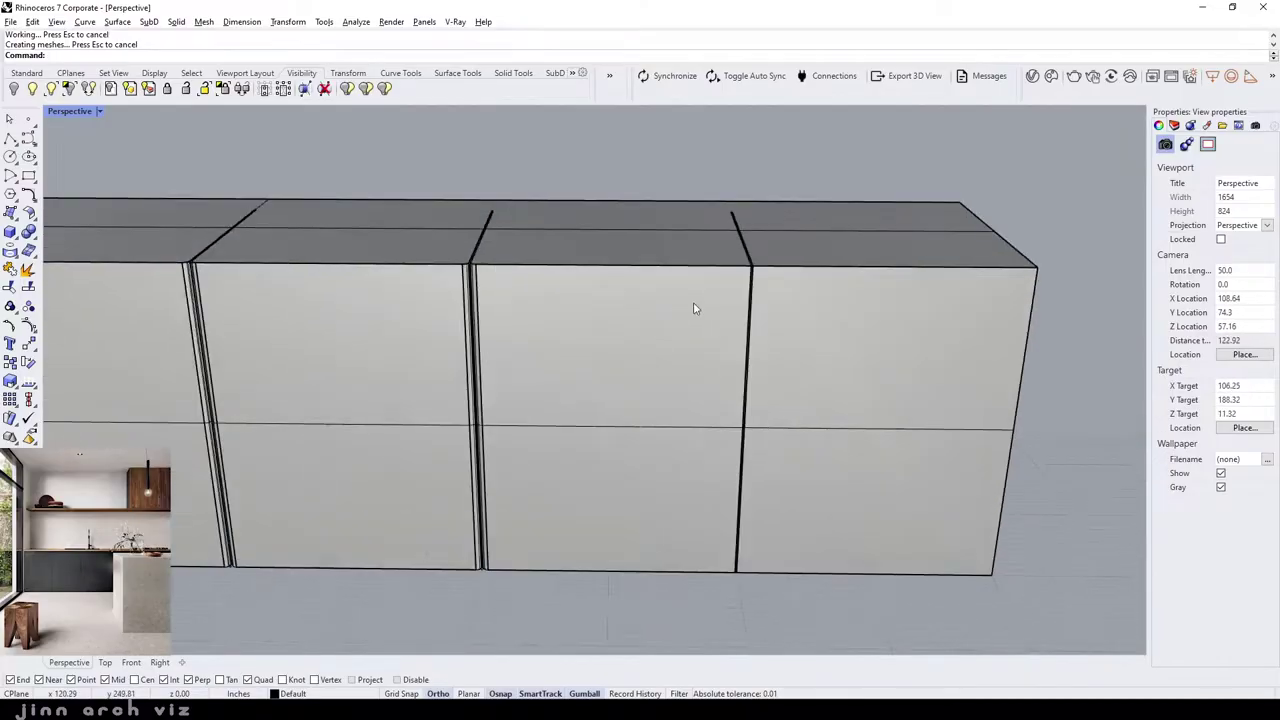
scroll(694, 306, up, 4)
key(Return)
click(783, 336)
key(Return)
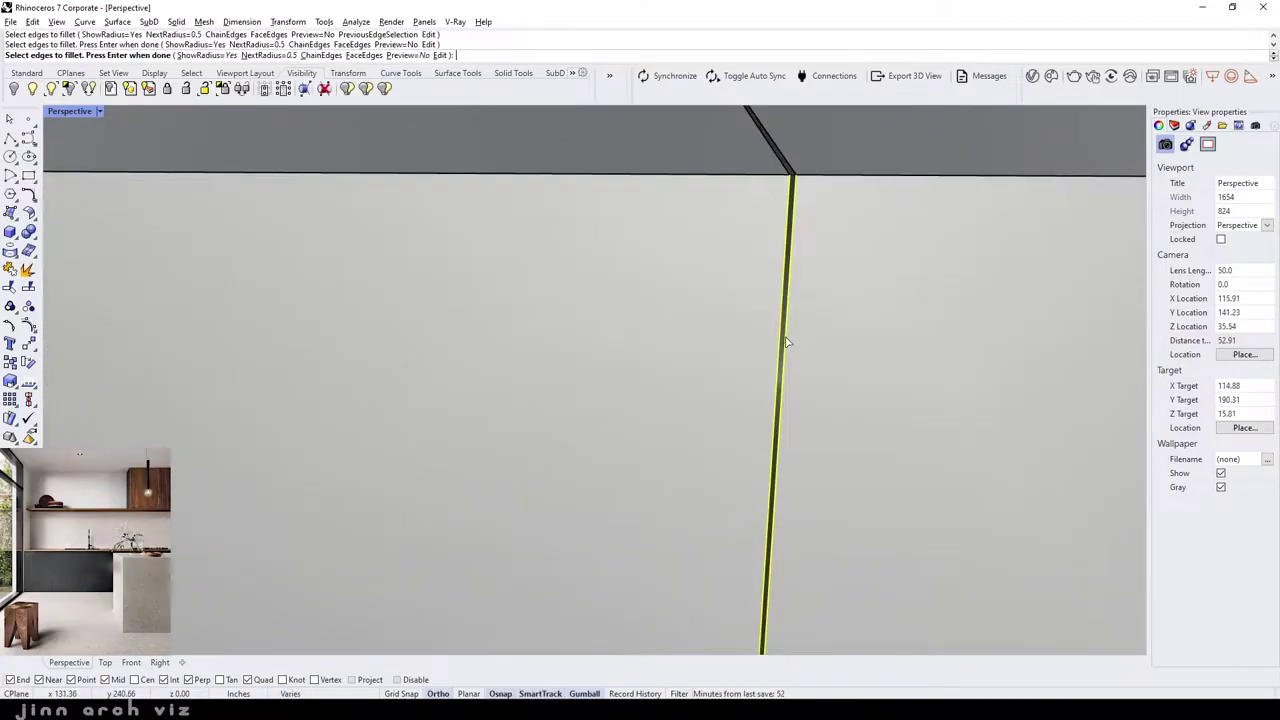
key(Return)
scroll(772, 302, down, 5)
mouse_move(732, 266)
right_down()
mouse_move(680, 271)
mouse_move(694, 249)
mouse_move(656, 245)
mouse_move(545, 286)
mouse_move(603, 251)
mouse_move(525, 250)
right_up()
scroll(656, 245, down, 8)
scroll(597, 310, up, 6)
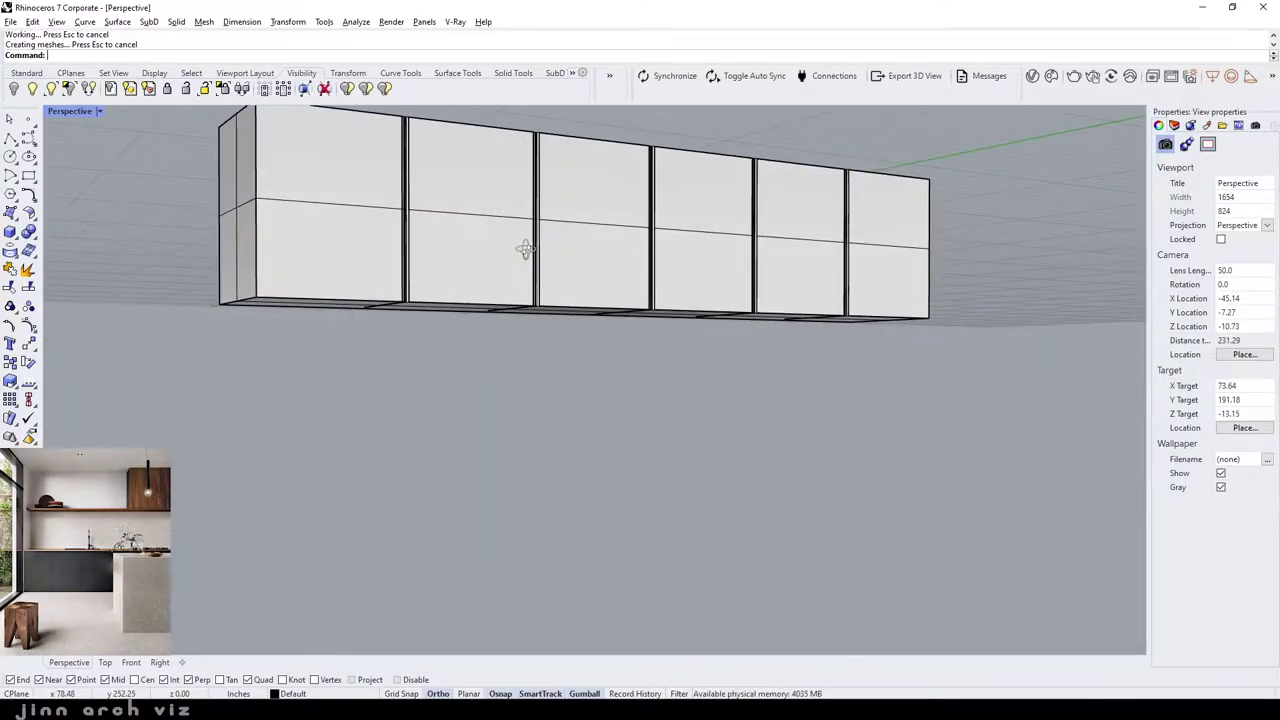
- Draw a box from the cabinet row's bottom-left to right end with height -1.5
click(12, 232)
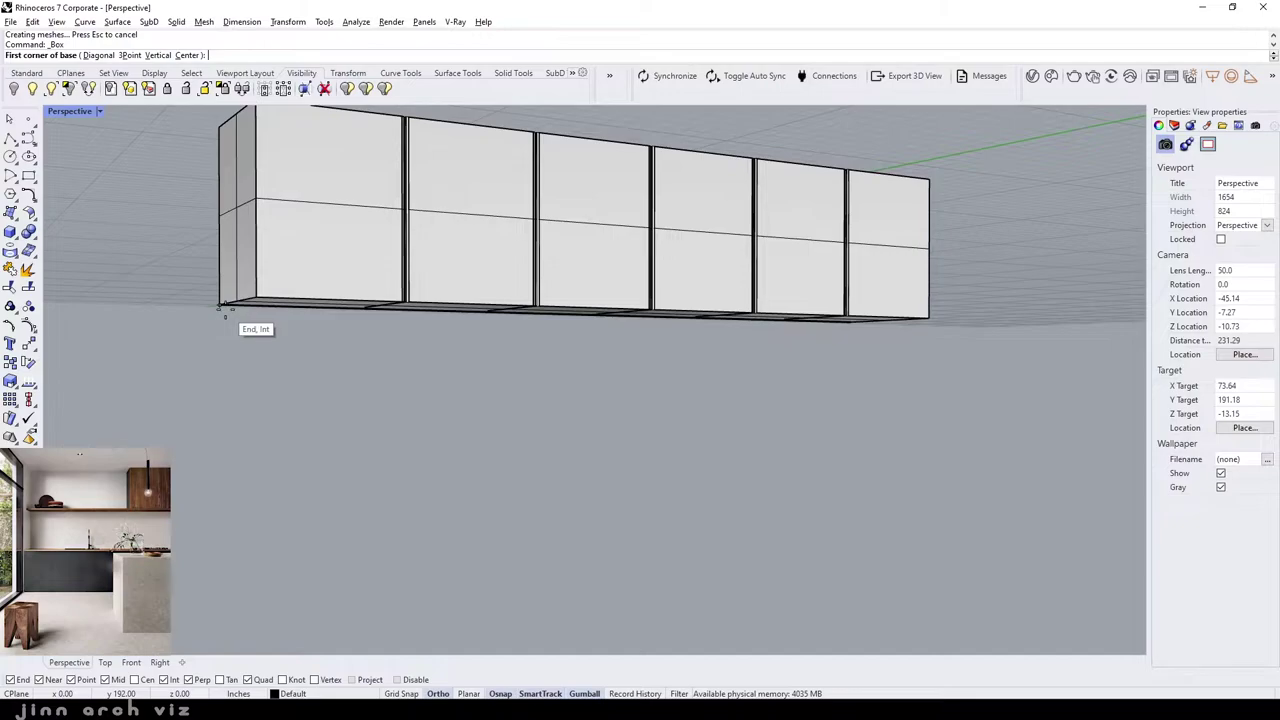
click(222, 306)
click(929, 318)
text(-1)
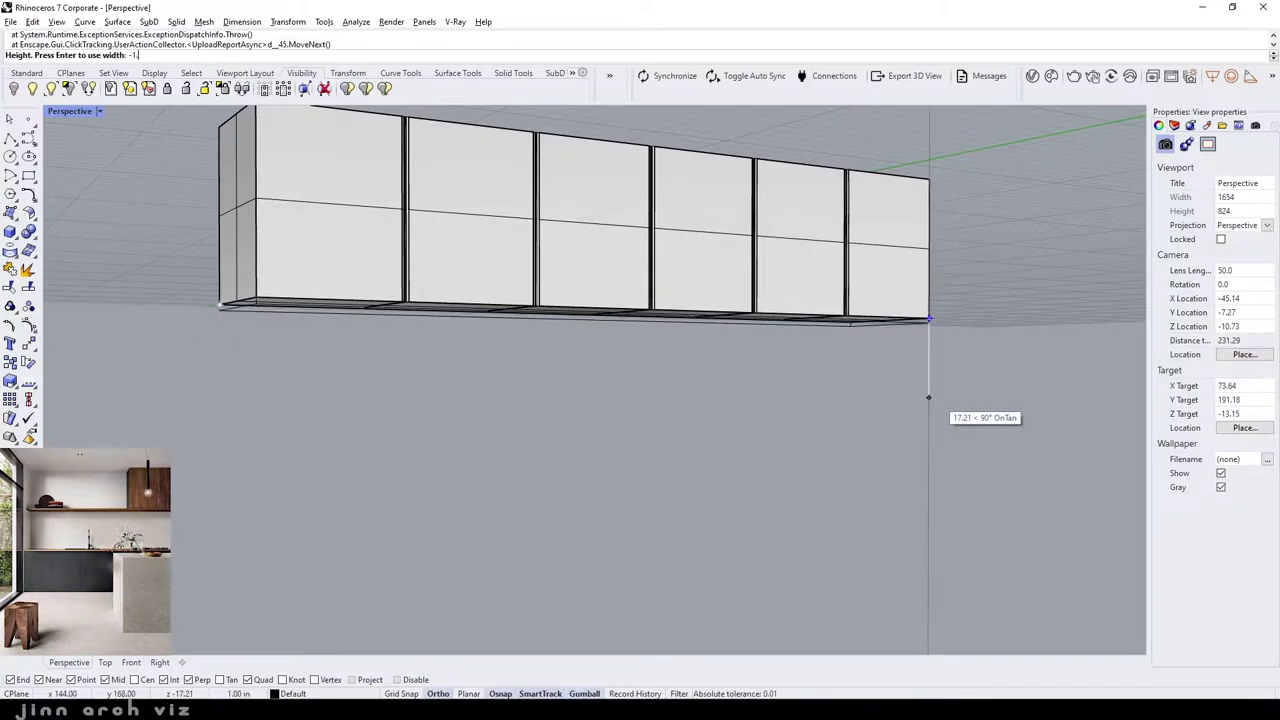
text(5)
key(Return)
key(Return)
right_drag(528, 348, 555, 363)
scroll(334, 356, up, 3)
mouse_move(334, 356)
right_down()
mouse_move(423, 383)
mouse_move(380, 314)
mouse_move(375, 341)
right_up()
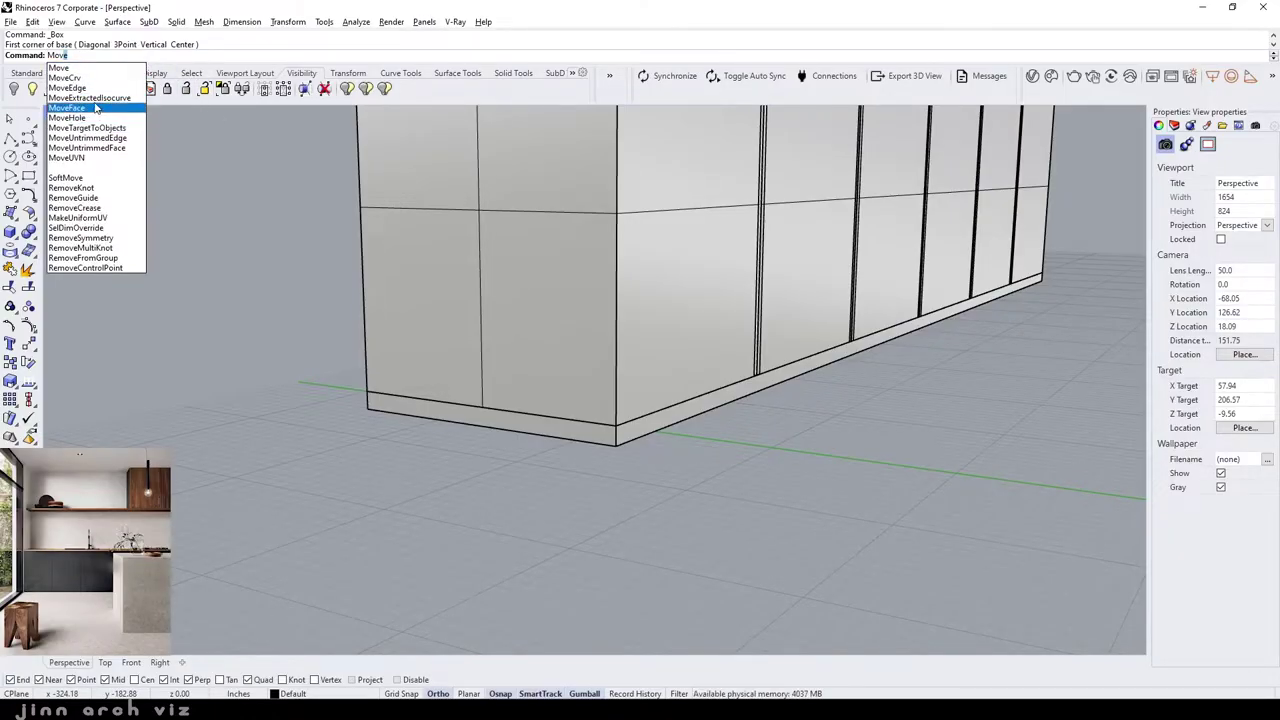
- Move the base slab's front face back 1.5 to form a recessed toe-kick
click(66, 108)
scroll(623, 405, up, 3)
click(607, 403)
key(Return)
click(539, 377)
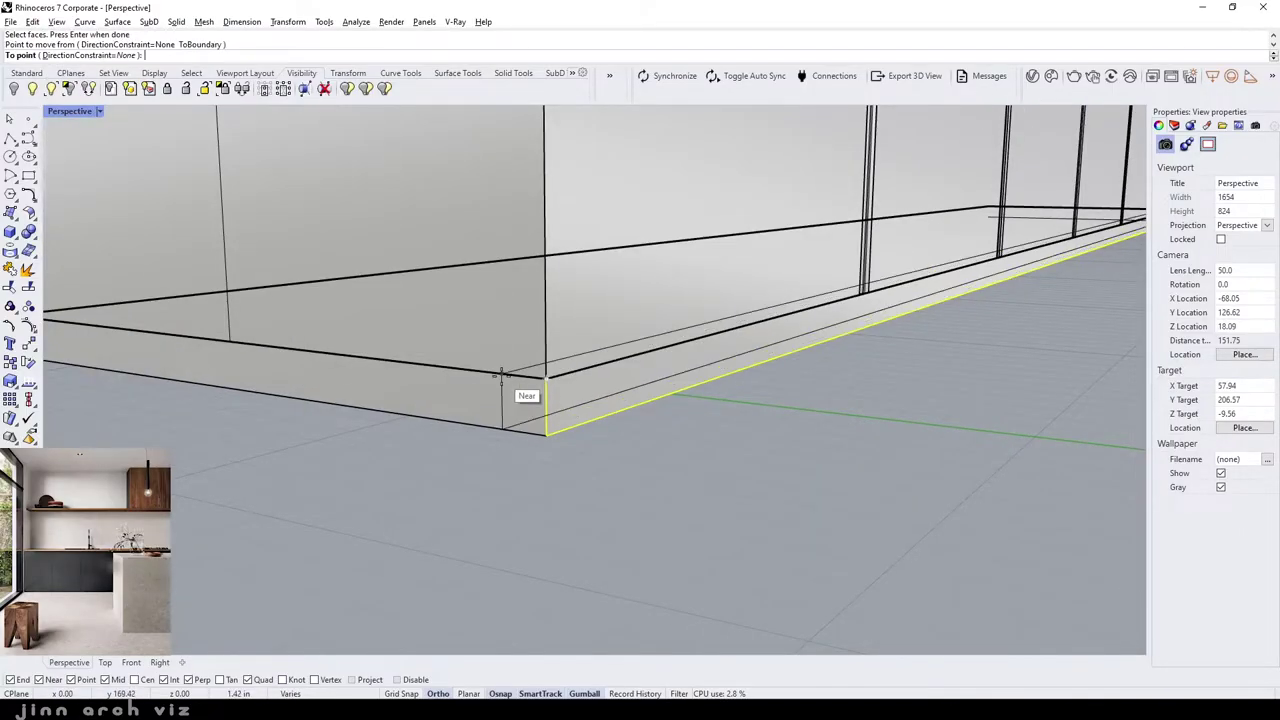
text(1.5)
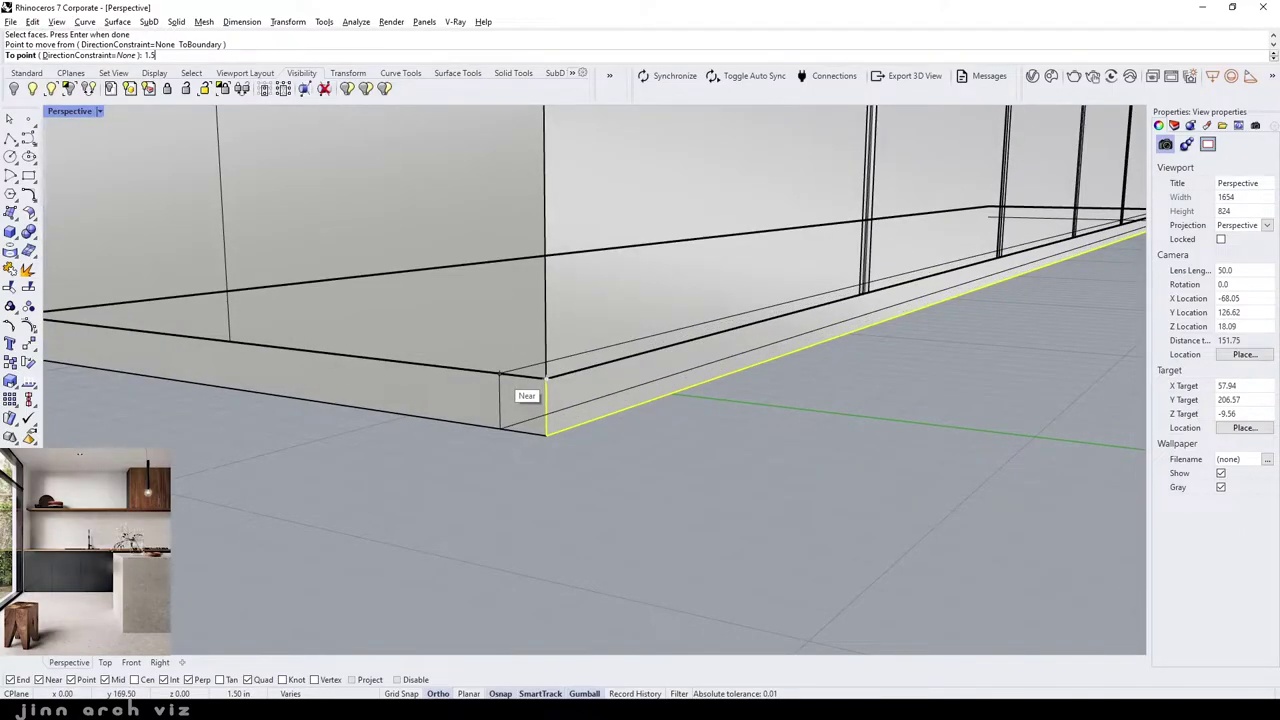
key(Return)
click(503, 373)
scroll(515, 380, down, 5)
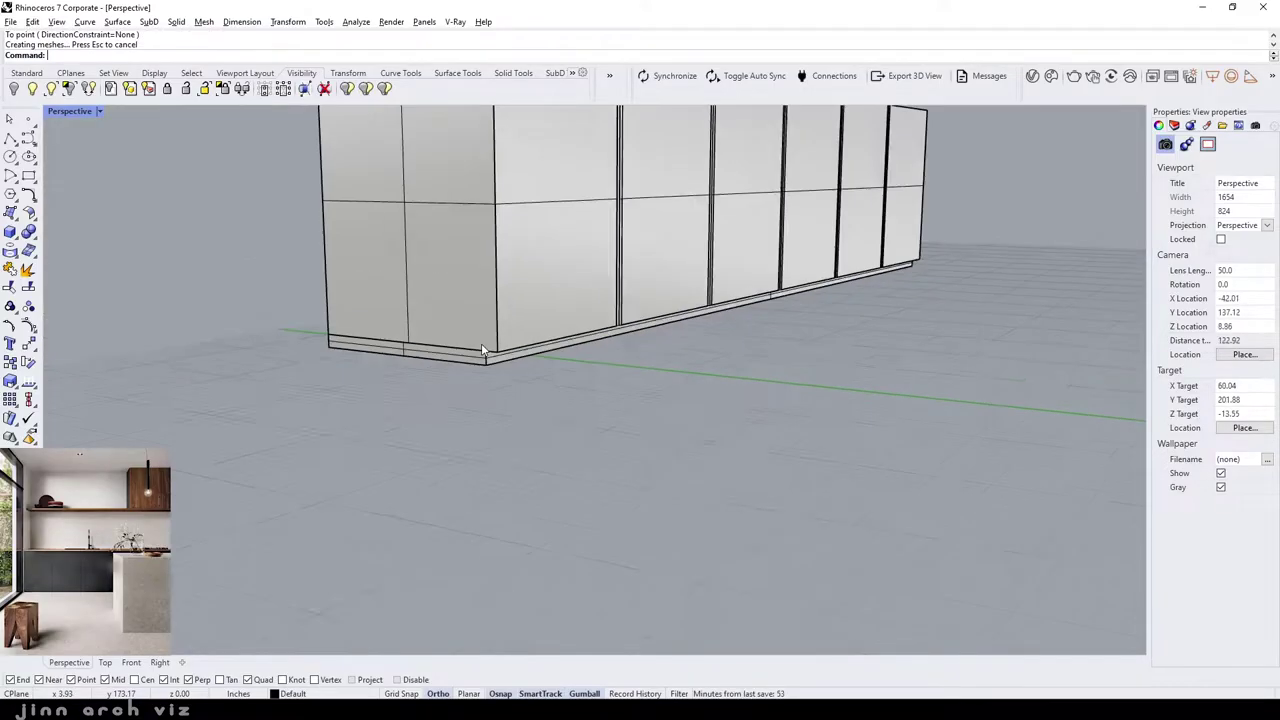
right_drag(515, 380, 577, 383)
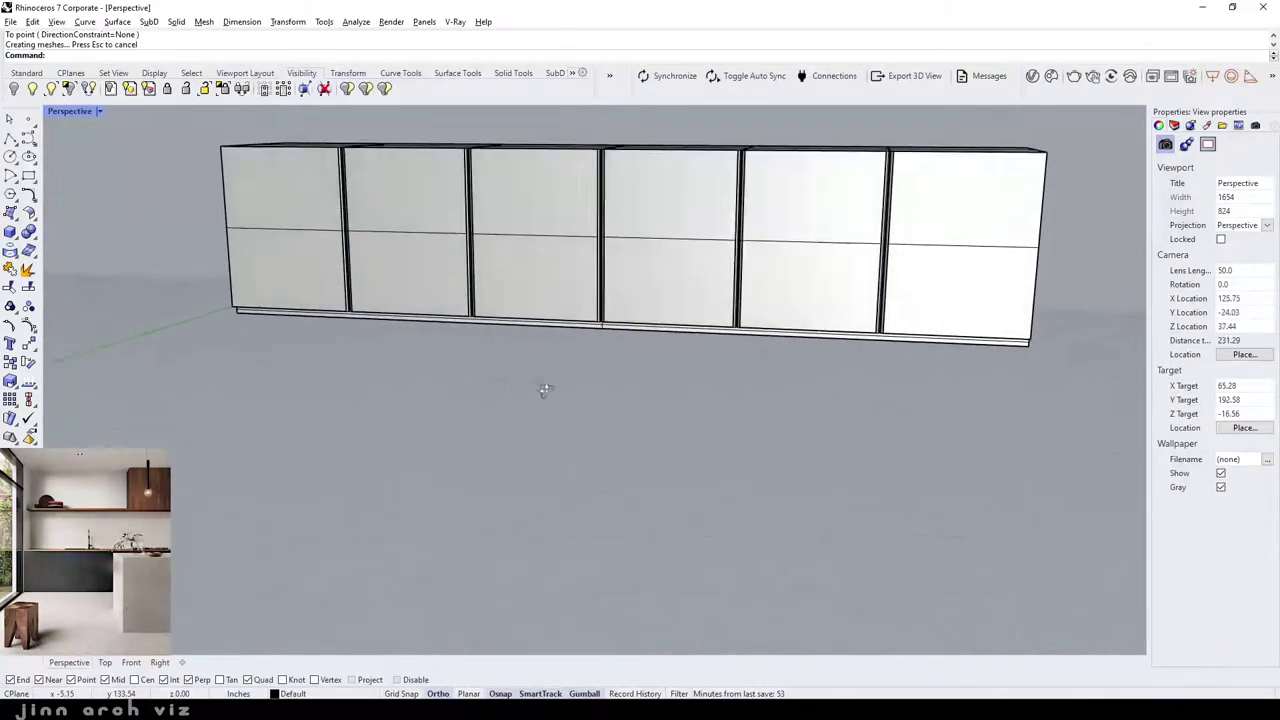
scroll(577, 383, down, 3)
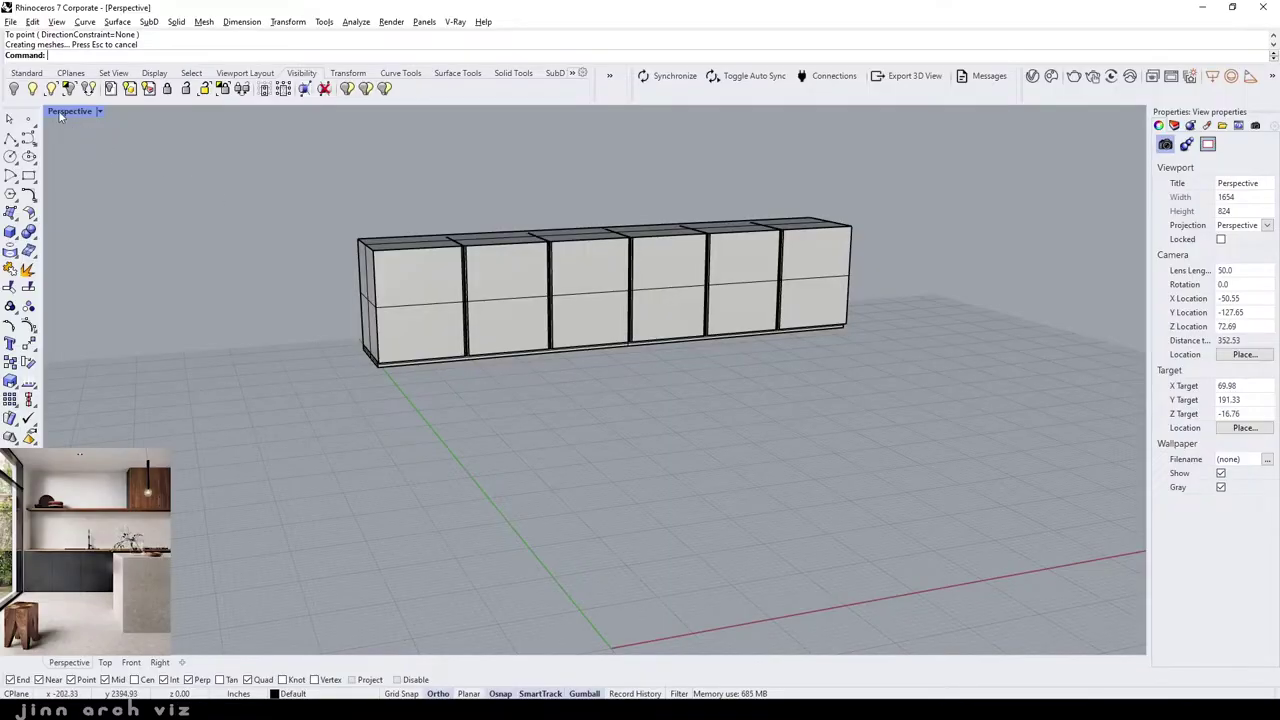
- Unhide the six hidden objects, including the walls and countertop, and orbit around the room
click(32, 88)
scroll(408, 309, down, 3)
right_drag(408, 309, 547, 369)
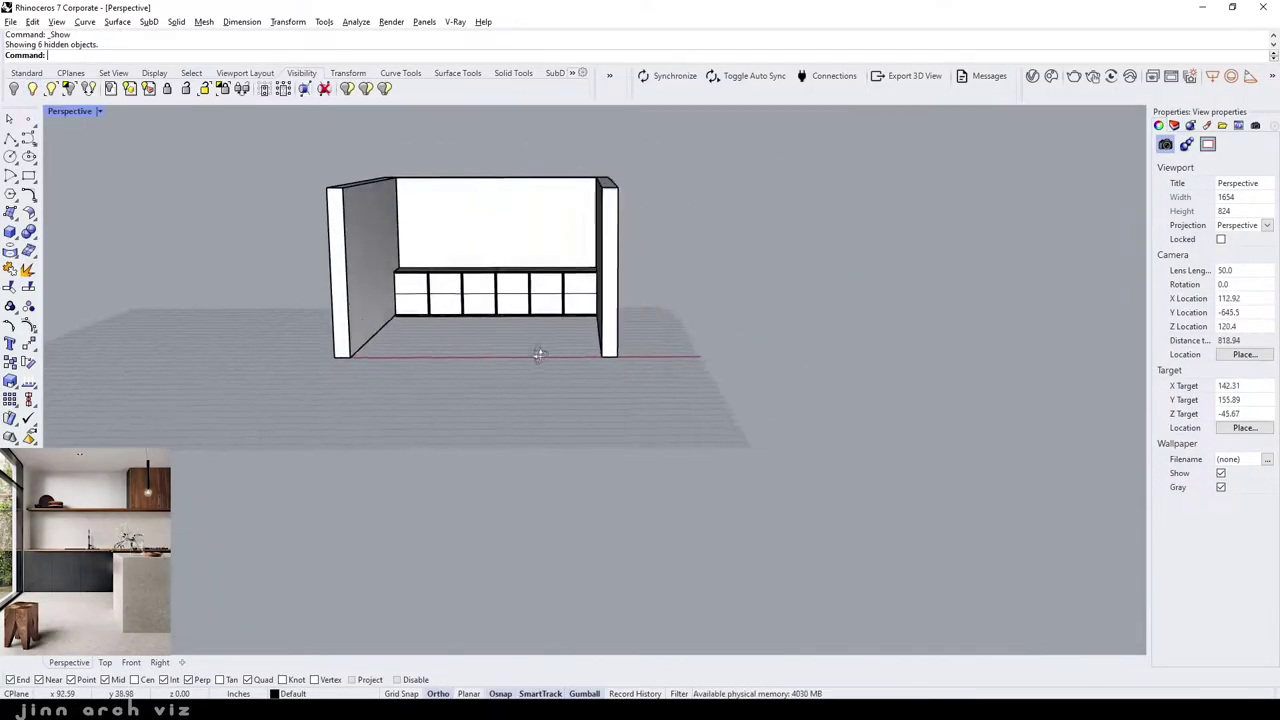
scroll(535, 335, up, 5)
scroll(523, 289, down, 3)
mouse_move(523, 289)
right_down()
mouse_move(487, 340)
mouse_move(537, 343)
mouse_move(517, 380)
right_up()
mouse_move(389, 354)
right_down()
mouse_move(440, 300)
mouse_move(466, 345)
right_up()
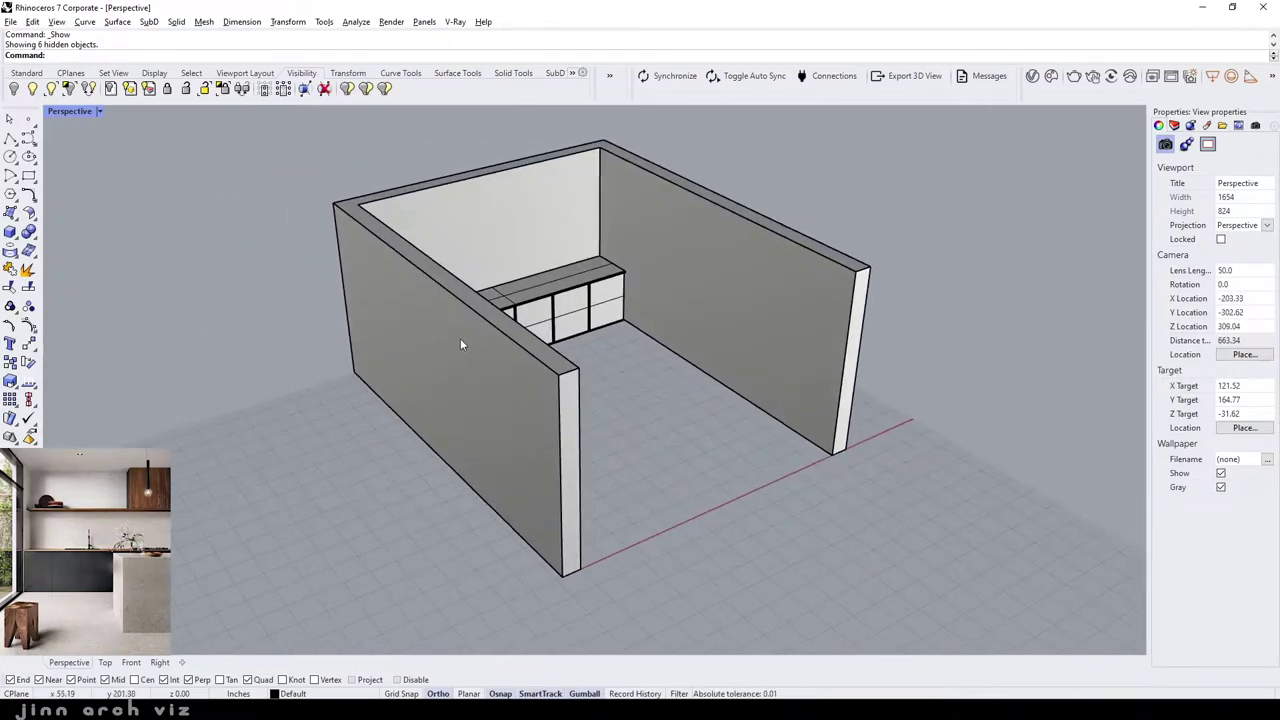
click(10, 232)
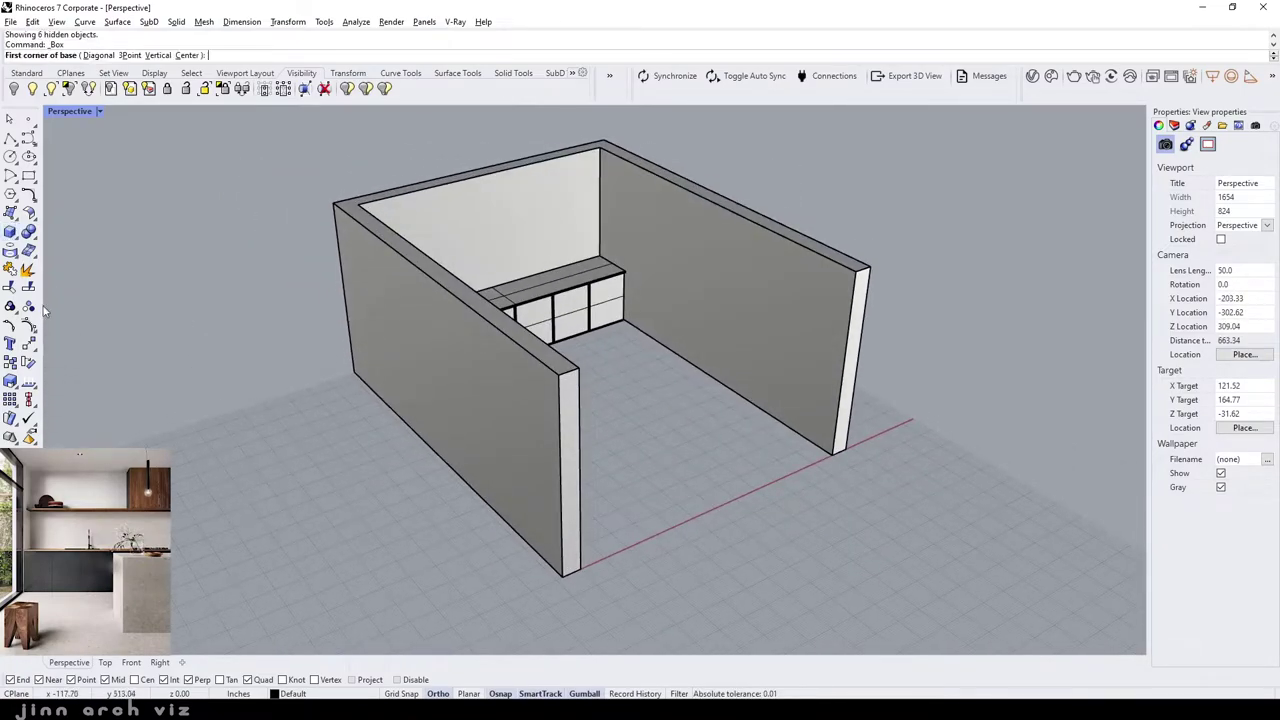
- Draw a new box along the left wall, setting its base corners and height
click(395, 402)
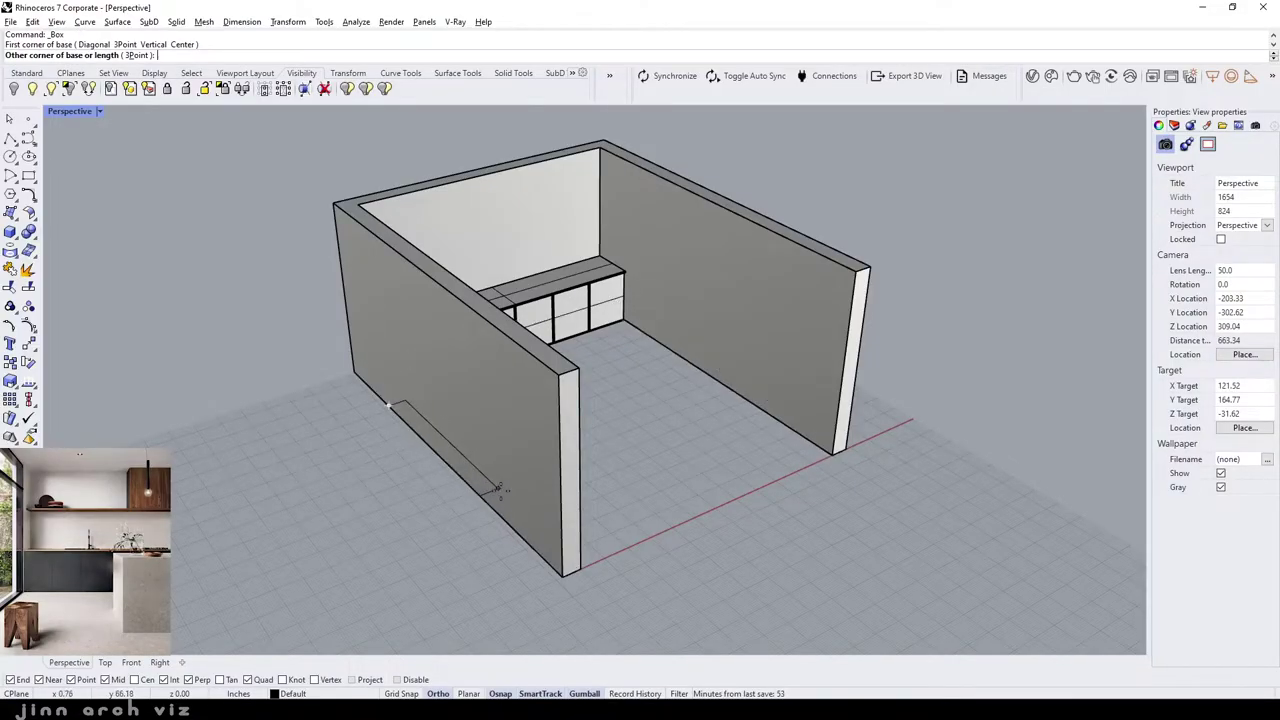
mouse_move(460, 480)
right_down()
mouse_move(423, 511)
mouse_move(350, 450)
right_up()
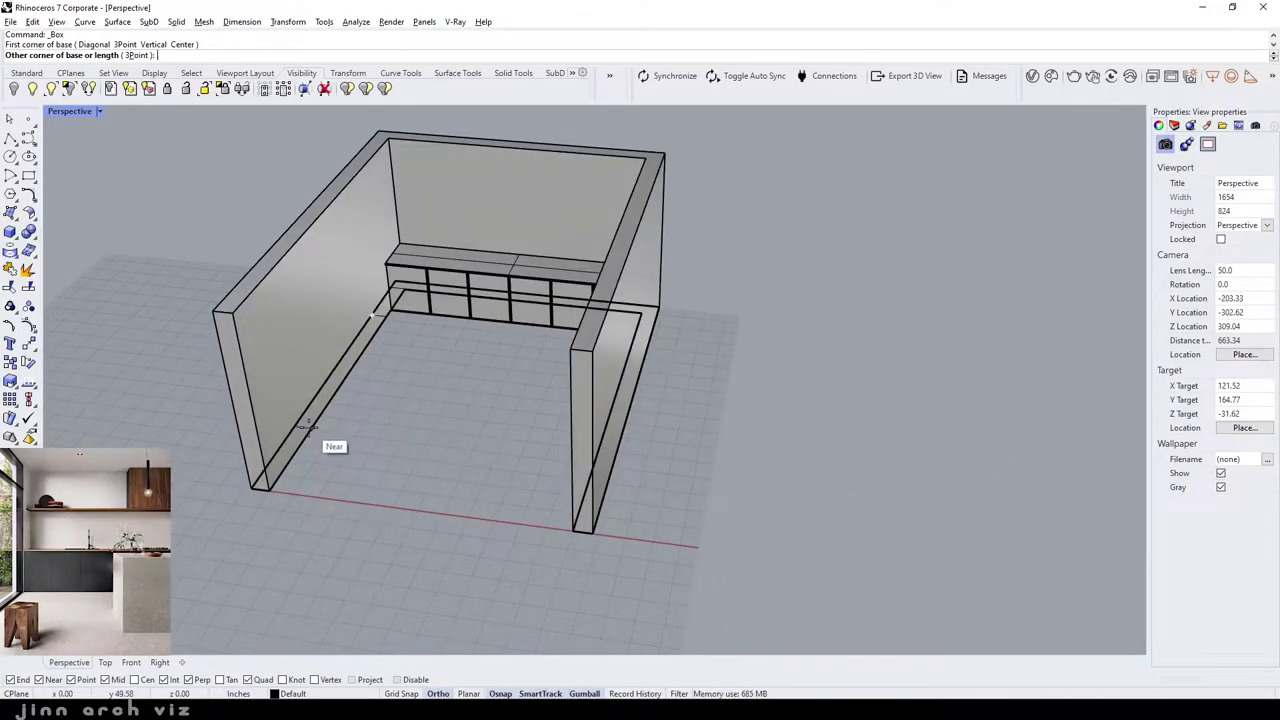
click(307, 432)
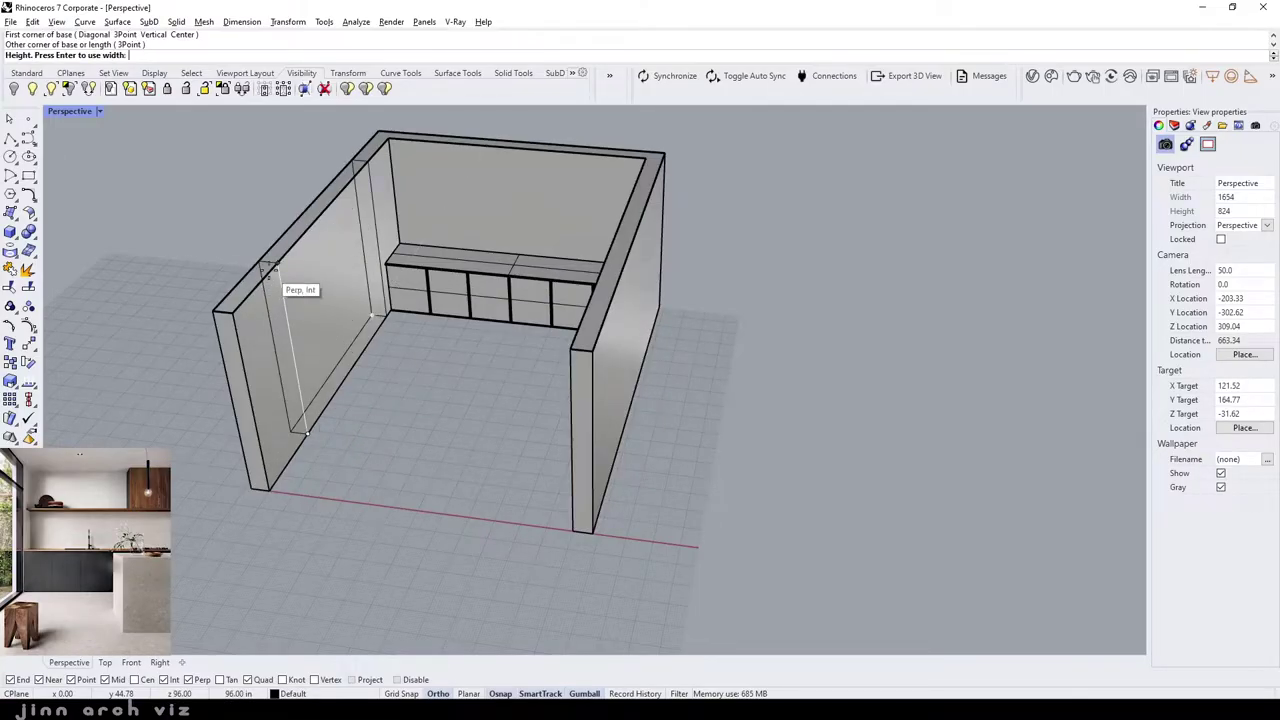
click(290, 295)
mouse_move(290, 295)
right_down()
mouse_move(335, 308)
mouse_move(536, 459)
right_up()
- Scale the front-wall box thicker so it passes through the wall, and taller than it
click(570, 485)
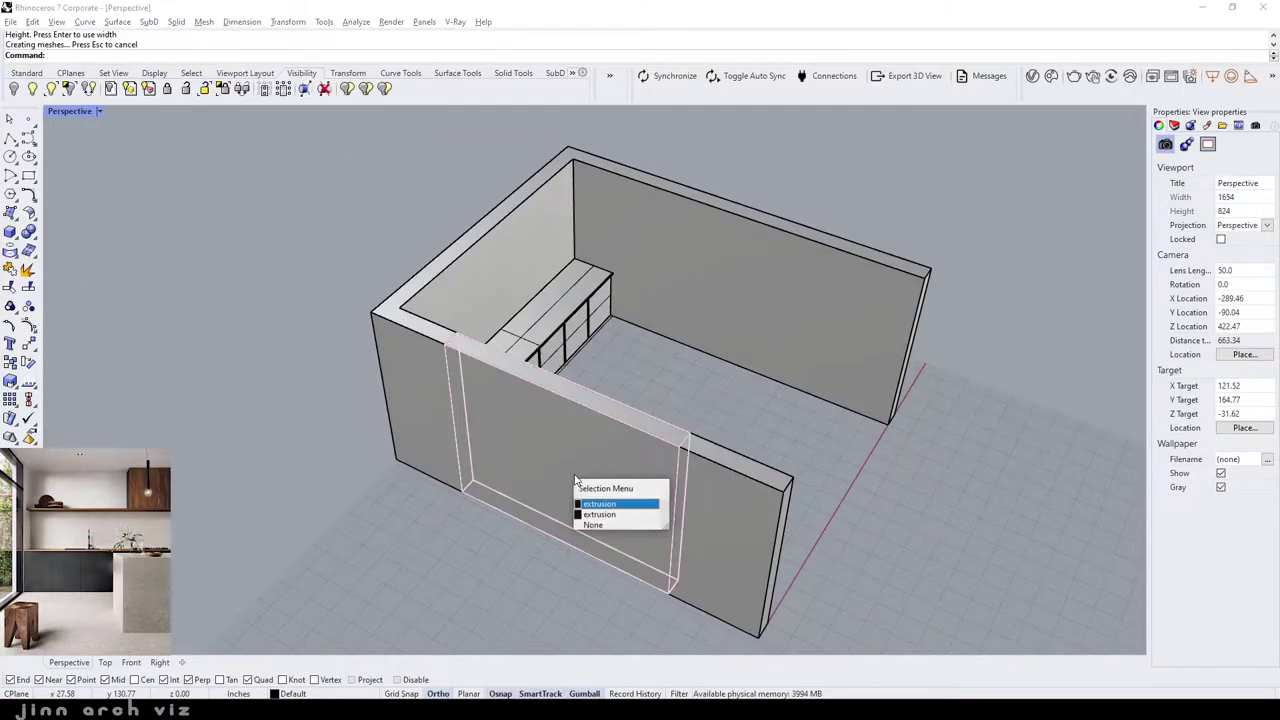
click(605, 505)
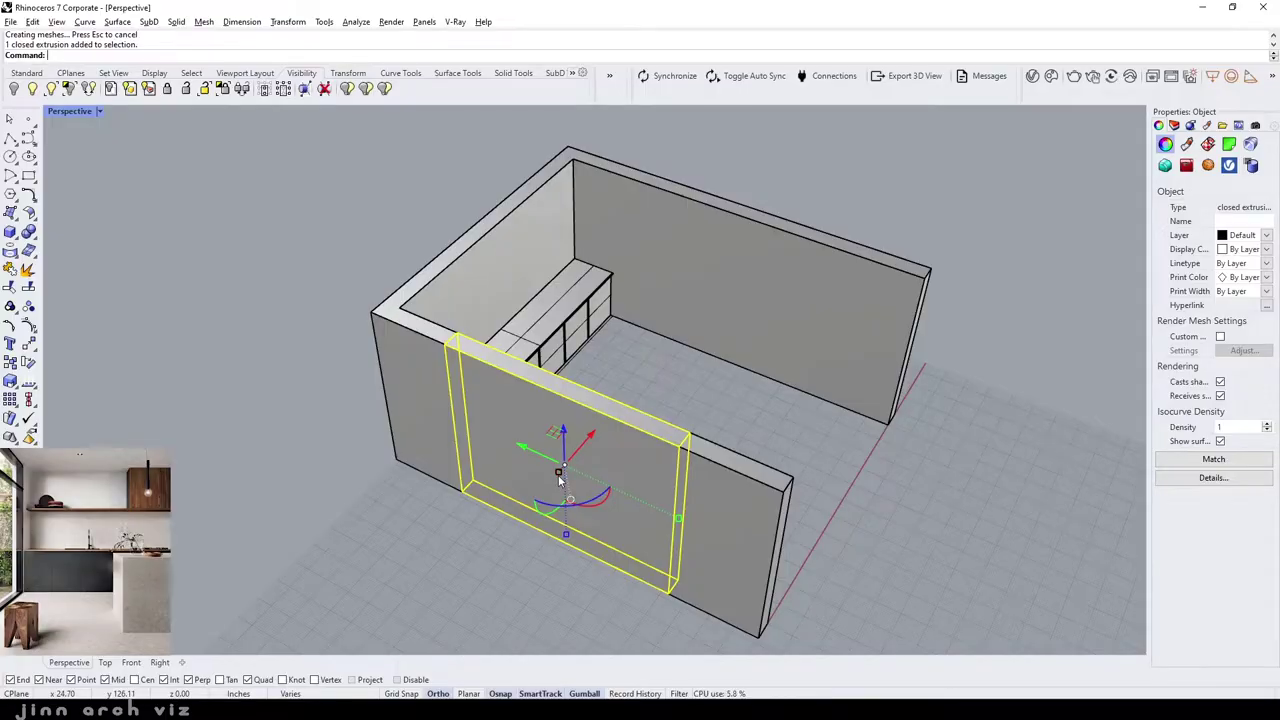
drag(558, 483, 527, 498)
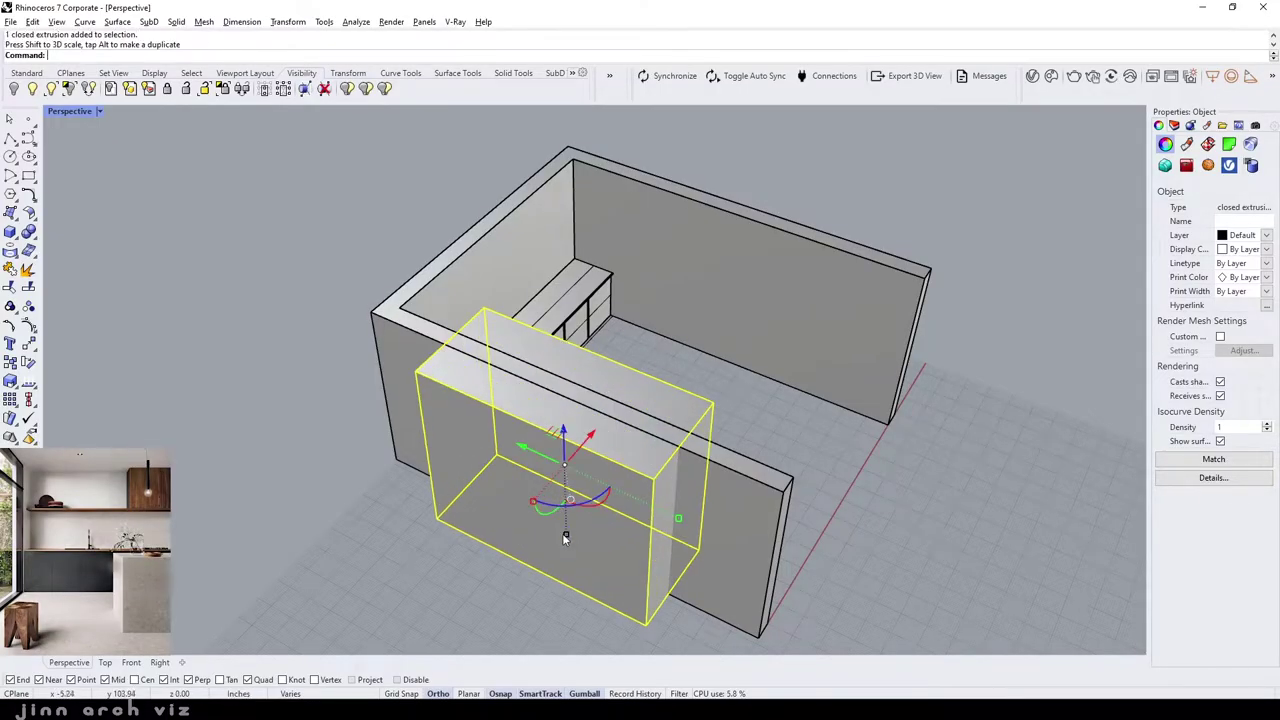
drag(565, 538, 566, 572)
click(380, 186)
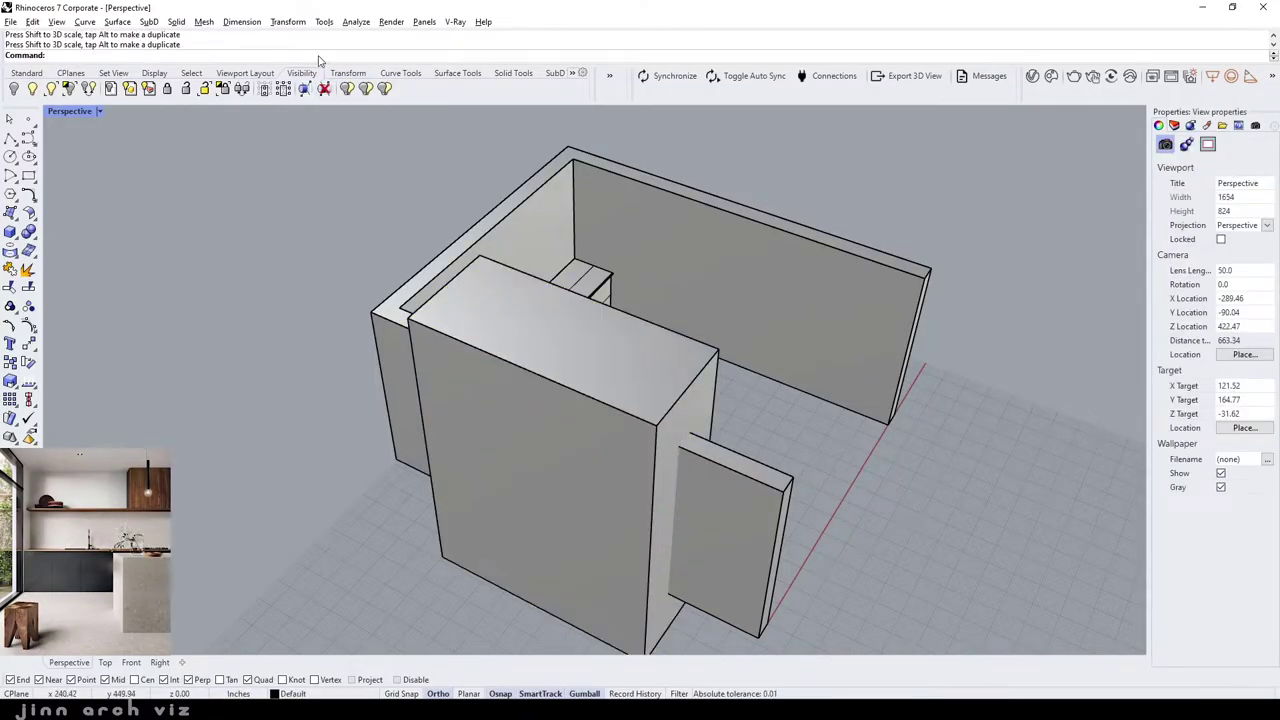
click(175, 21)
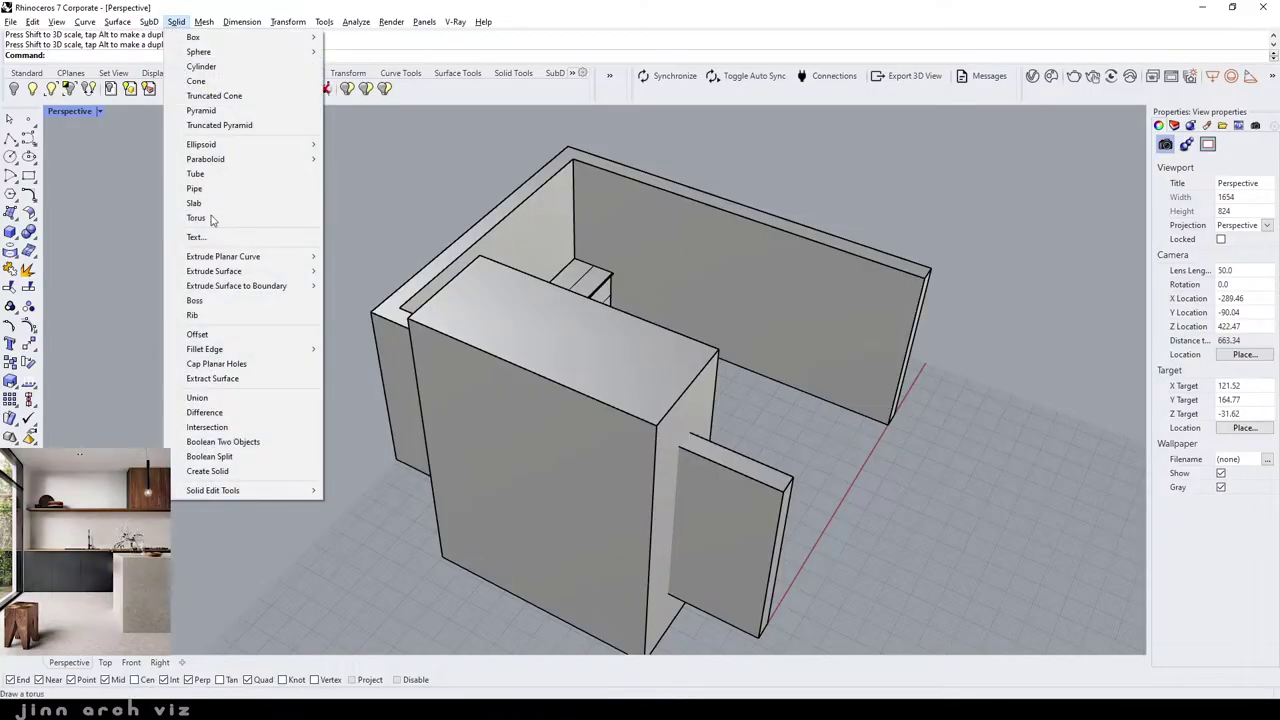
- Attempt a Solid Difference of the cutting box from the walls
click(250, 409)
click(703, 537)
click(619, 507)
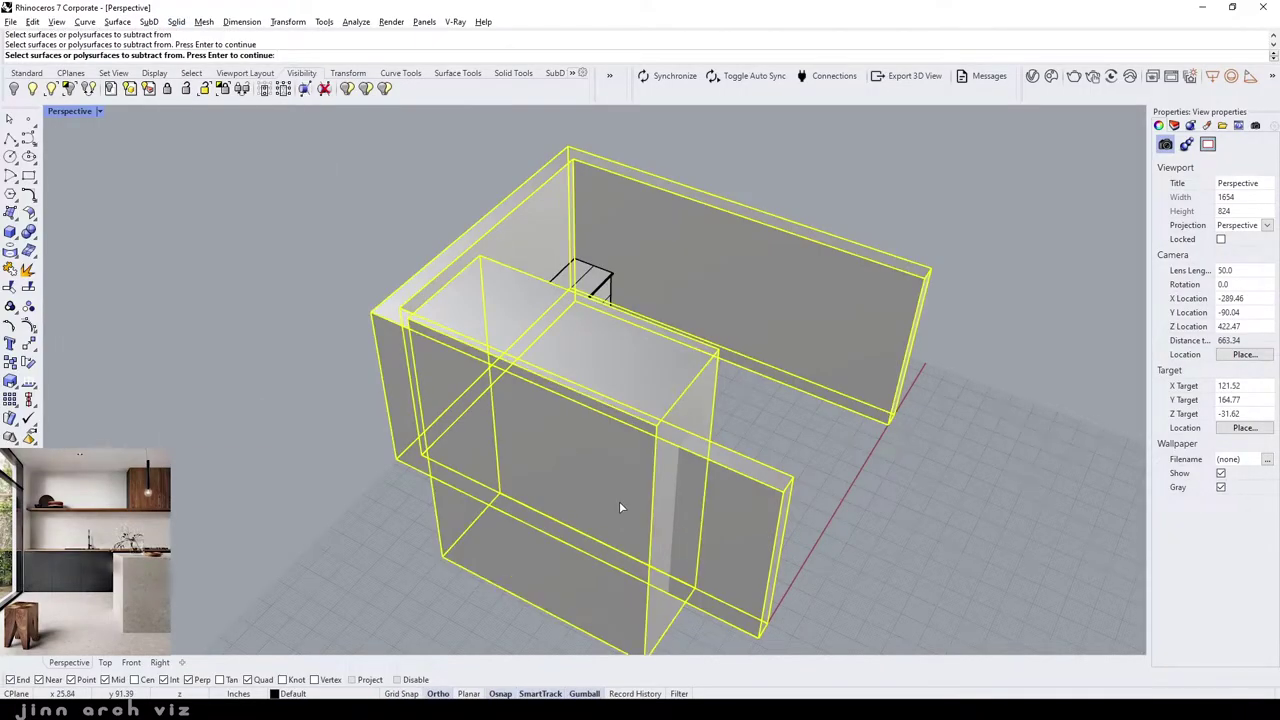
key(Return)
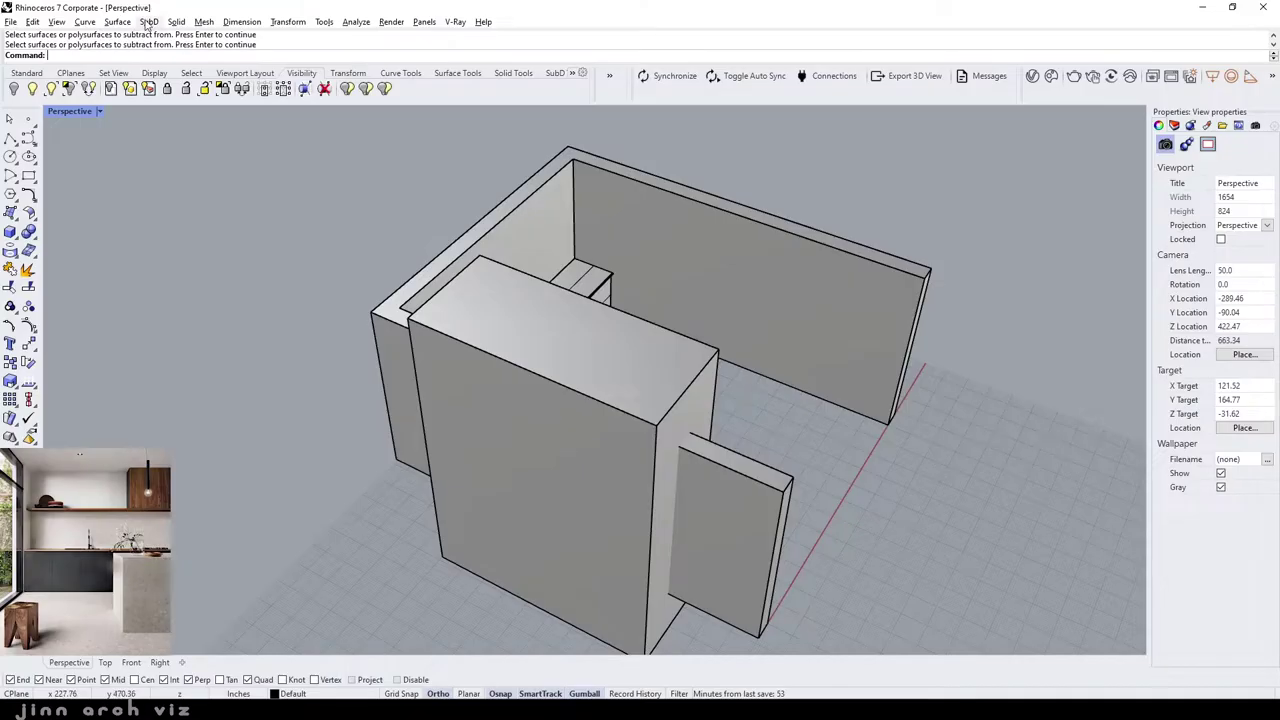
- Redo the Difference to cut the box out of the walls, then select the leftover floor curve
click(175, 21)
click(230, 405)
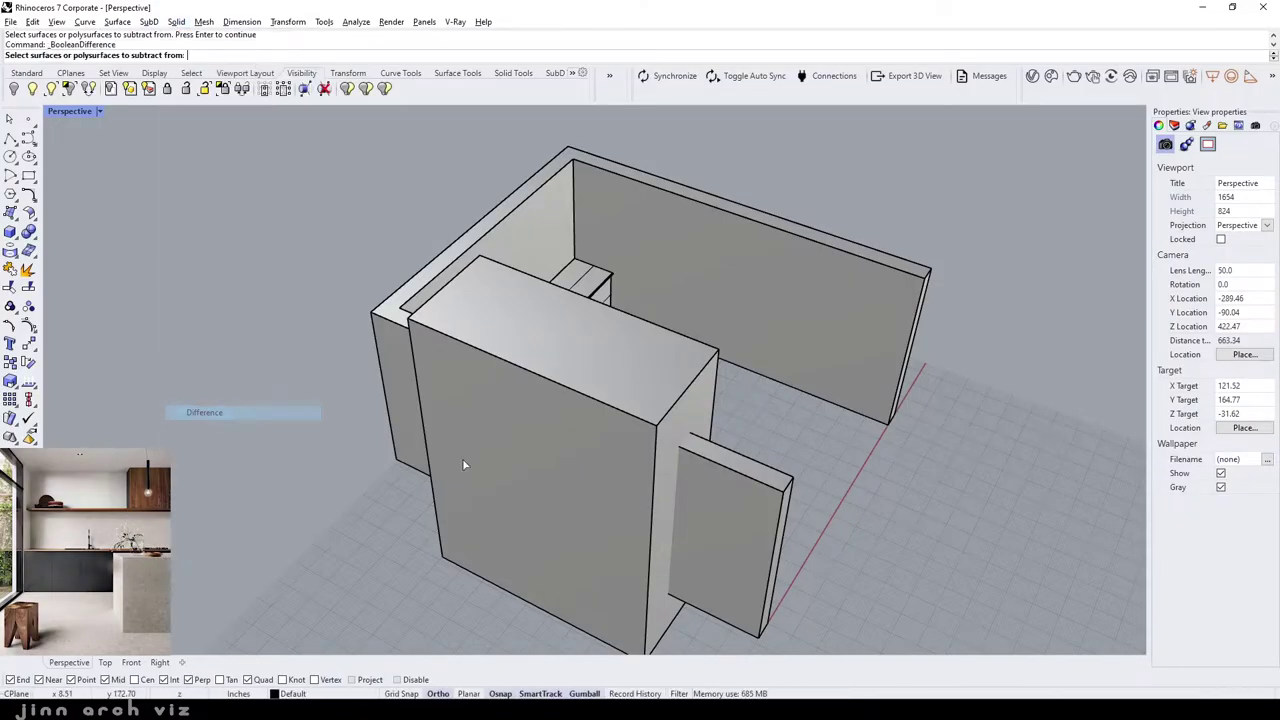
click(716, 512)
key(Return)
click(630, 480)
key(Return)
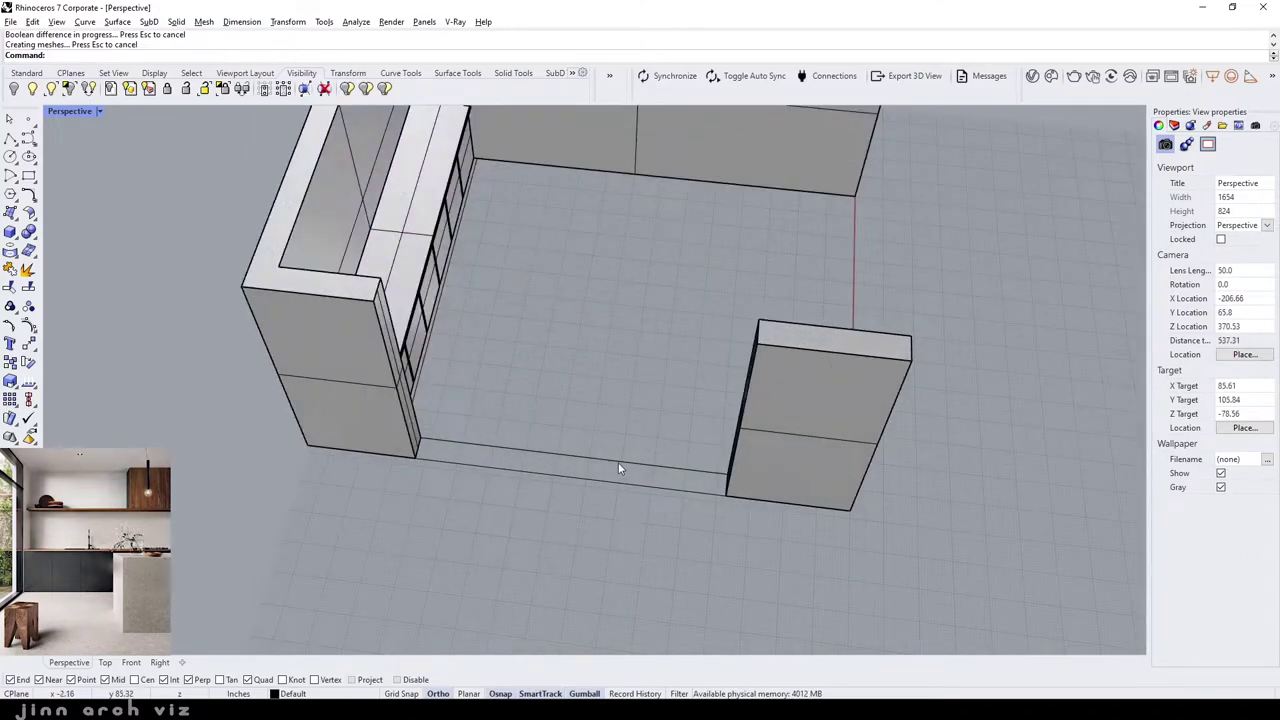
scroll(566, 403, up, 2)
drag(302, 528, 445, 411)
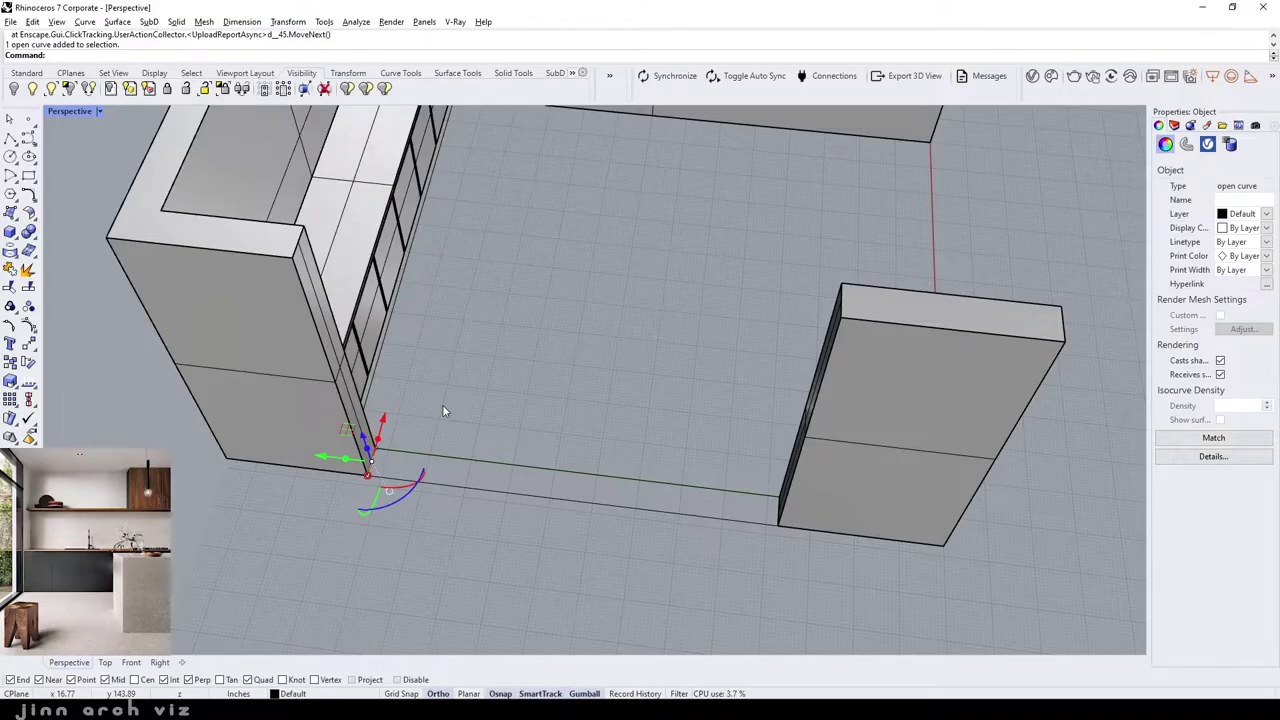
- Delete the leftover floor curve and draw a closed polyline outlining the wall opening
key(Delete)
click(29, 153)
click(296, 256)
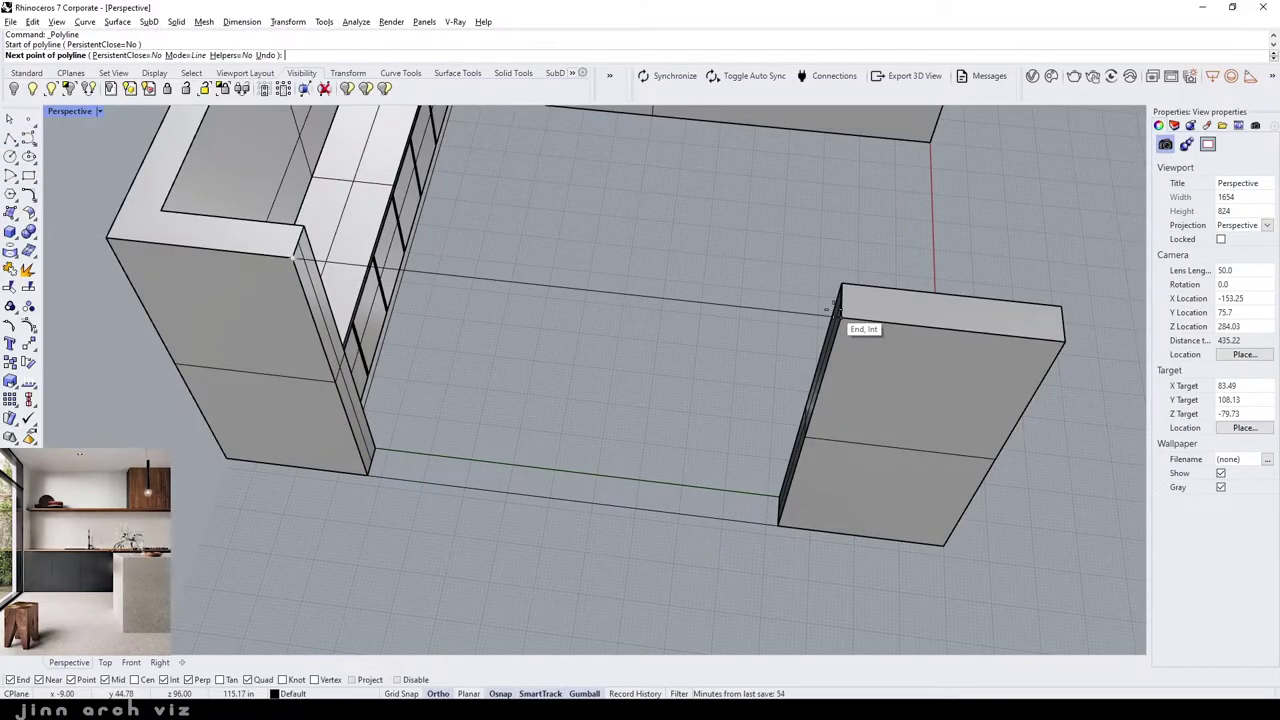
click(838, 314)
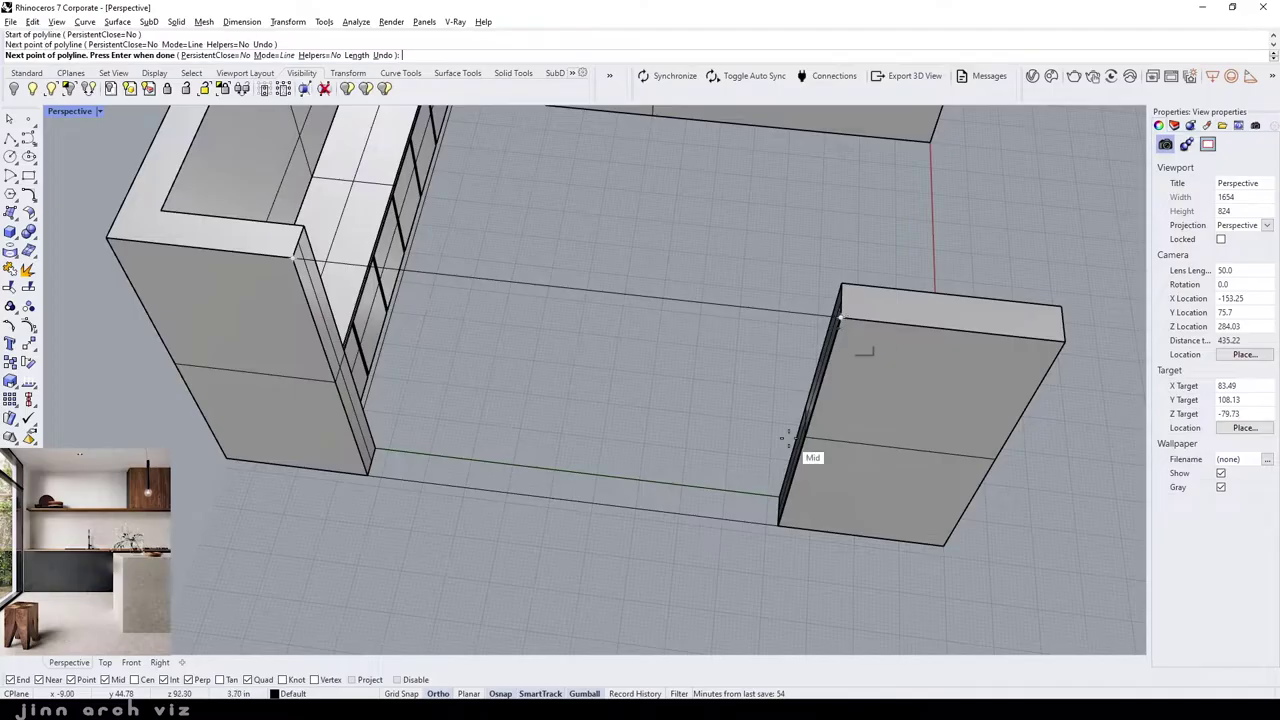
click(778, 522)
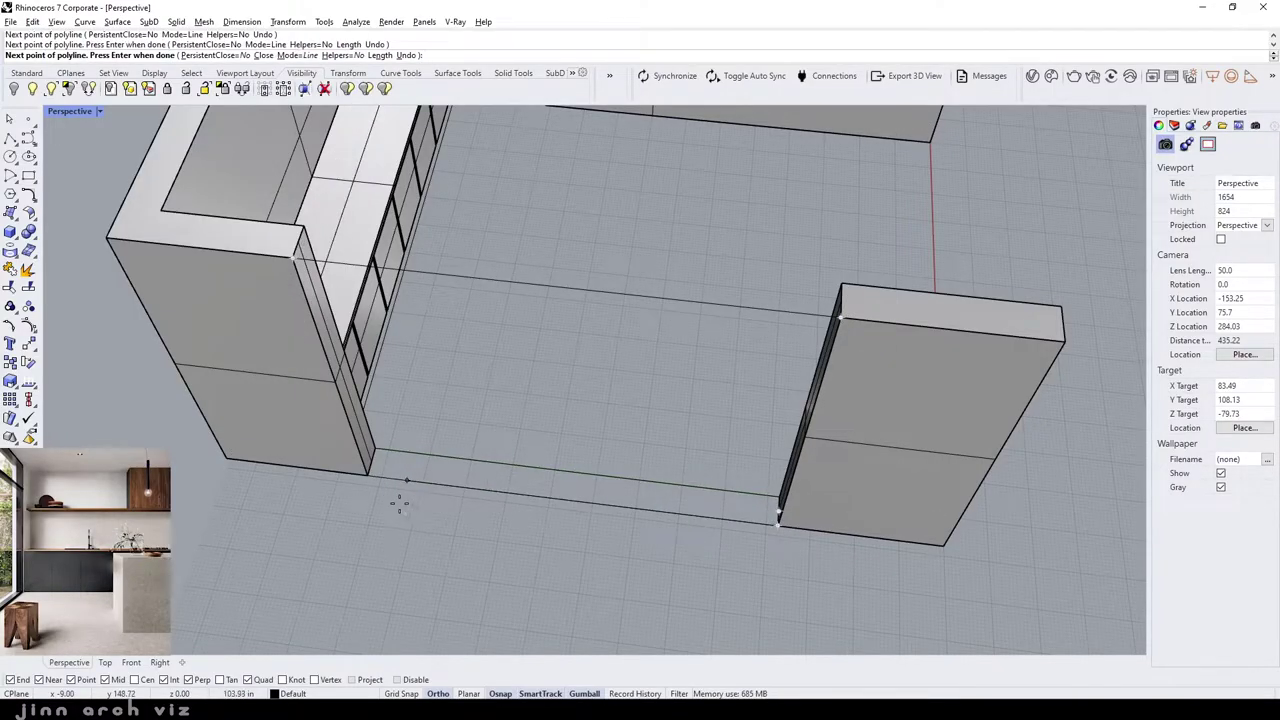
click(368, 475)
click(293, 260)
text(Off)
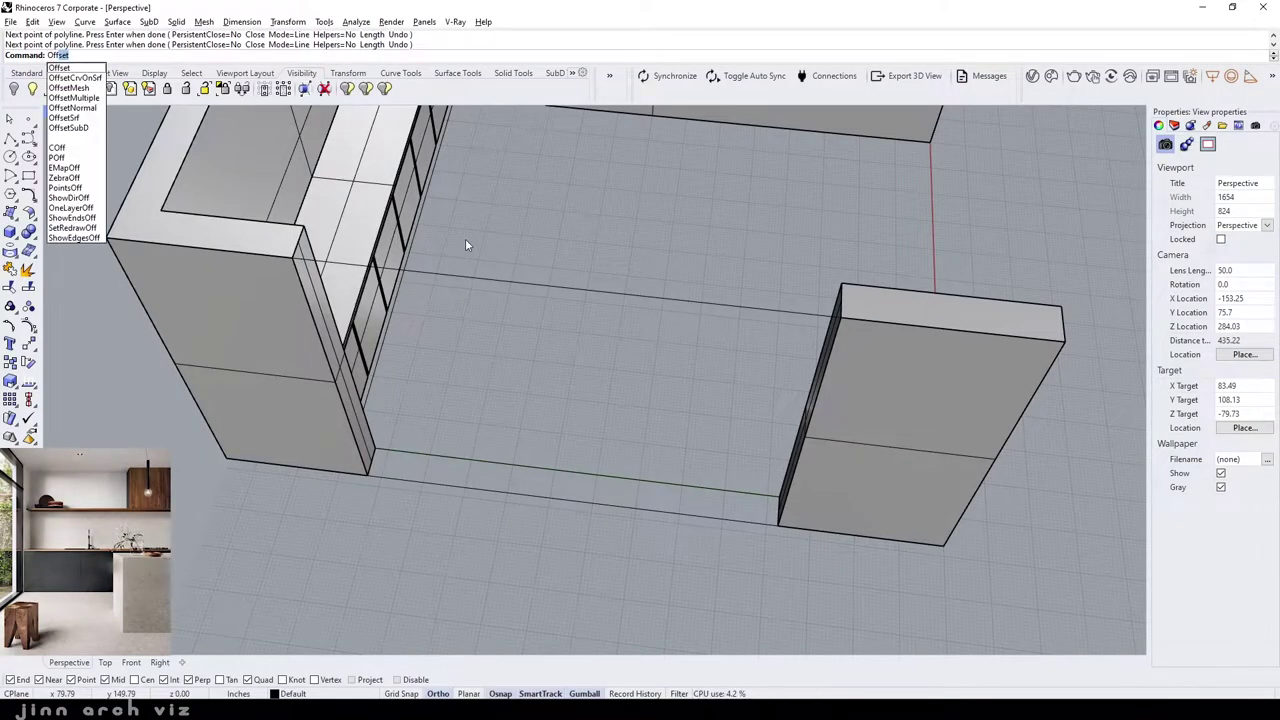
- Offset the opening outline 1.5 inward
key(Return)
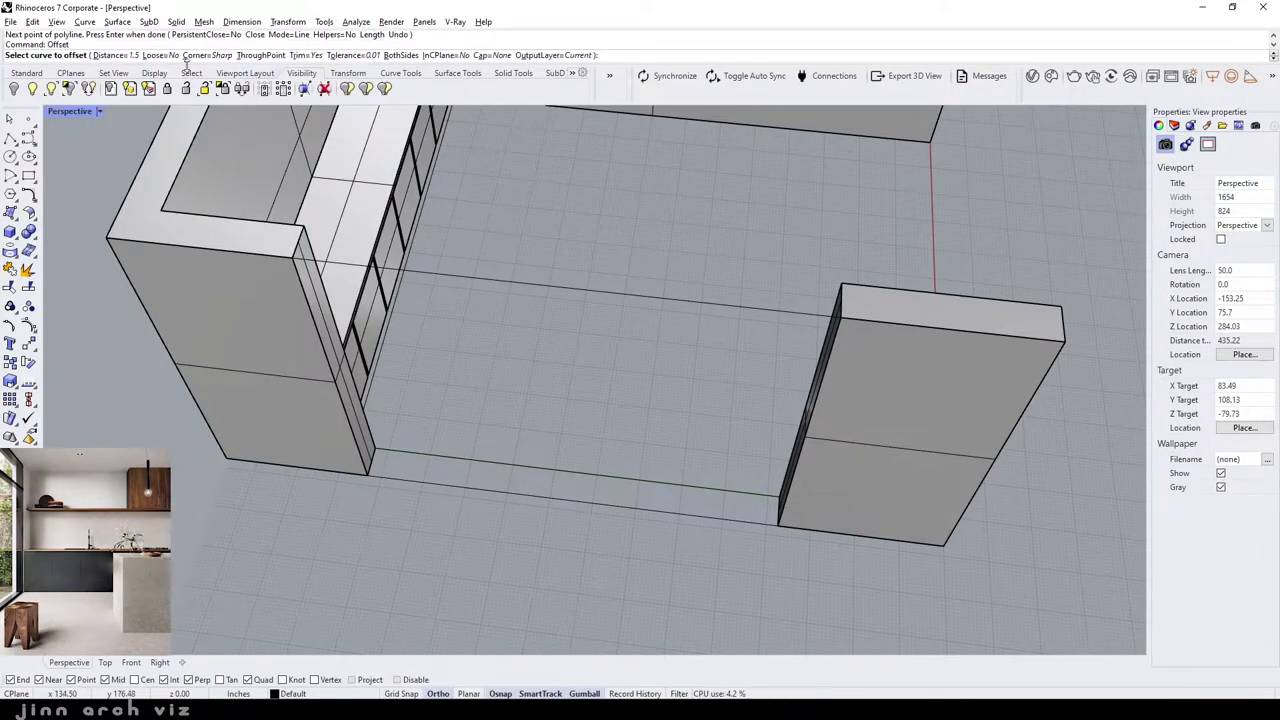
click(127, 56)
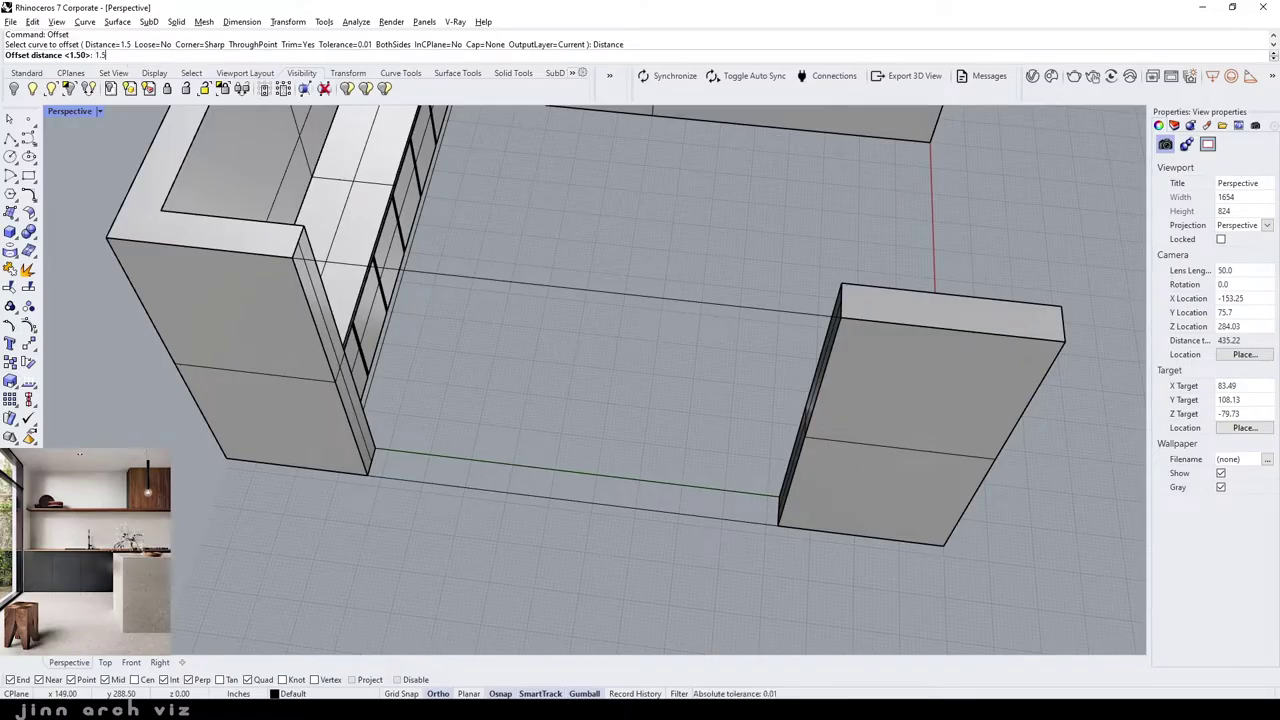
key(Return)
click(586, 297)
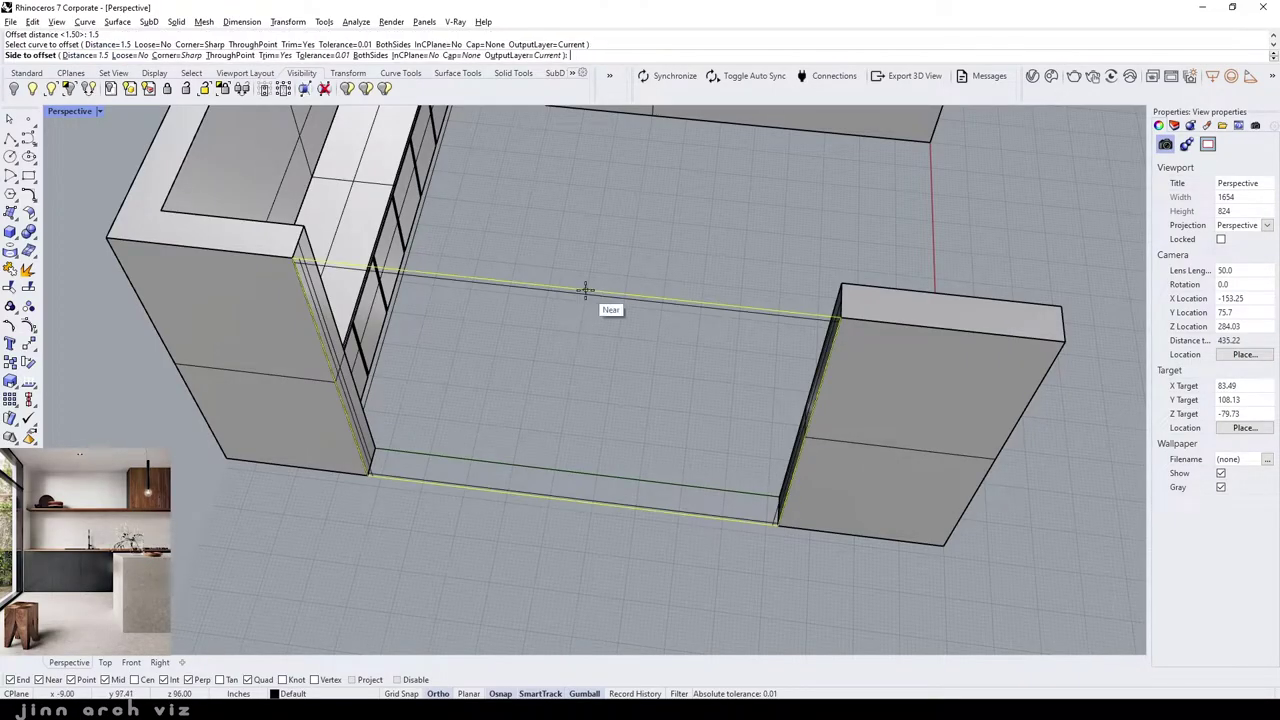
click(586, 328)
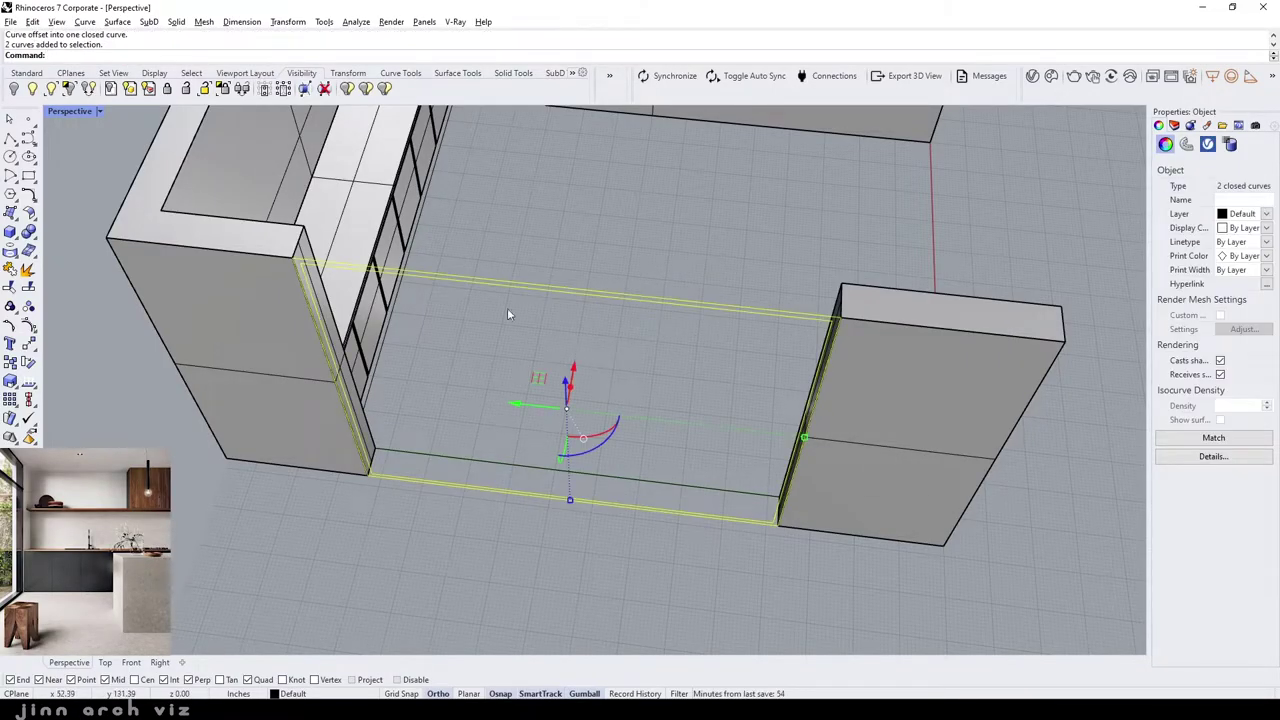
- Extrude the two outlines straight into a frame as deep as the wall
click(176, 21)
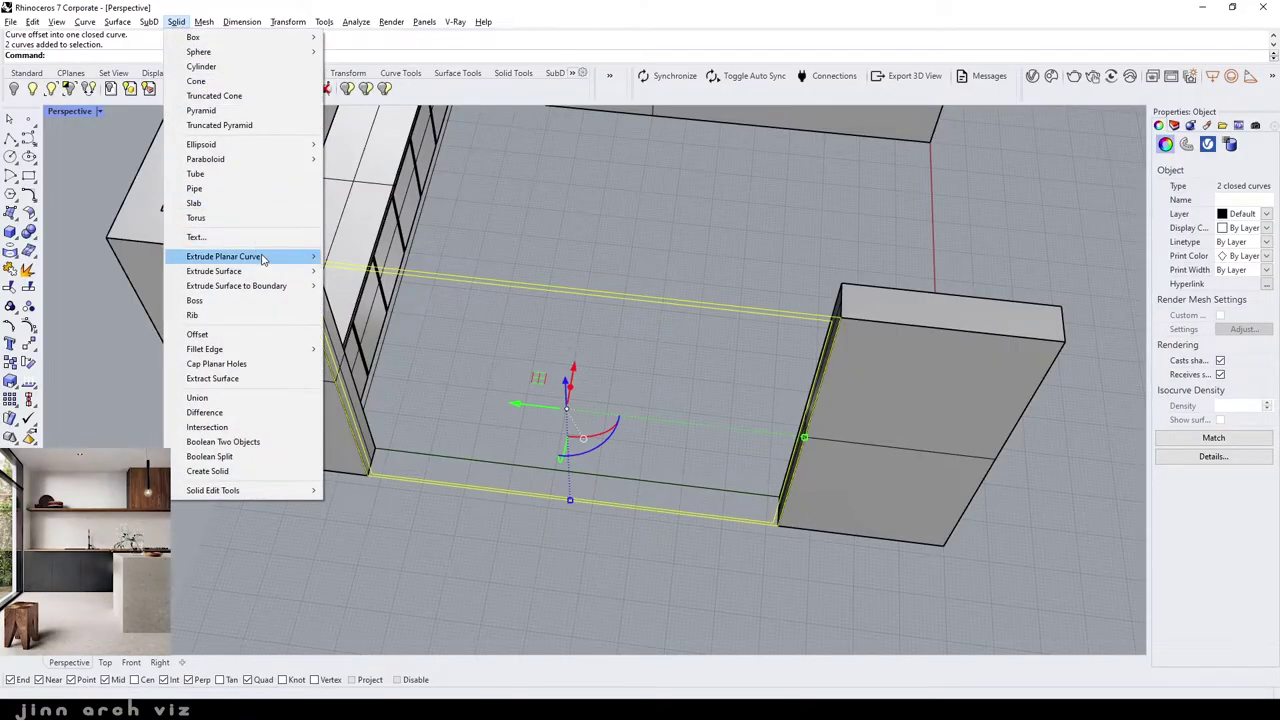
click(352, 252)
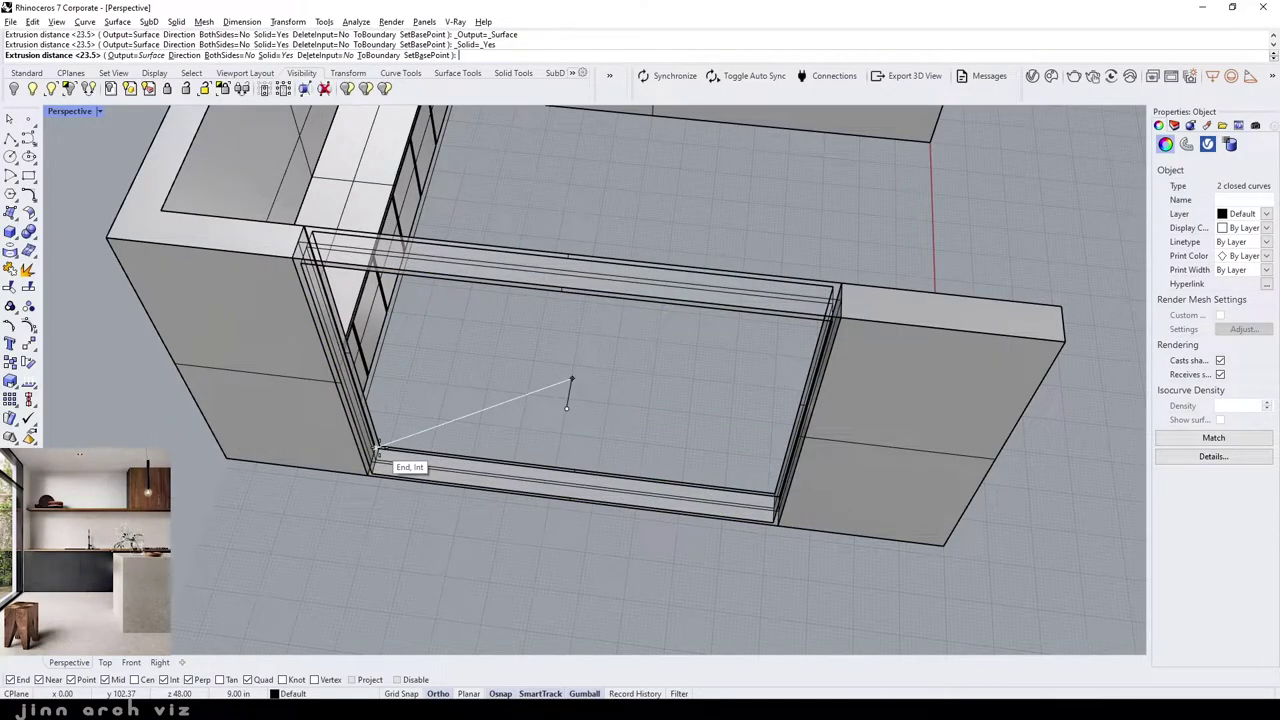
click(571, 380)
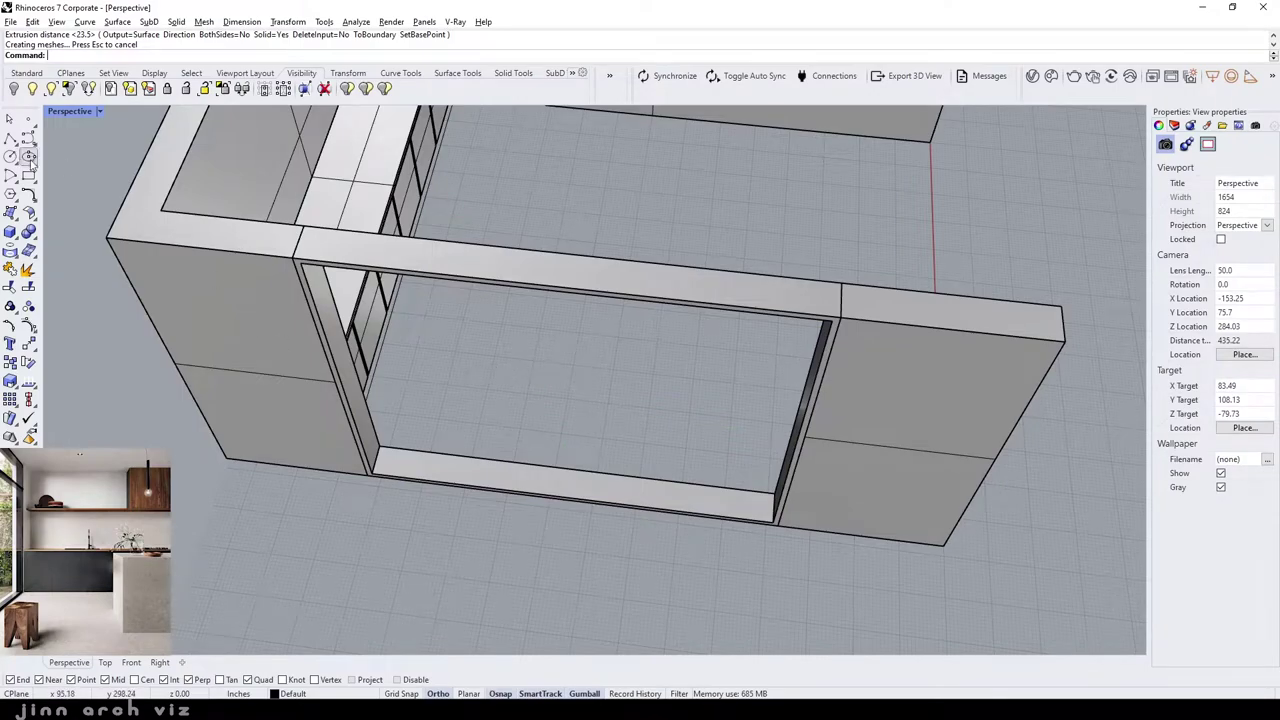
click(10, 232)
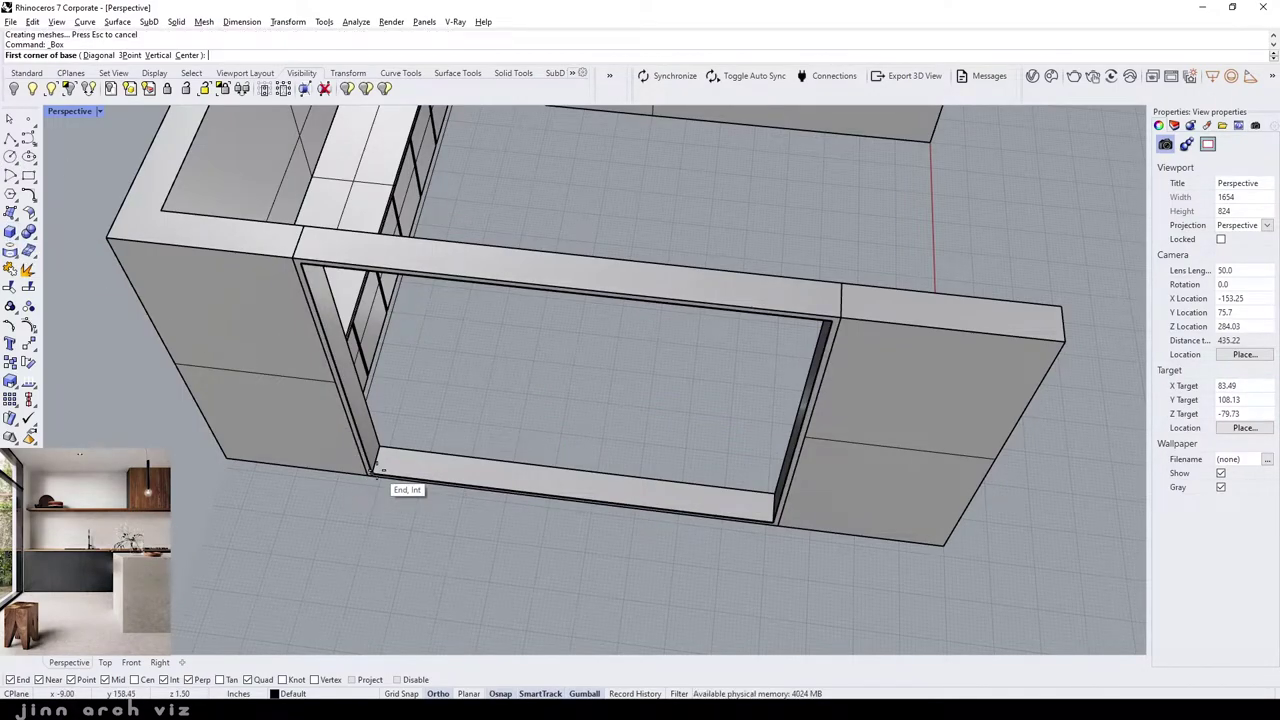
- Create a 1.5-thick box across the frame bottom and raise it to shelf height
click(374, 476)
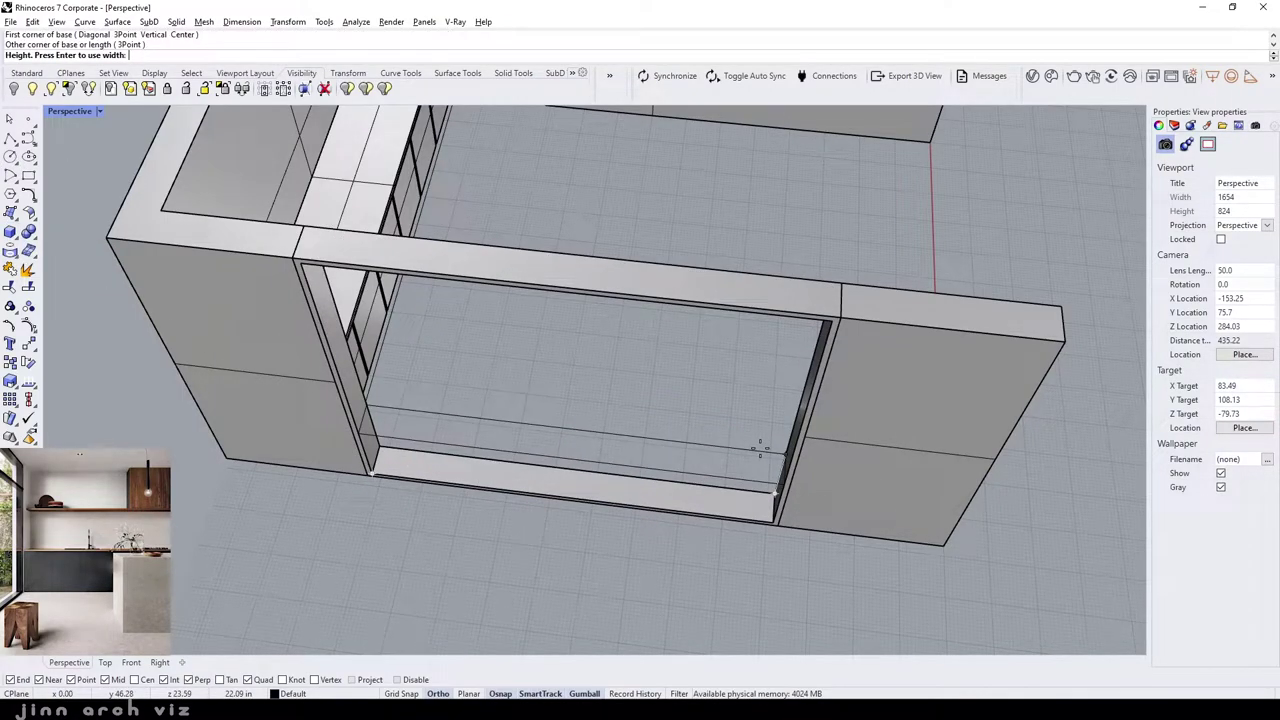
text(1.5)
key(Return)
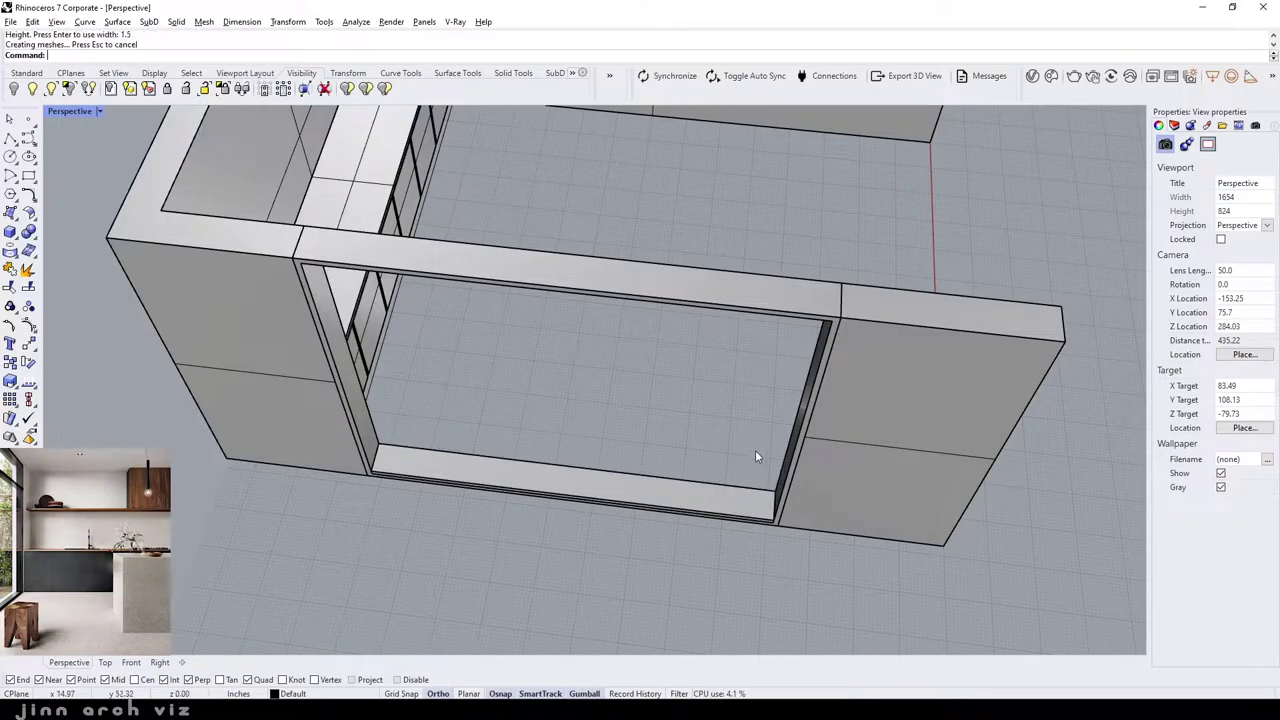
click(684, 508)
mouse_move(684, 508)
right_down()
mouse_move(650, 480)
mouse_move(648, 518)
right_up()
scroll(628, 538, down, 3)
scroll(651, 358, up, 5)
scroll(616, 418, down, 1)
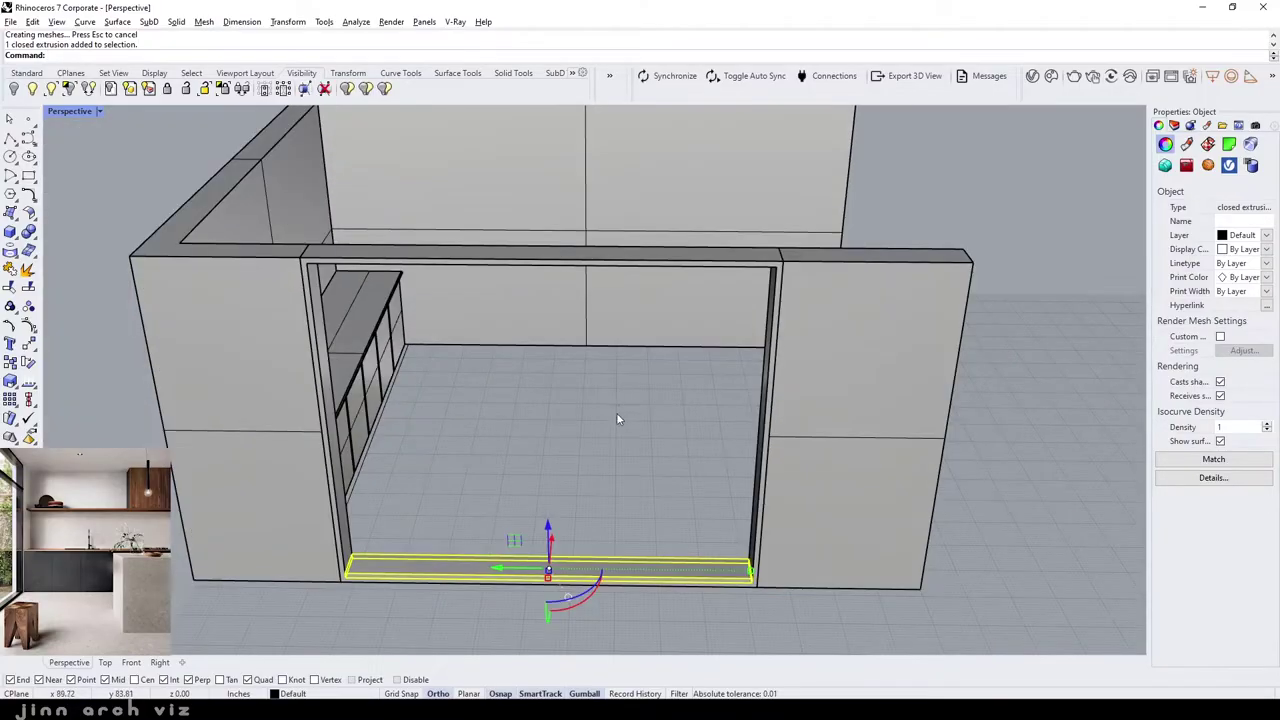
click(548, 527)
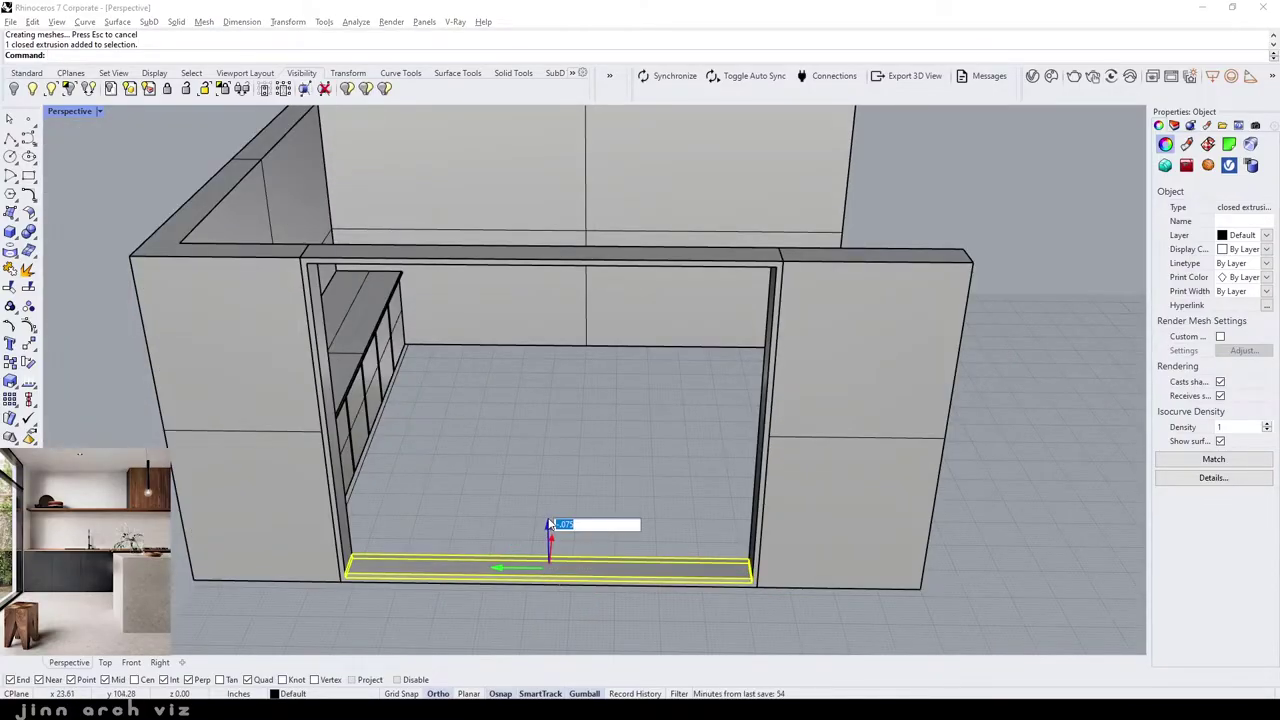
key(Return)
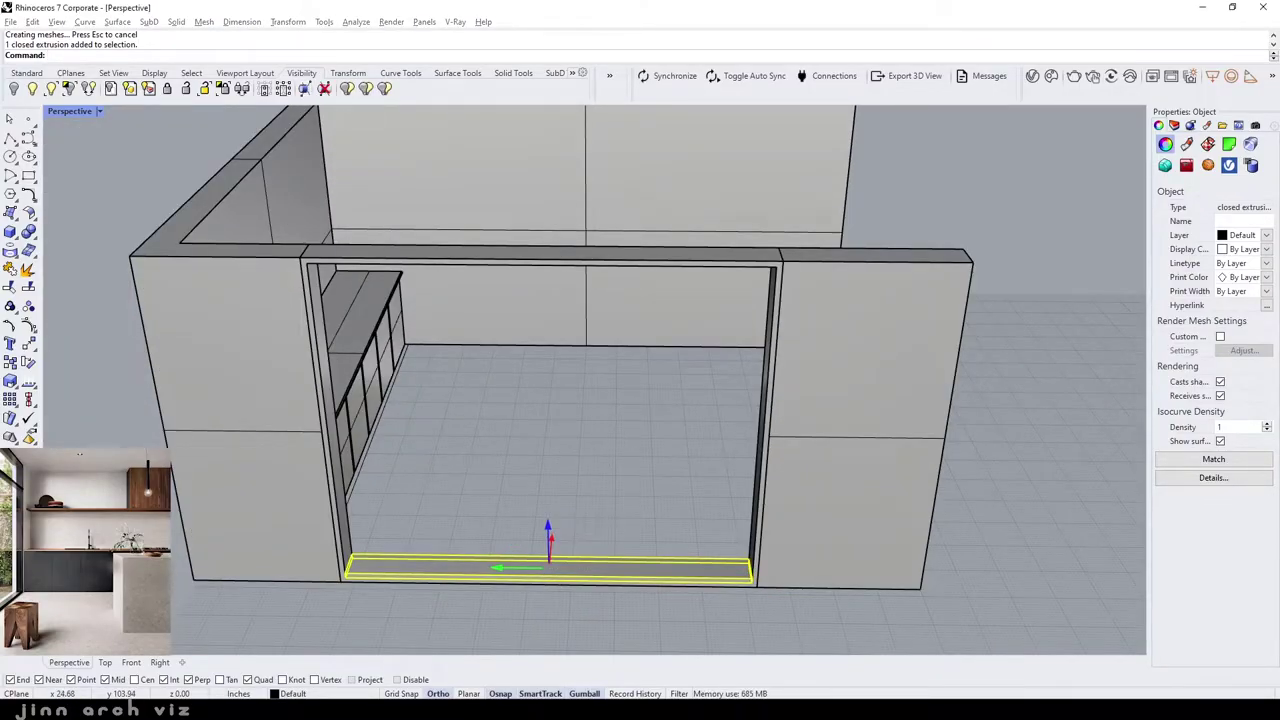
- Group the middle shelf with the outer frame and check they select together
click(600, 483)
mouse_move(600, 483)
right_down()
mouse_move(711, 470)
mouse_move(551, 460)
mouse_move(489, 437)
mouse_move(523, 429)
mouse_move(687, 463)
right_up()
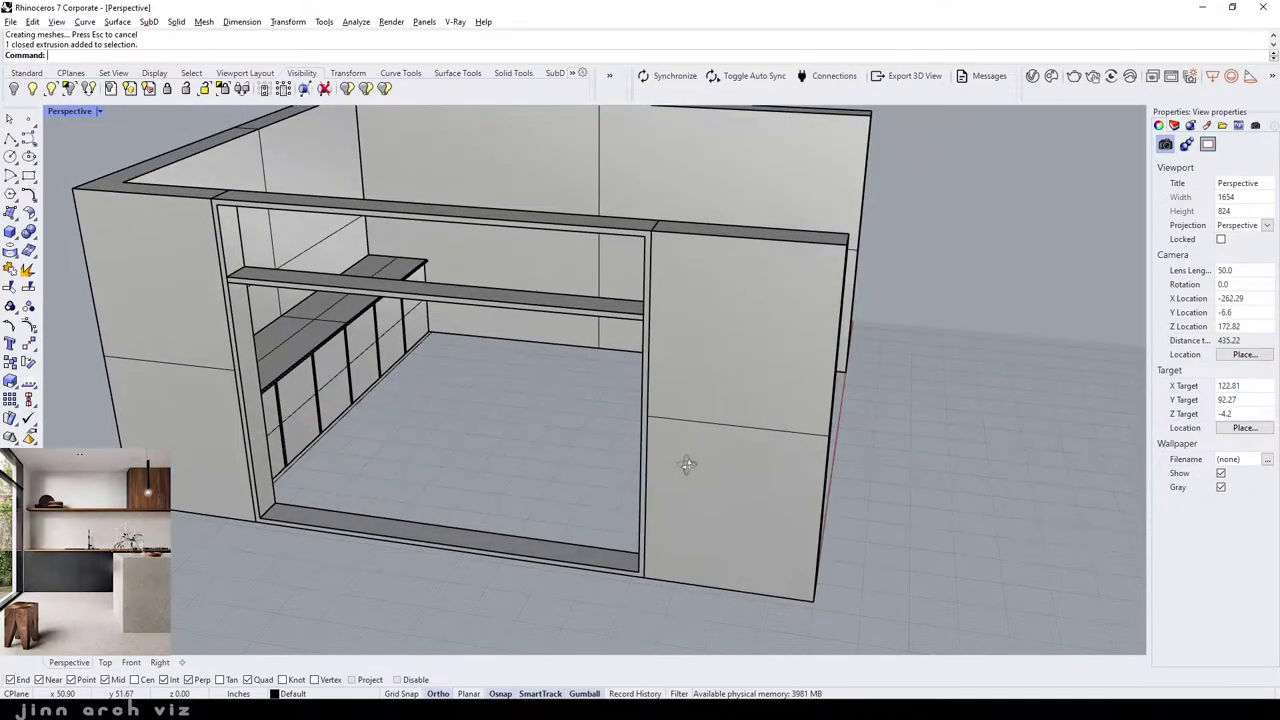
click(621, 312)
click(645, 248)
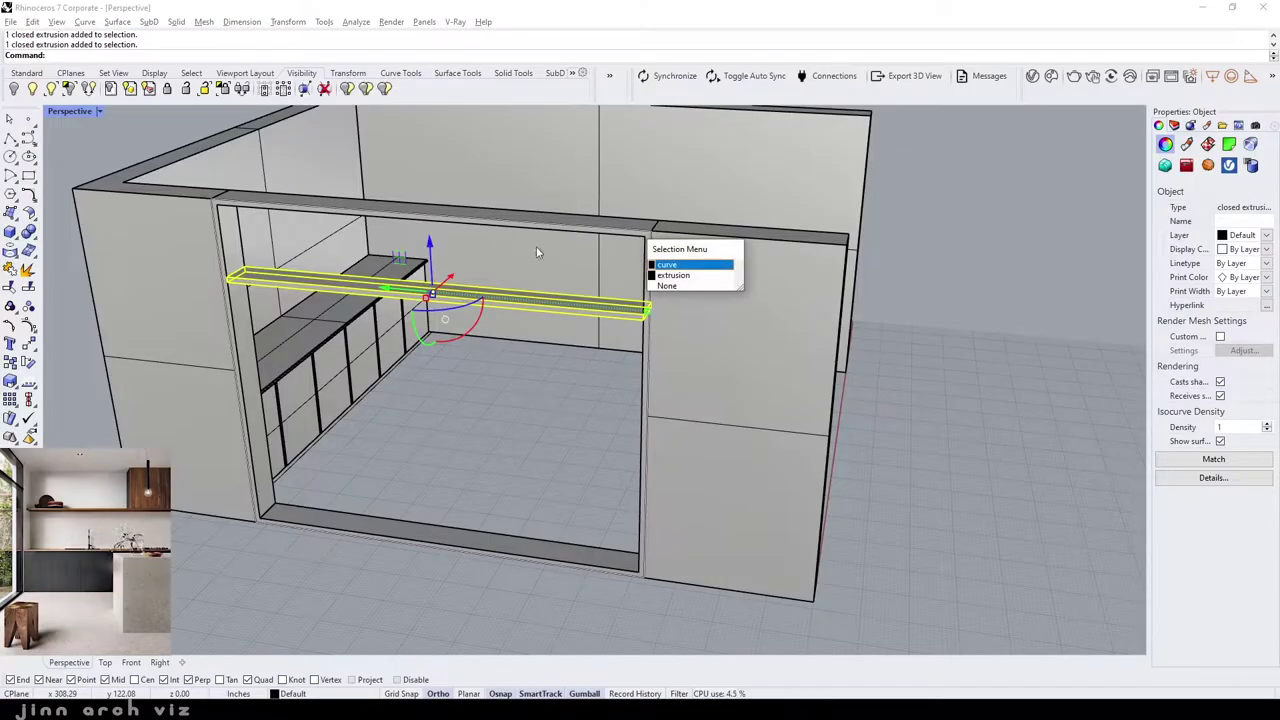
click(673, 275)
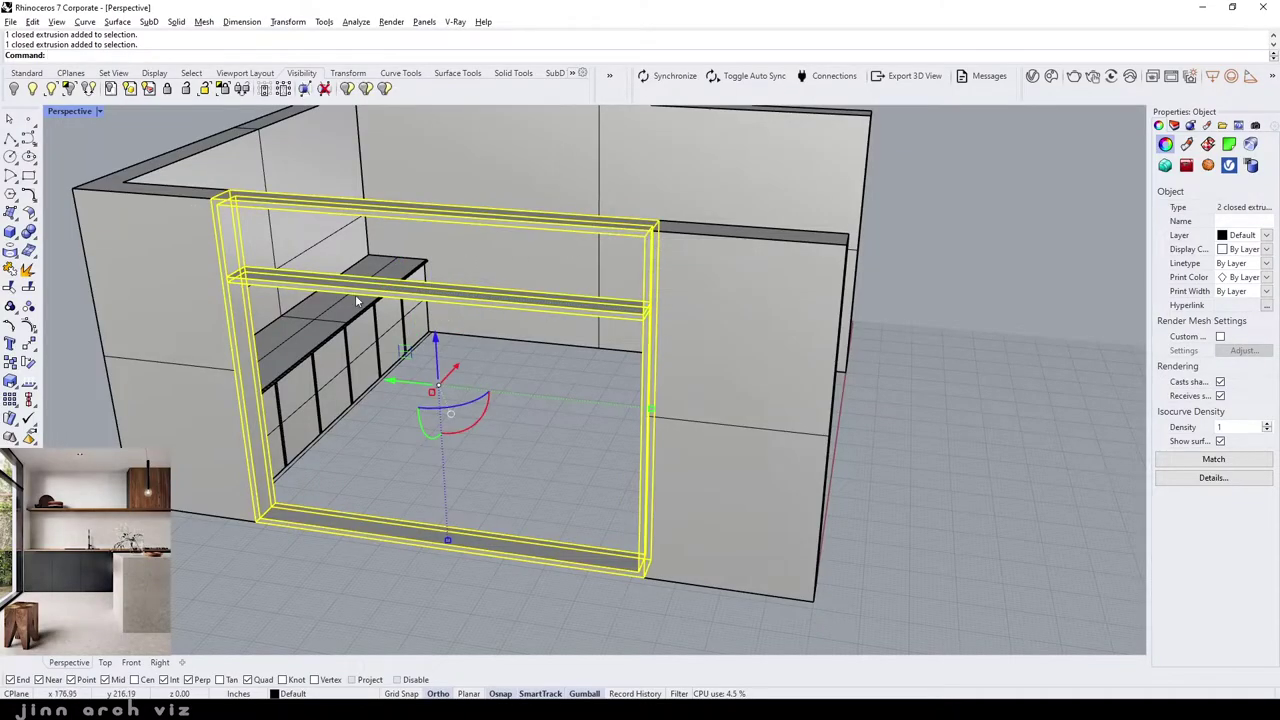
text(Group)
key(Return)
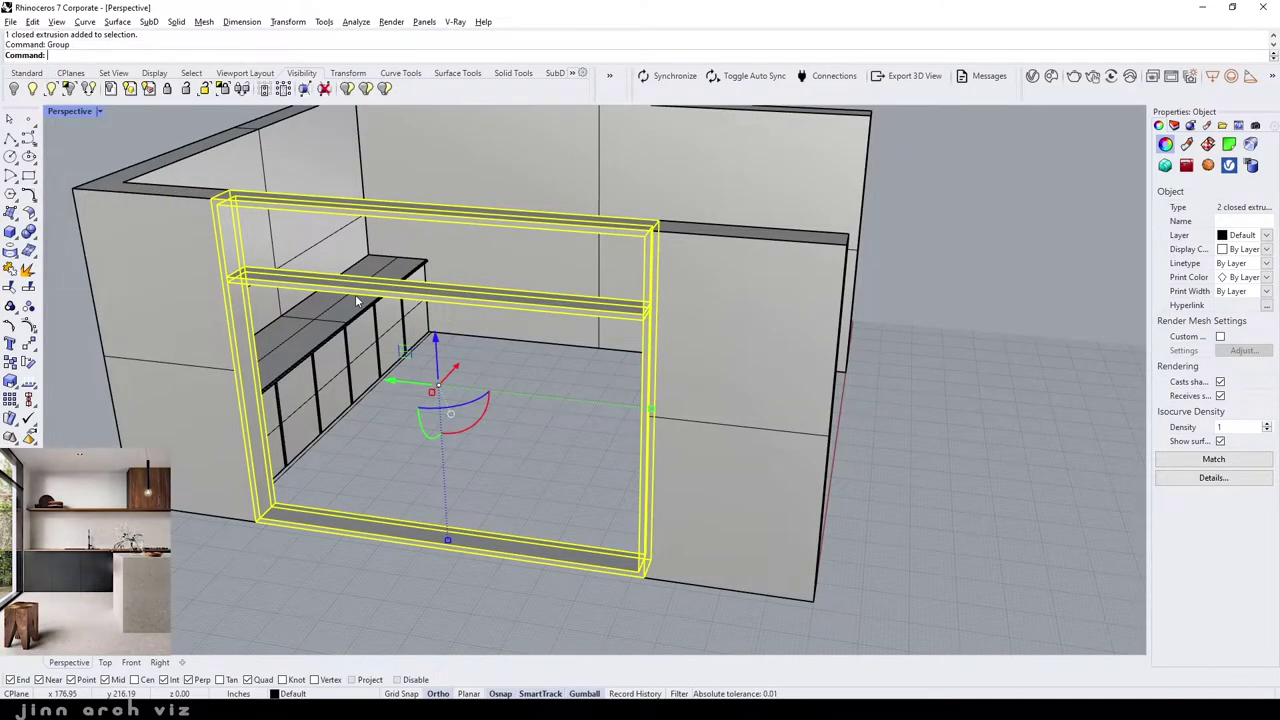
click(502, 366)
click(500, 303)
key(Escape)
right_drag(600, 360, 459, 368)
text(Slab)
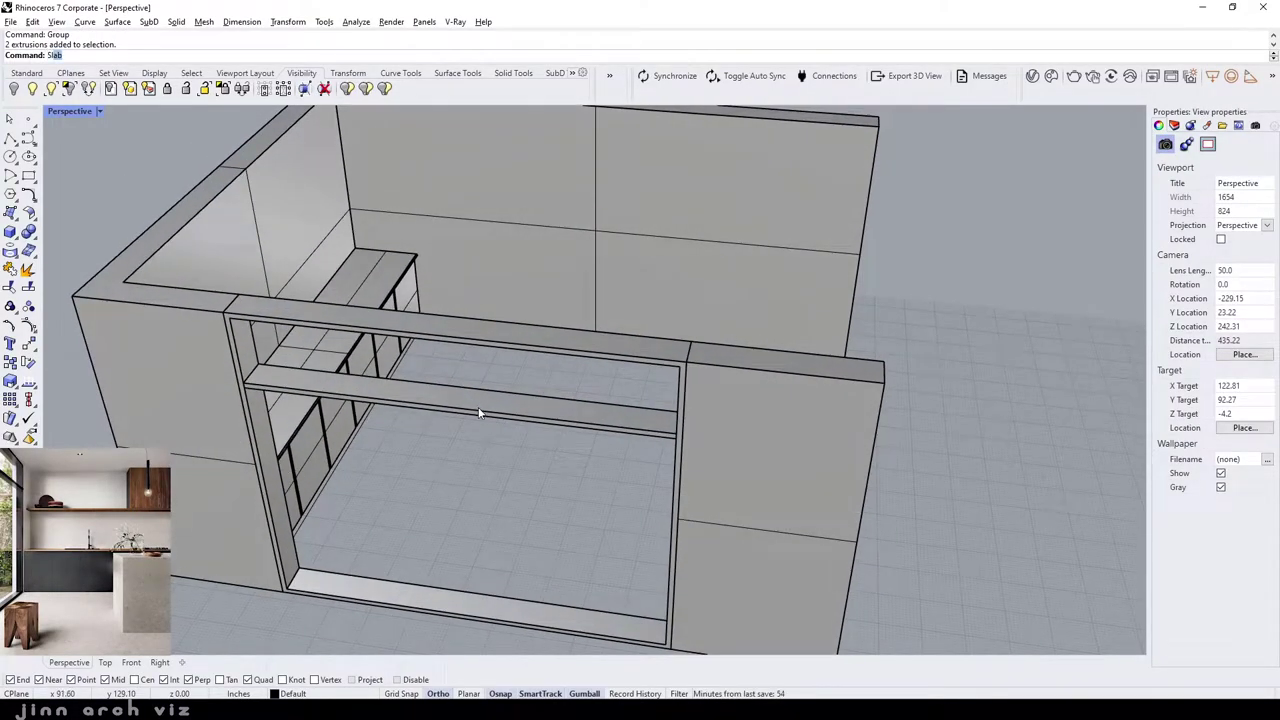
key(Return)
- Build a 0.5-thick Slab panel from the opening's bottom edge up to the beam
scroll(490, 440, down, 3)
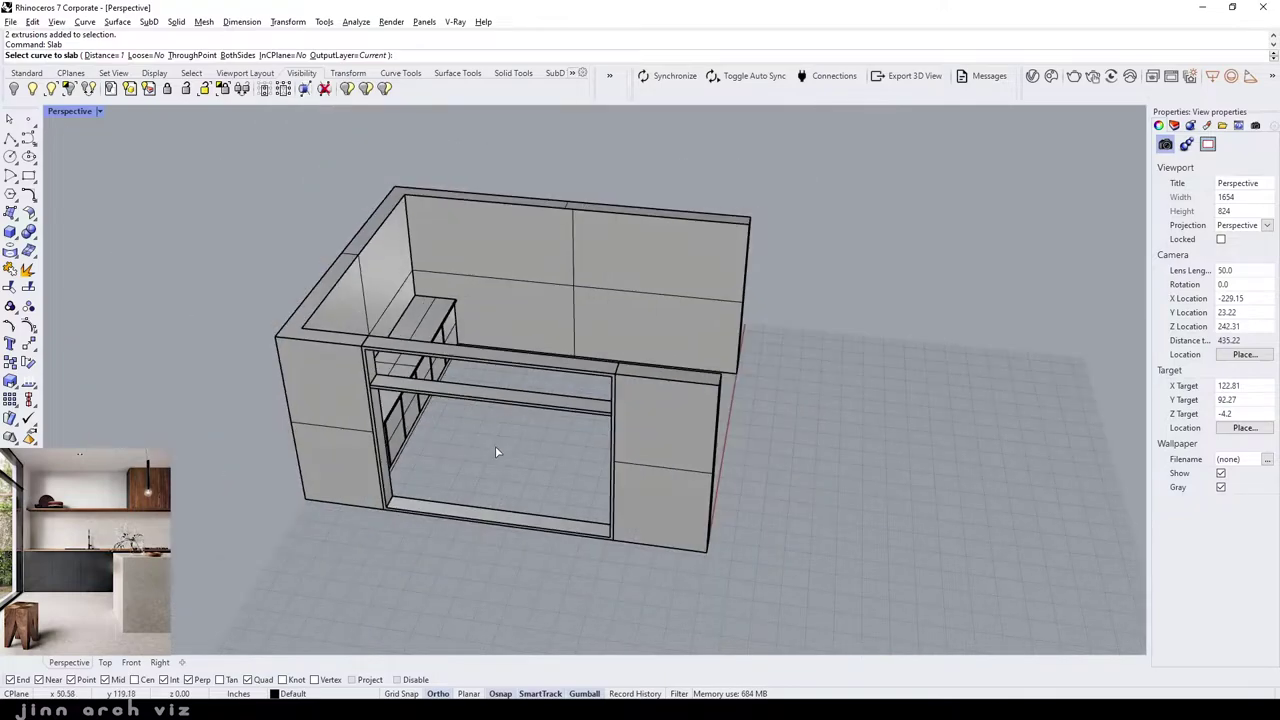
scroll(492, 470, up, 5)
click(104, 54)
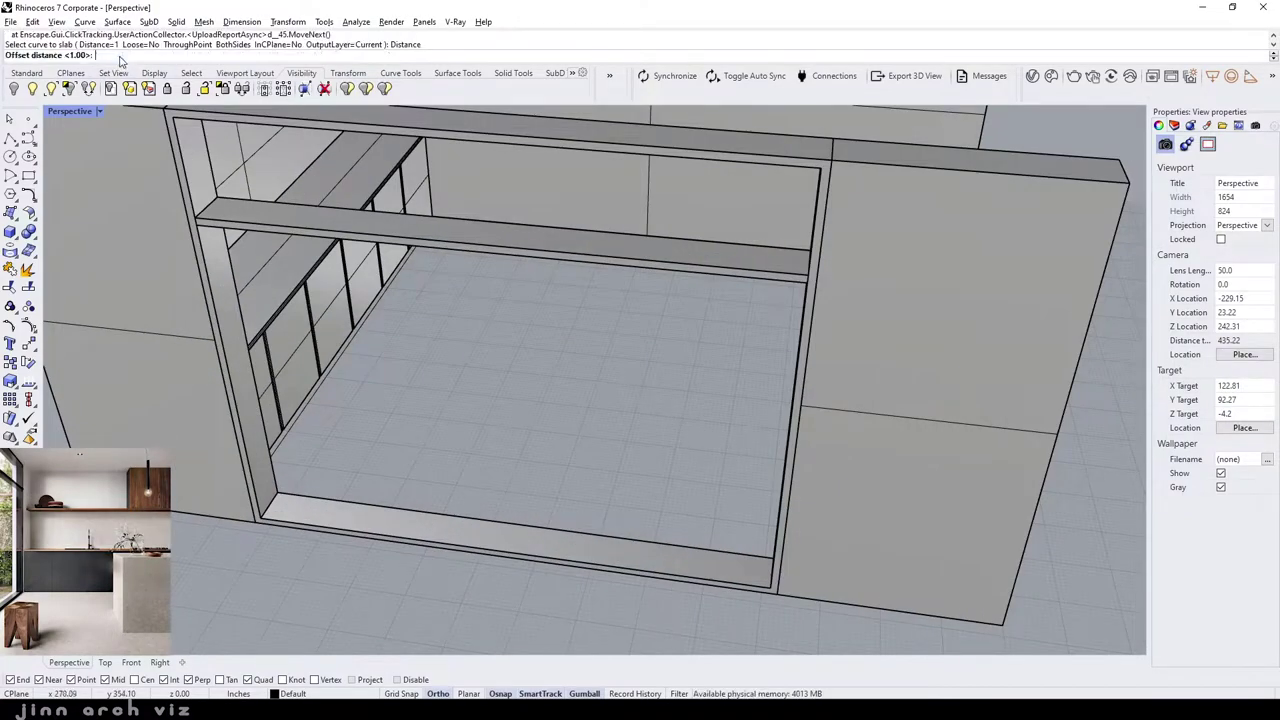
text(.5)
key(Return)
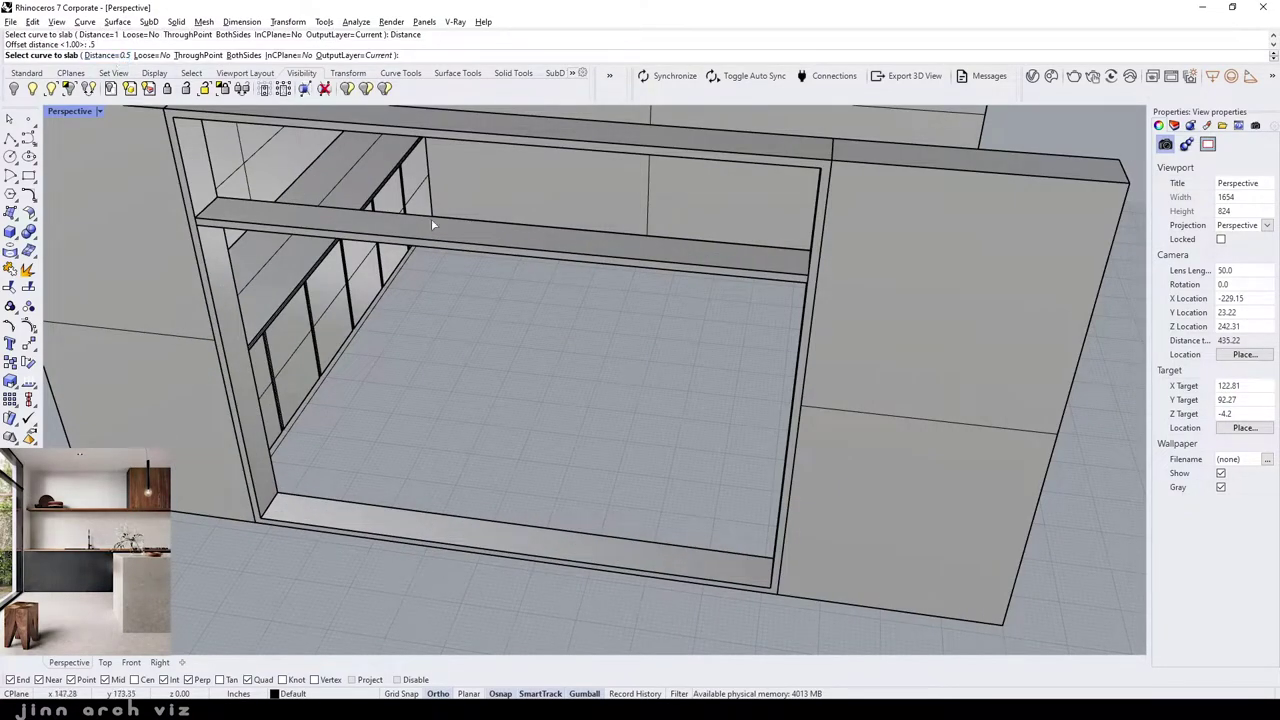
click(497, 522)
click(571, 334)
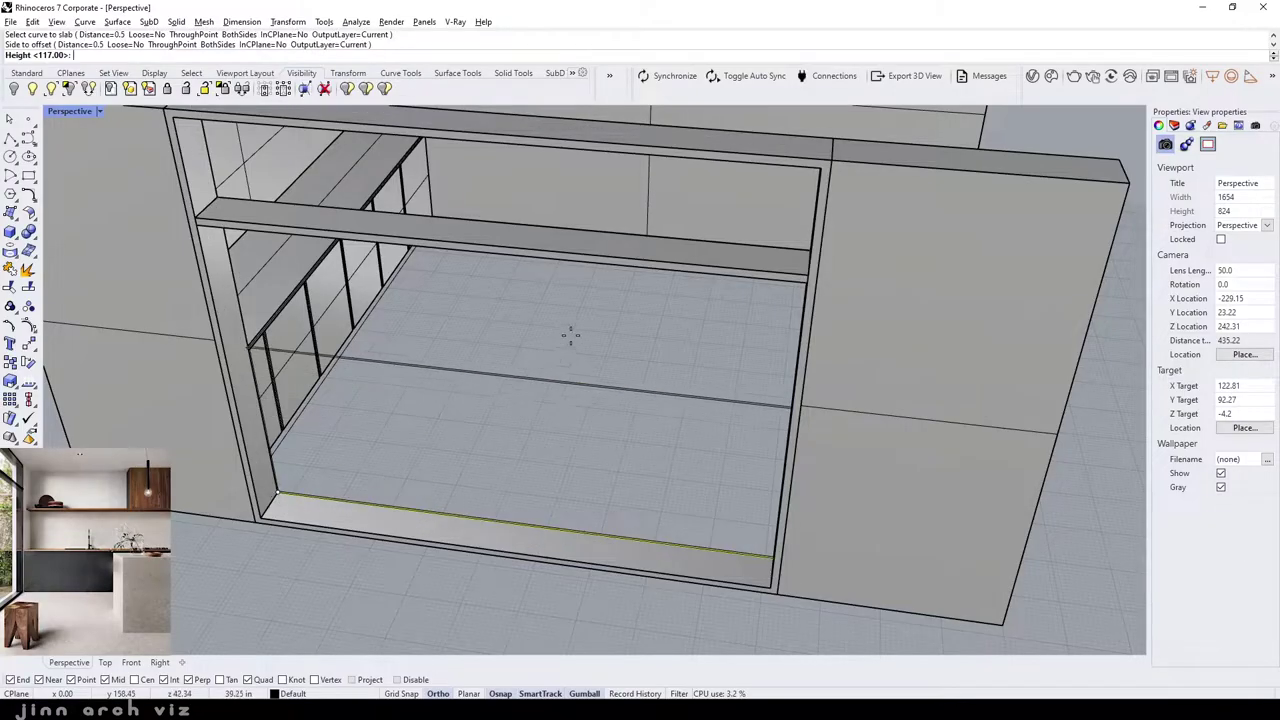
click(829, 189)
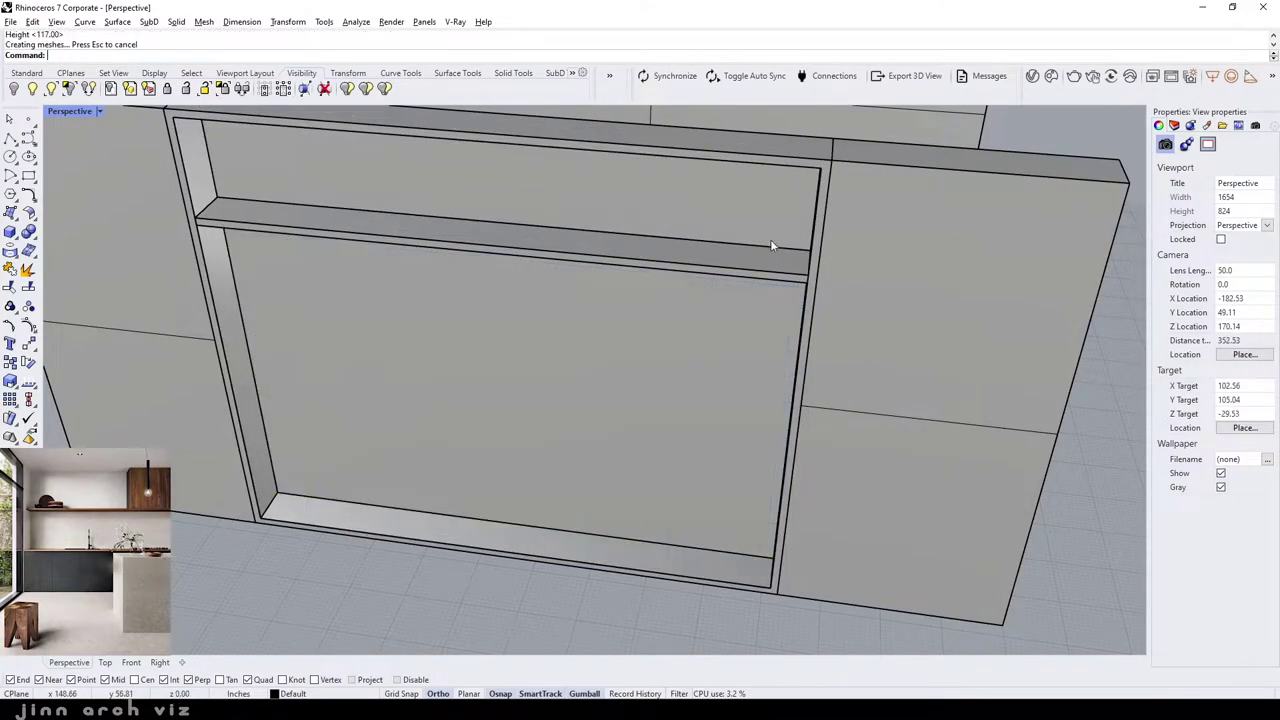
- Slide the slab panel slightly along the red X axis into place
click(664, 354)
scroll(671, 360, down, 5)
right_drag(679, 385, 548, 322)
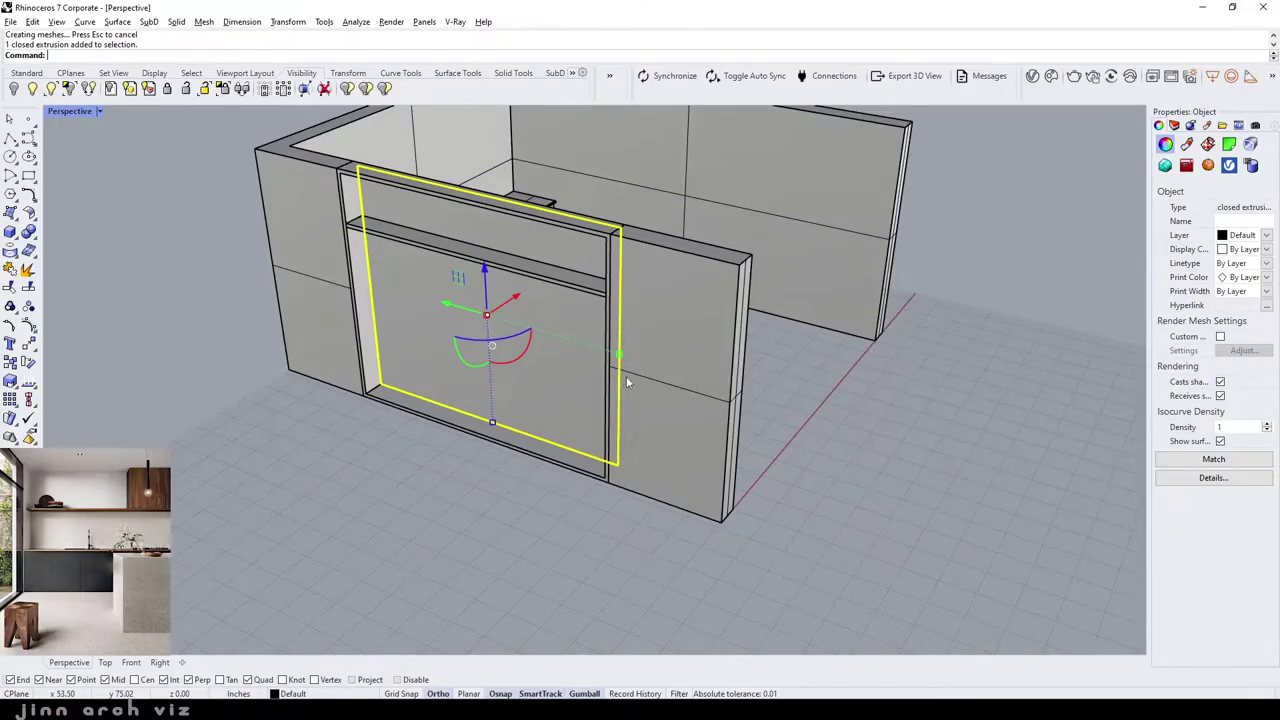
scroll(548, 322, up, 5)
drag(512, 325, 501, 333)
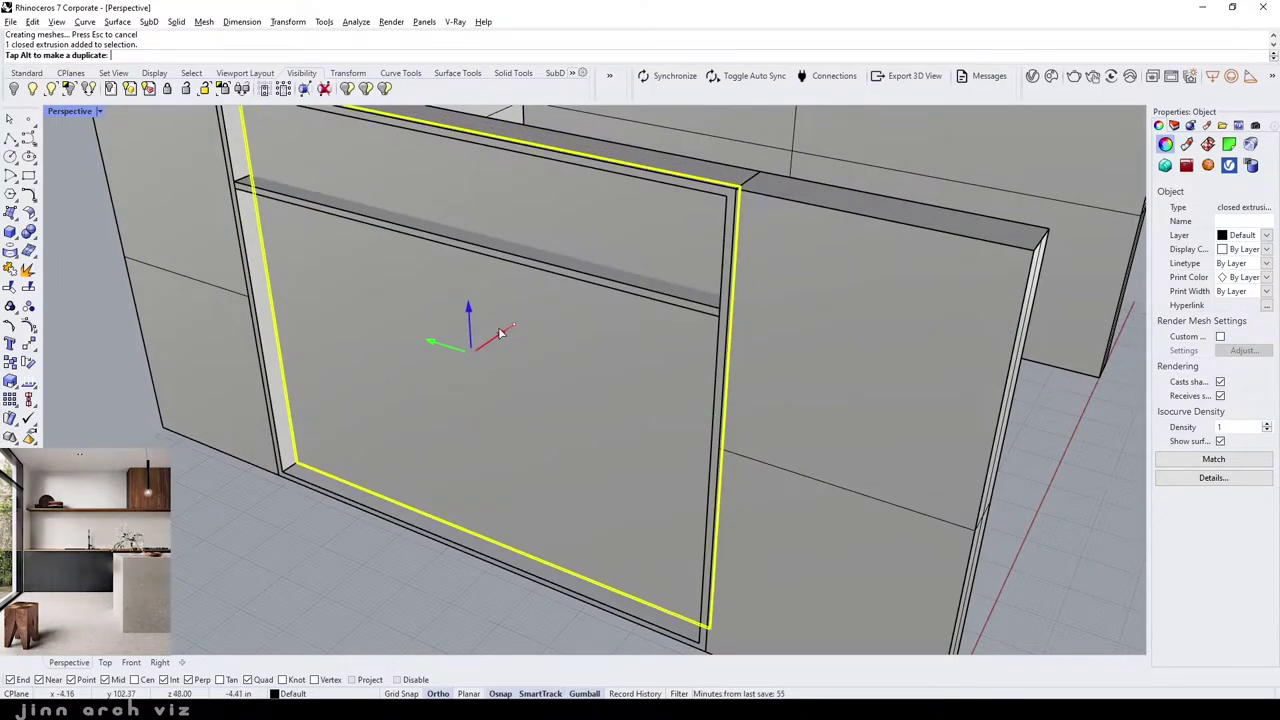
scroll(523, 310, down, 3)
key(Escape)
scroll(736, 371, down, 3)
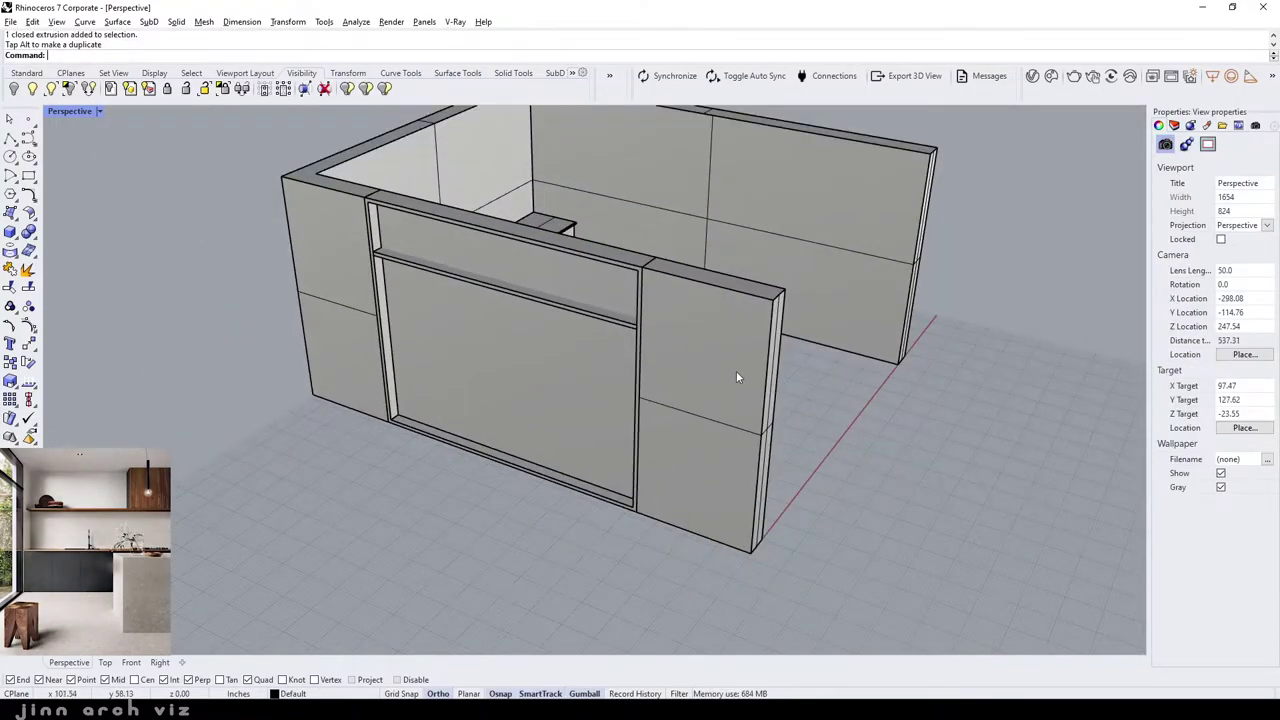
right_drag(736, 371, 614, 371)
scroll(563, 369, up, 3)
scroll(563, 369, up, 2)
scroll(576, 369, up, 2)
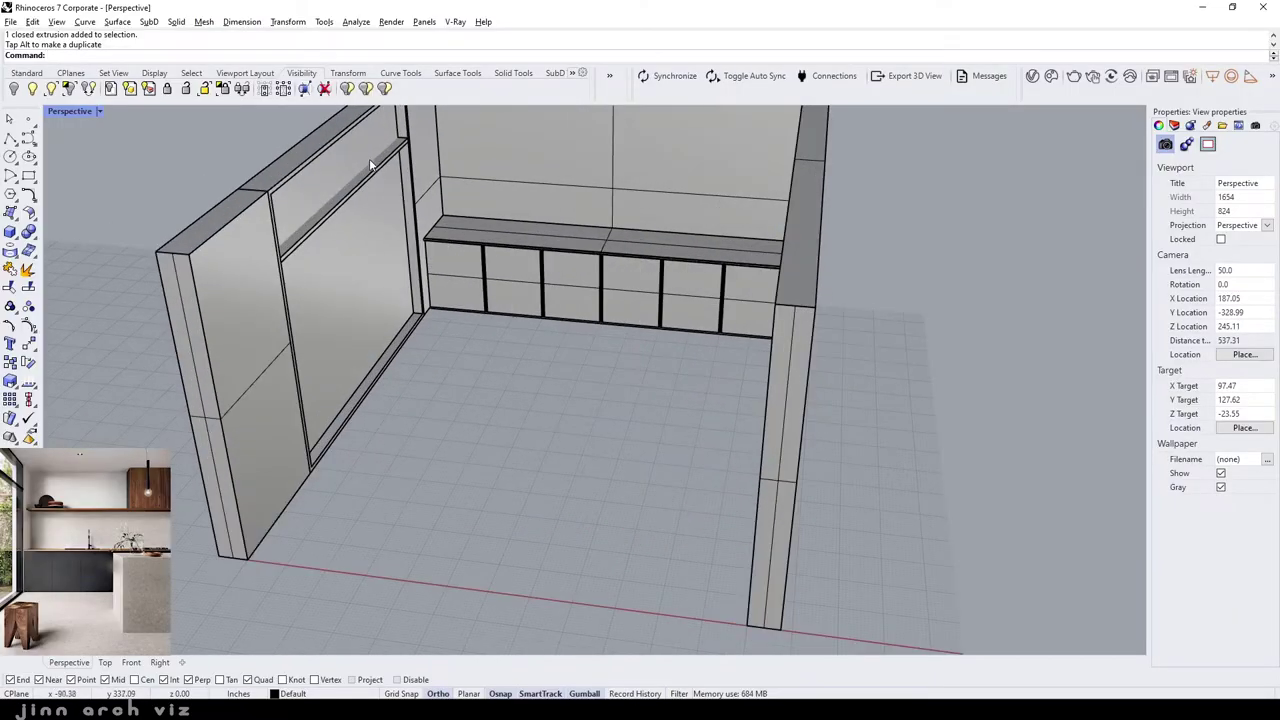
scroll(429, 280, up, 2)
scroll(390, 207, up, 2)
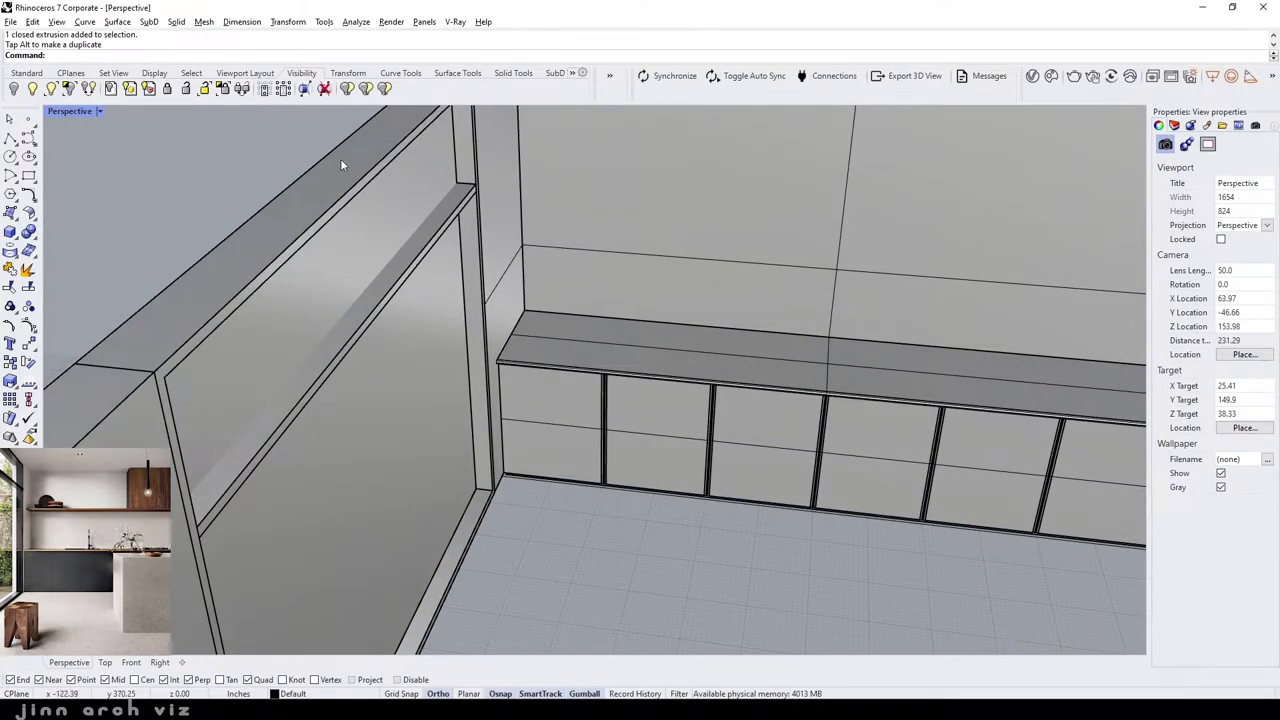
text(Split)
key(Return)
- Split the wall panel using the frame as the cutting objects
click(373, 252)
key(Return)
click(393, 280)
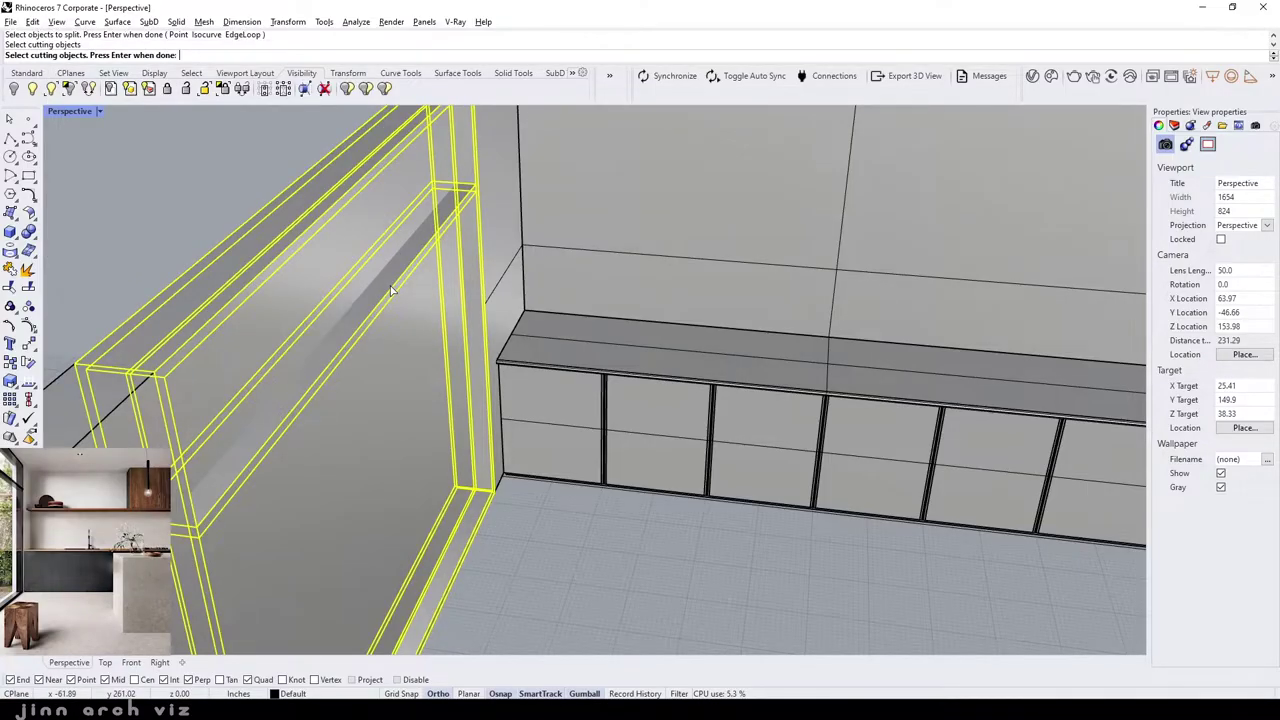
key(Return)
click(340, 255)
click(409, 358)
scroll(395, 280, down, 3)
right_drag(391, 297, 349, 286)
- Group the lower and upper panels in the opening together
click(370, 235)
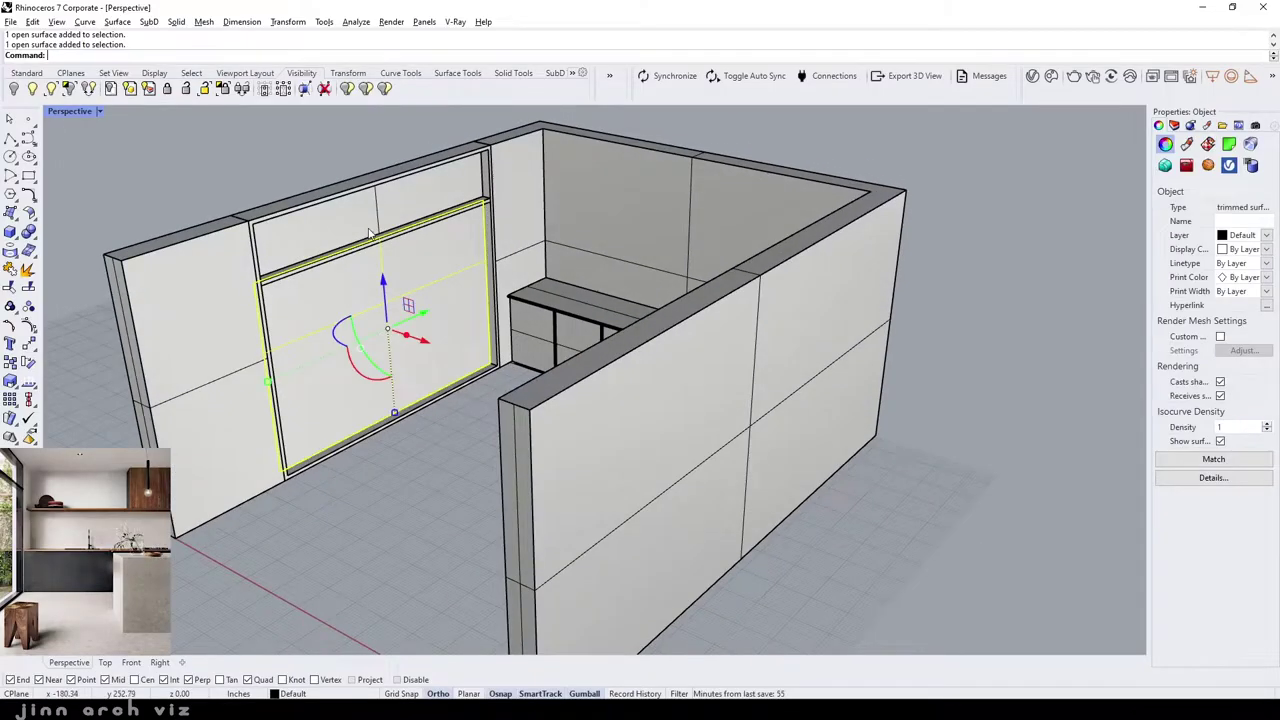
shift+click(379, 215)
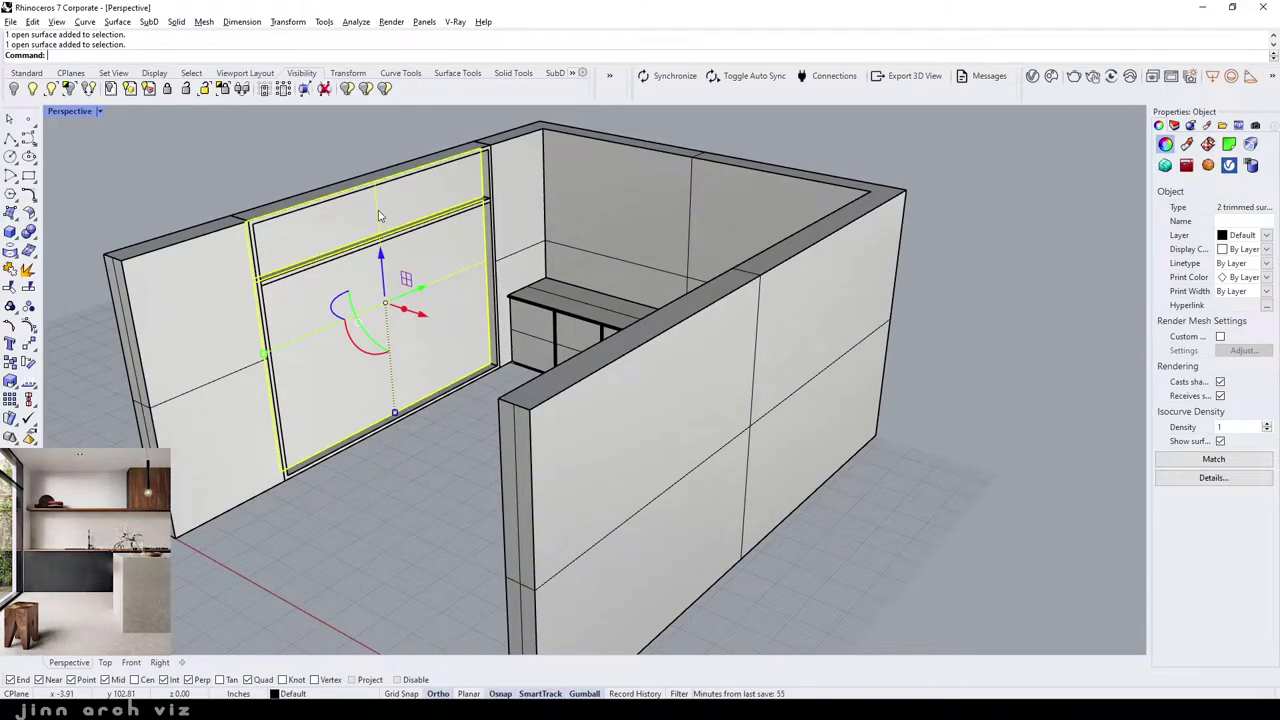
text(Group)
key(Return)
click(303, 177)
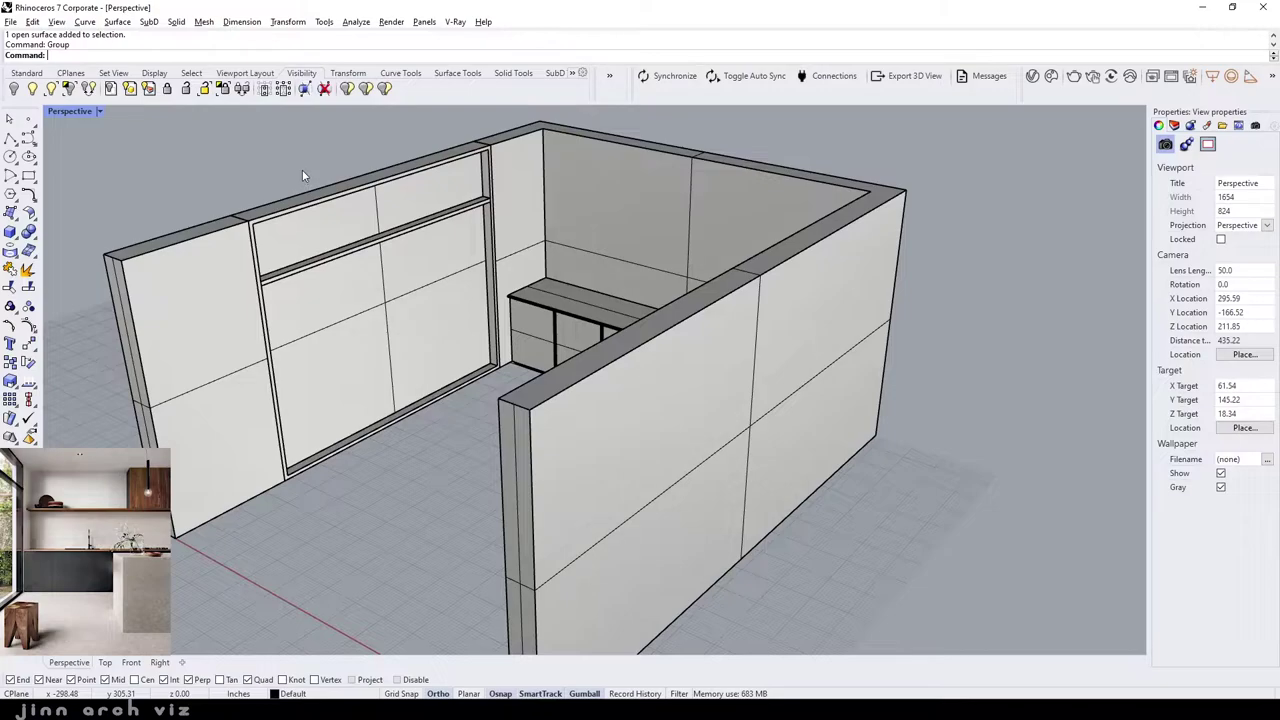
right_drag(305, 214, 479, 258)
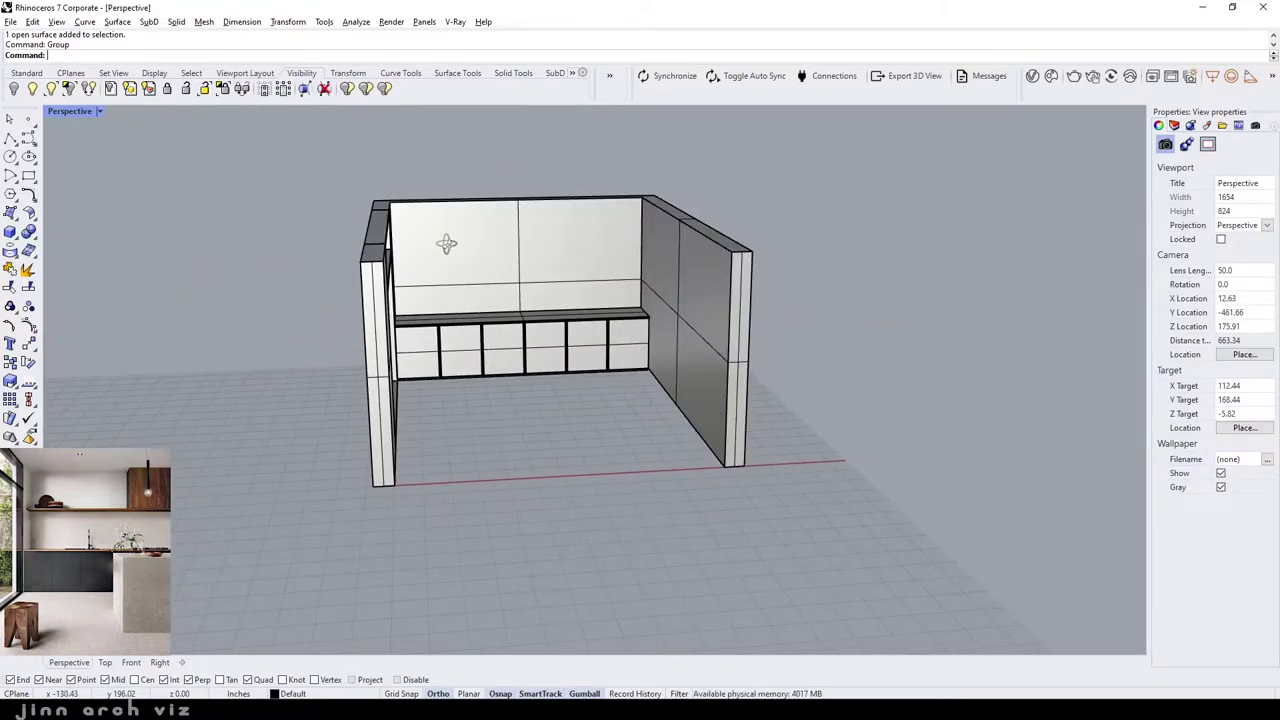
right_drag(479, 258, 437, 251)
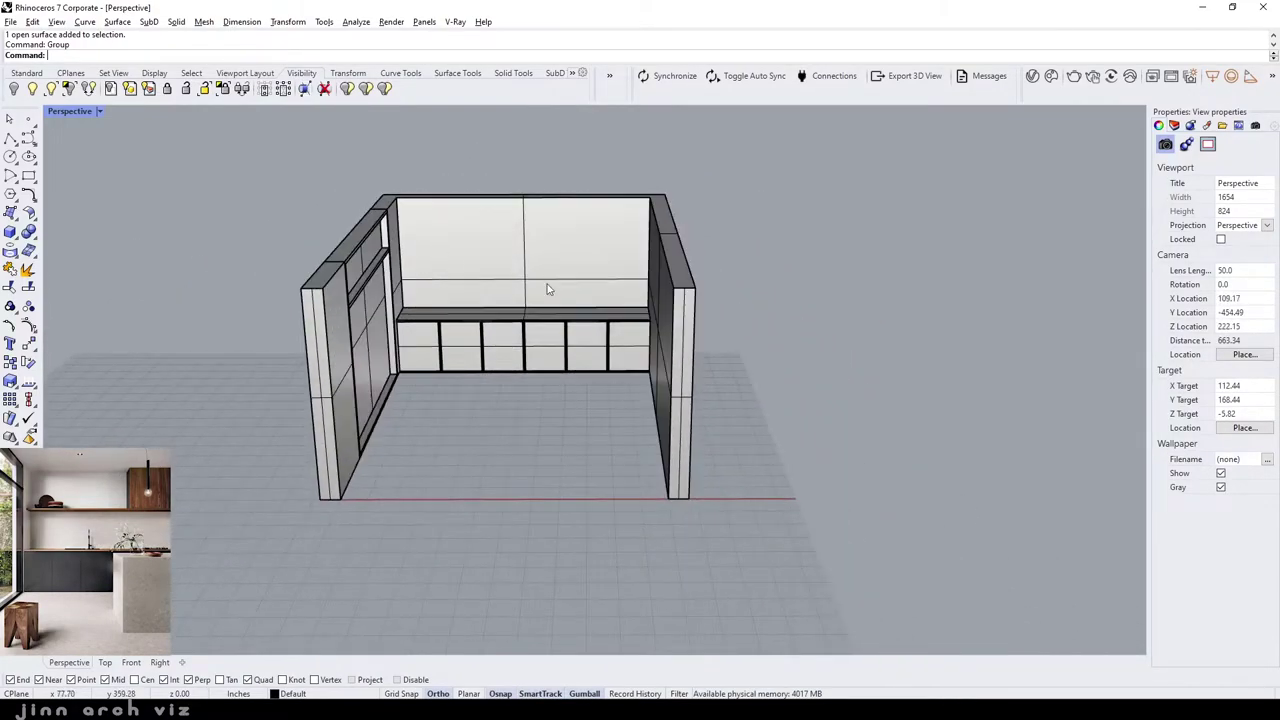
scroll(530, 338, up, 3)
scroll(530, 338, up, 4)
scroll(534, 320, down, 2)
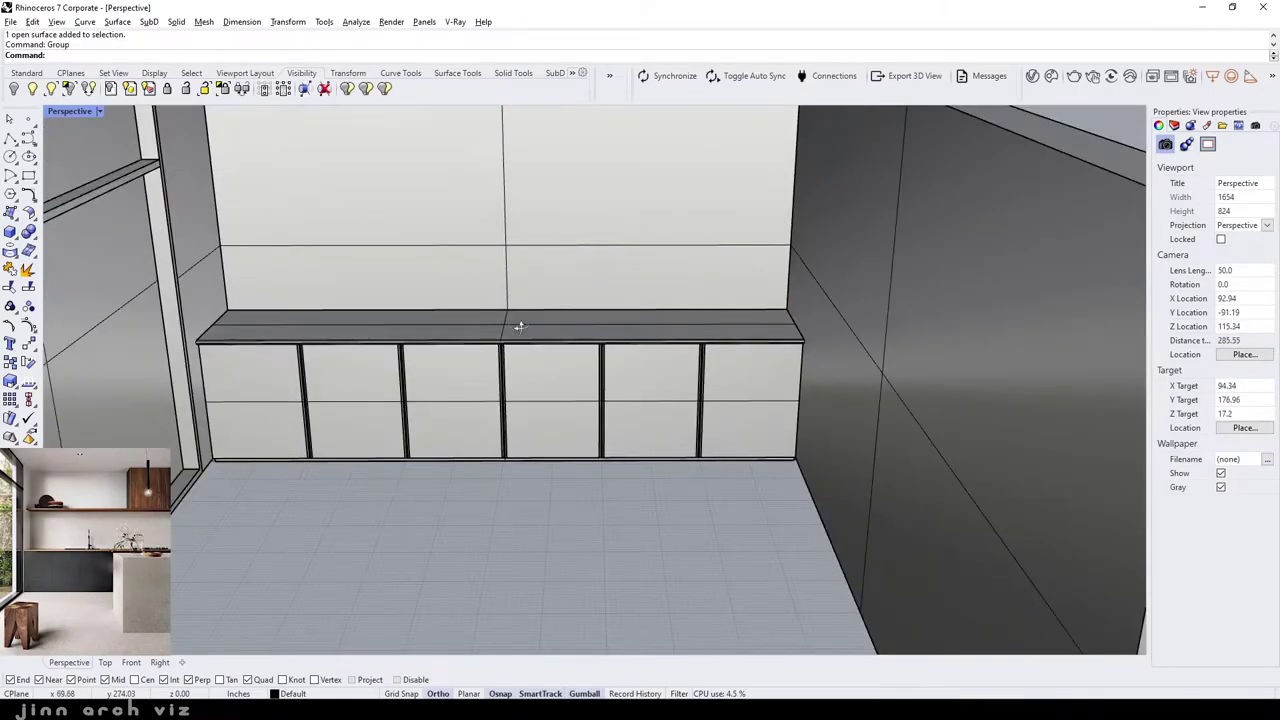
right_drag(534, 320, 524, 273)
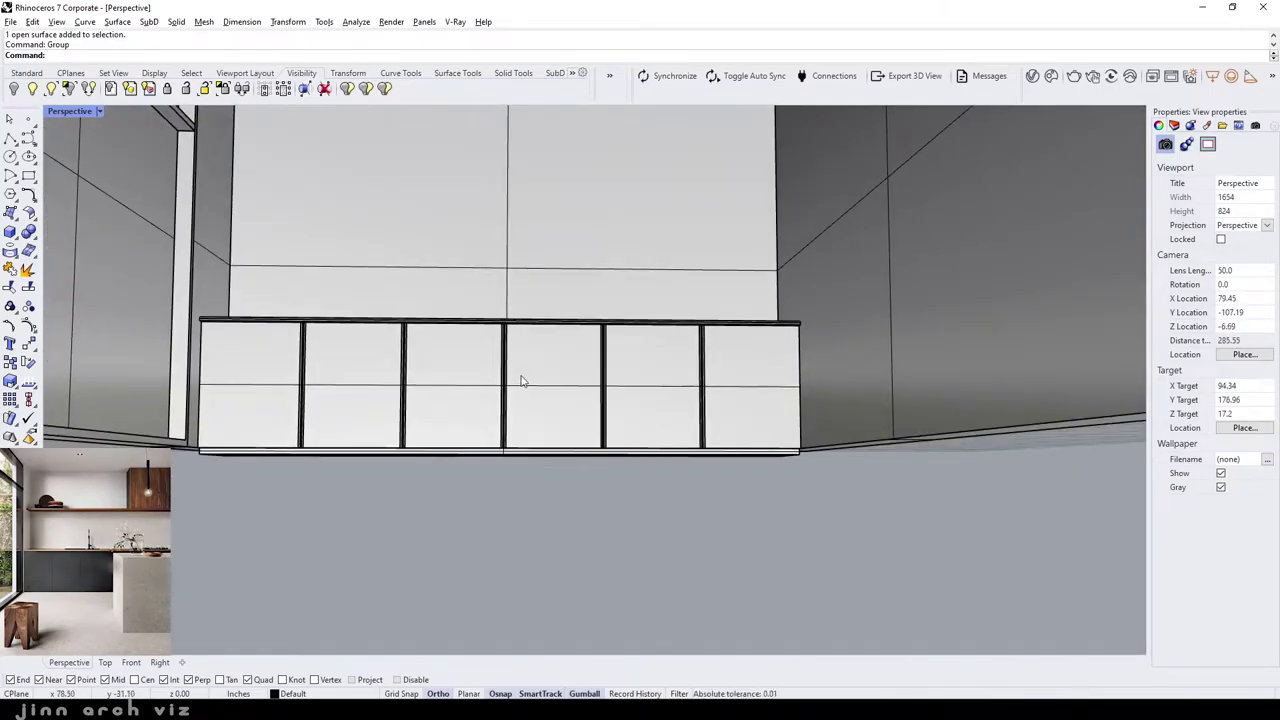
scroll(533, 375, down, 3)
right_drag(530, 400, 562, 462)
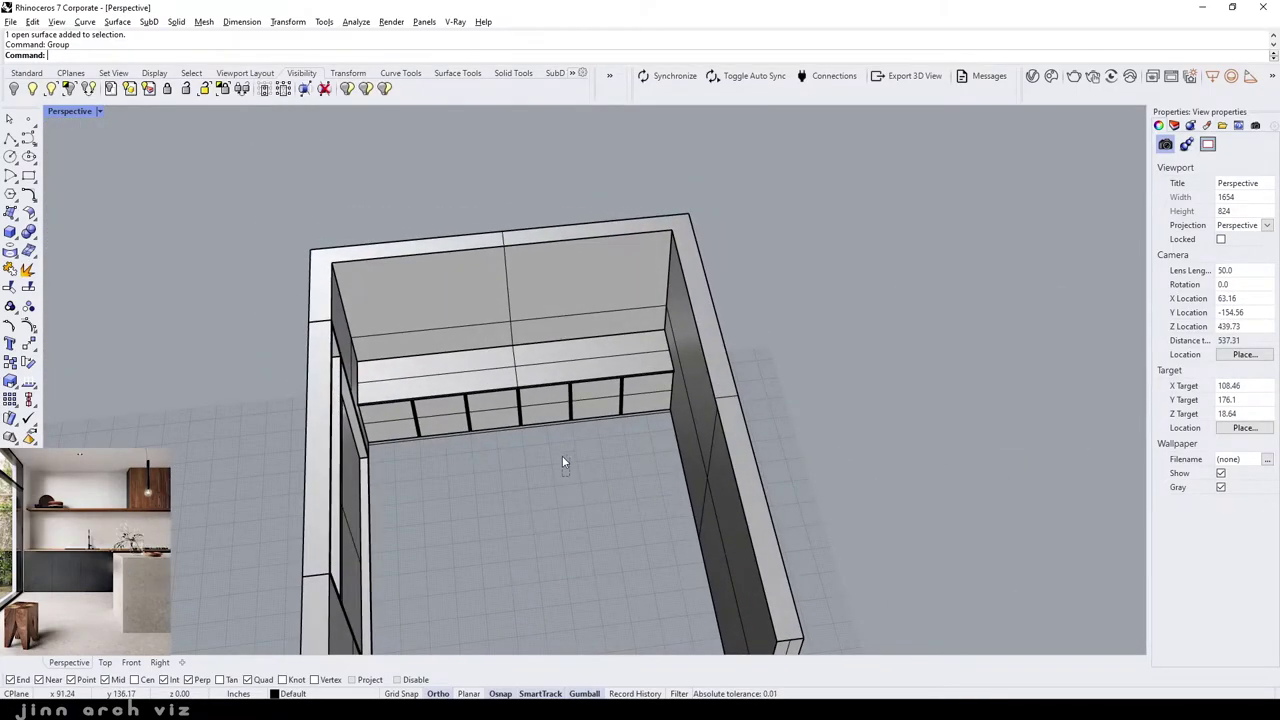
- Select only the back-wall cabinets, dropping stray curves, walls and floor edges
drag(541, 391, 543, 374)
scroll(590, 432, up, 3)
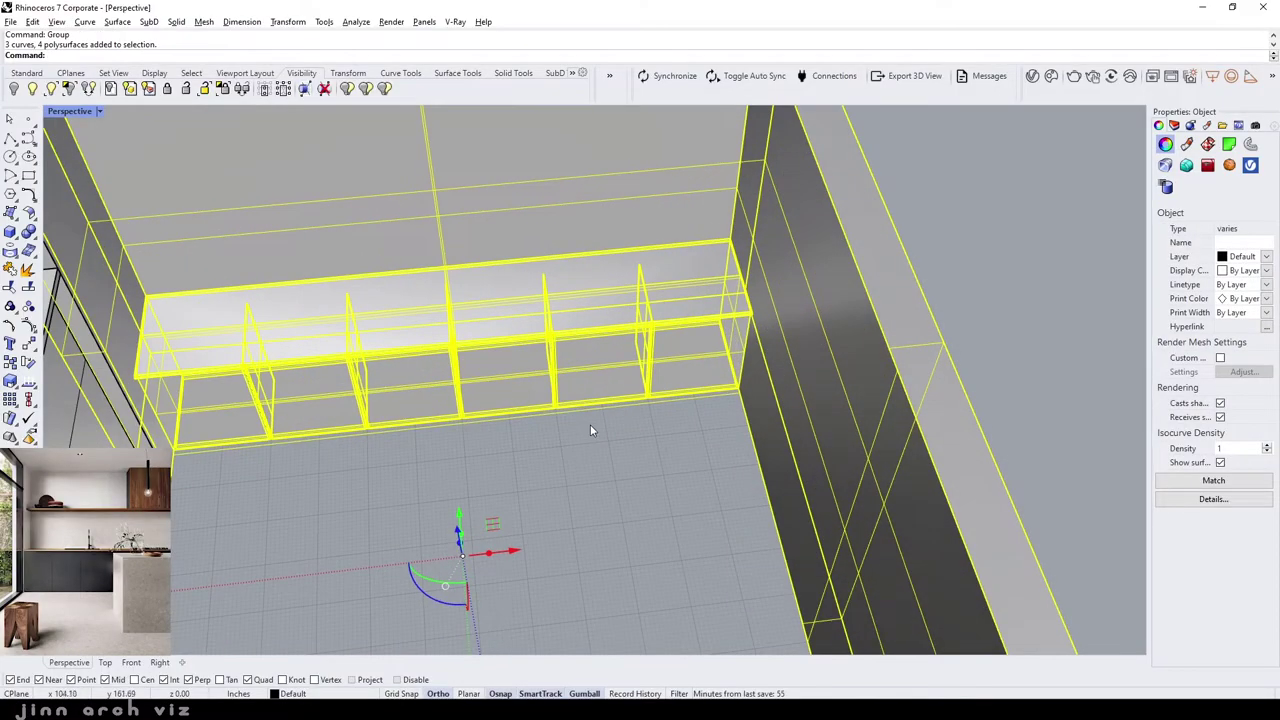
ctrl+click(592, 412)
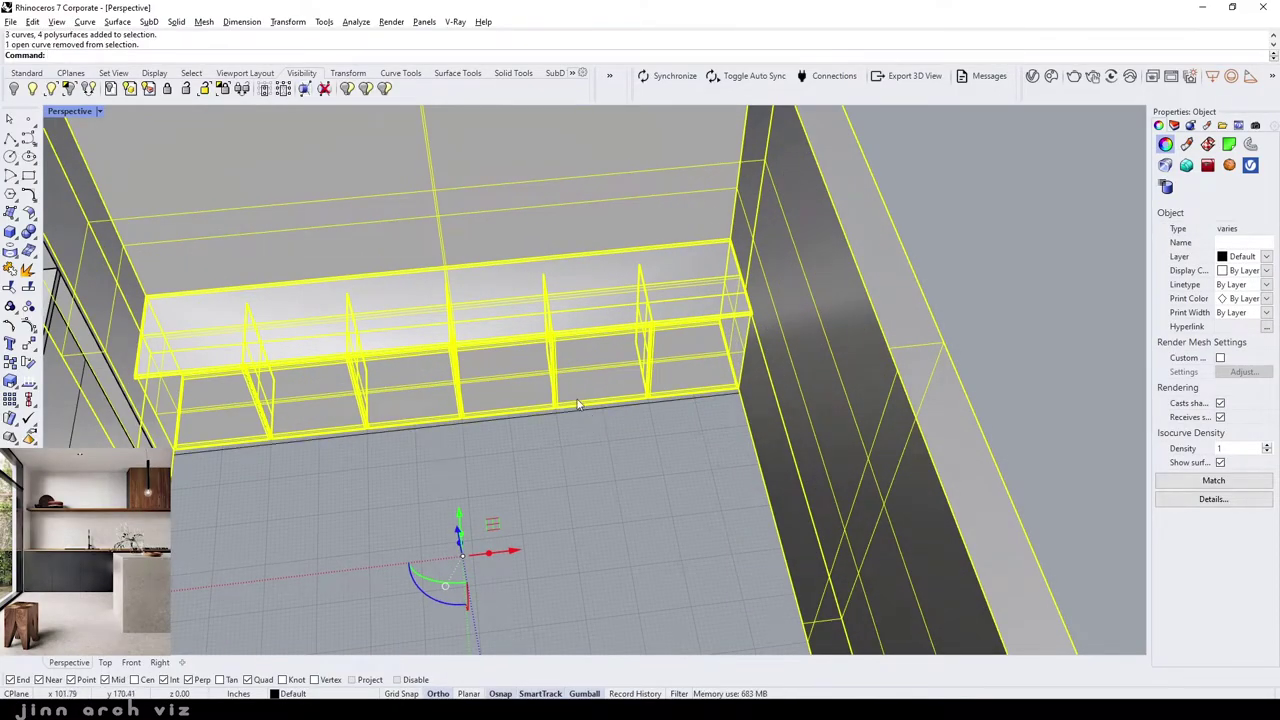
scroll(649, 270, down, 2)
ctrl+drag(556, 231, 556, 232)
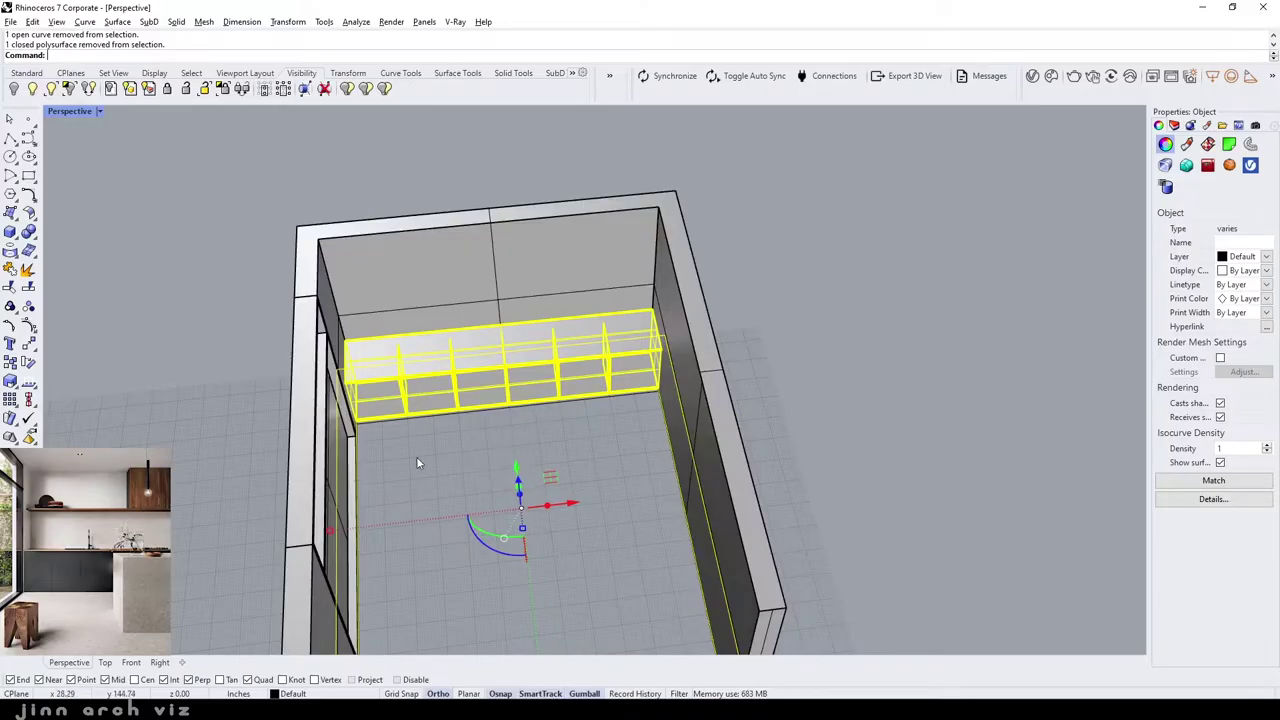
ctrl+click(390, 485)
right_drag(565, 507, 563, 425)
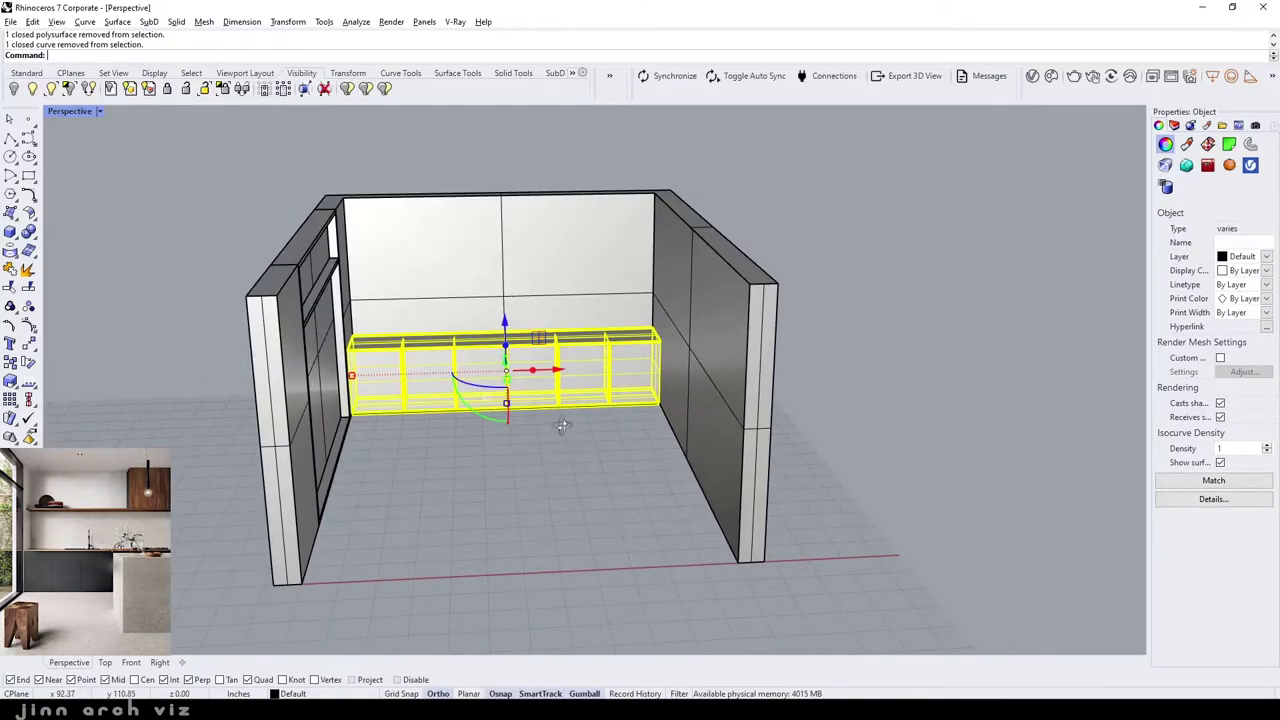
- Raise the selected cabinets 0.5 inch in the Front view, then return to Perspective
click(131, 663)
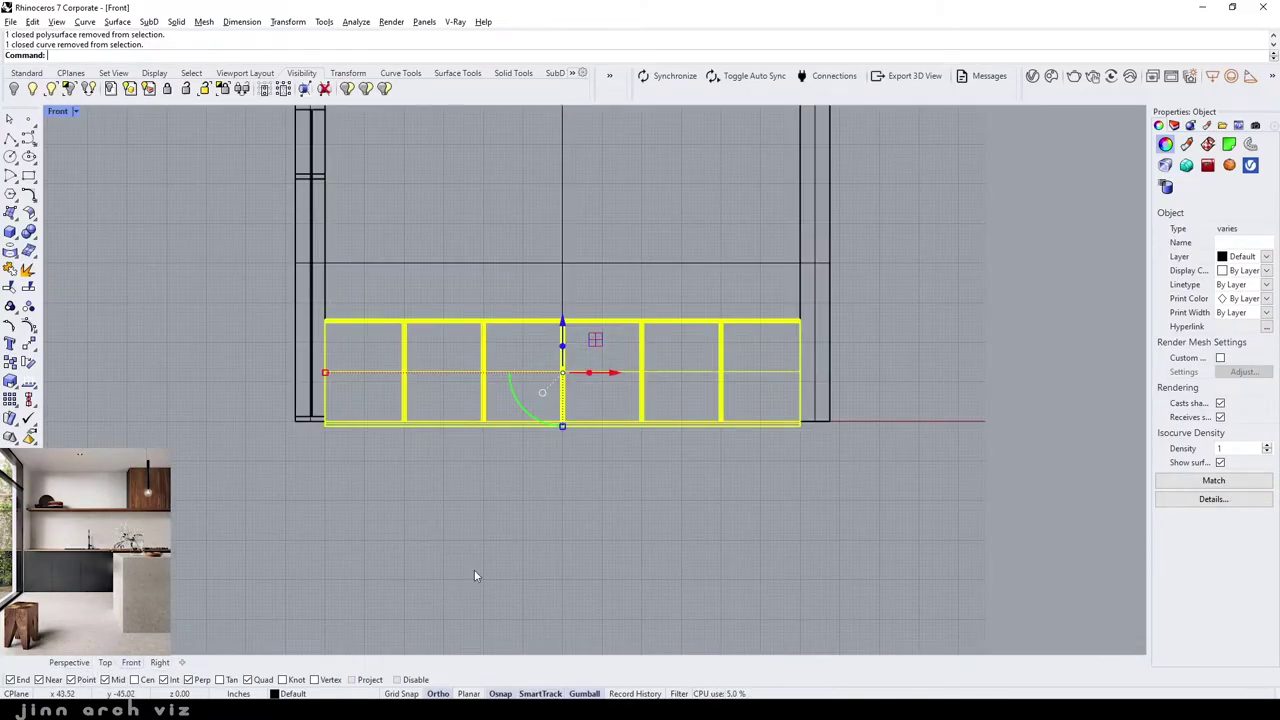
click(562, 323)
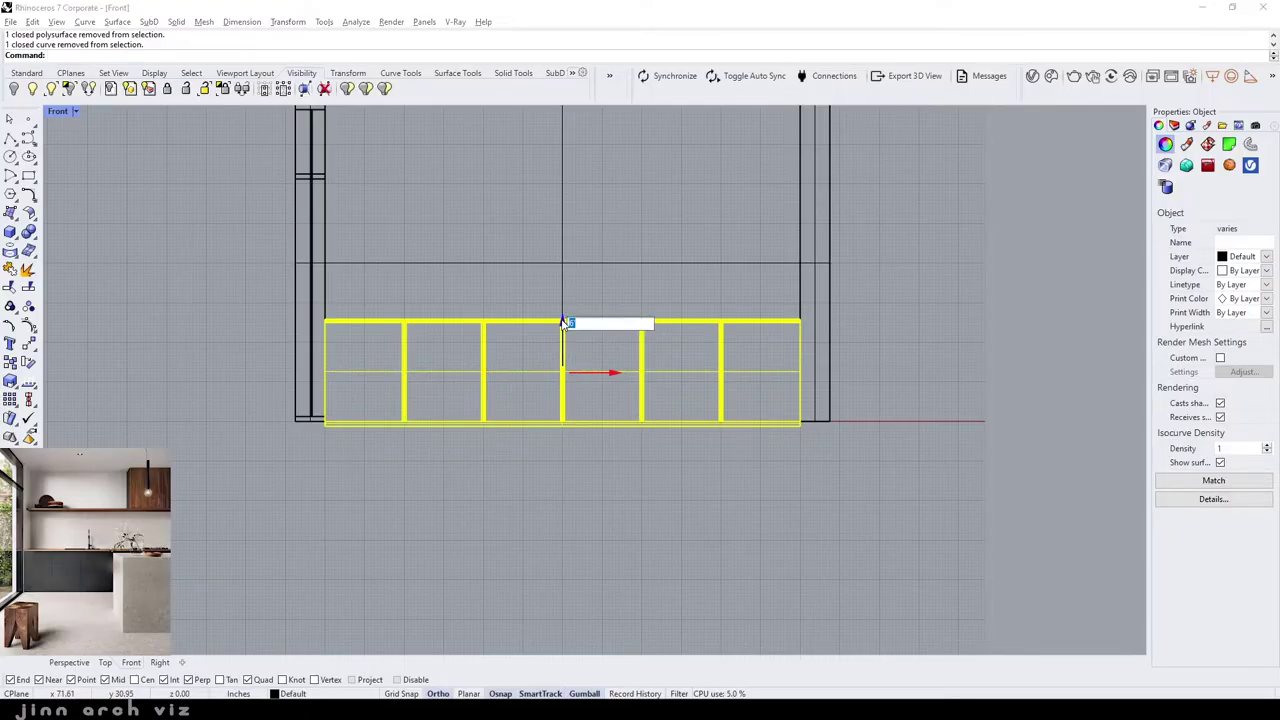
text(0.5)
key(Return)
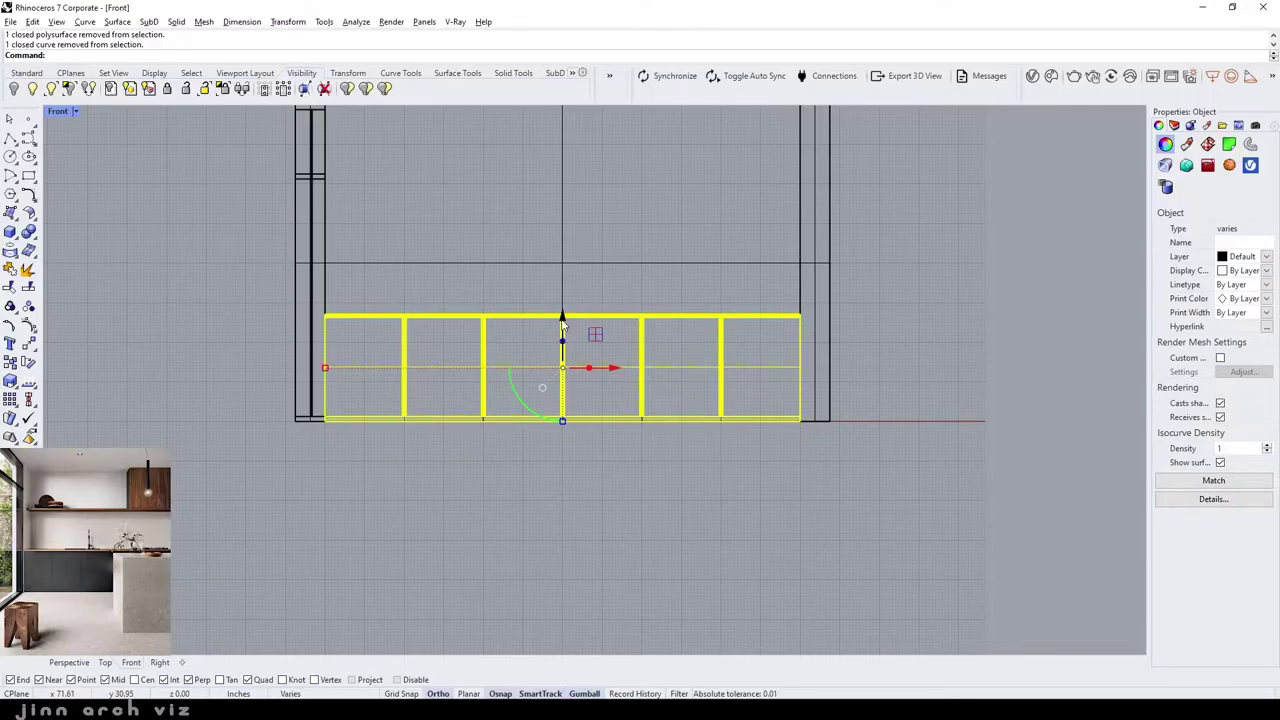
scroll(800, 425, up, 3)
scroll(785, 449, up, 3)
scroll(786, 442, down, 4)
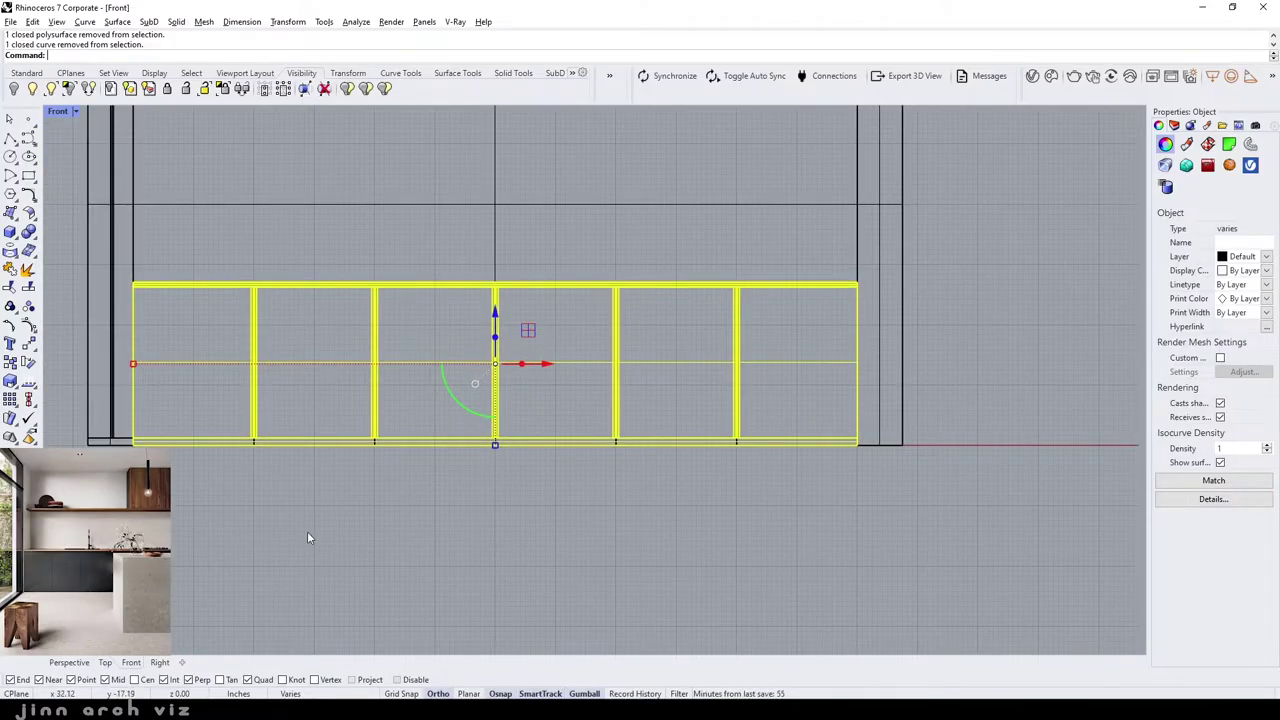
scroll(282, 553, up, 2)
scroll(256, 472, down, 2)
scroll(256, 472, down, 2)
click(69, 662)
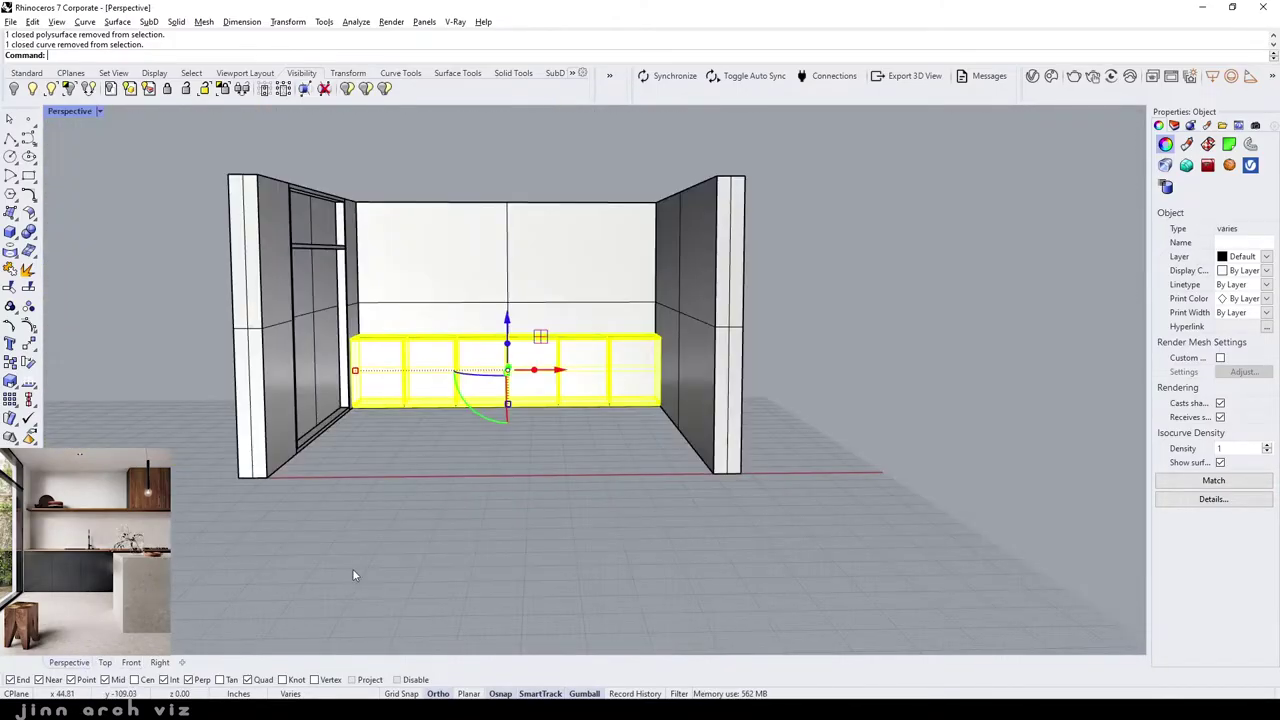
click(500, 453)
mouse_move(500, 453)
right_down()
mouse_move(528, 437)
mouse_move(478, 420)
right_up()
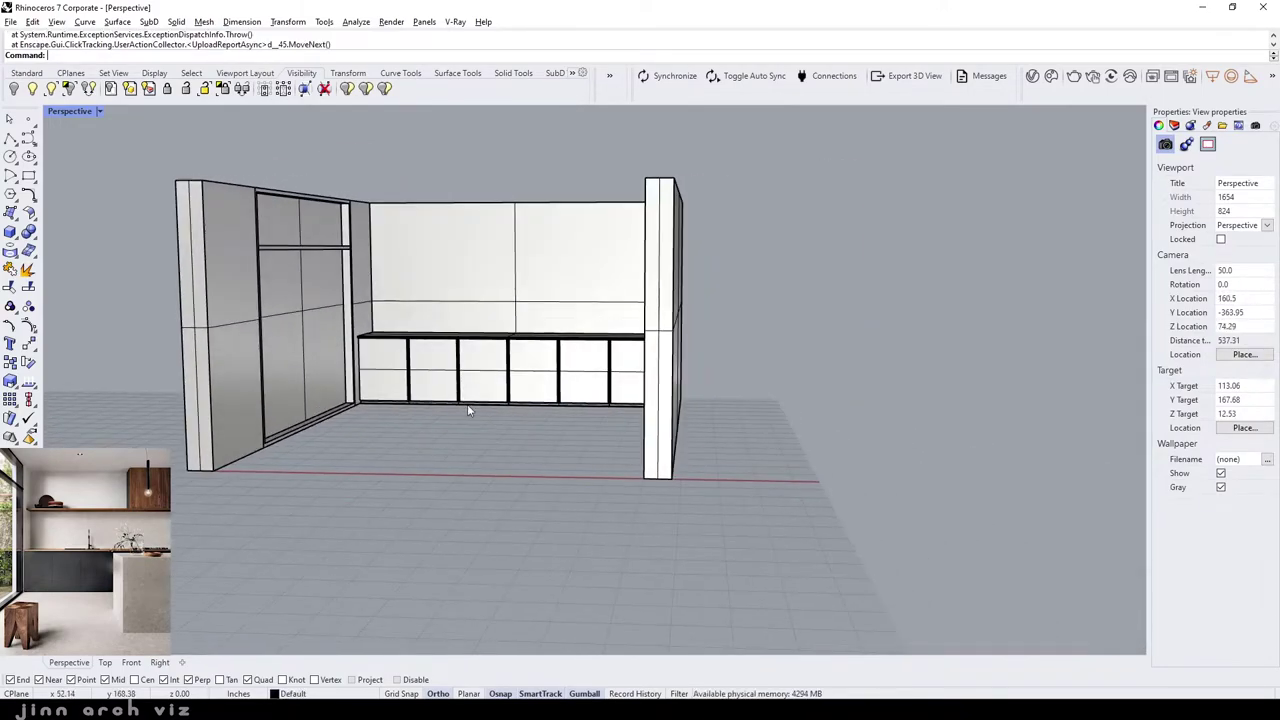
scroll(431, 311, up, 3)
scroll(462, 314, down, 3)
key(ctrl+g)
- Finish the grouping, then raise the upper shelf 15 units in Front view, then 6 more
key(Return)
right_drag(502, 348, 525, 338)
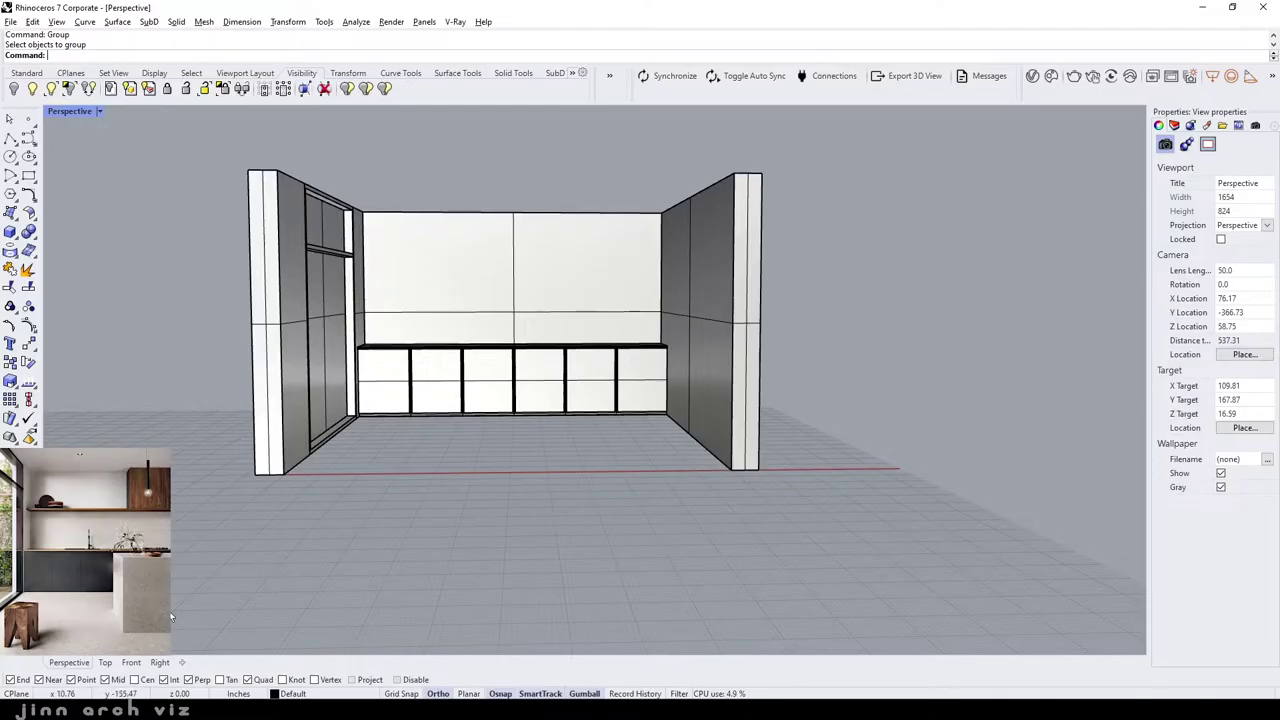
click(131, 662)
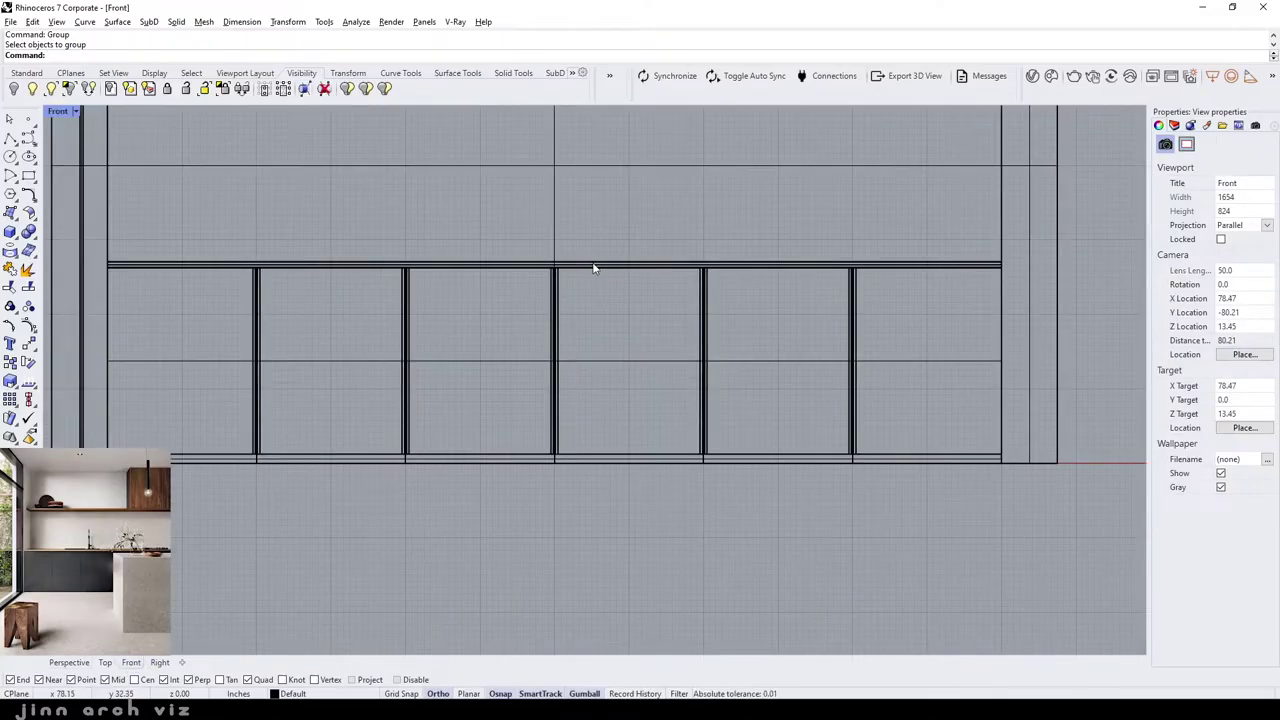
click(594, 266)
scroll(575, 255, down, 2)
scroll(575, 255, up, 2)
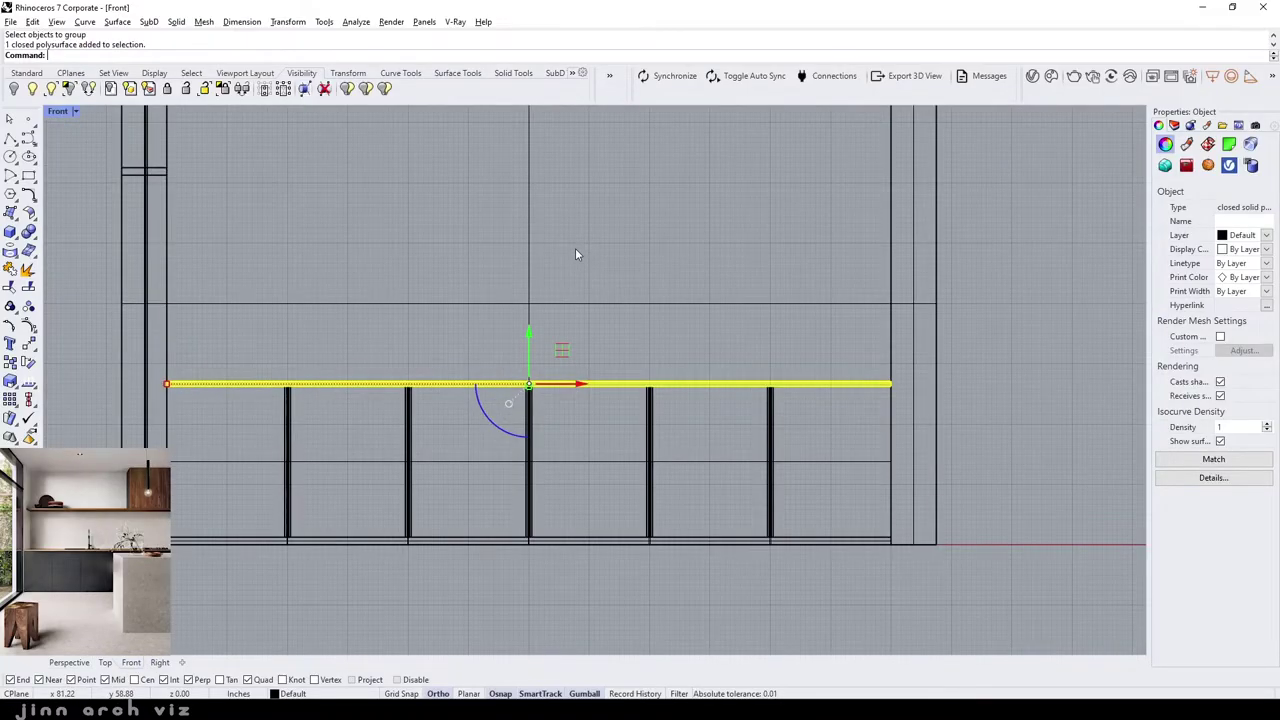
click(529, 327)
scroll(615, 330, down, 3)
text(15)
key(Return)
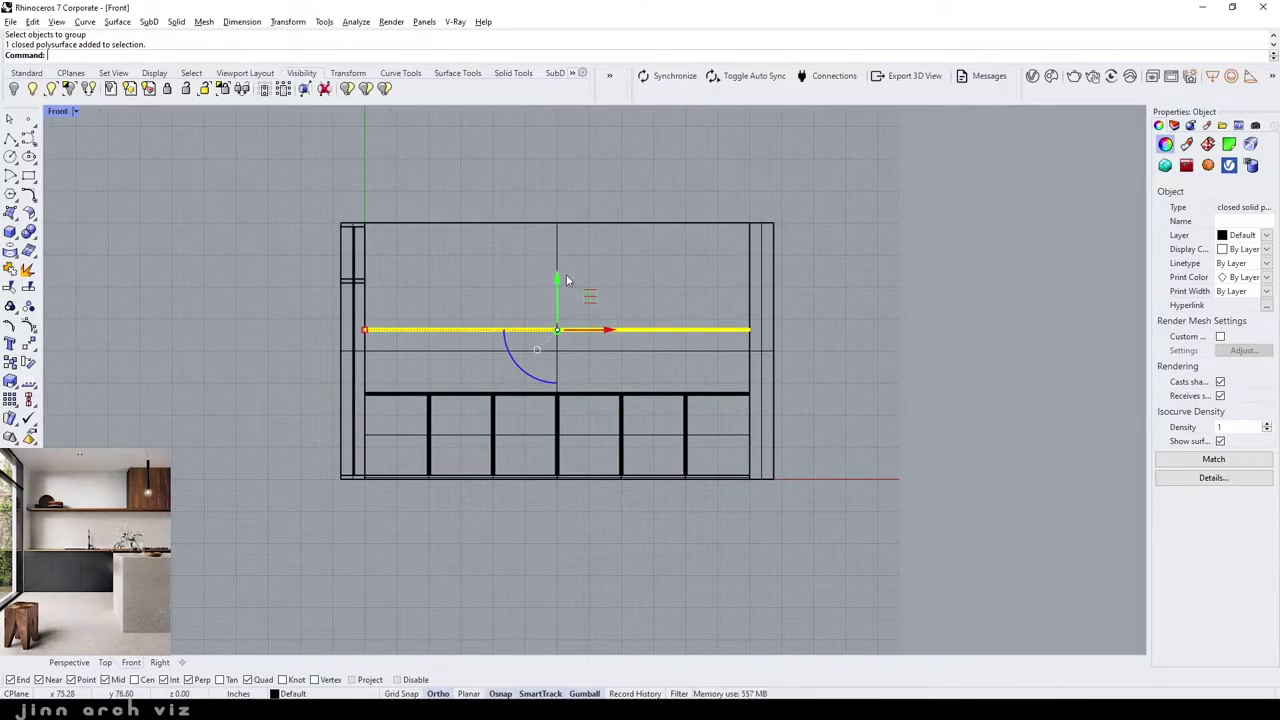
click(559, 278)
key(Return)
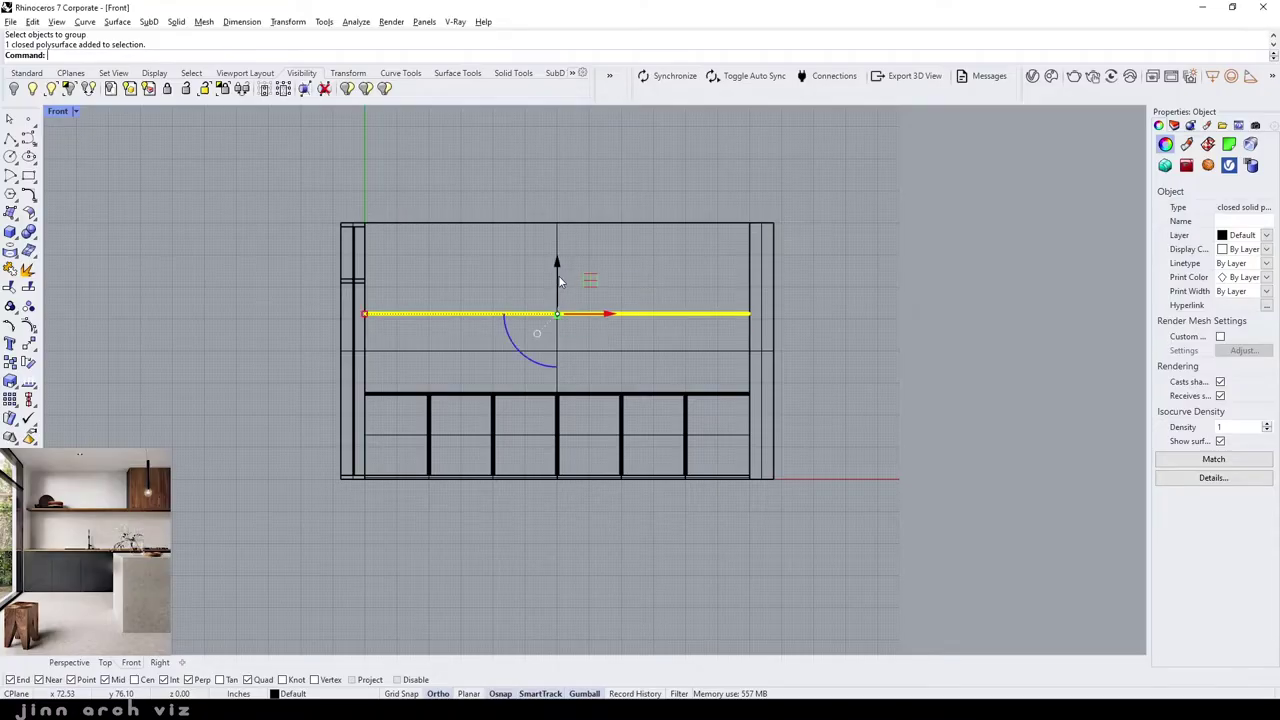
key(Escape)
- Orbit the Perspective view and bring up the Modern Kitchen reference photo for comparison
right_drag(551, 353, 483, 368)
scroll(483, 368, down, 1)
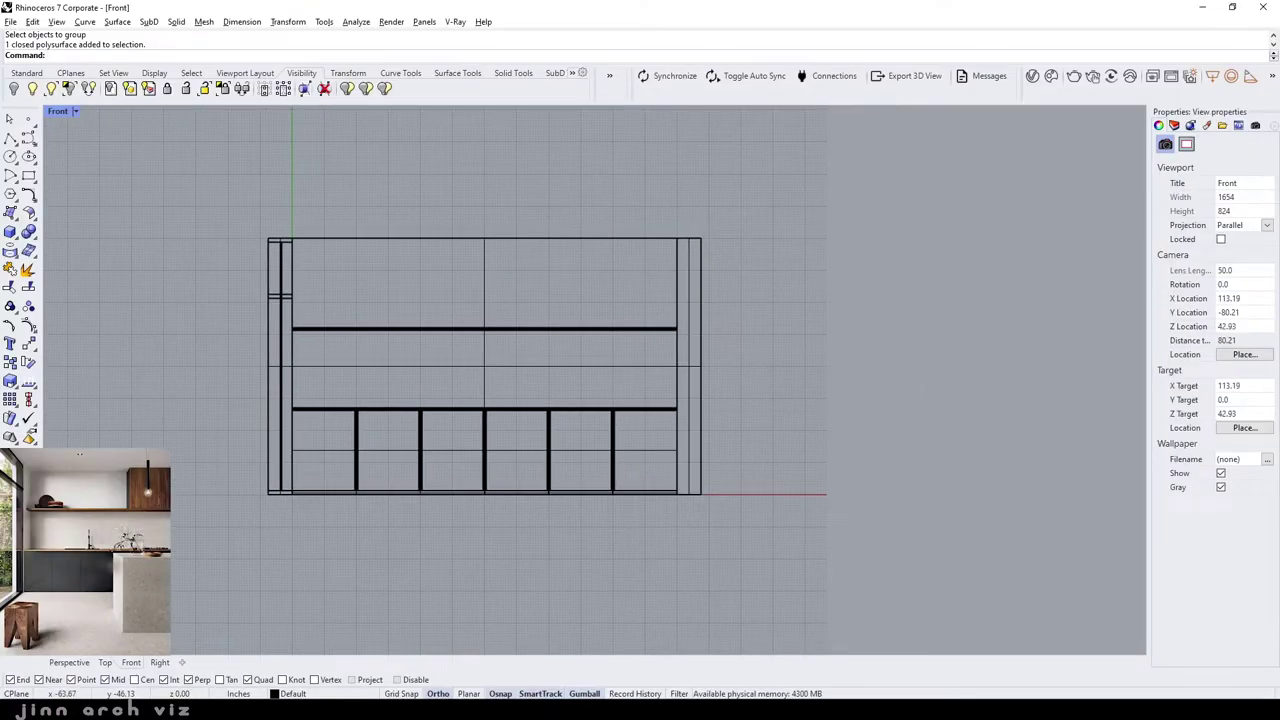
click(69, 662)
mouse_move(487, 465)
right_down()
mouse_move(467, 465)
mouse_move(511, 537)
mouse_move(506, 478)
mouse_move(534, 466)
mouse_move(537, 481)
right_up()
scroll(621, 268, up, 2)
scroll(623, 277, up, 2)
scroll(622, 277, down, 2)
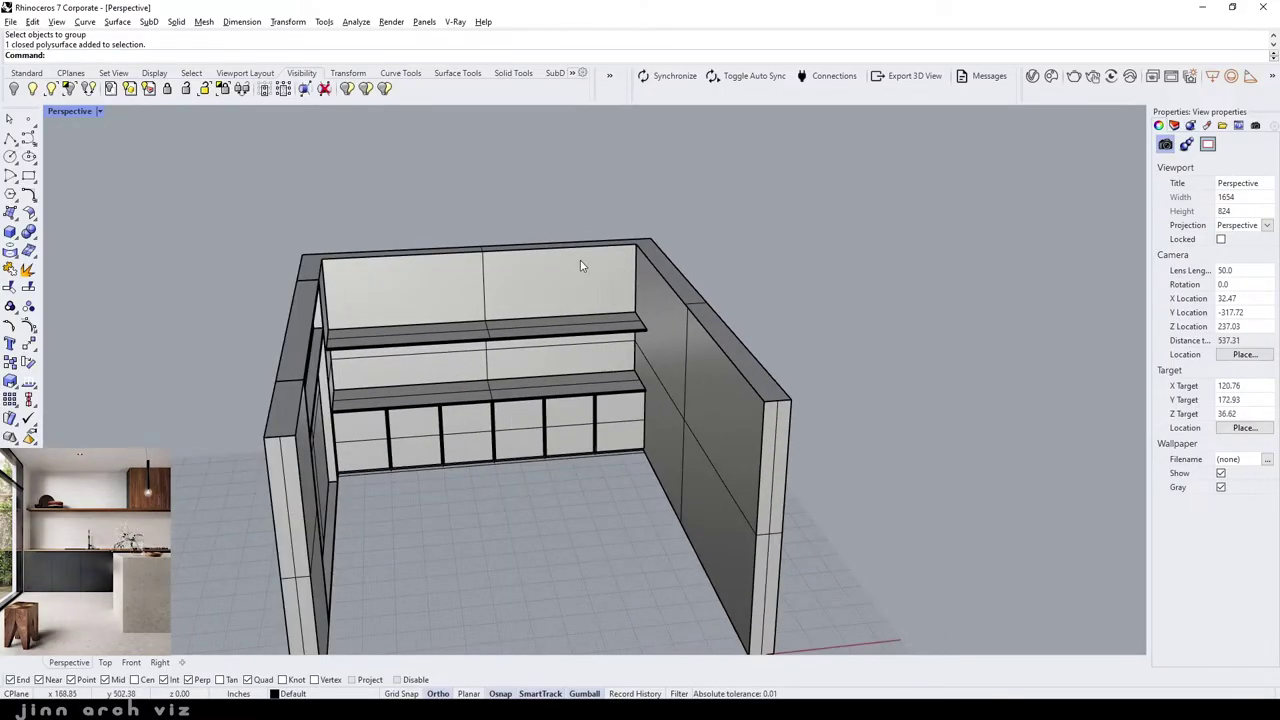
scroll(585, 294, down, 2)
scroll(585, 294, up, 2)
mouse_move(585, 294)
right_down()
mouse_move(545, 264)
mouse_move(583, 274)
mouse_move(470, 300)
right_up()
scroll(569, 283, up, 2)
key(alt+Tab)
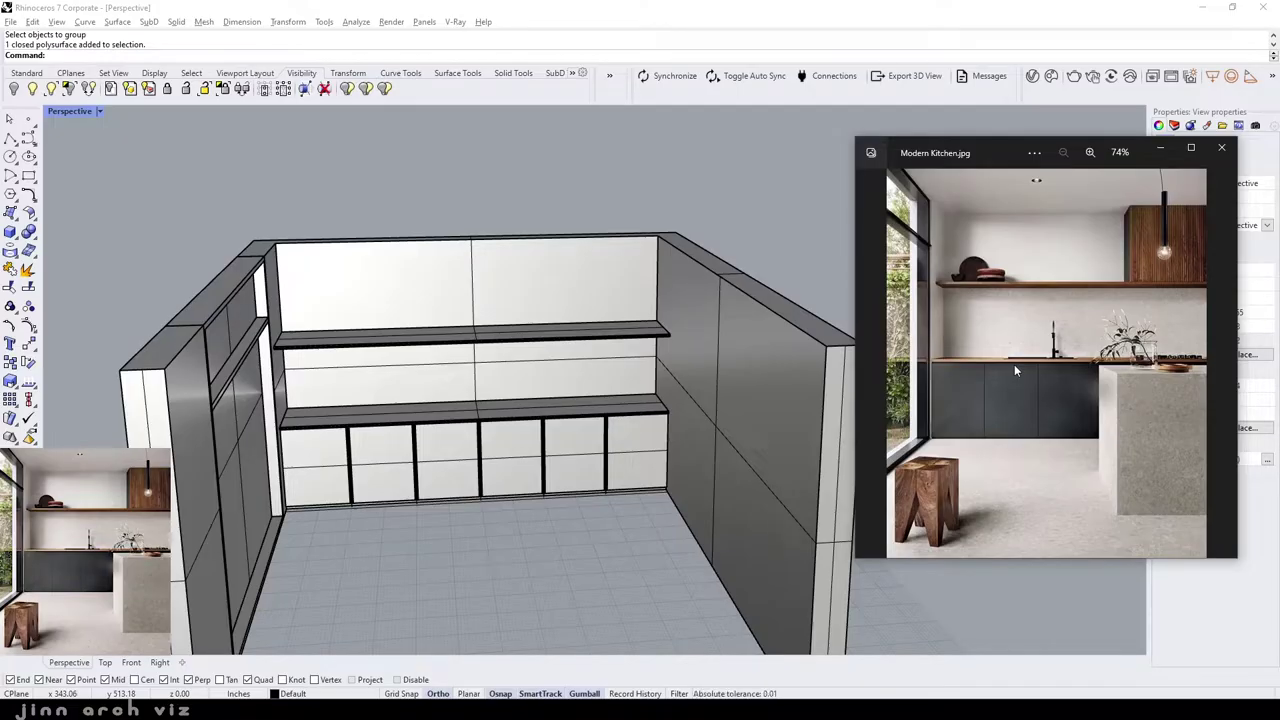
- Put the photo away and draw a box from the shelf's right corner up to the wall top
click(1163, 150)
scroll(551, 371, up, 3)
scroll(591, 291, up, 3)
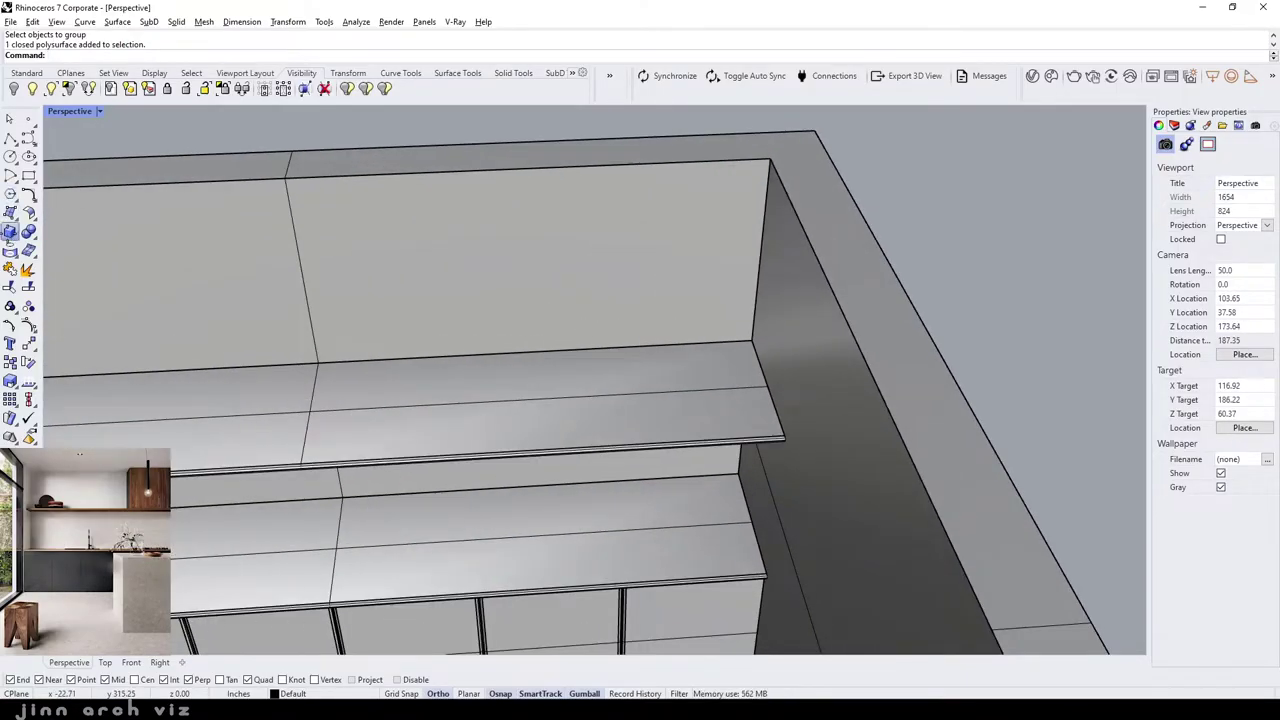
click(10, 231)
click(753, 342)
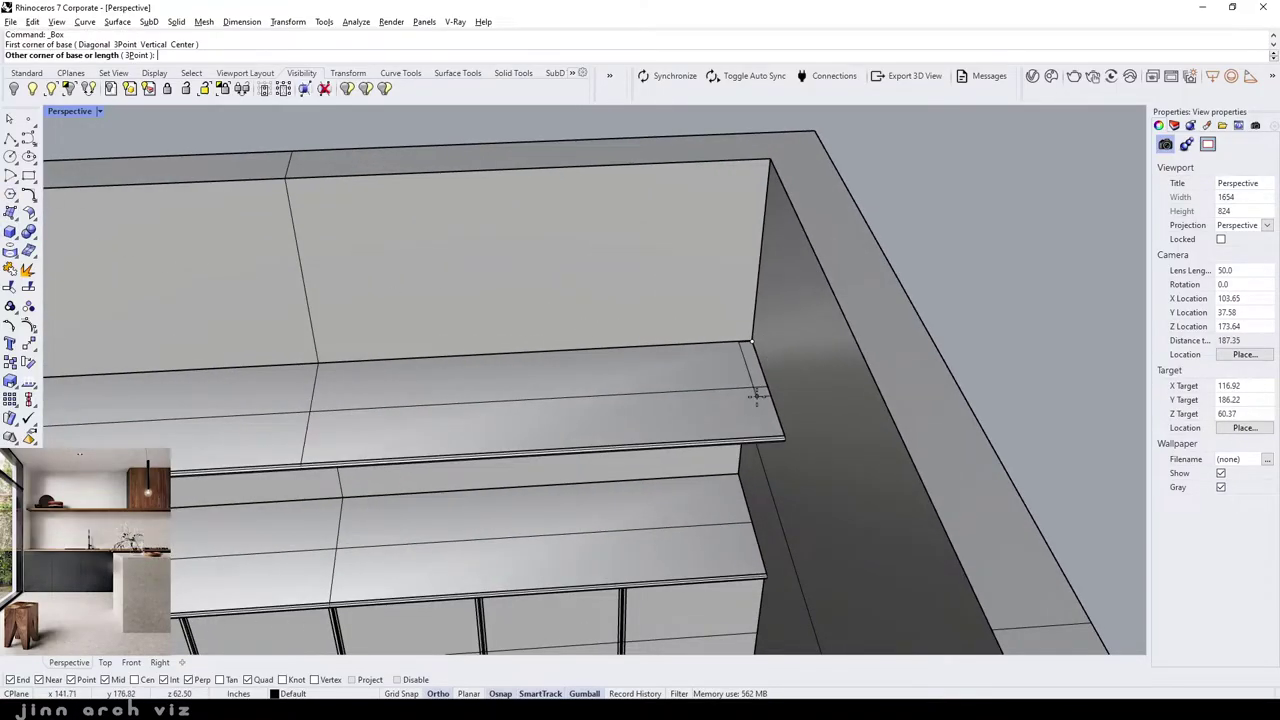
key(Escape)
key(Return)
click(753, 342)
scroll(580, 420, down, 3)
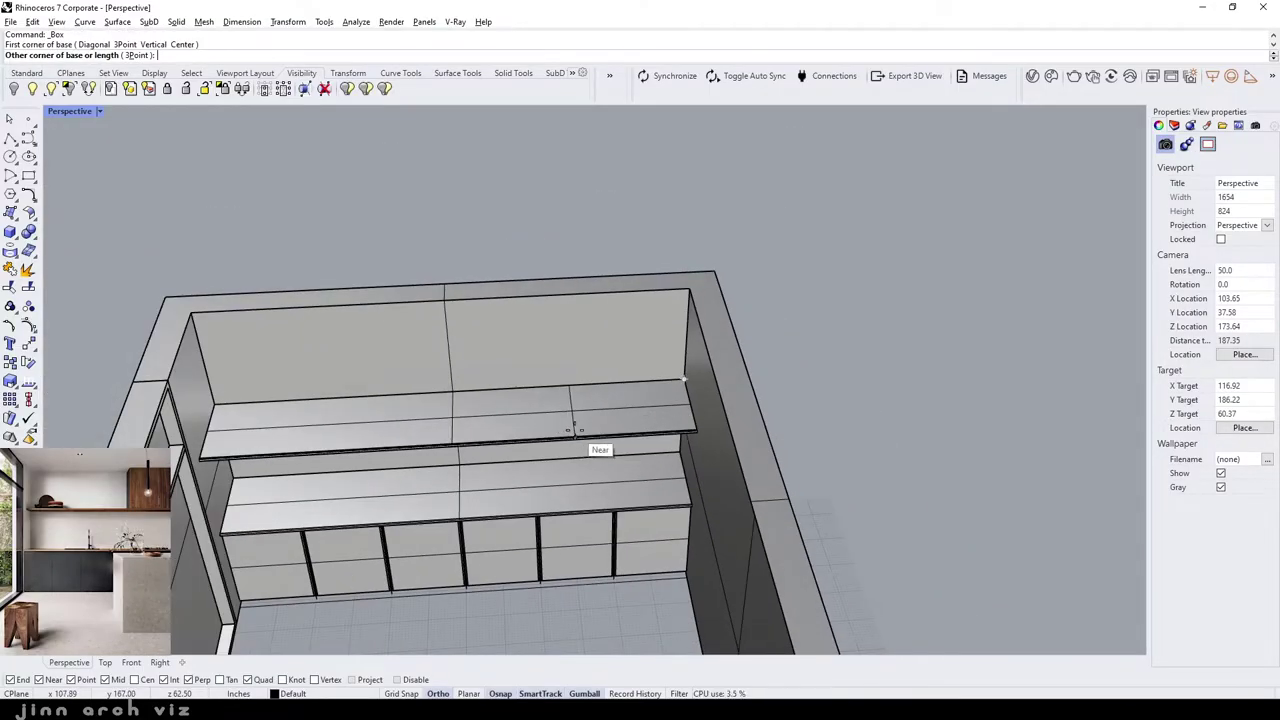
click(575, 429)
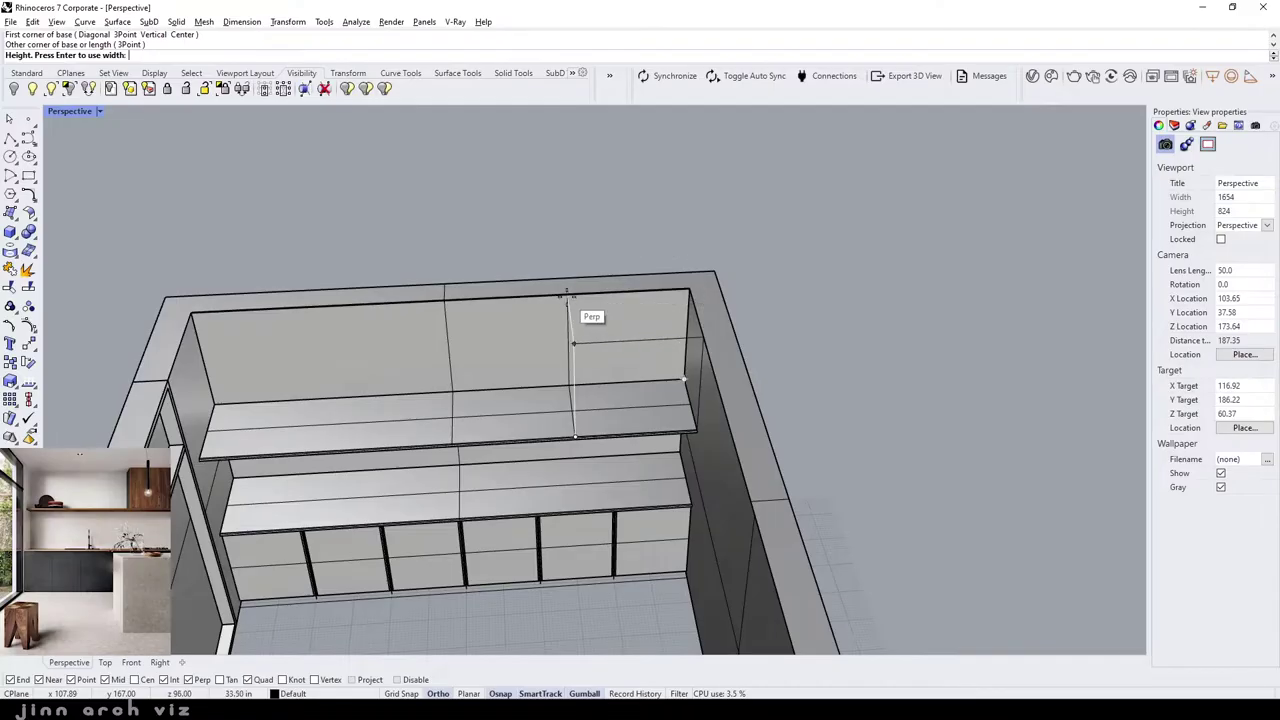
click(594, 338)
scroll(613, 417, down, 5)
- Orbit around the room to inspect the new upper cabinet box from front and angled views
key(Return)
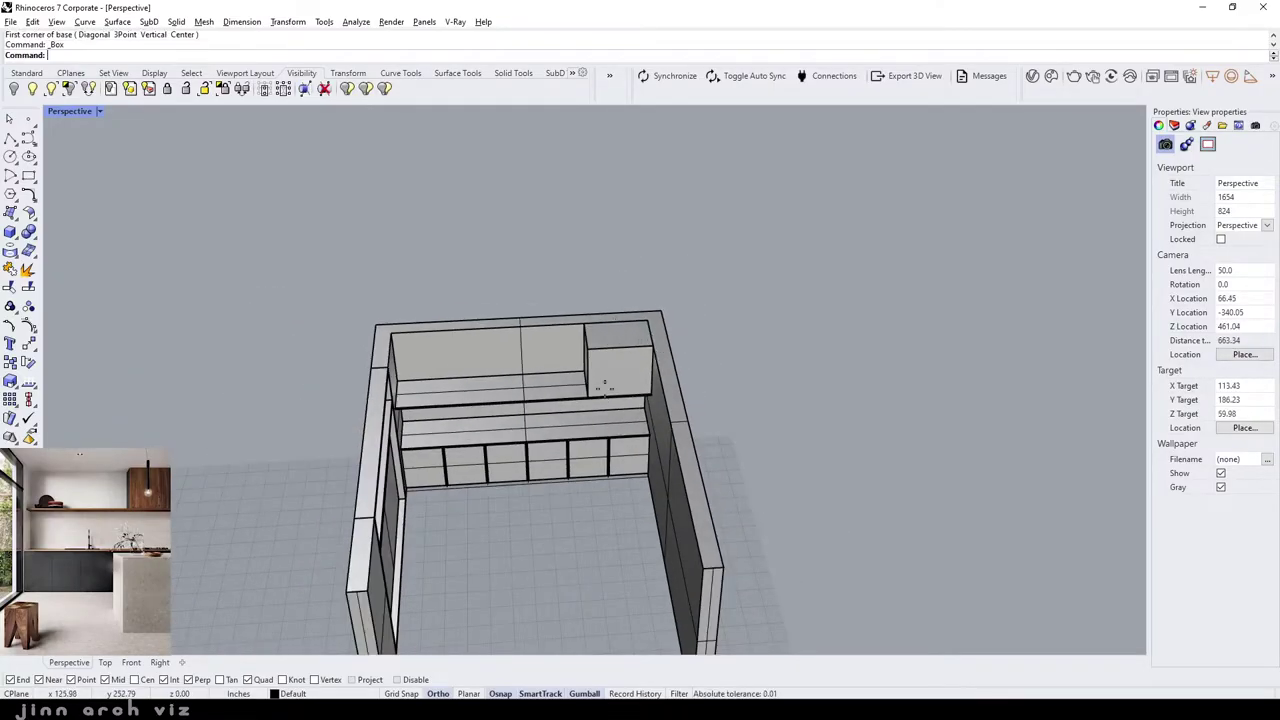
right_drag(606, 313, 598, 268)
scroll(598, 268, up, 3)
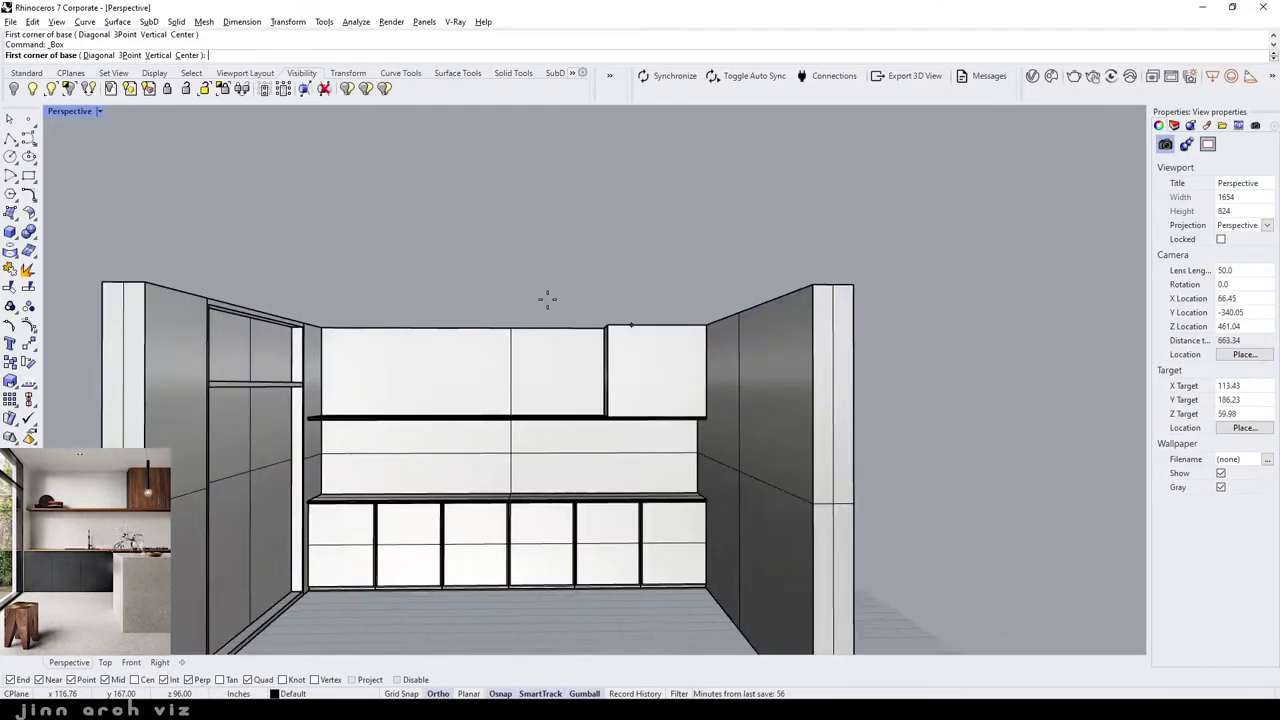
key(Escape)
scroll(573, 318, up, 2)
scroll(580, 335, down, 2)
scroll(586, 347, down, 2)
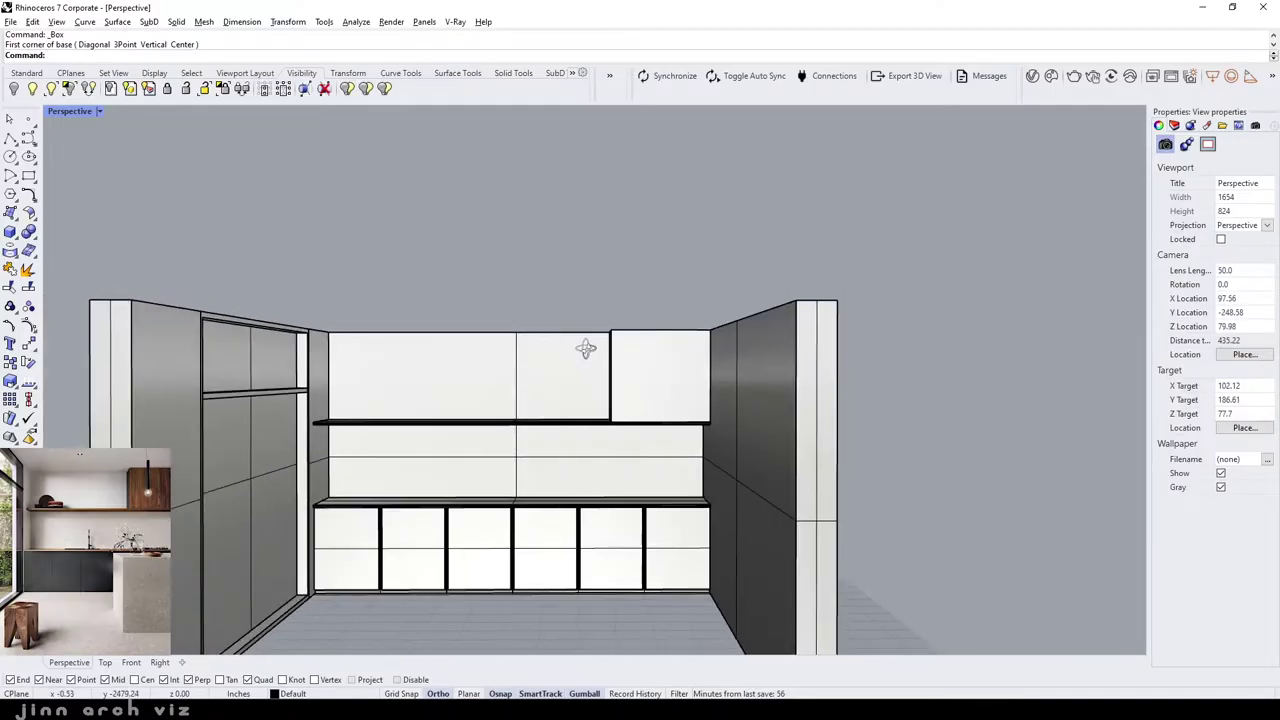
scroll(590, 352, down, 2)
right_drag(600, 360, 619, 368)
scroll(619, 370, up, 3)
scroll(620, 400, down, 2)
key(Return)
scroll(672, 416, up, 3)
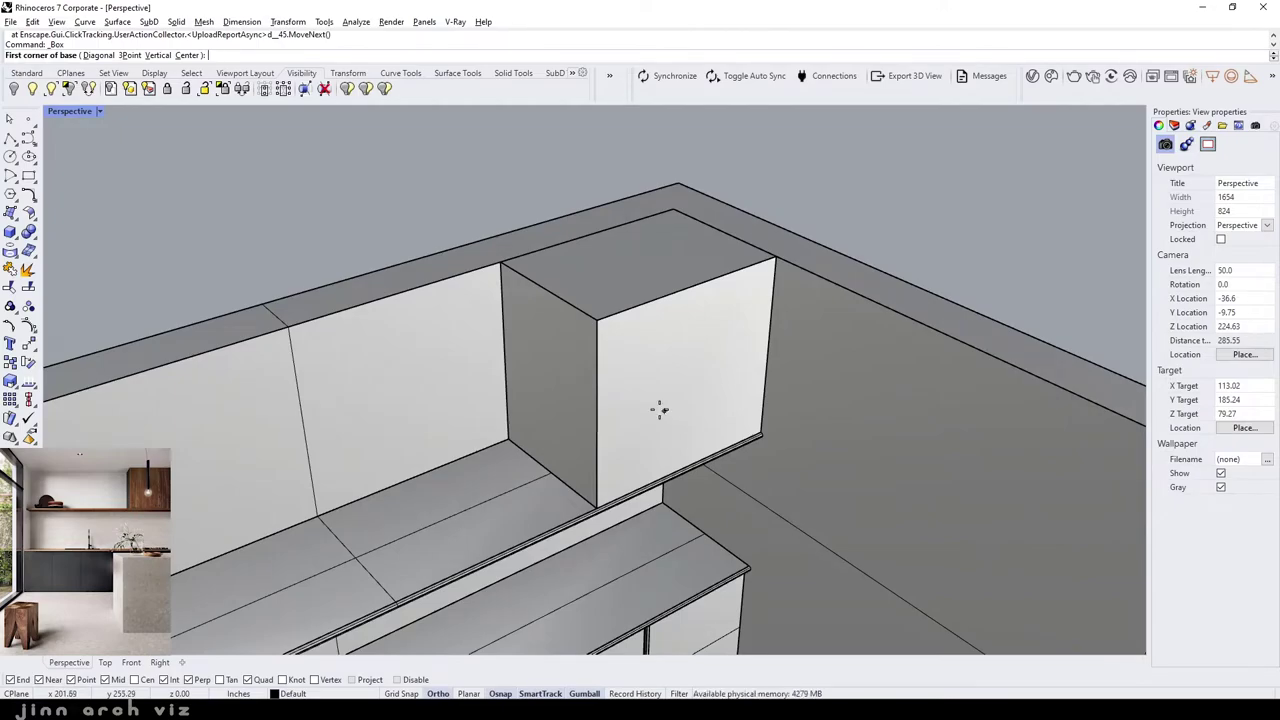
click(9, 118)
right_drag(60, 160, 183, 190)
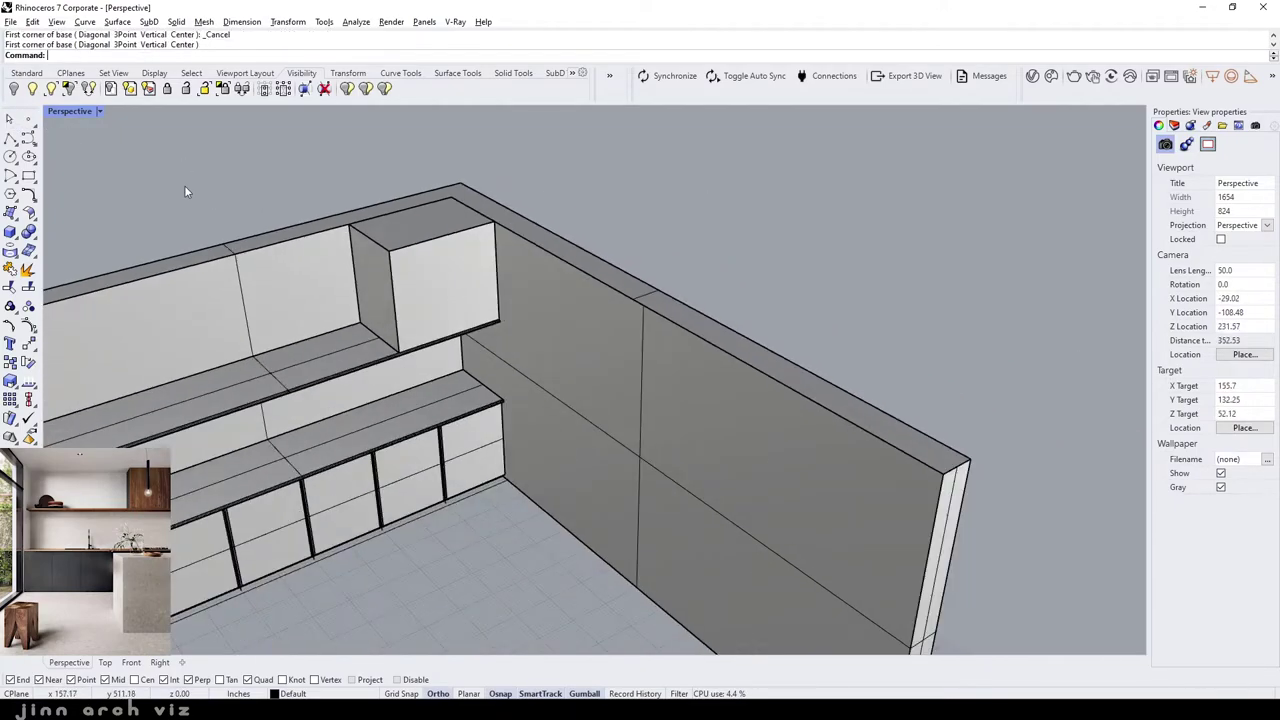
- Isolate the upper cabinet box so only it is visible, and select it
scroll(400, 245, up, 2)
click(403, 261)
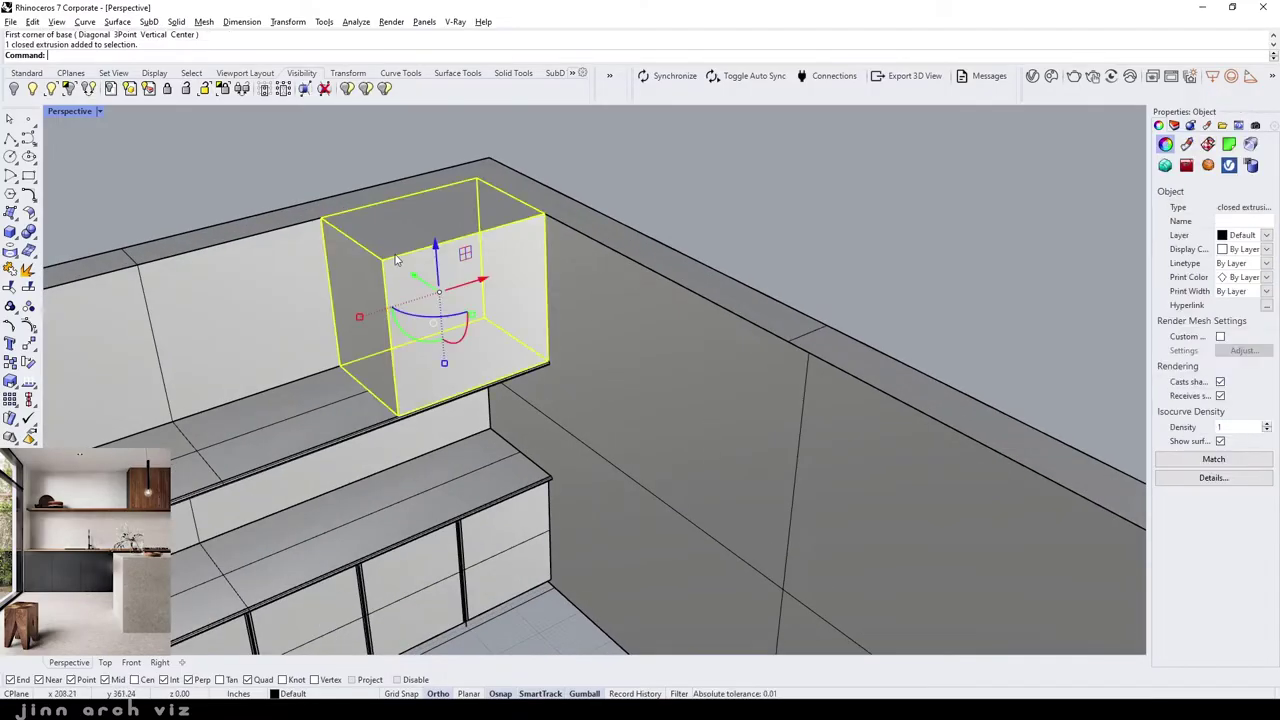
click(68, 88)
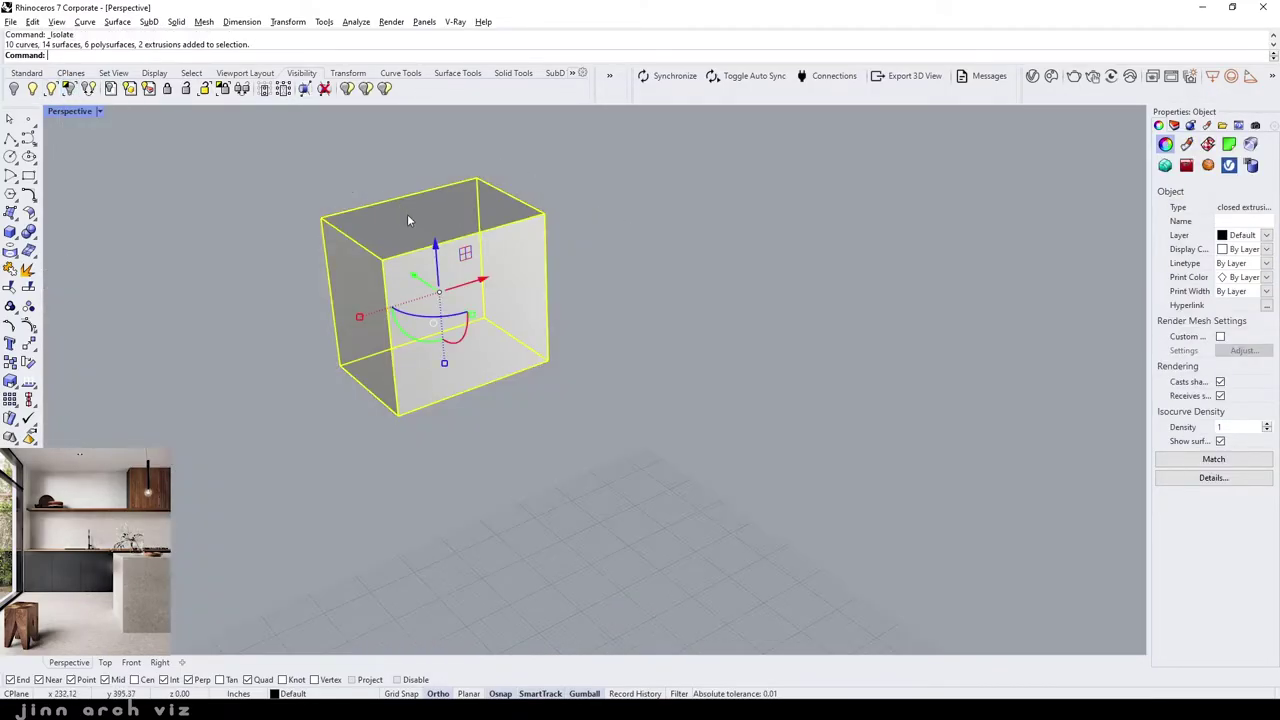
click(644, 308)
right_drag(644, 308, 569, 266)
click(443, 285)
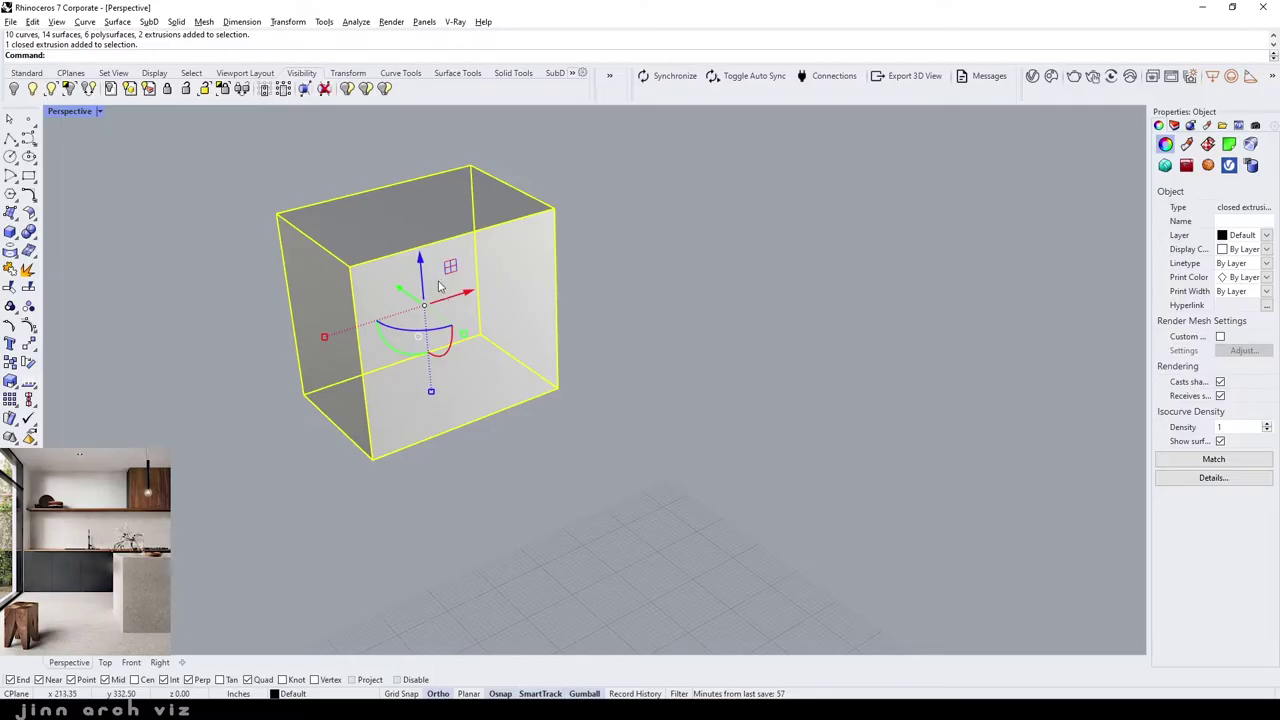
key(Escape)
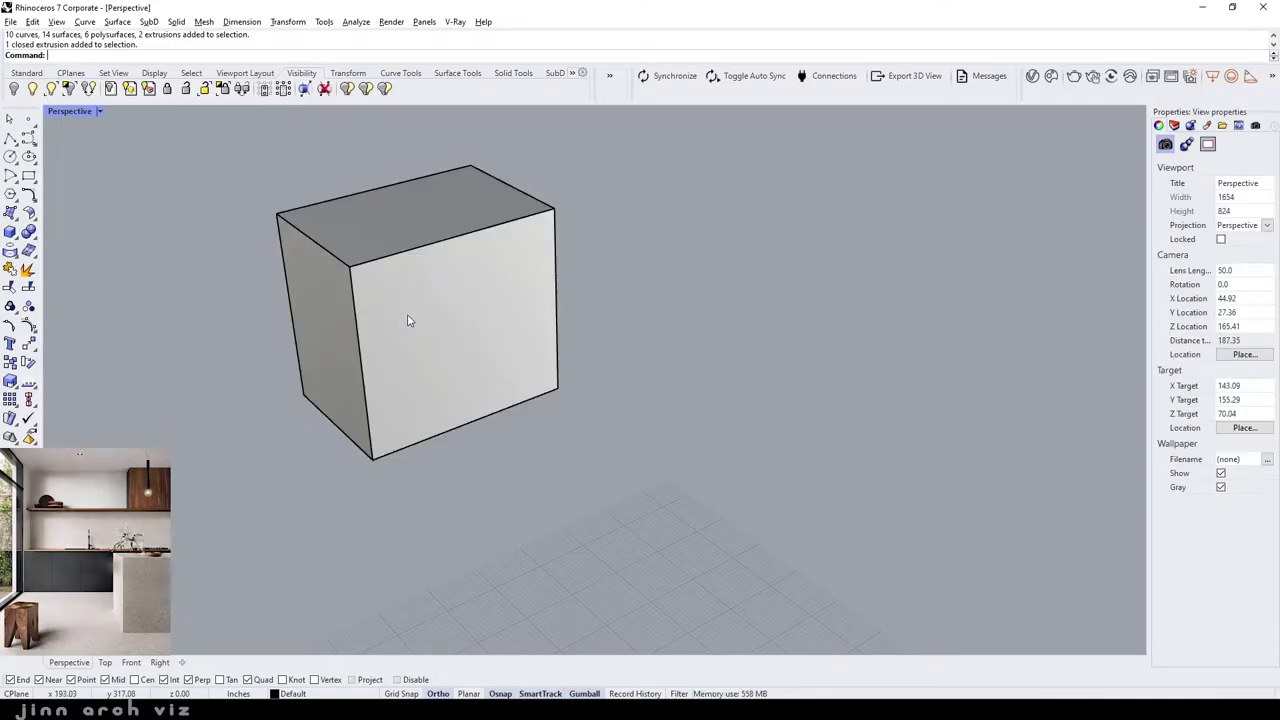
click(408, 320)
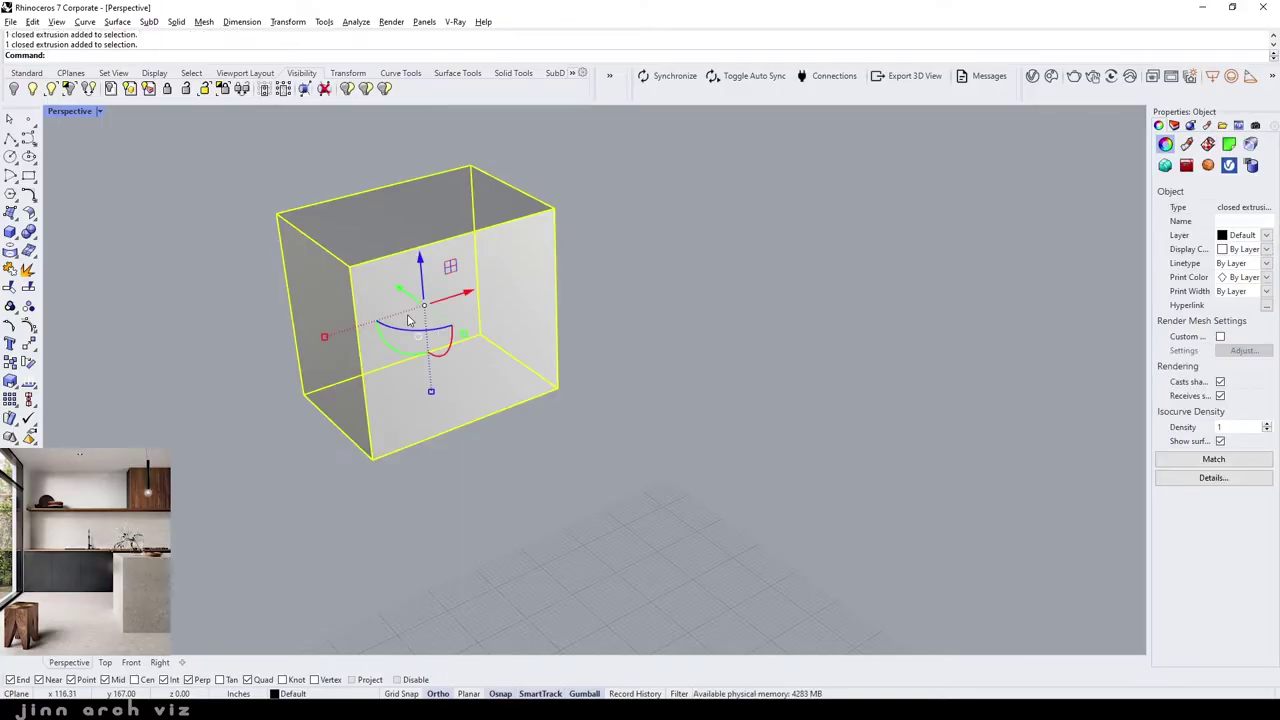
- Extract the box's front face as a separate surface and hide the rest of the box
text(ExtractAnalysisMesh)
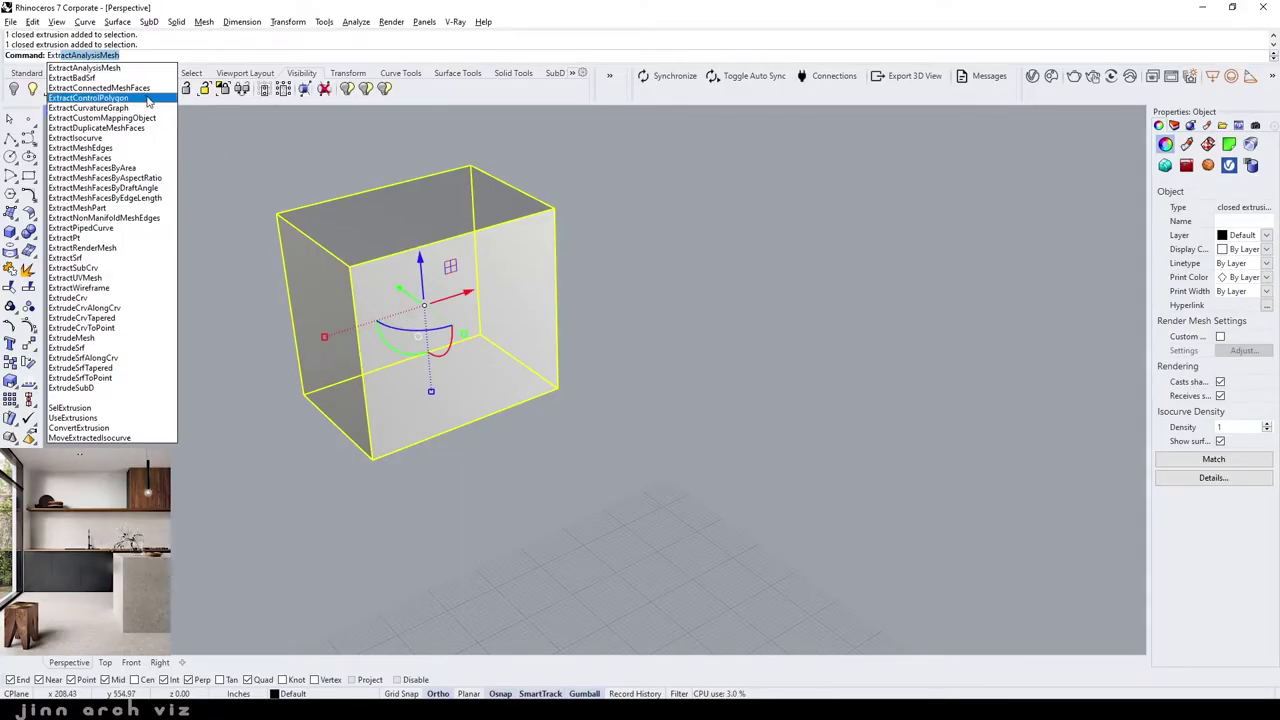
click(122, 258)
click(483, 348)
right_click(483, 348)
key(Escape)
click(436, 214)
key(Escape)
click(486, 286)
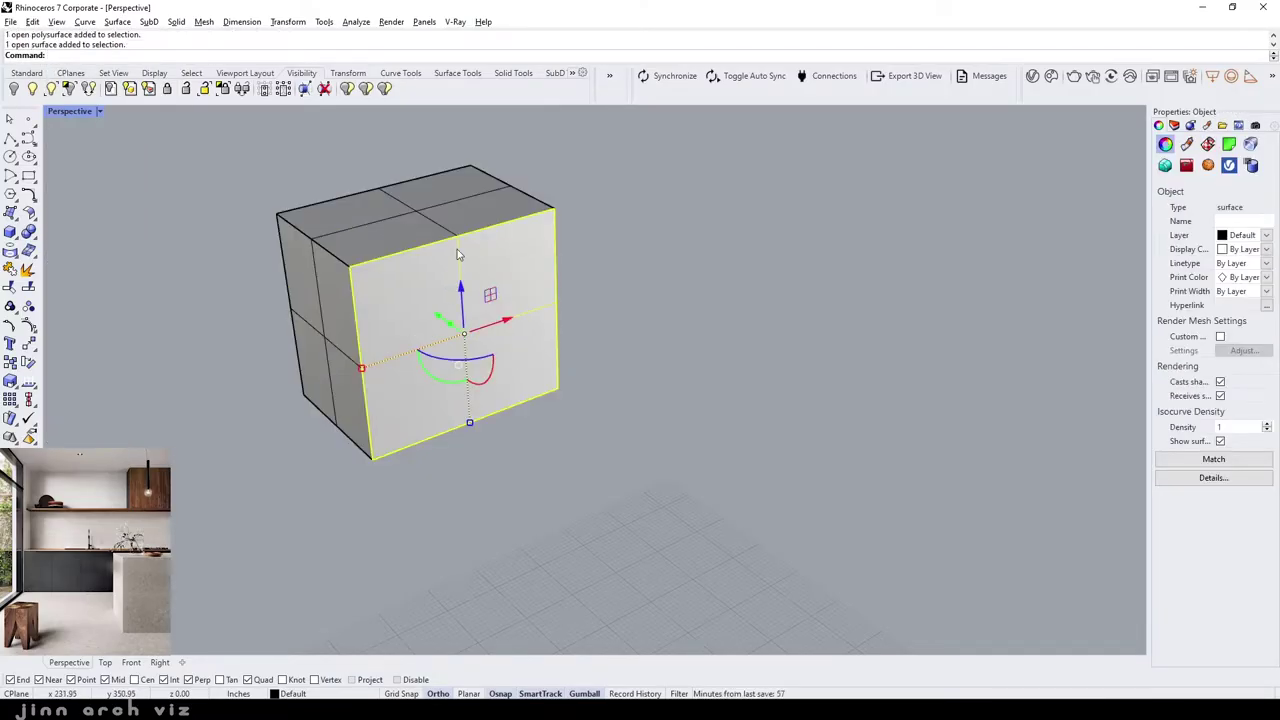
click(68, 90)
right_drag(470, 315, 448, 374)
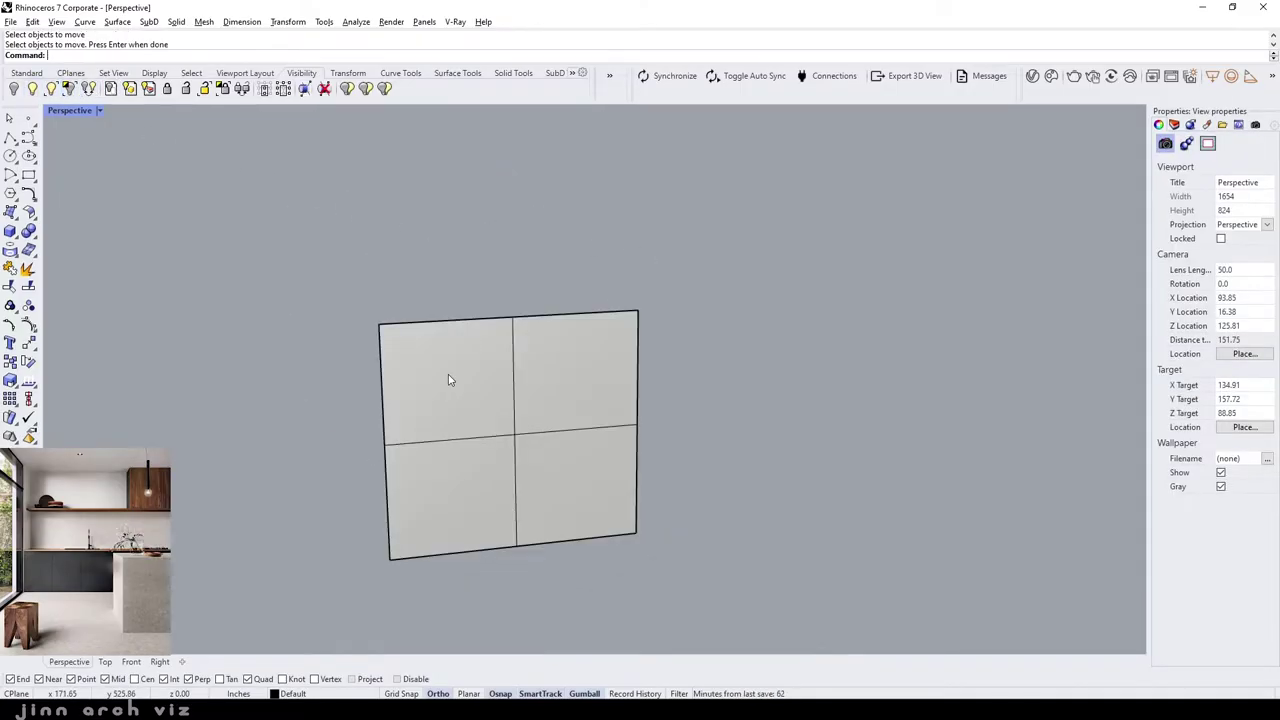
- Divide the front panel's top edge into 50 equal segments with points
click(448, 374)
text(Divide)
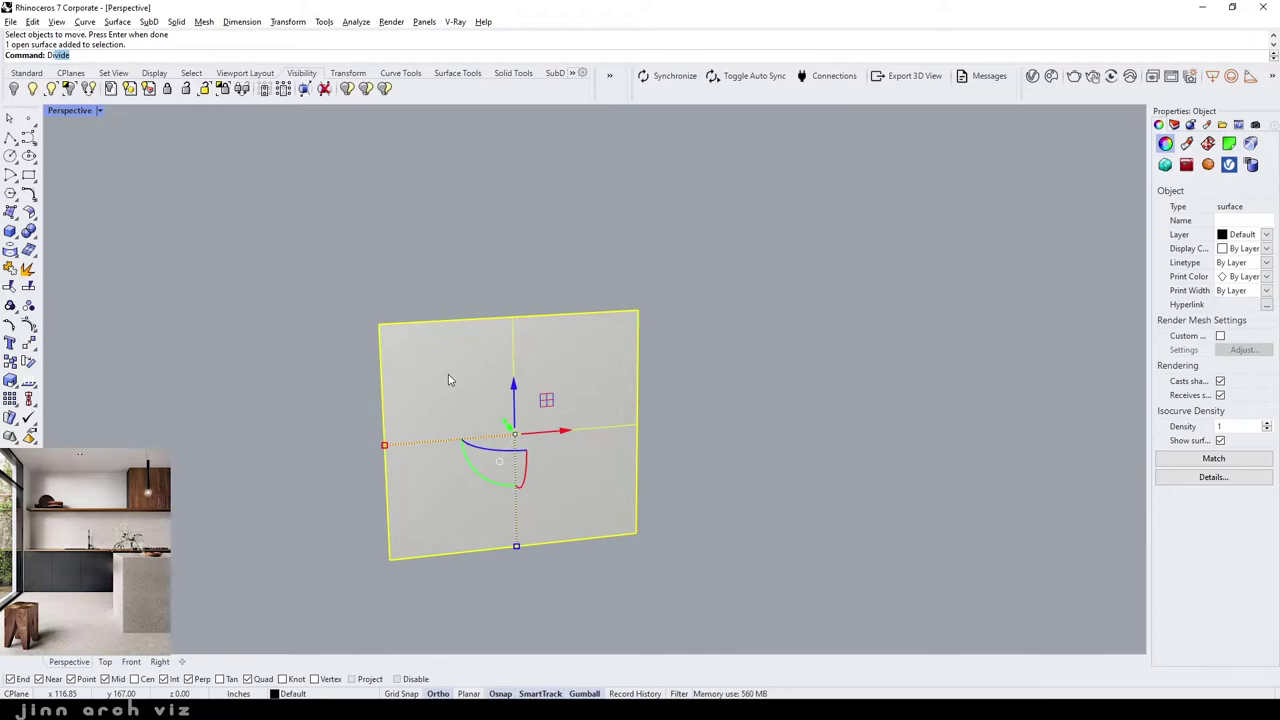
key(Return)
click(460, 323)
key(Return)
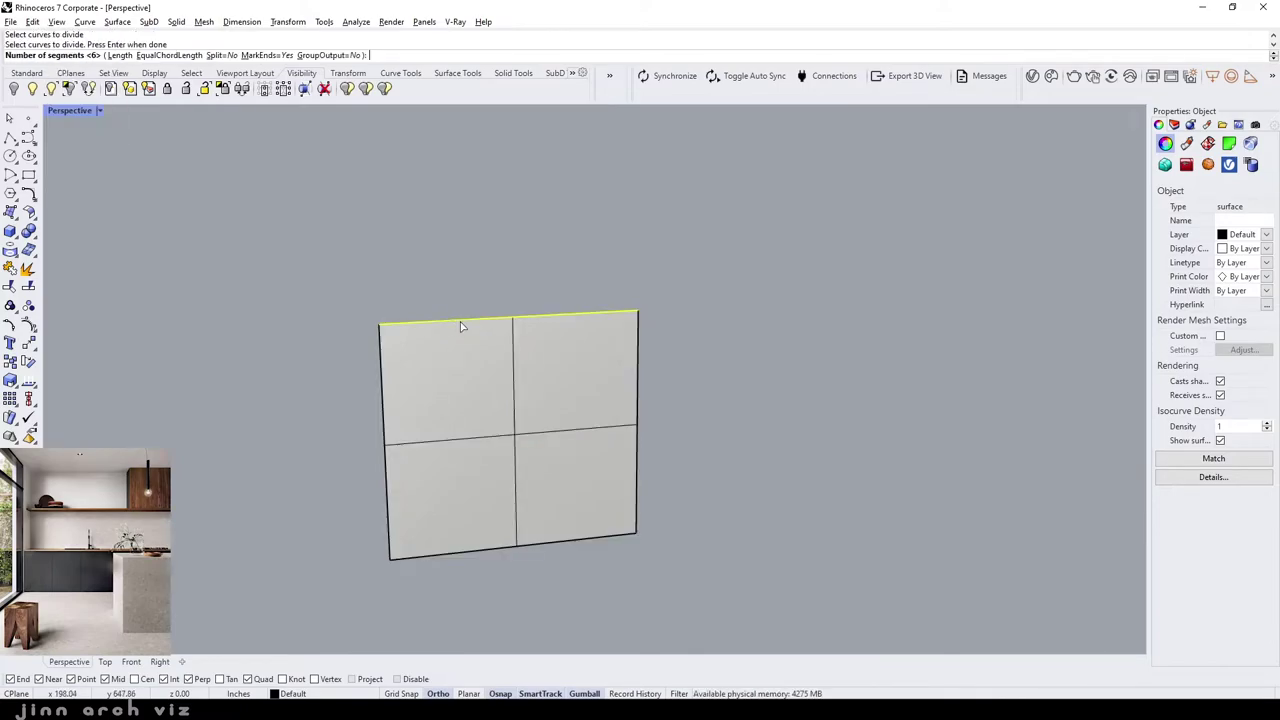
text(50)
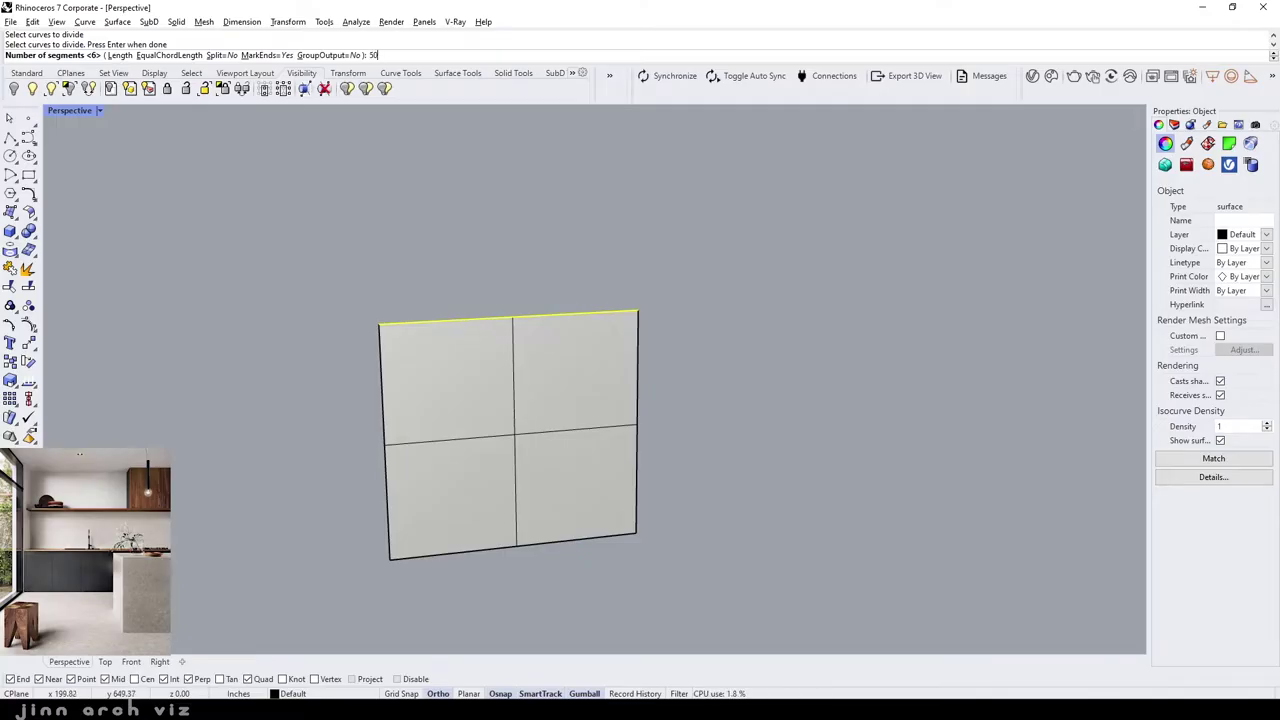
key(Return)
scroll(416, 330, up, 5)
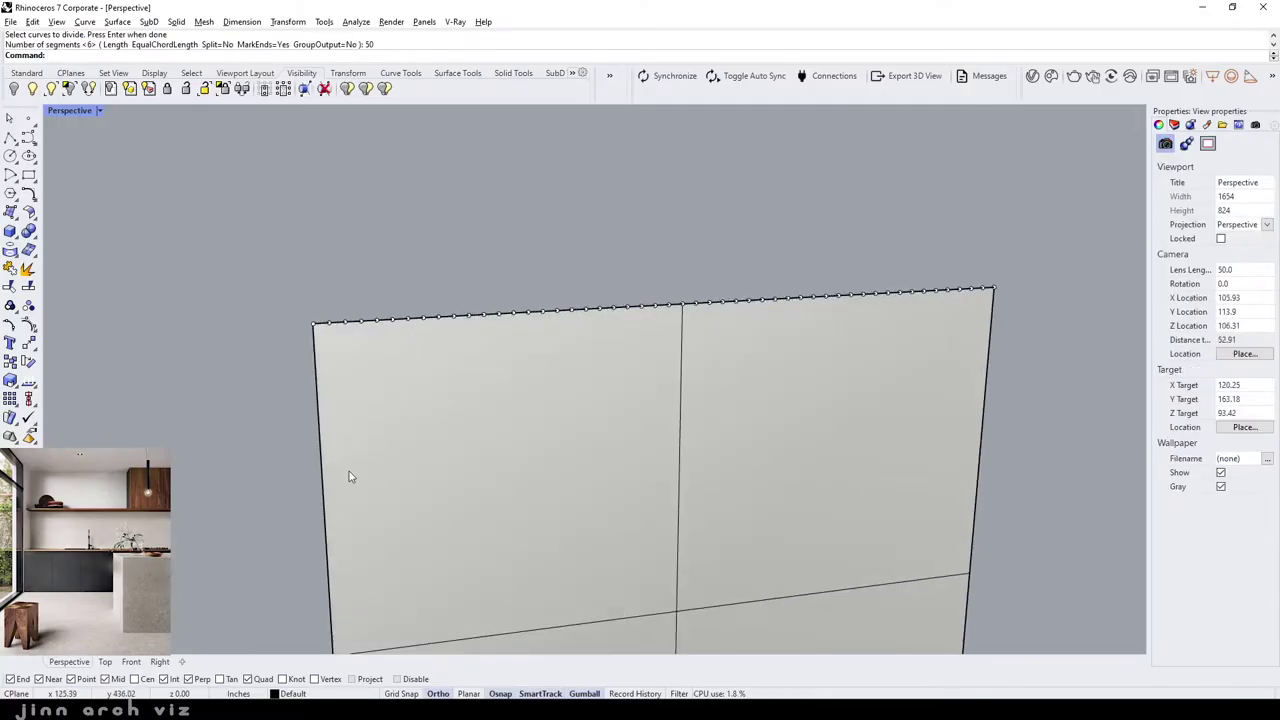
scroll(349, 471, down, 5)
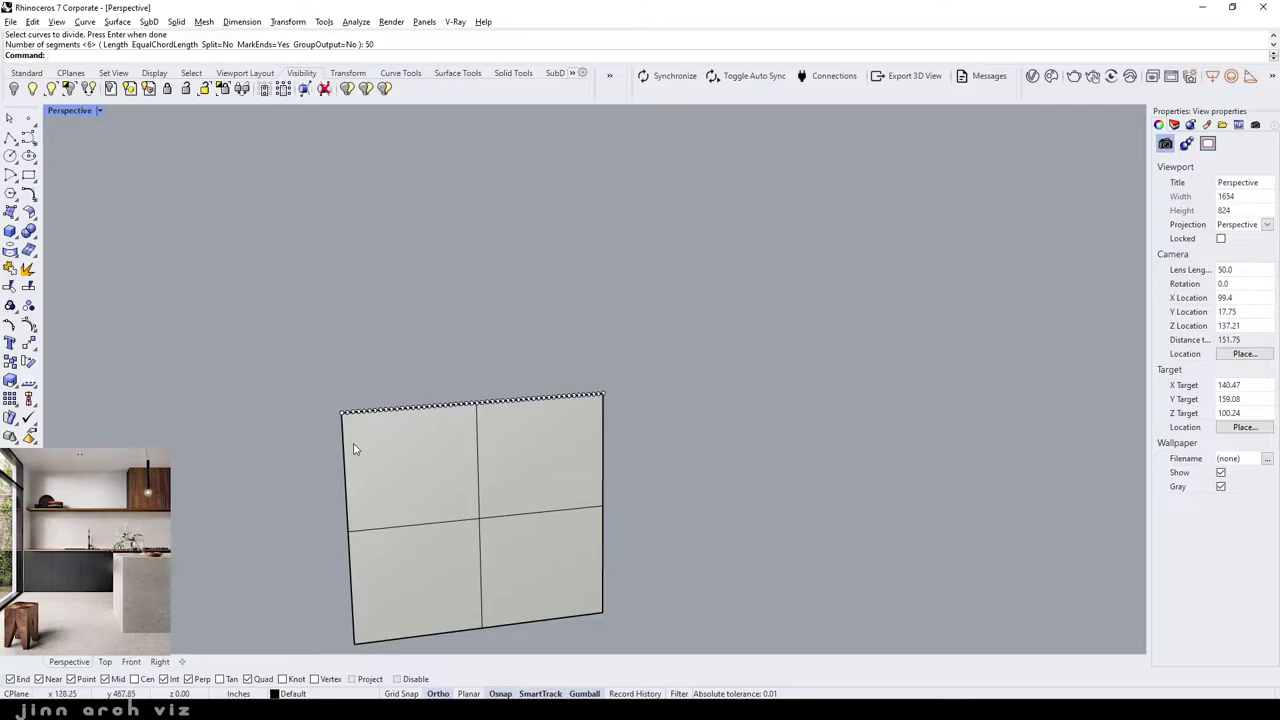
scroll(355, 445, up, 5)
scroll(346, 408, up, 4)
- Switch to the Front viewport and zoom in on the divided panel
click(129, 662)
scroll(475, 334, down, 2)
scroll(500, 320, up, 2)
scroll(484, 290, up, 4)
scroll(484, 289, up, 5)
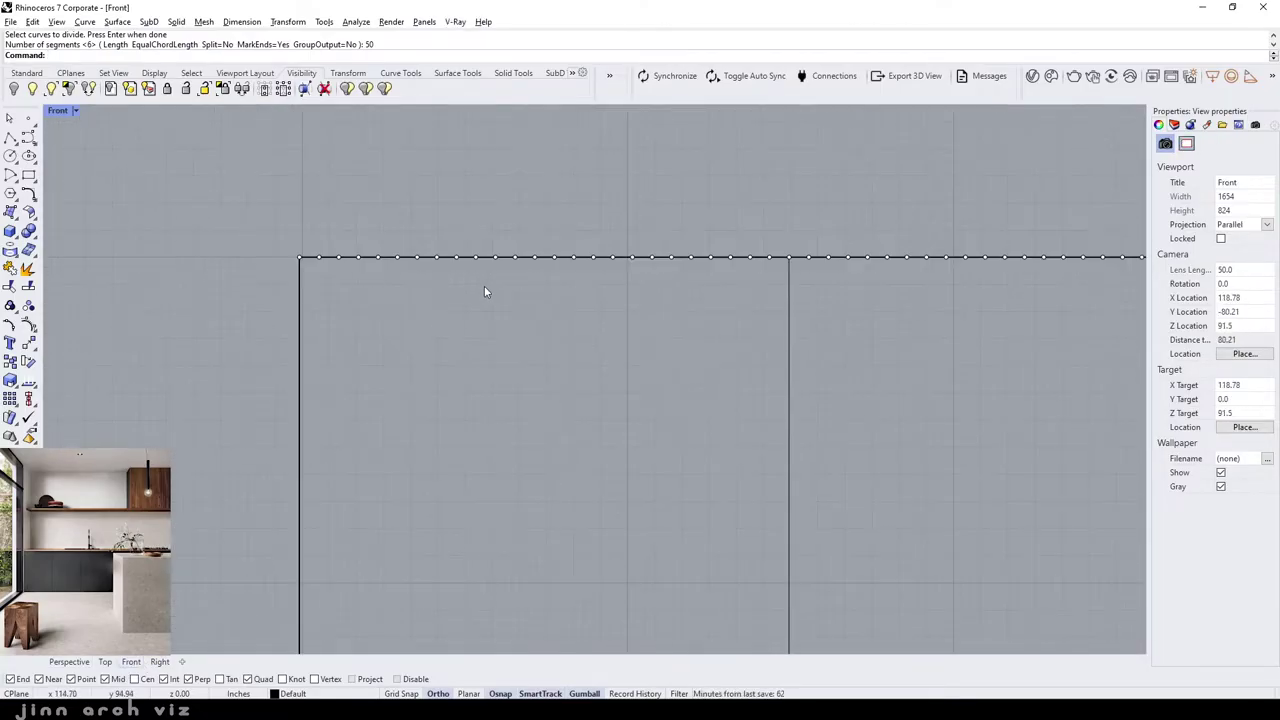
scroll(340, 200, down, 3)
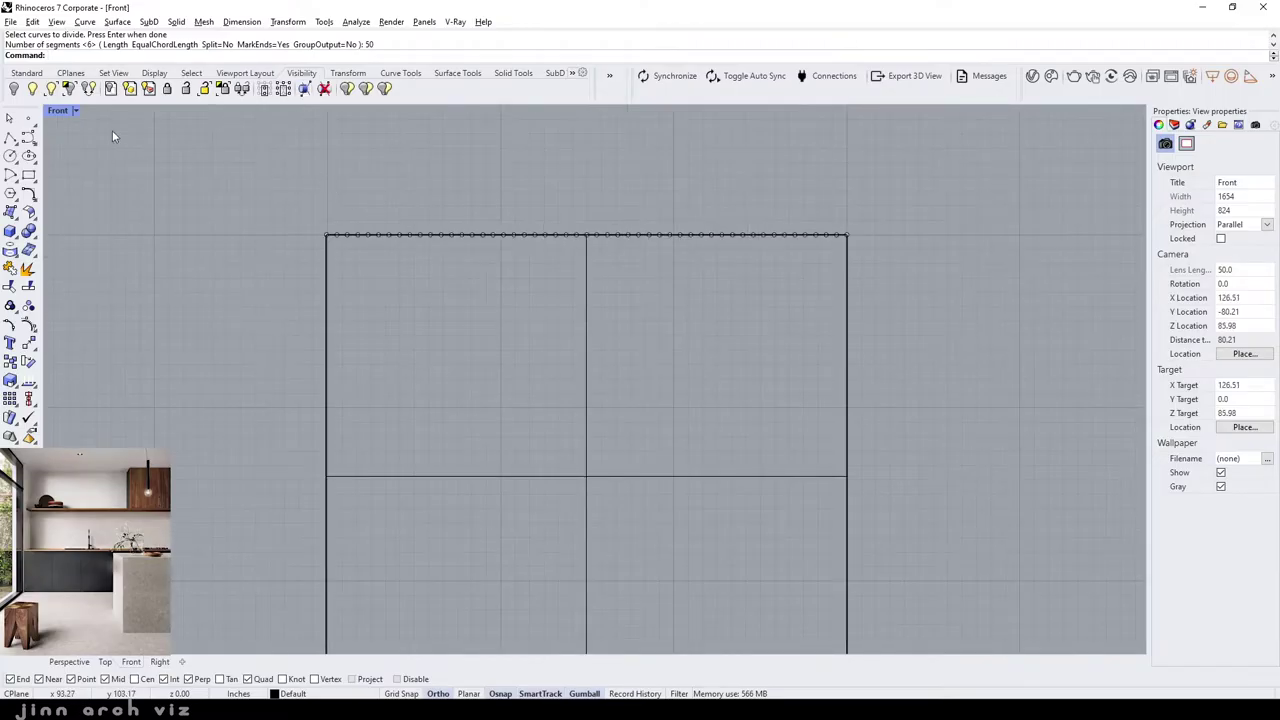
- In Front view, draw a slat box from the panel's top-left edge down to its bottom edge
click(10, 232)
scroll(257, 223, down, 3)
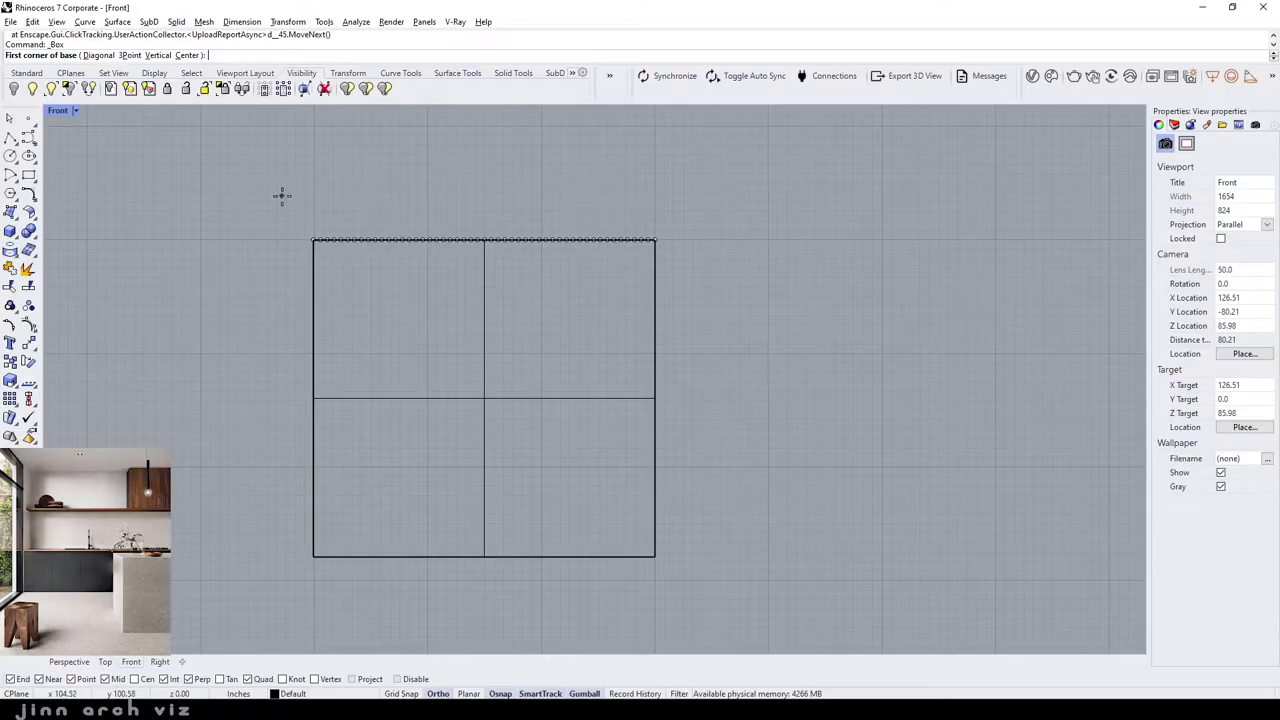
scroll(265, 235, up, 4)
scroll(265, 235, up, 1)
click(345, 236)
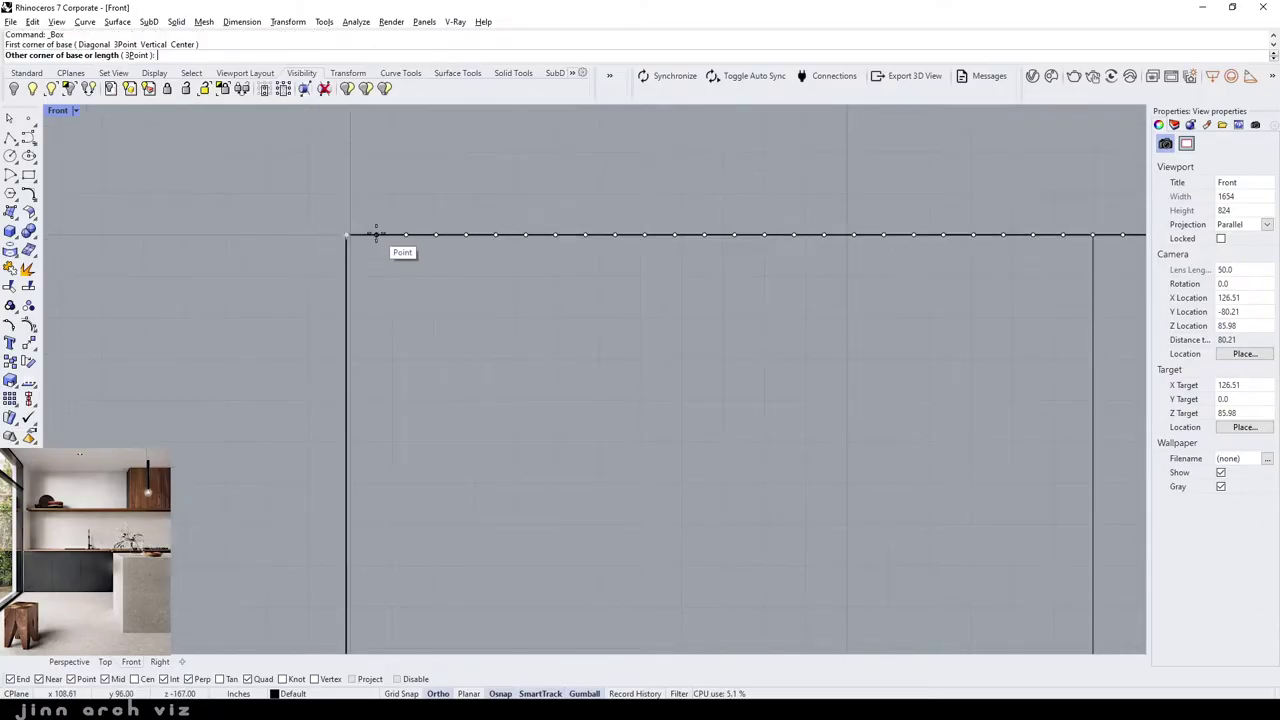
click(376, 236)
scroll(380, 470, down, 3)
scroll(390, 420, down, 4)
scroll(405, 520, up, 2)
scroll(425, 500, down, 3)
scroll(420, 470, up, 2)
scroll(430, 540, down, 1)
scroll(430, 540, up, 3)
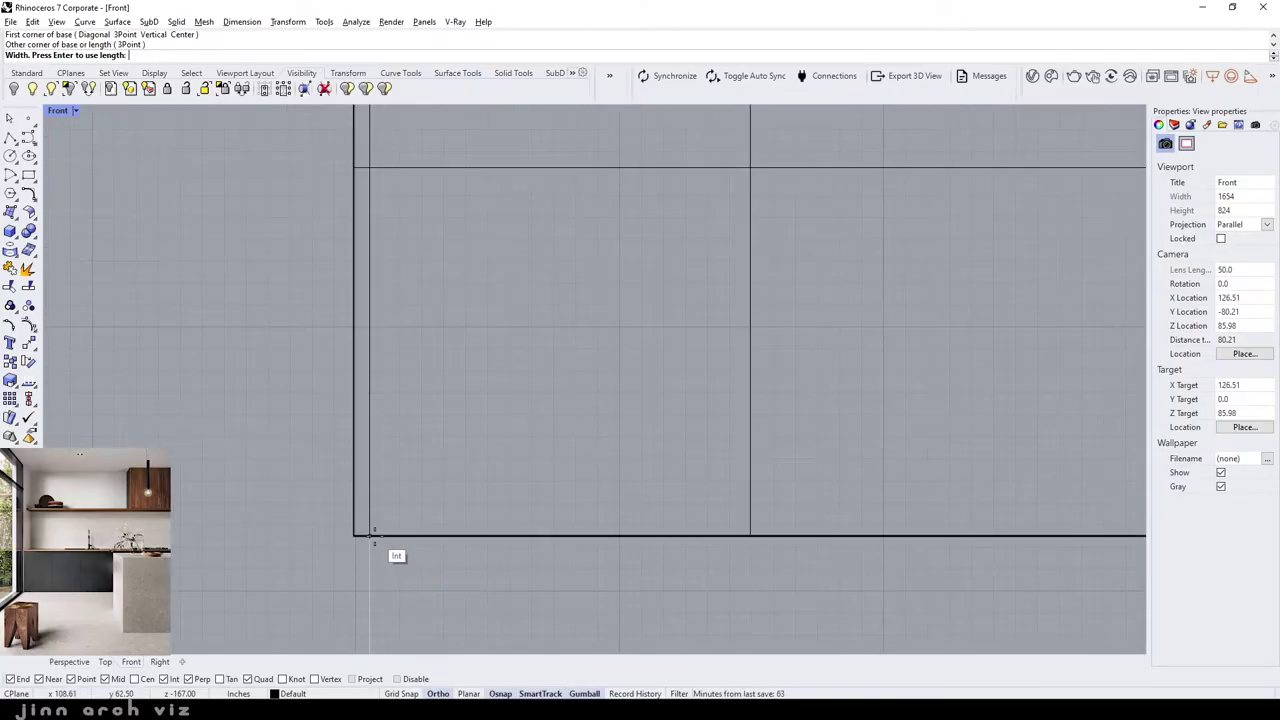
click(369, 537)
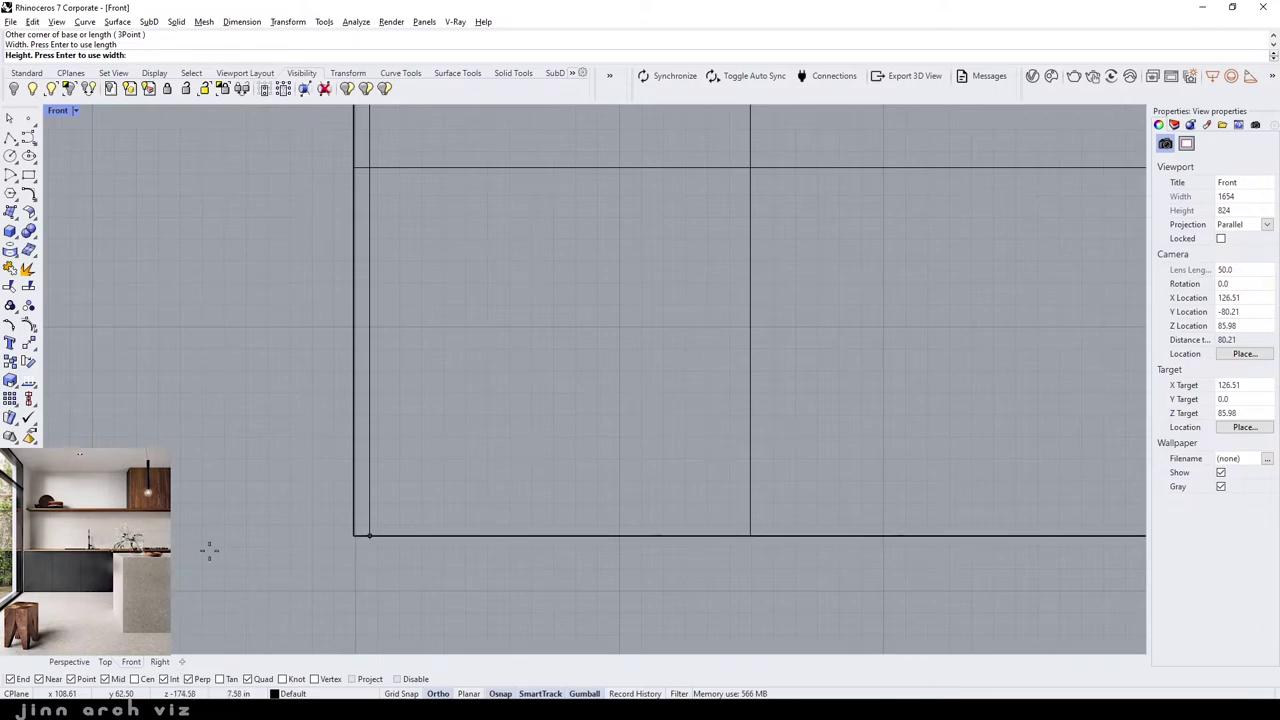
- Give the slat a 0.5 thickness, then check and select it in Perspective
click(69, 661)
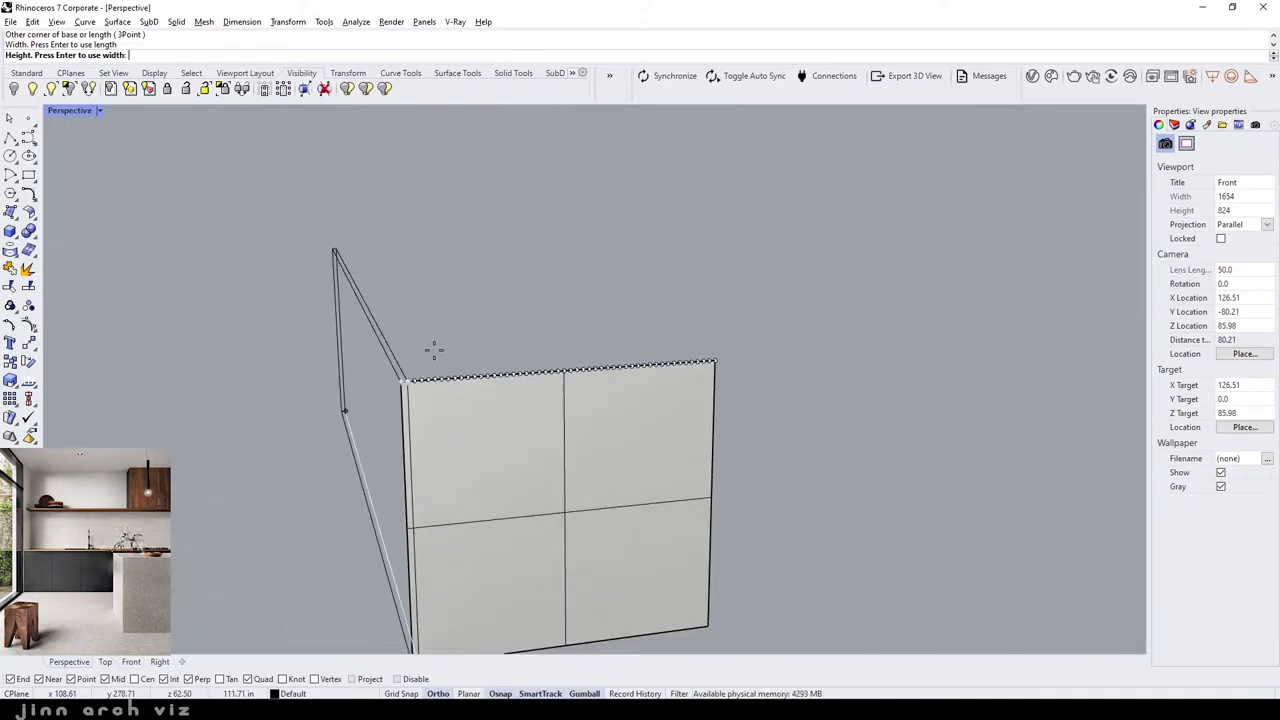
scroll(455, 455, down, 3)
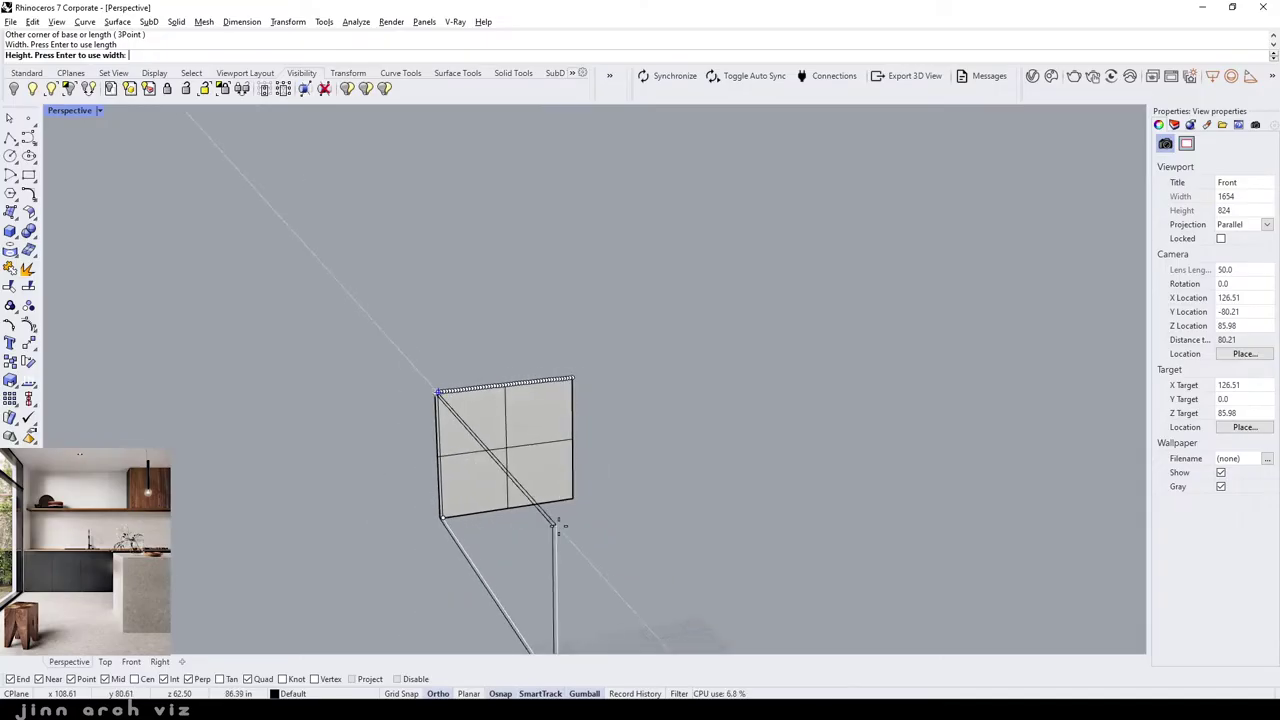
text(.5)
key(Return)
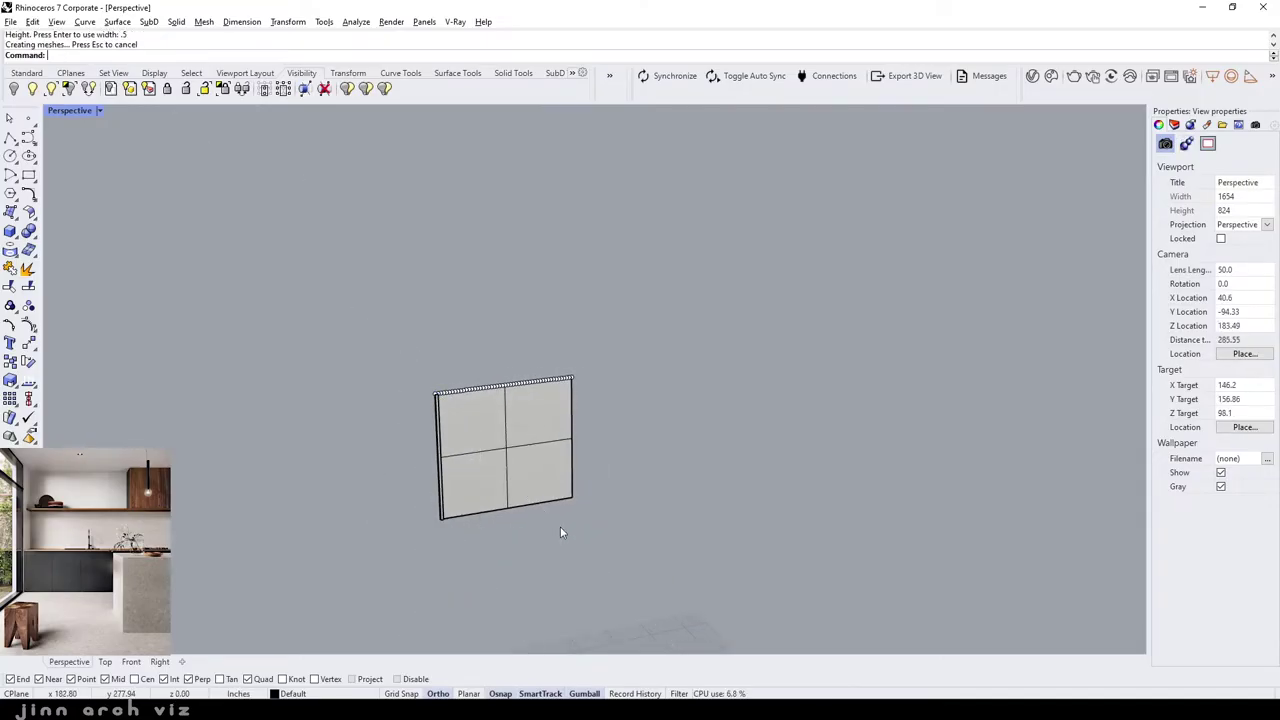
scroll(471, 404, up, 2)
scroll(471, 404, up, 2)
scroll(429, 425, down, 2)
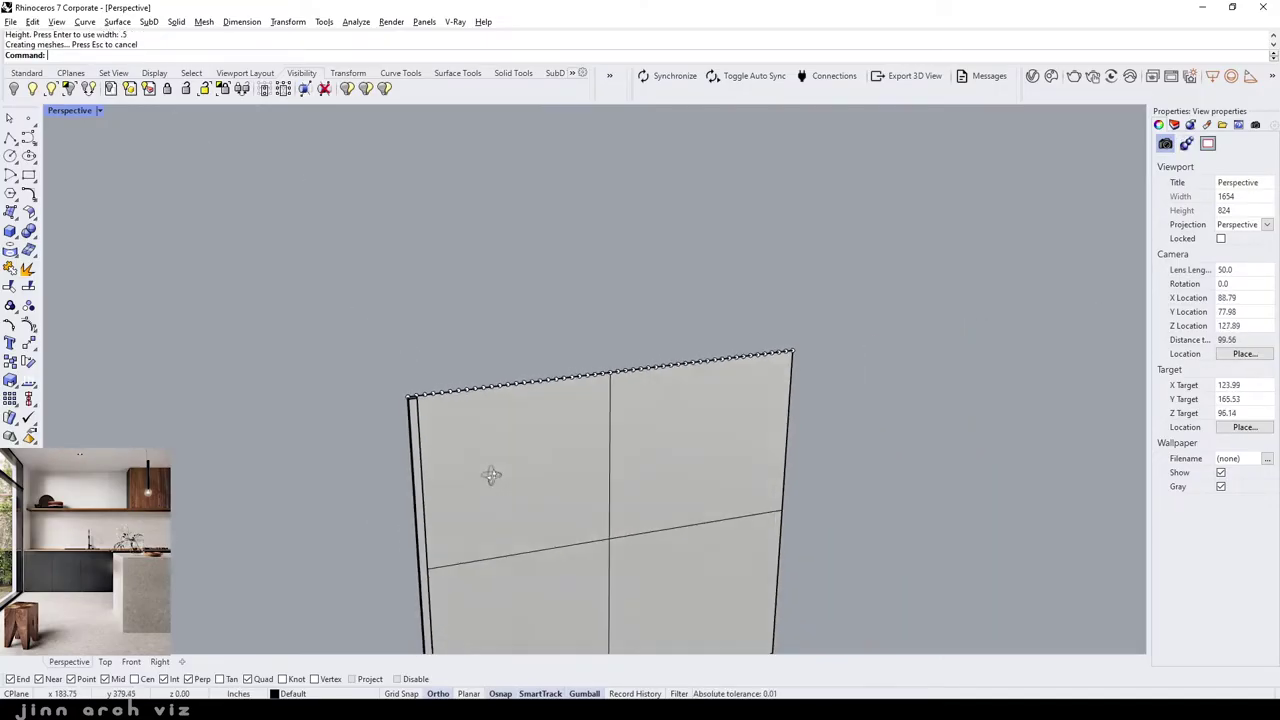
right_drag(491, 477, 425, 370)
scroll(425, 370, up, 5)
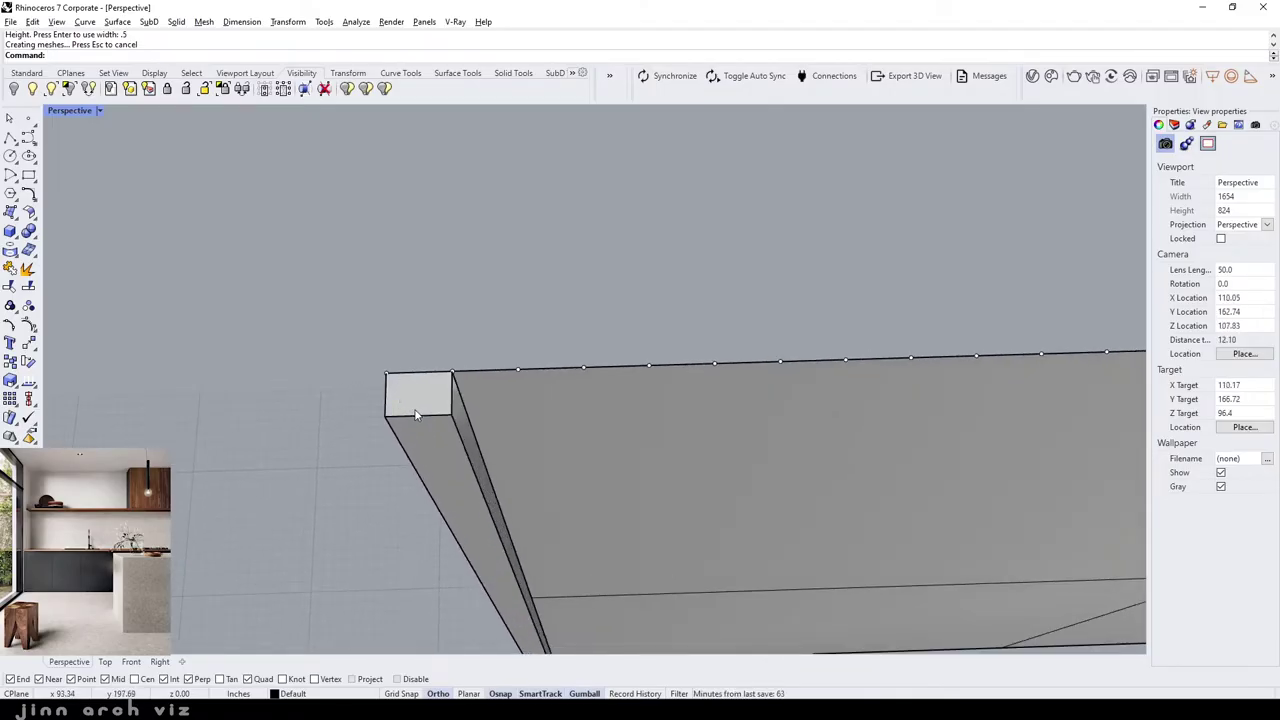
click(417, 414)
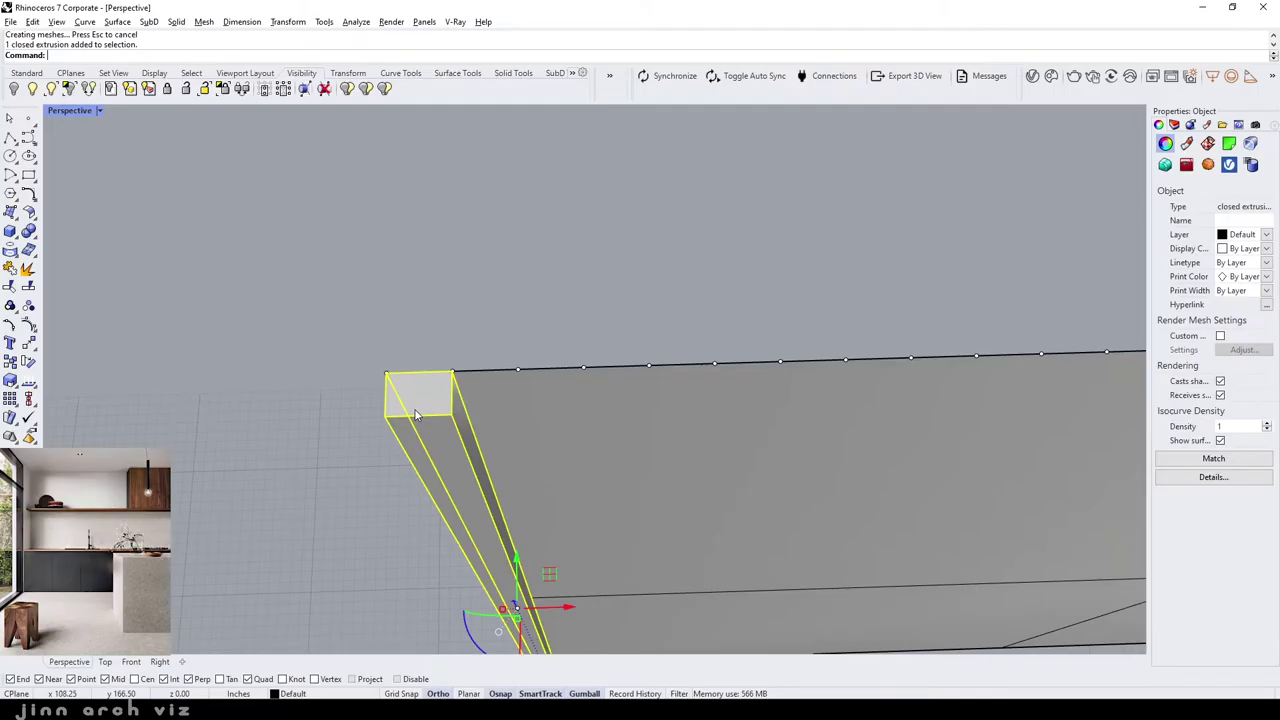
text(ArrayLinear)
- Array the selected slat linearly into 50 copies spaced between the cabinet edge points
key(Return)
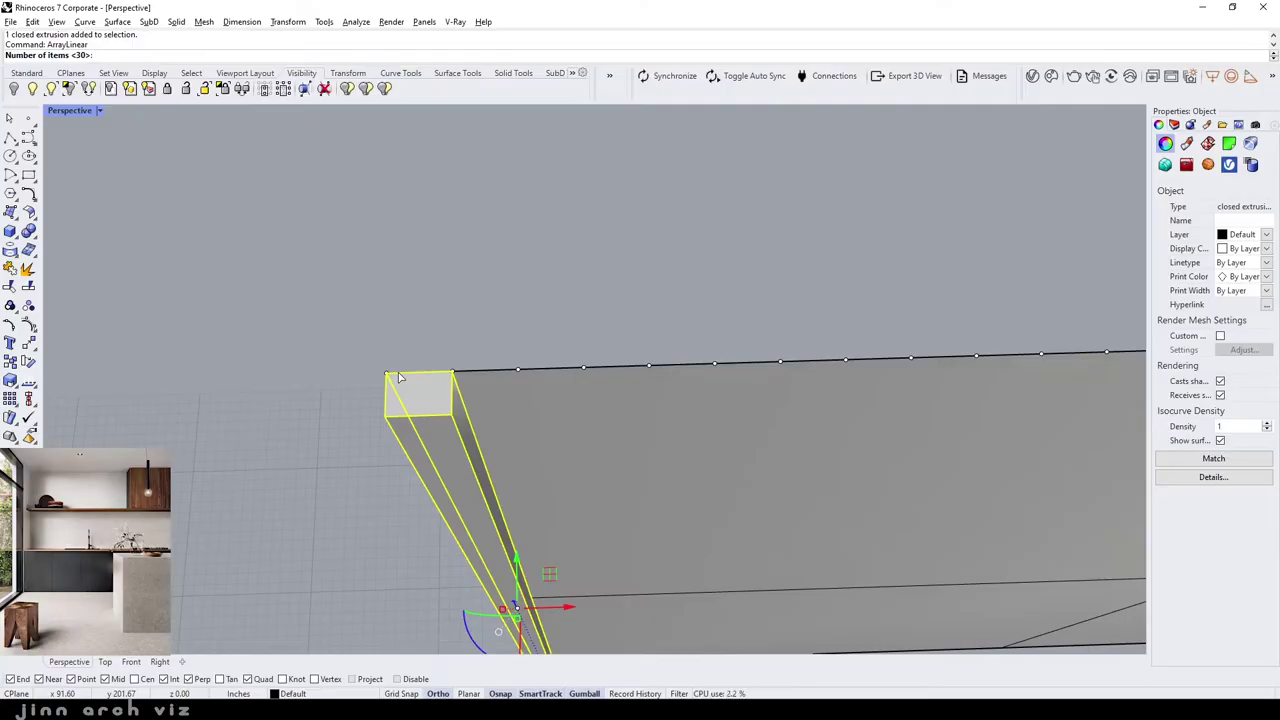
text(50)
key(Return)
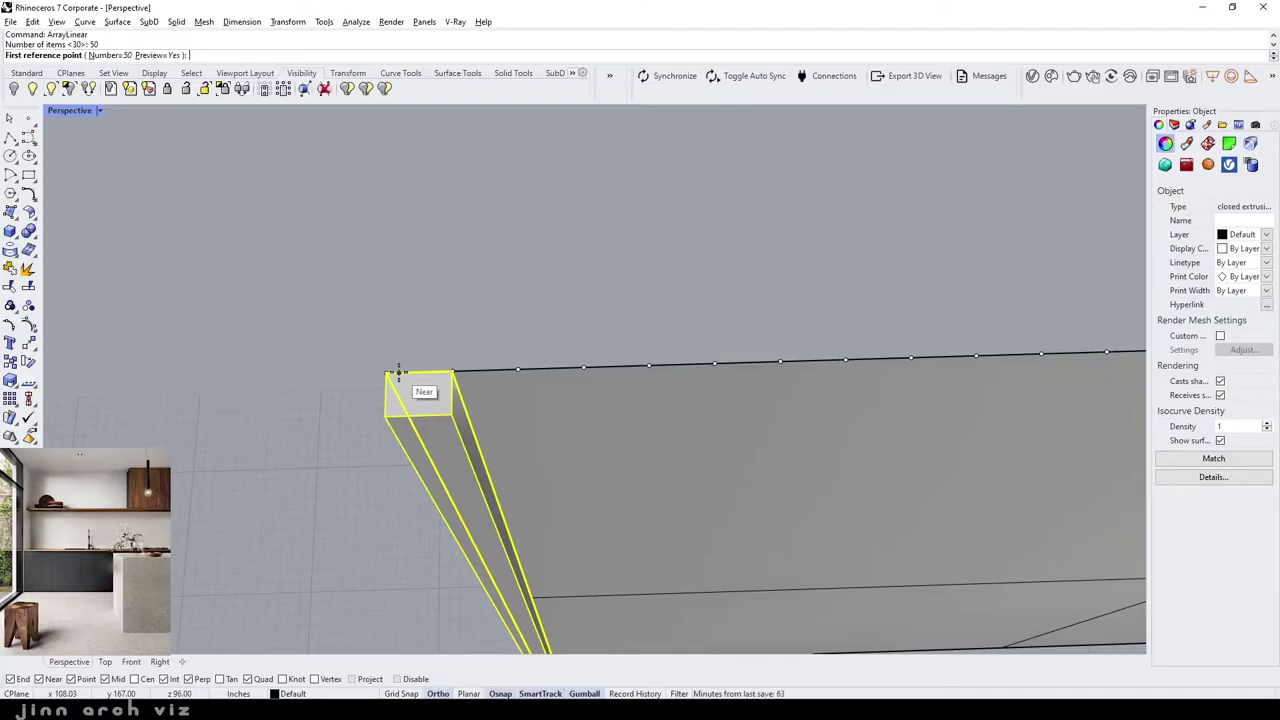
click(388, 374)
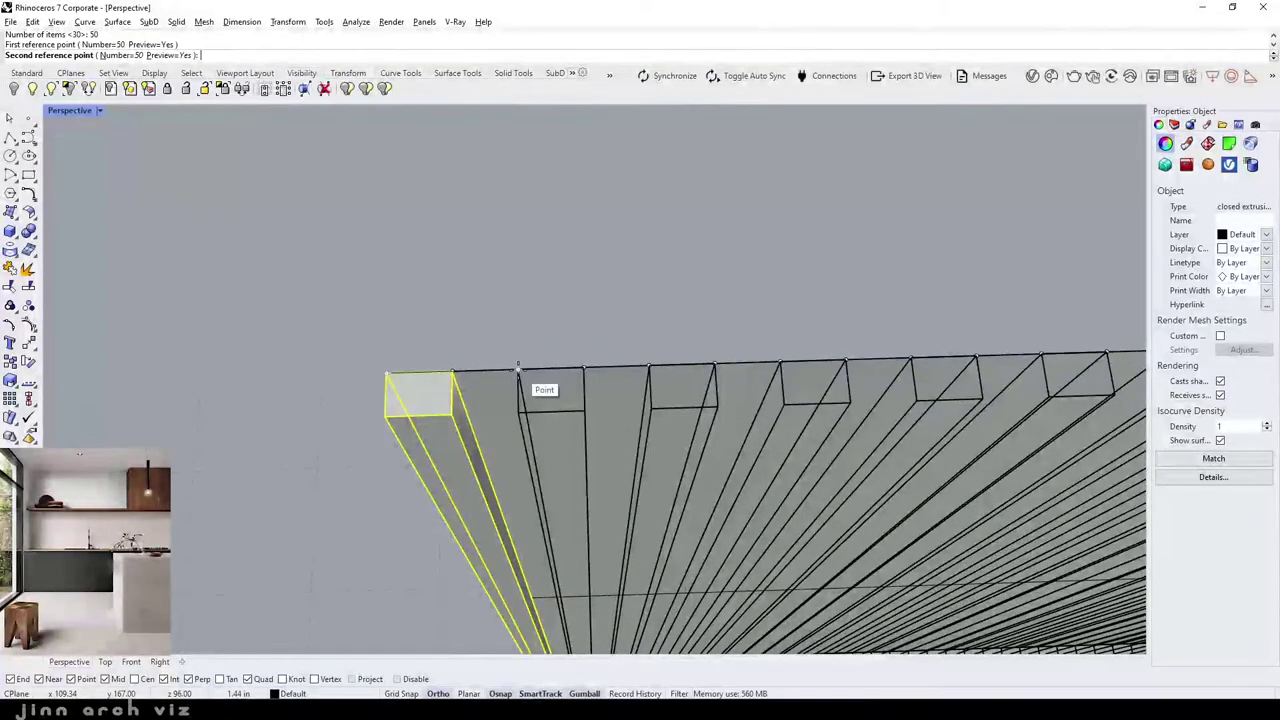
click(517, 369)
scroll(412, 287, down, 5)
- Delete the surplus slats running past the cabinet, including three leftover slats
key(Escape)
right_drag(412, 287, 404, 323)
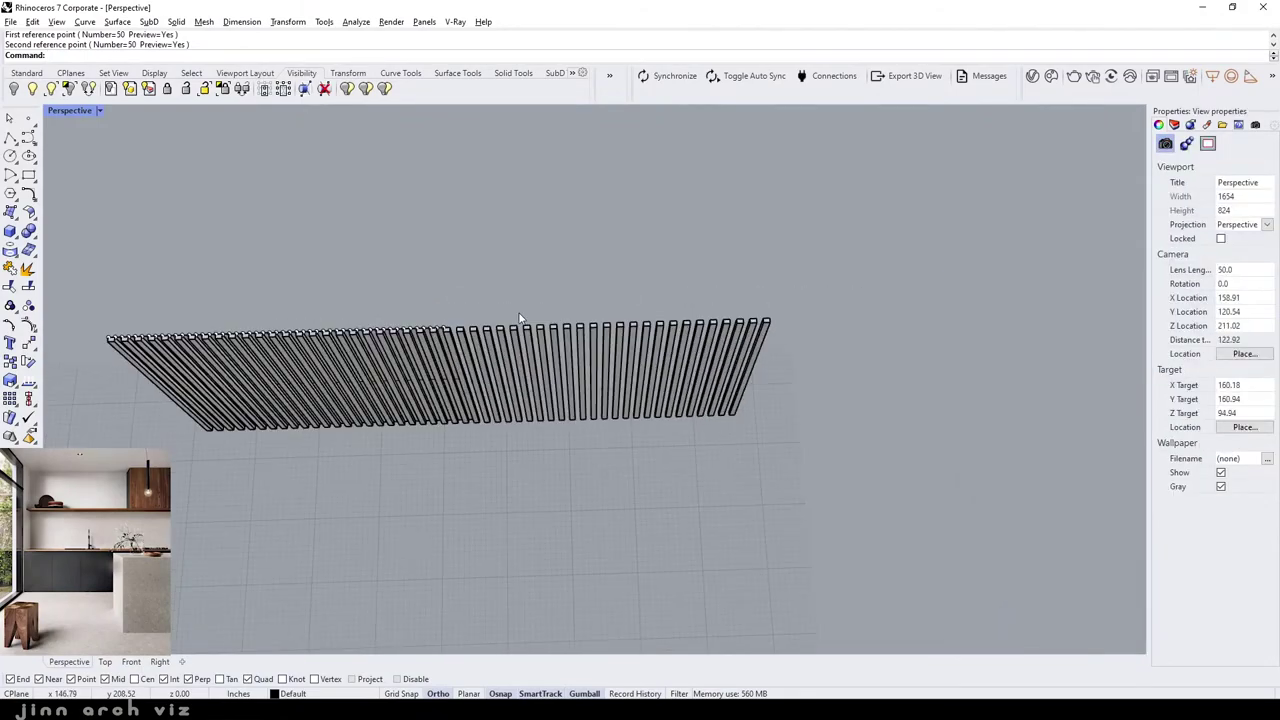
scroll(404, 323, up, 3)
scroll(404, 323, up, 1)
drag(445, 311, 1112, 550)
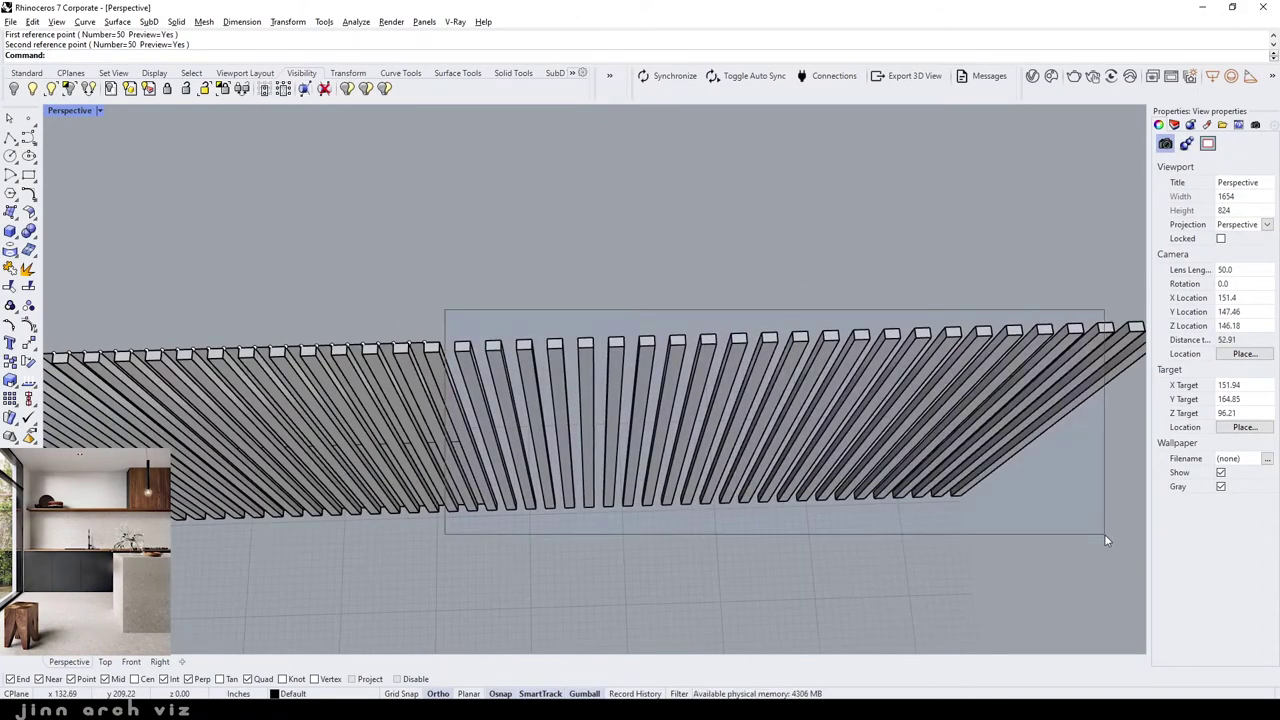
key(Delete)
scroll(776, 444, down, 2)
drag(823, 332, 1057, 530)
key(Delete)
scroll(548, 305, down, 3)
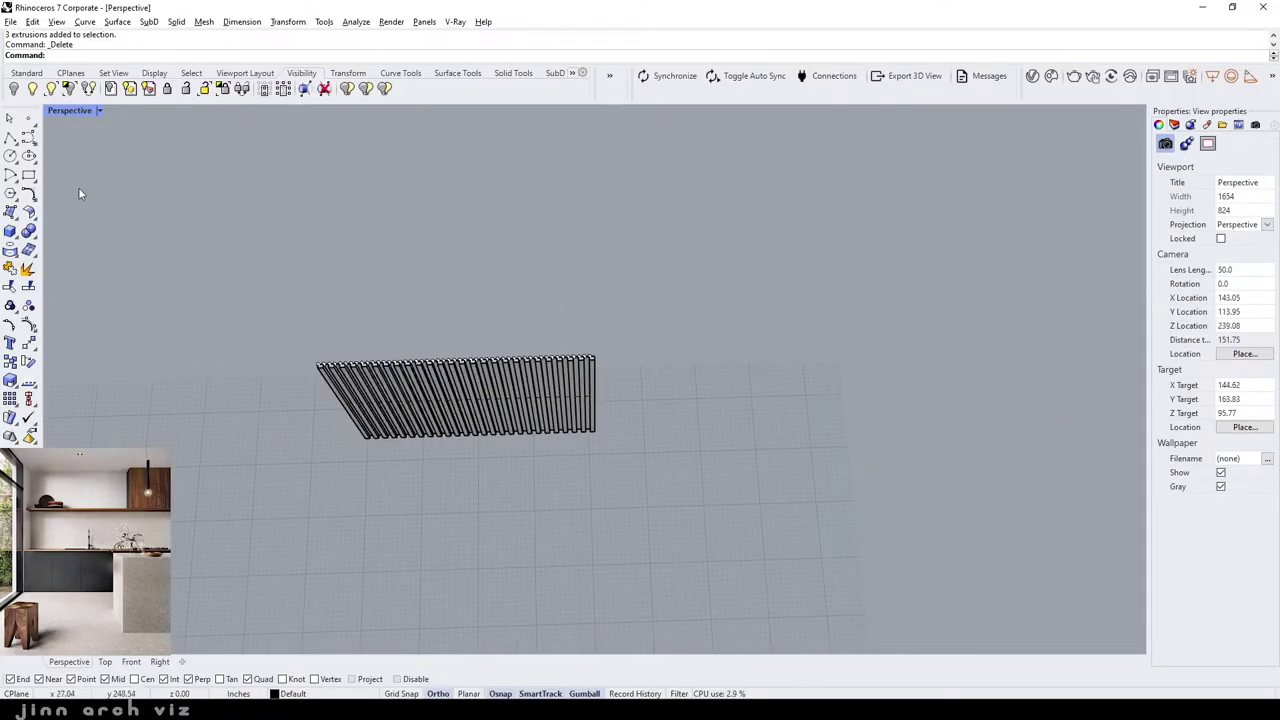
- Show the hidden kitchen model again and check the last slat at the corner
click(16, 89)
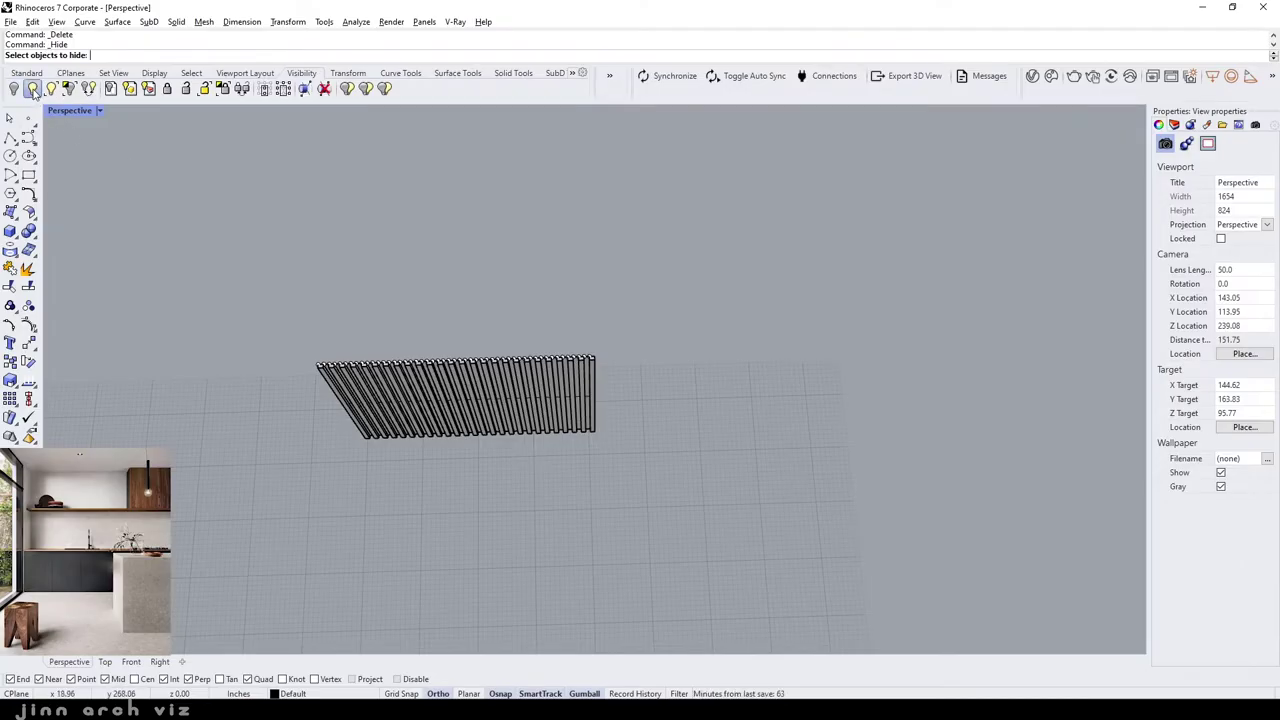
right_click(16, 89)
mouse_move(571, 340)
right_down()
mouse_move(537, 362)
mouse_move(731, 280)
right_up()
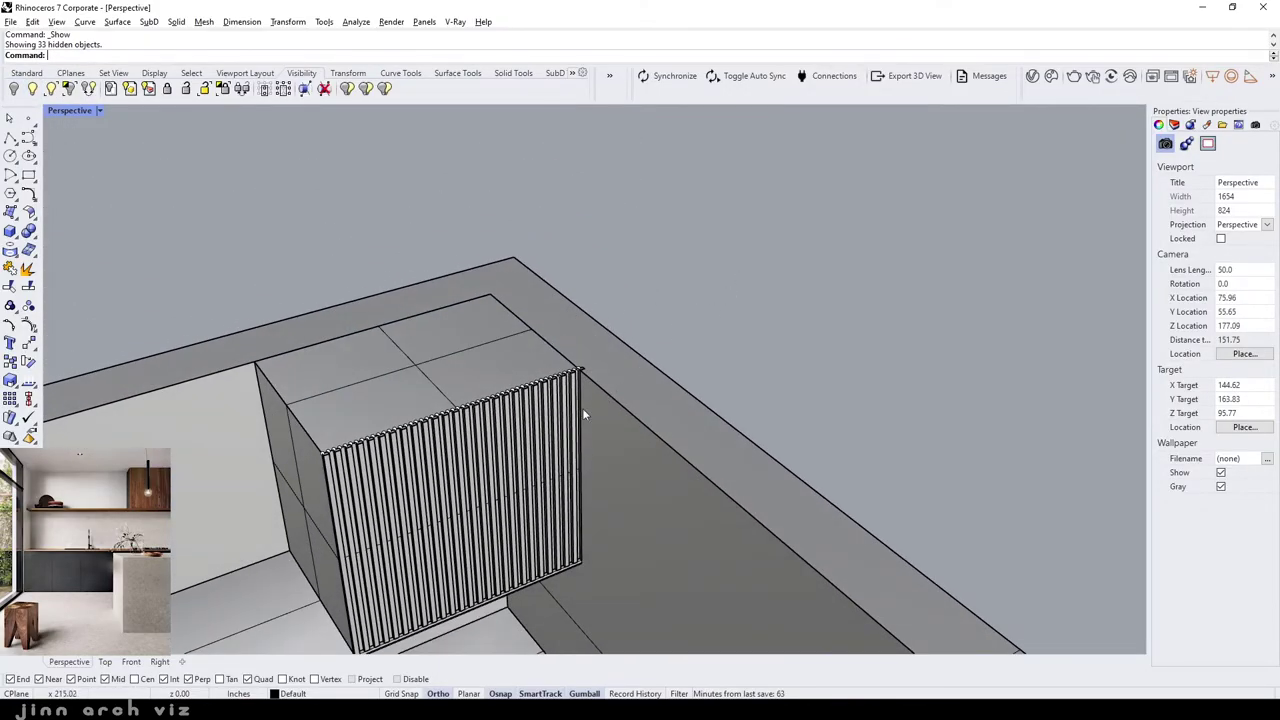
scroll(586, 405, up, 3)
scroll(596, 300, up, 3)
click(596, 298)
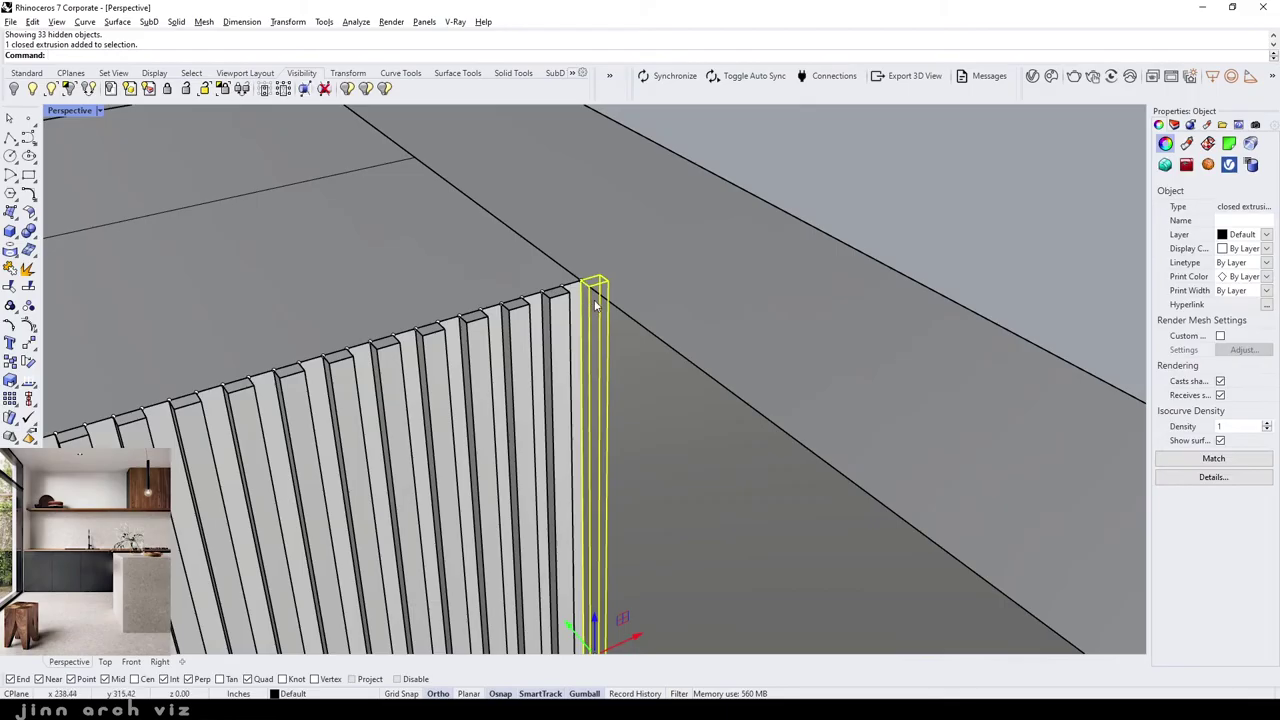
key(Escape)
scroll(580, 300, down, 3)
scroll(514, 366, down, 3)
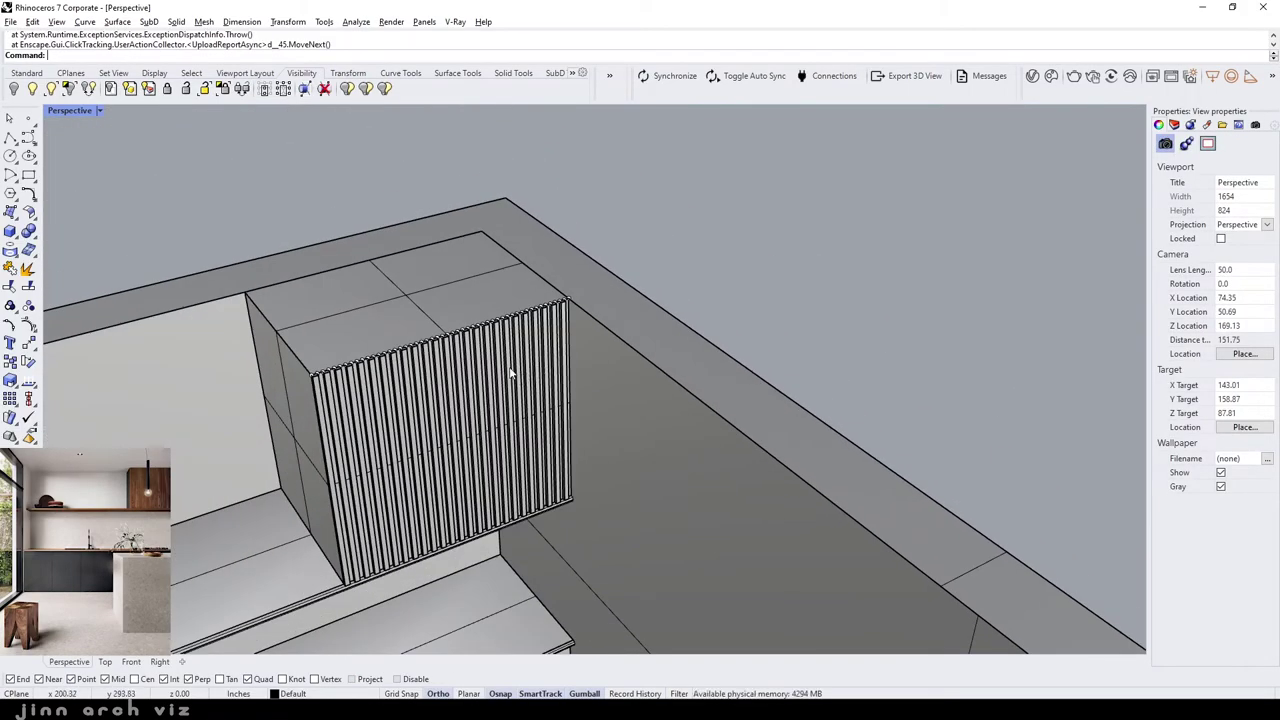
scroll(468, 352, up, 1)
right_drag(468, 352, 716, 265)
- Delete the 51 helper points and the front panel surface behind the slats
drag(248, 261, 862, 364)
key(Delete)
scroll(693, 321, down, 2)
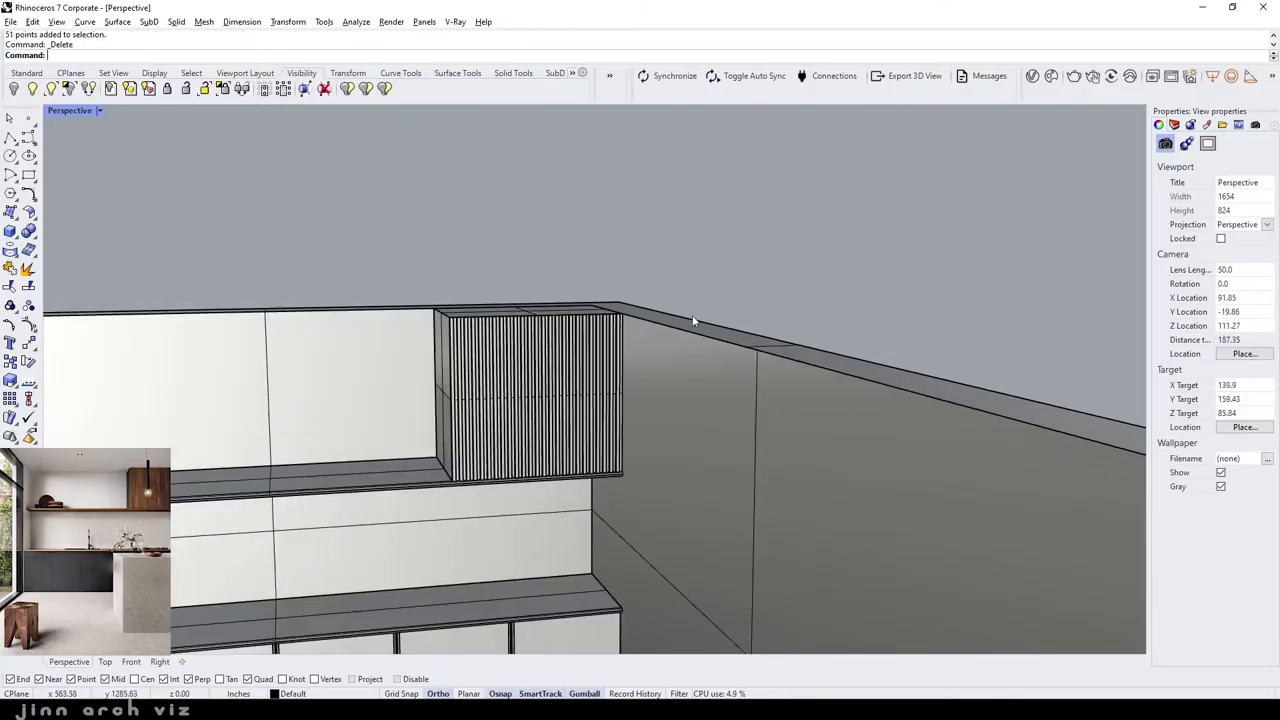
scroll(693, 321, down, 2)
scroll(566, 337, up, 5)
scroll(537, 349, up, 3)
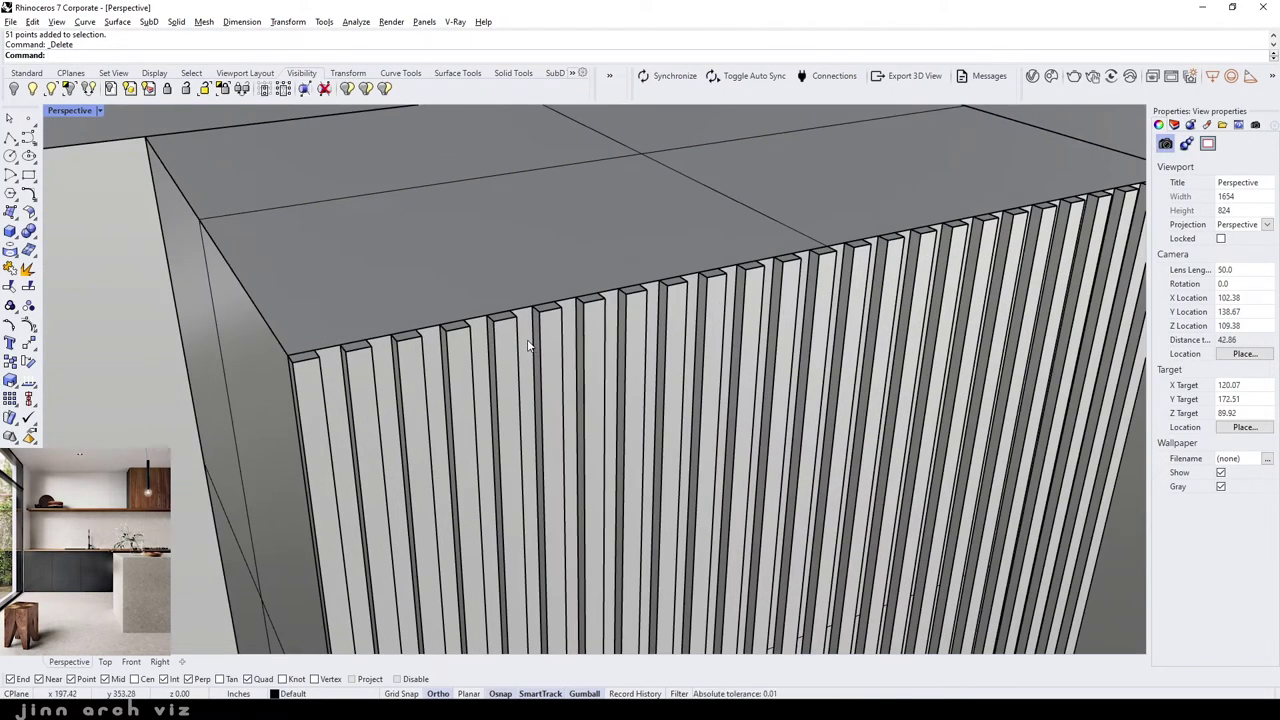
click(528, 346)
scroll(520, 320, down, 2)
key(Escape)
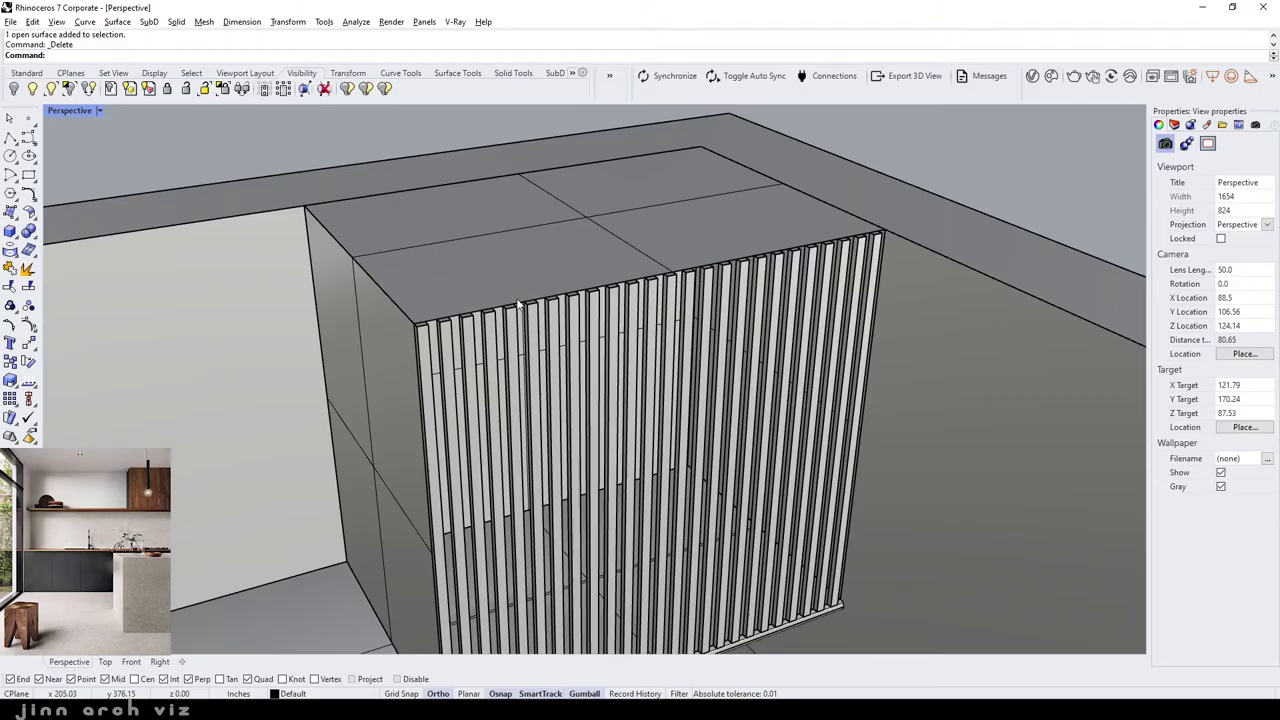
- Return to a frontal view showing the whole room with the slatted cabinet
key(Home)
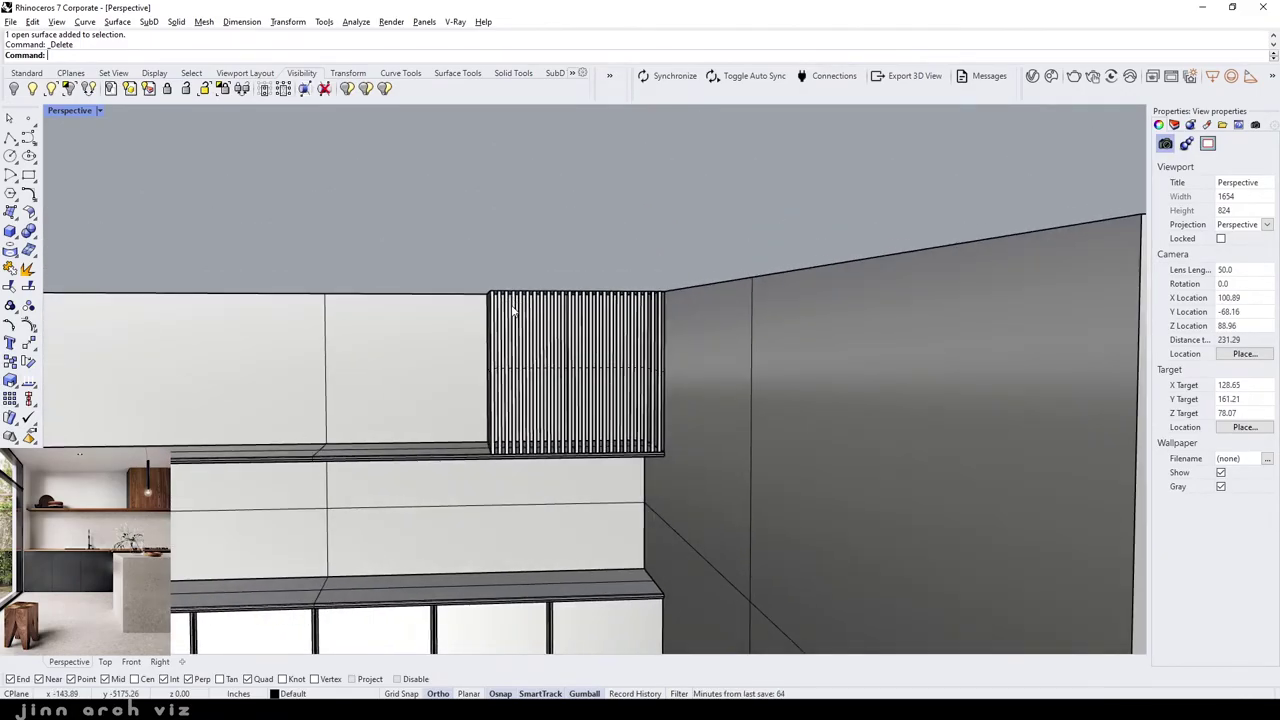
scroll(512, 312, down, 5)
right_drag(528, 357, 480, 389)
scroll(490, 388, up, 4)
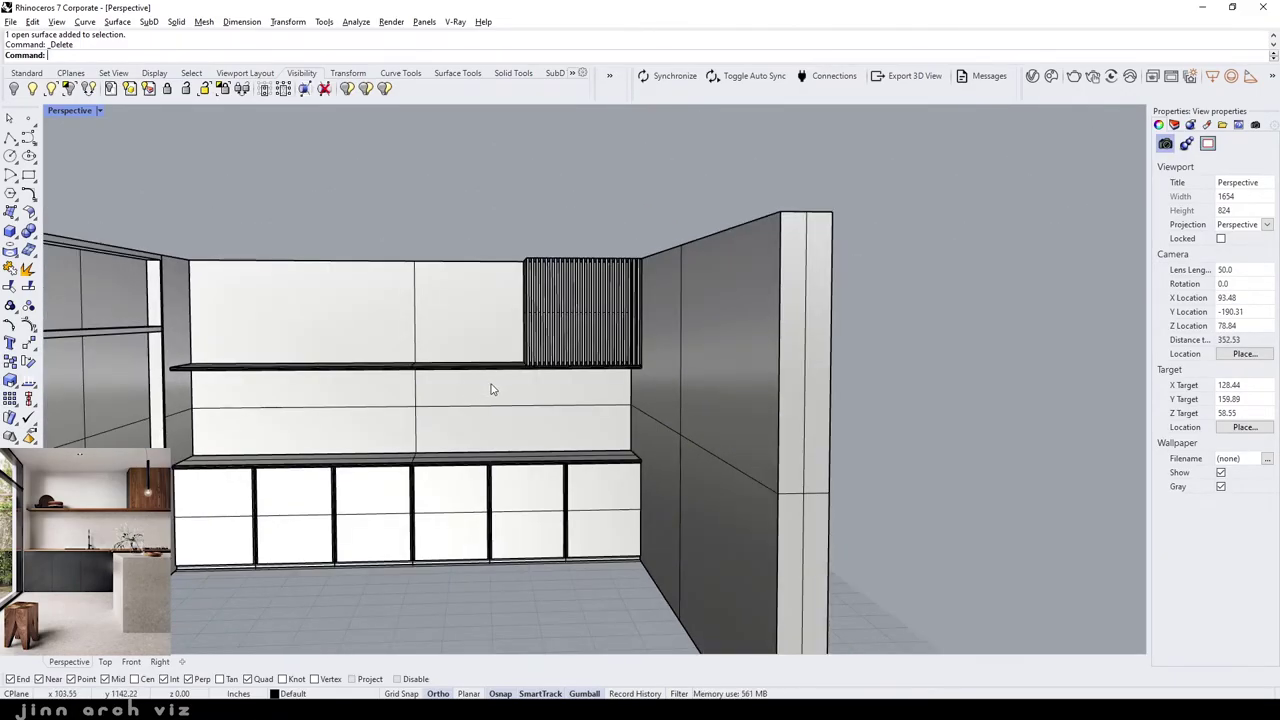
scroll(460, 380, down, 3)
scroll(465, 372, down, 2)
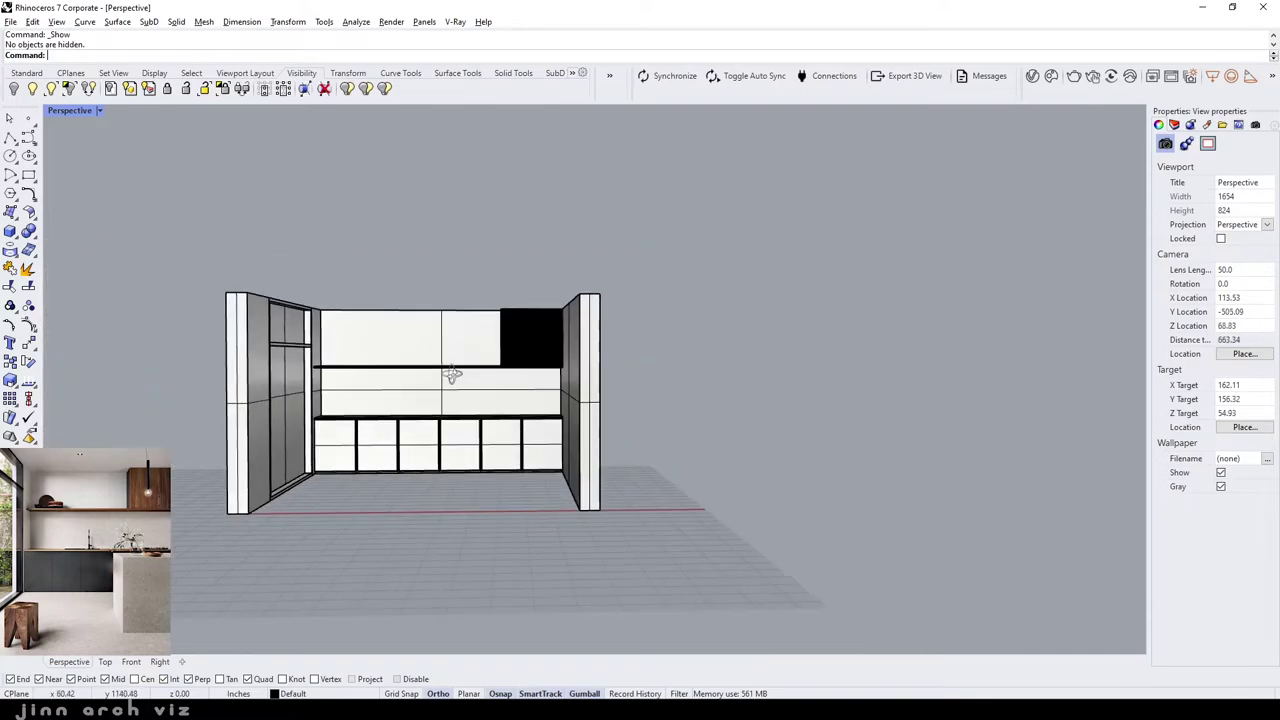
scroll(440, 385, up, 4)
scroll(490, 388, down, 3)
right_drag(491, 386, 483, 400)
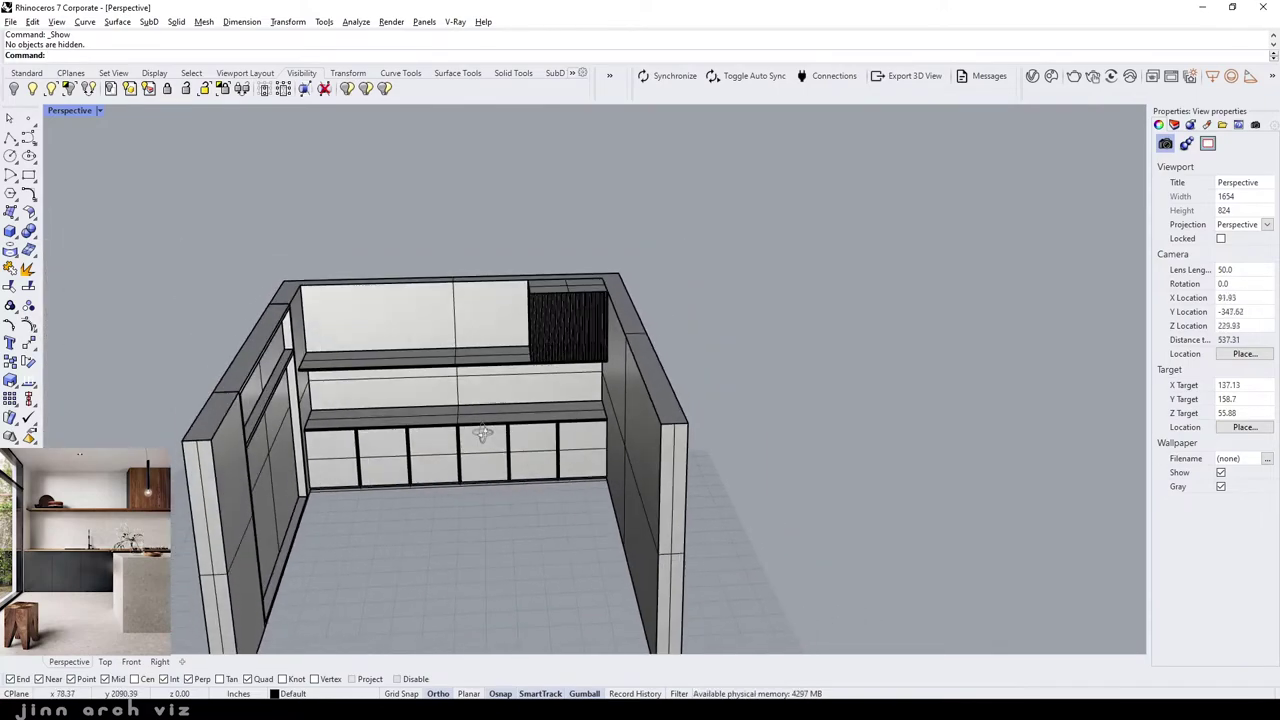
scroll(510, 412, down, 3)
scroll(519, 452, up, 5)
- Draw the island box on the floor in front of the base cabinets
right_drag(519, 452, 495, 440)
click(10, 231)
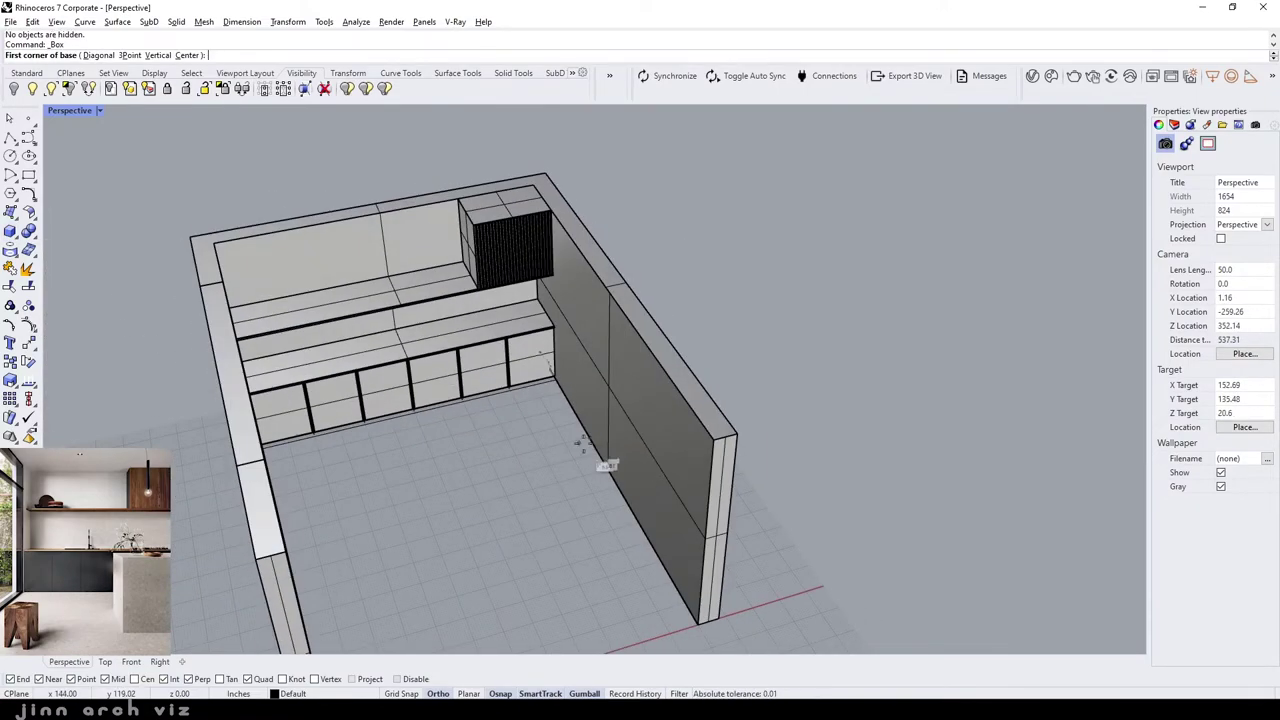
click(588, 443)
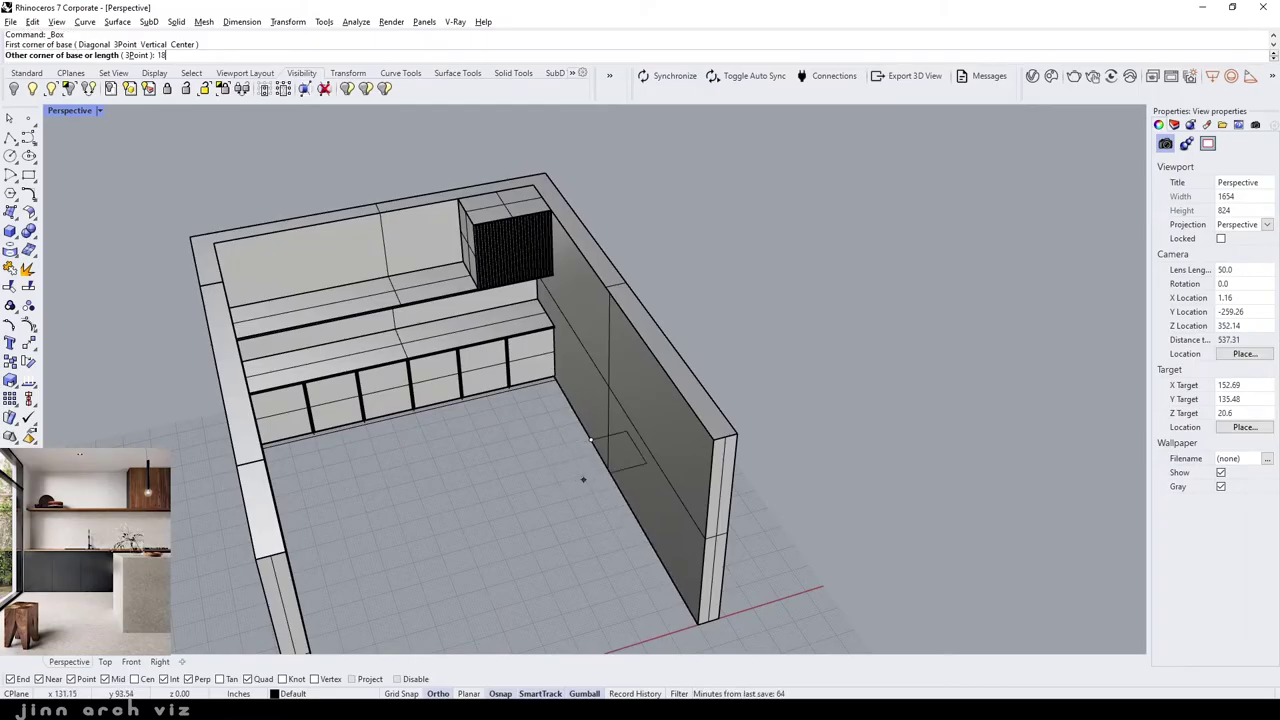
text(18)
key(Return)
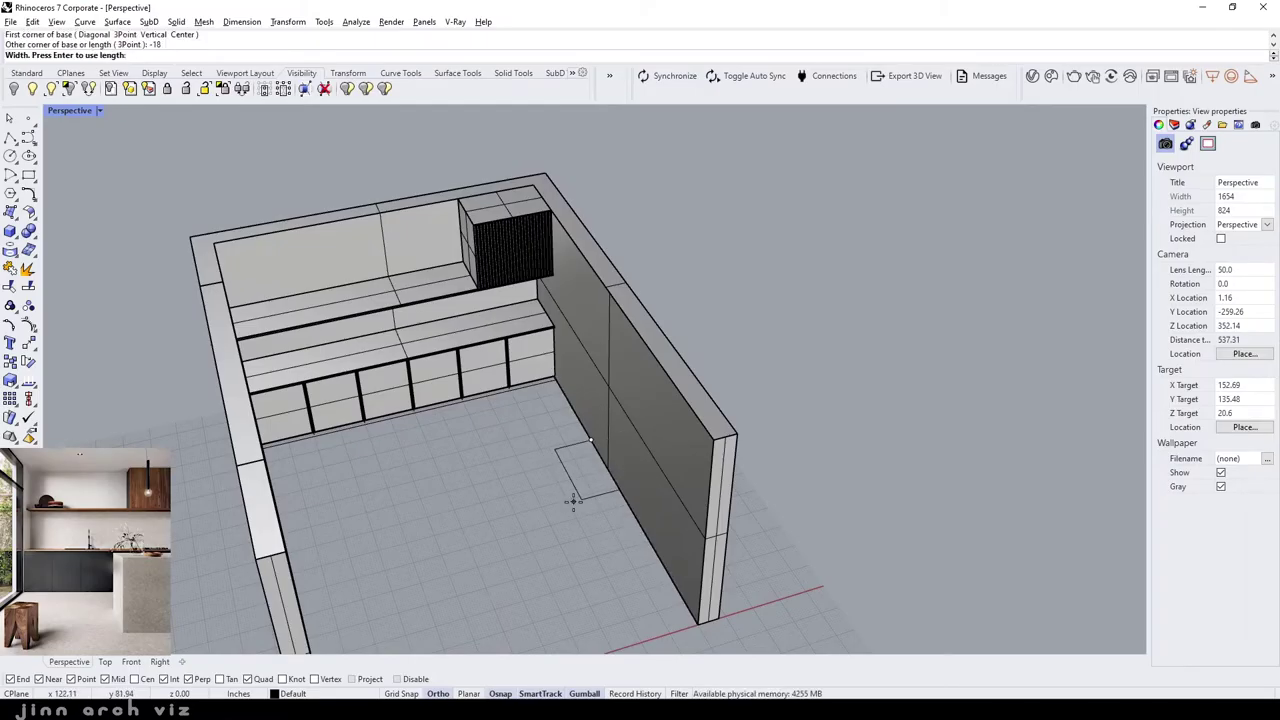
key(Escape)
key(Return)
click(589, 438)
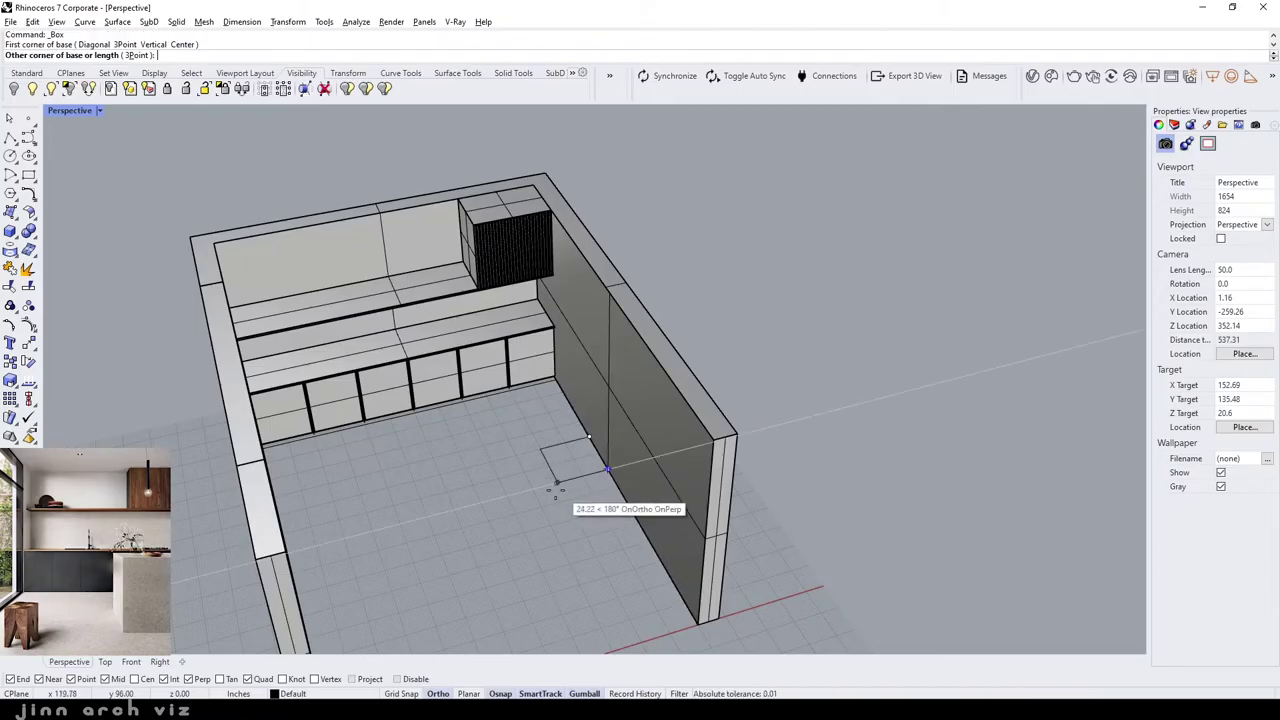
click(513, 494)
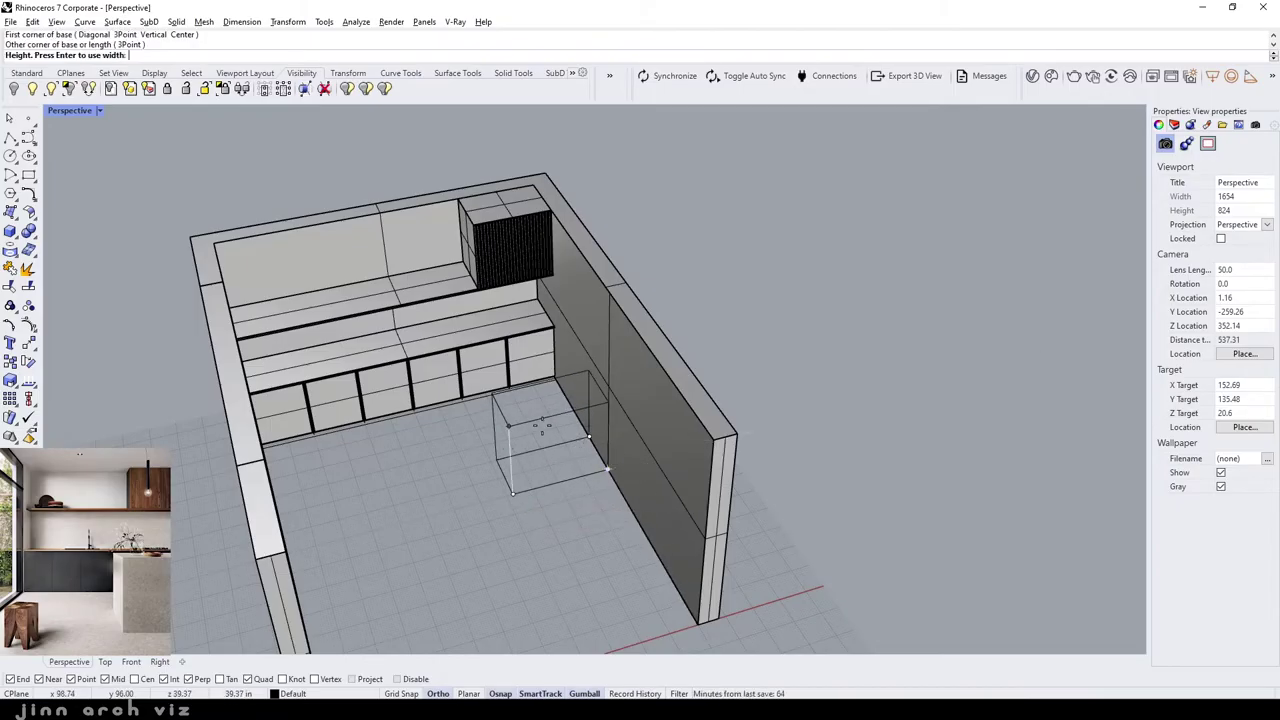
text(30)
key(Return)
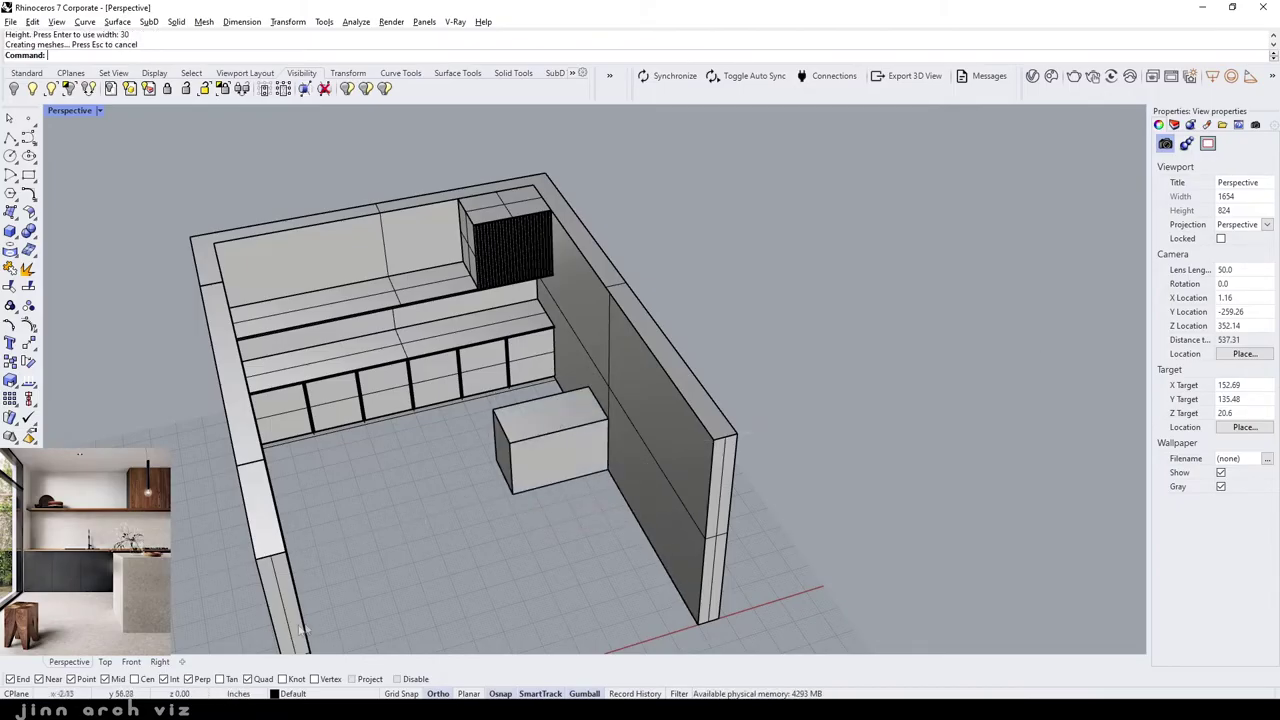
- Undo an accidental gumball scale, then MoveFace the island's left end outward to lengthen it
mouse_move(281, 637)
right_down()
mouse_move(433, 471)
mouse_move(480, 485)
right_up()
scroll(504, 489, up, 5)
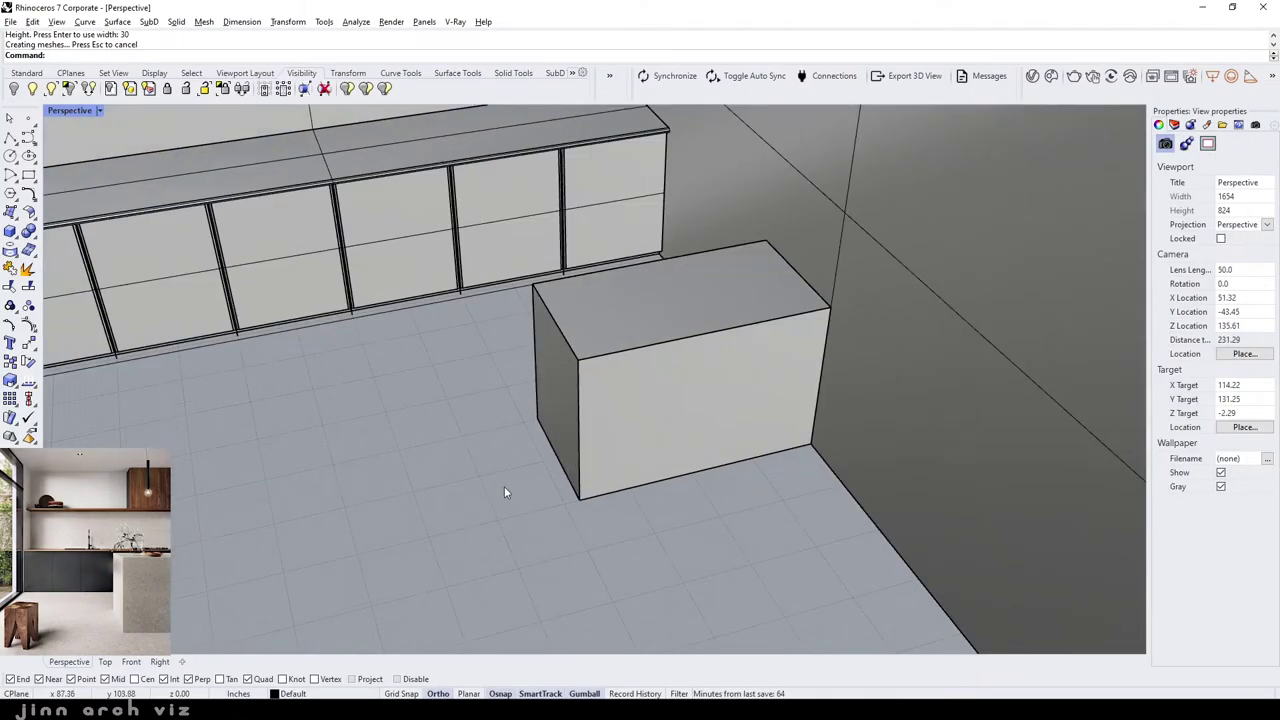
click(565, 436)
drag(565, 436, 527, 515)
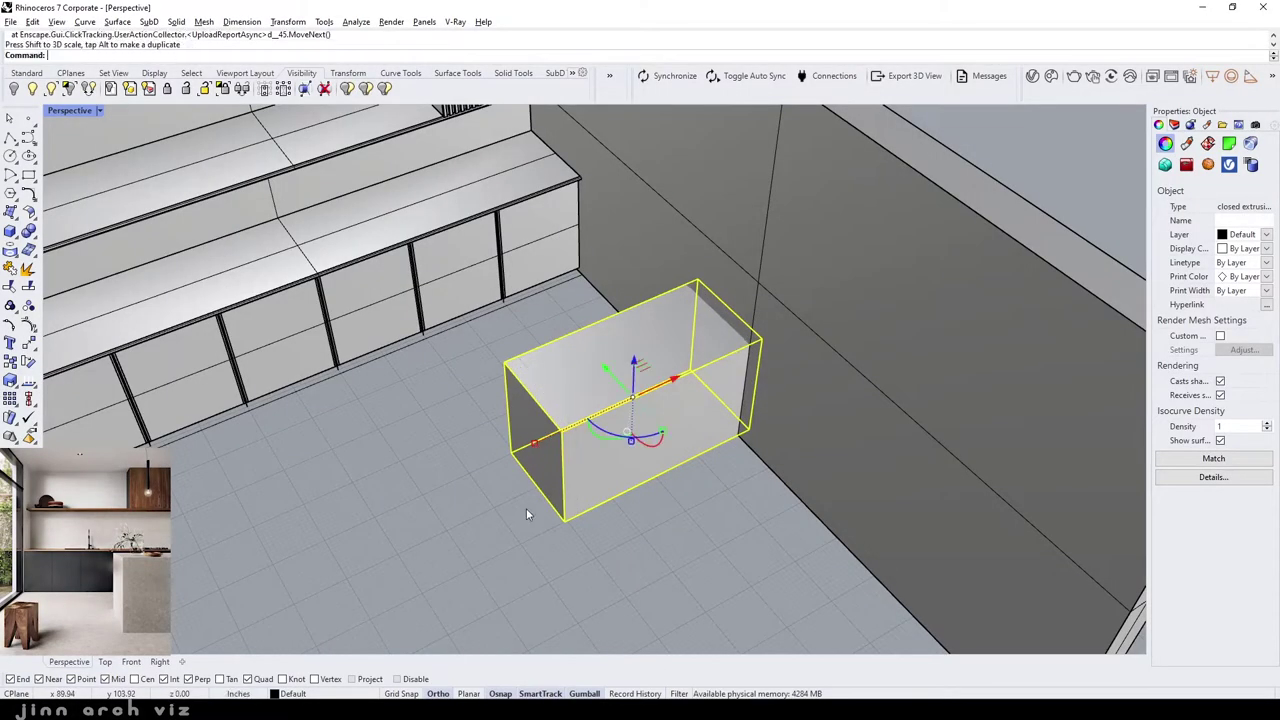
key(ctrl+z)
click(80, 140)
click(548, 440)
key(Return)
click(573, 428)
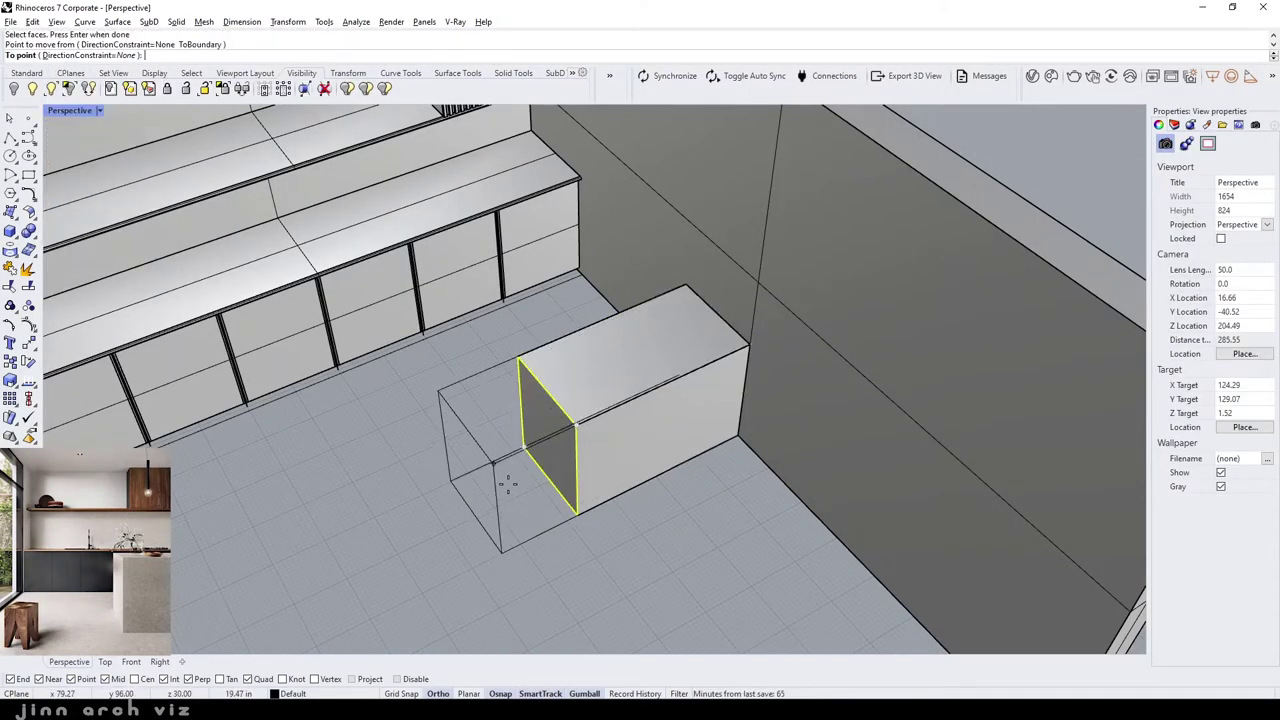
text(24)
click(508, 484)
key(Return)
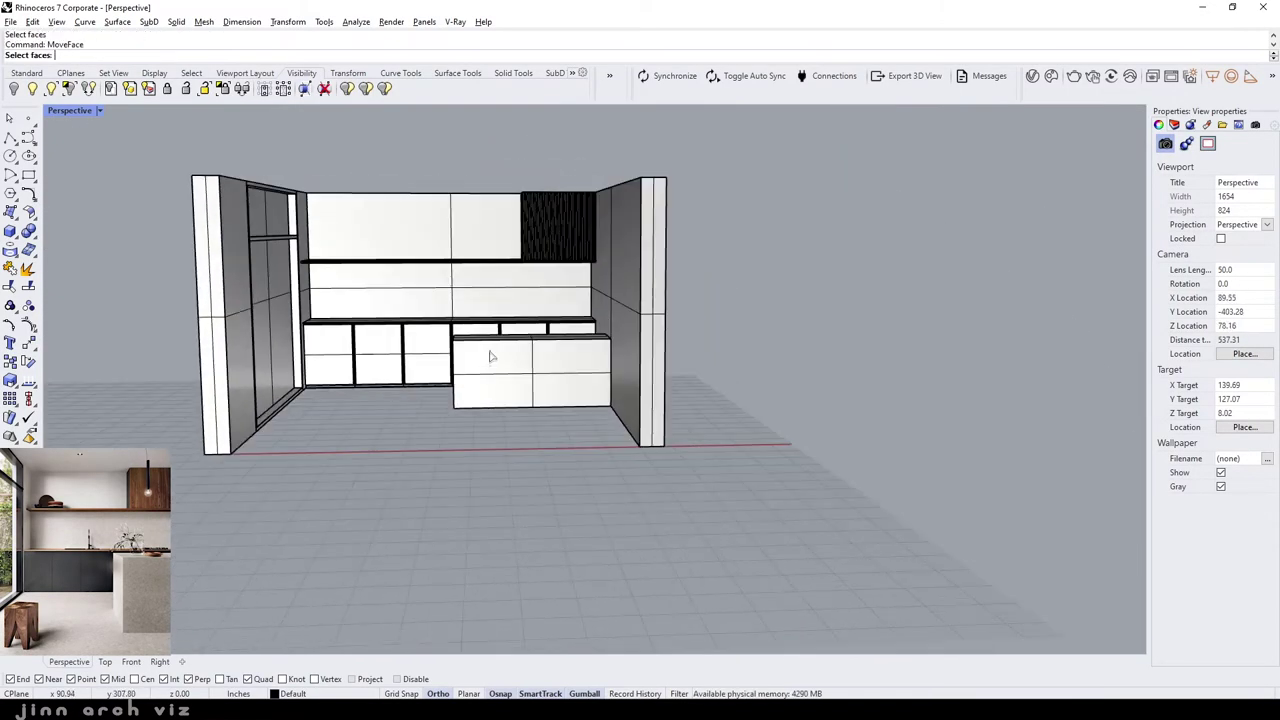
- Start a ceiling box with its base corners spanning the room
right_drag(490, 356, 490, 341)
right_drag(437, 266, 437, 330)
click(28, 212)
click(322, 328)
click(697, 430)
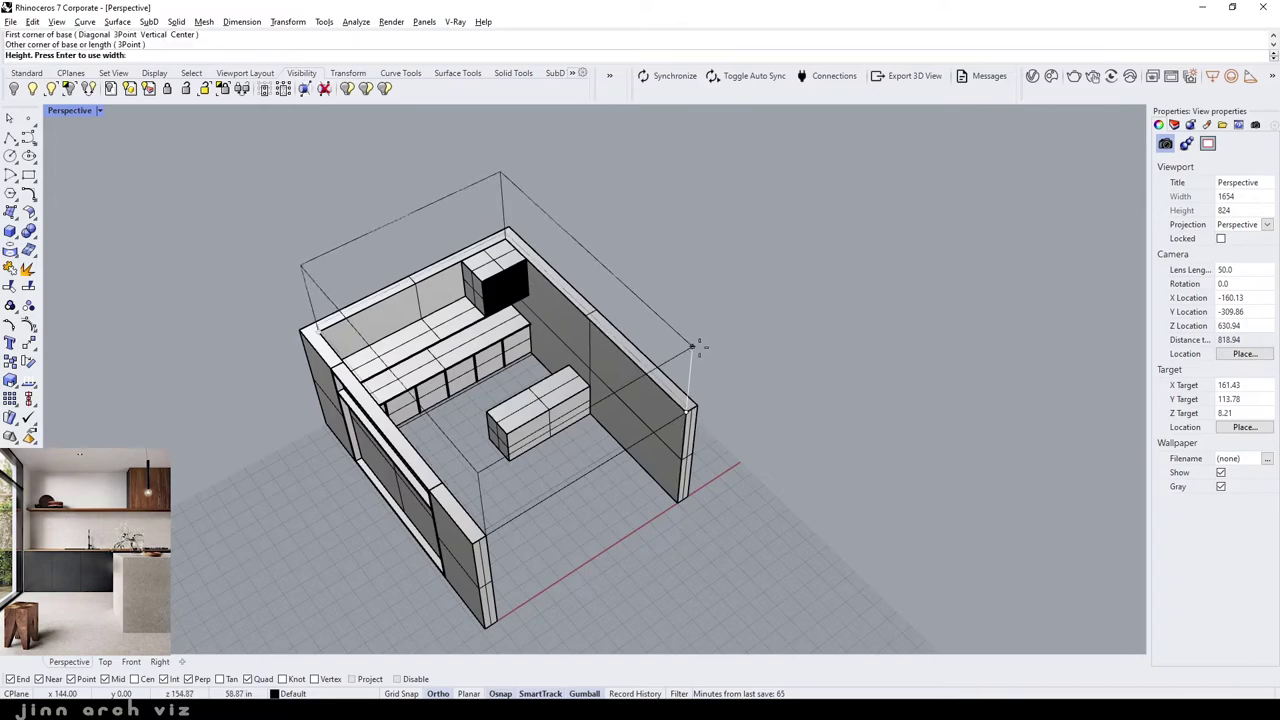
- Set the ceiling box height to complete the slab over the walls
click(684, 352)
right_drag(684, 352, 536, 333)
scroll(536, 332, up, 5)
scroll(666, 358, up, 3)
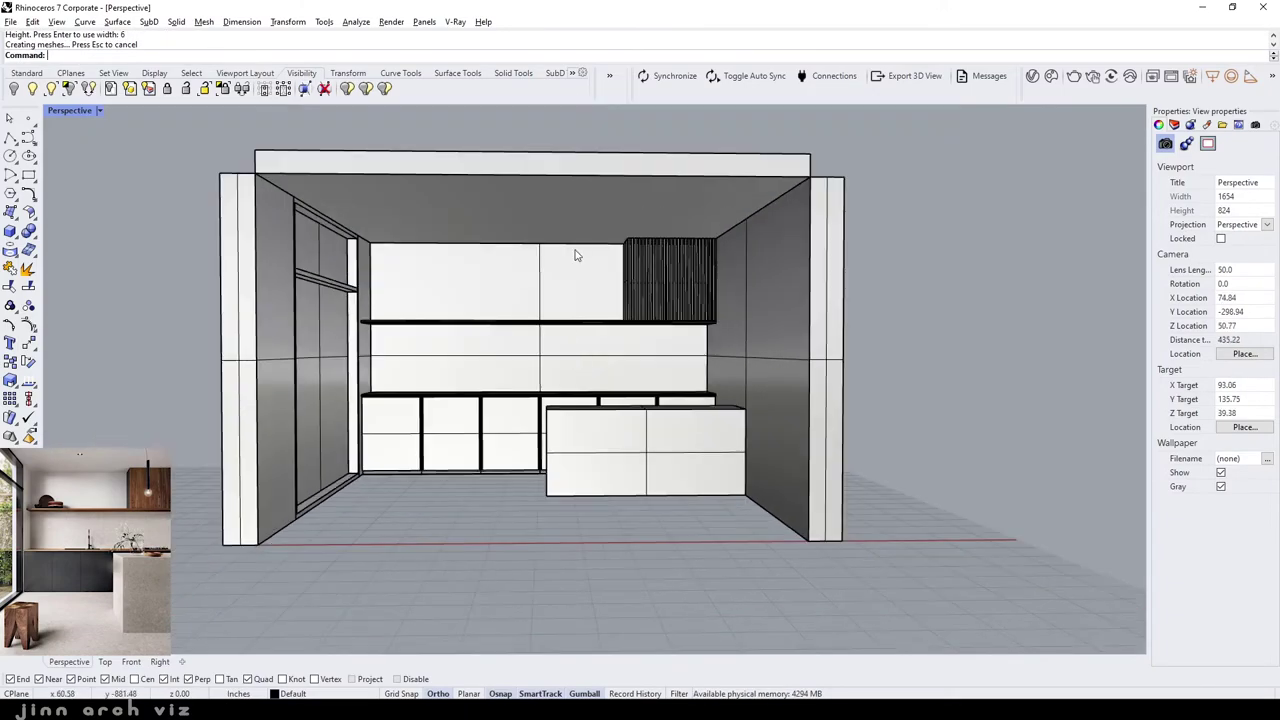
right_click(569, 296)
right_click(560, 310)
key(Escape)
- Switch the viewport display mode to Rendered
scroll(560, 312, up, 2)
scroll(560, 312, up, 1)
scroll(551, 289, up, 1)
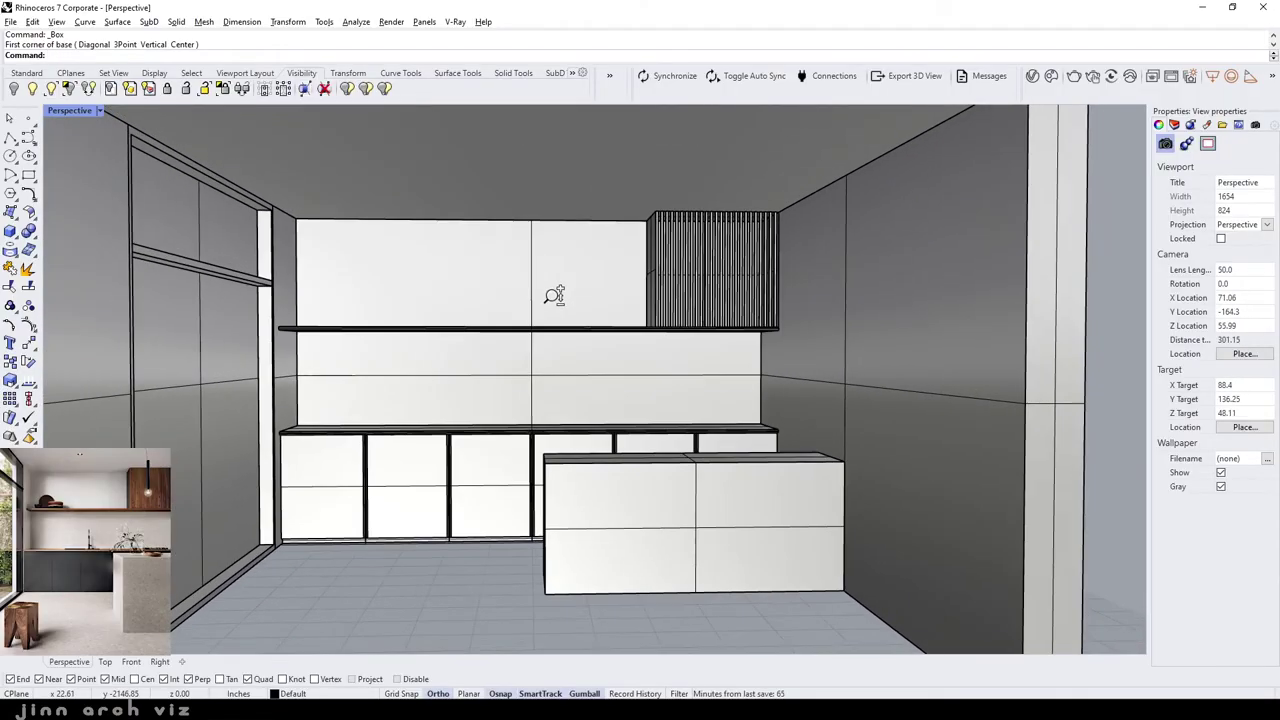
scroll(543, 291, up, 1)
click(100, 111)
click(128, 189)
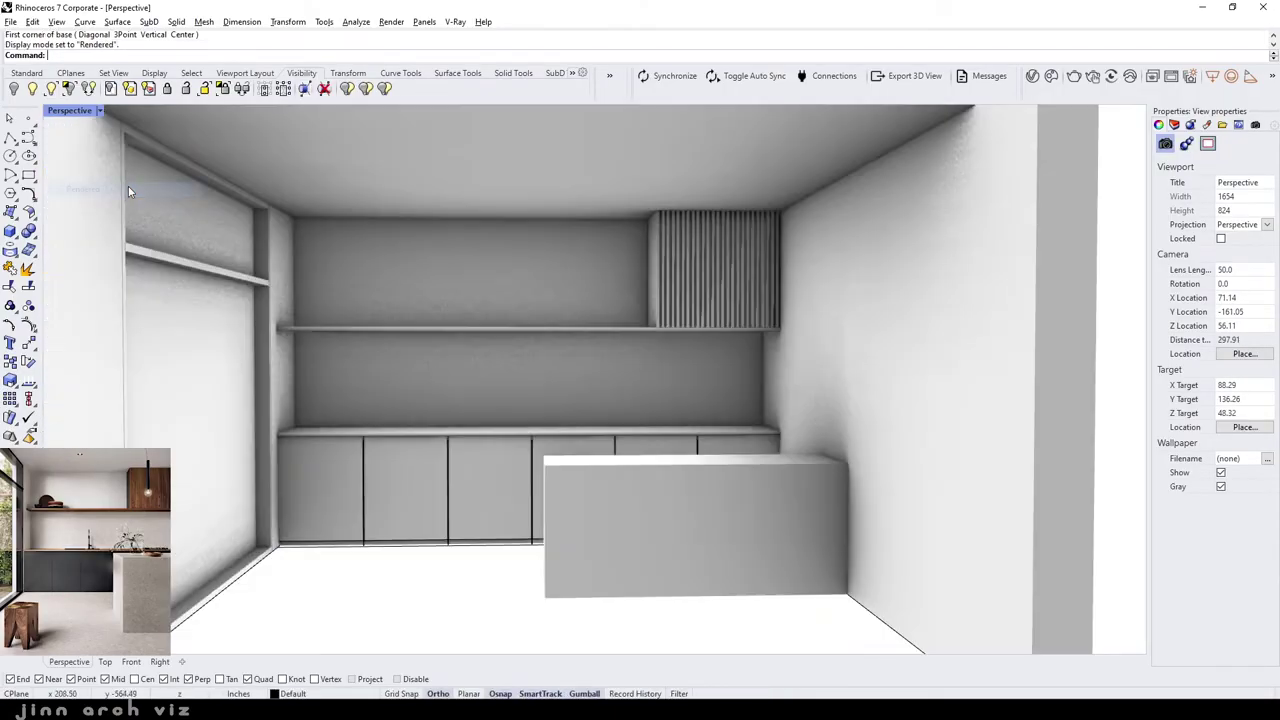
- Select all curves with SelCrv and hide them, then select the left wall panels
text(SelCrv)
key(Return)
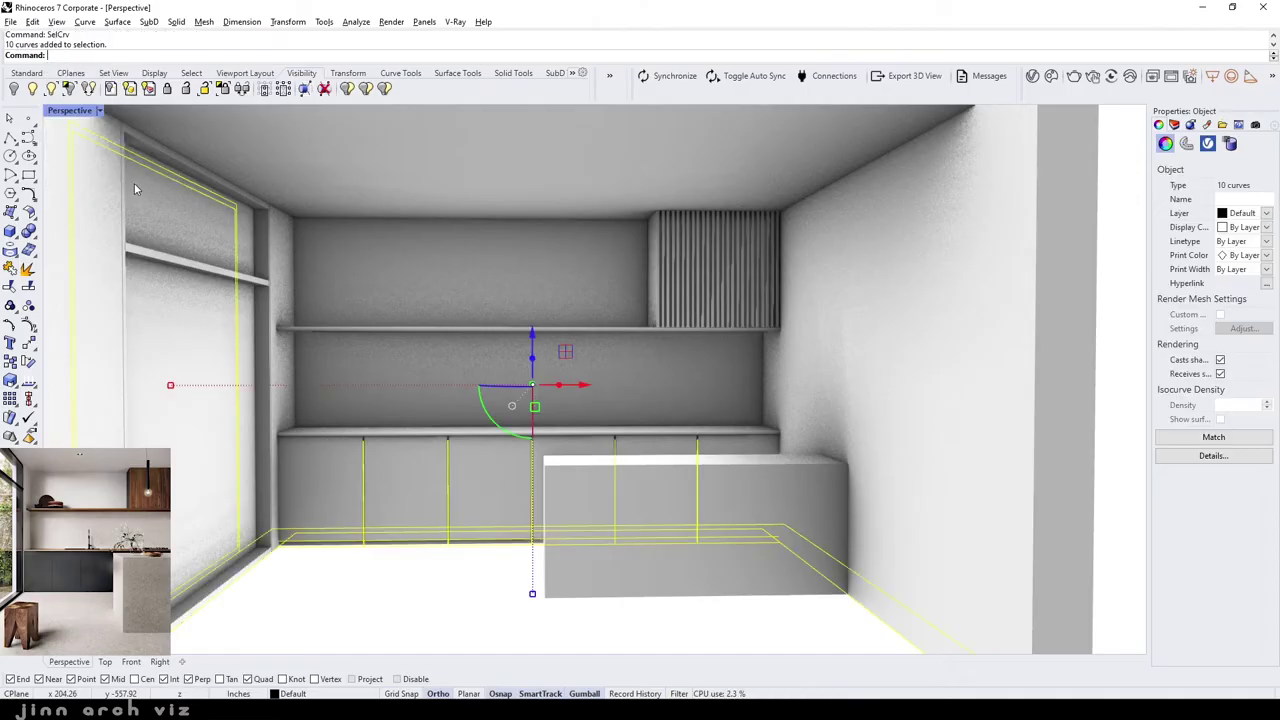
key(ctrl+h)
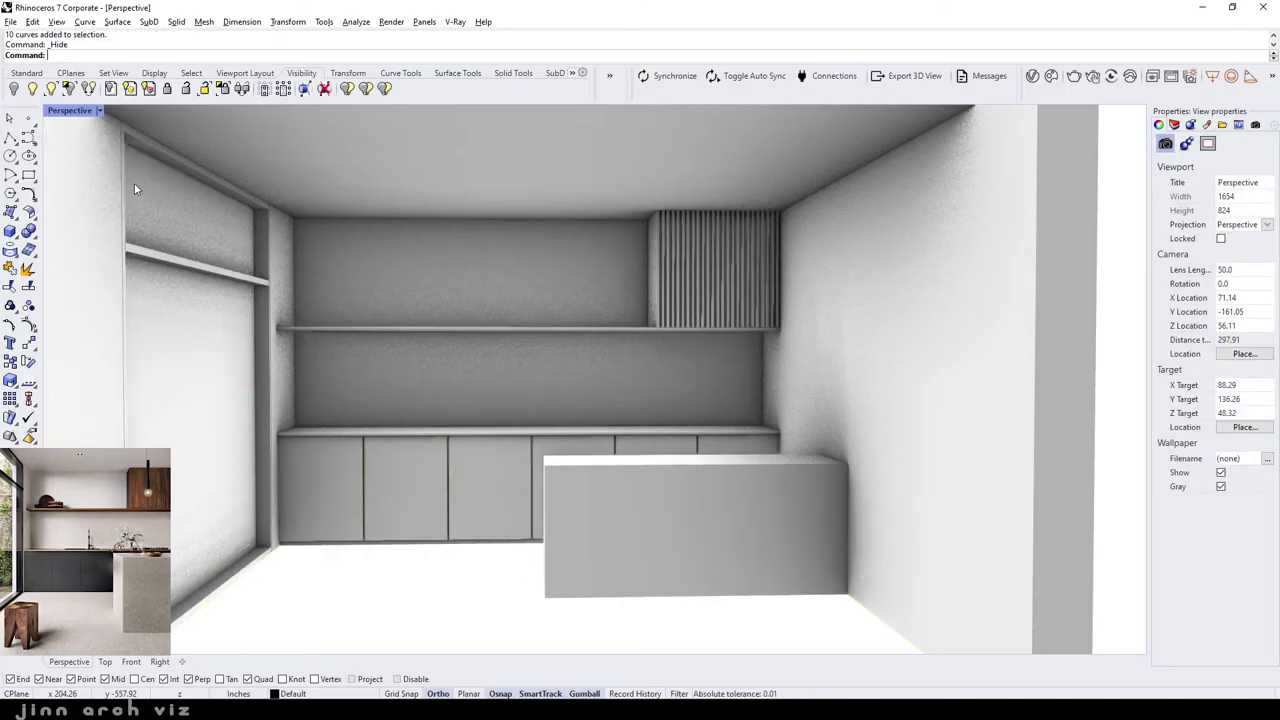
click(251, 375)
- Move the selected left wall panels onto Layer 02
click(1175, 124)
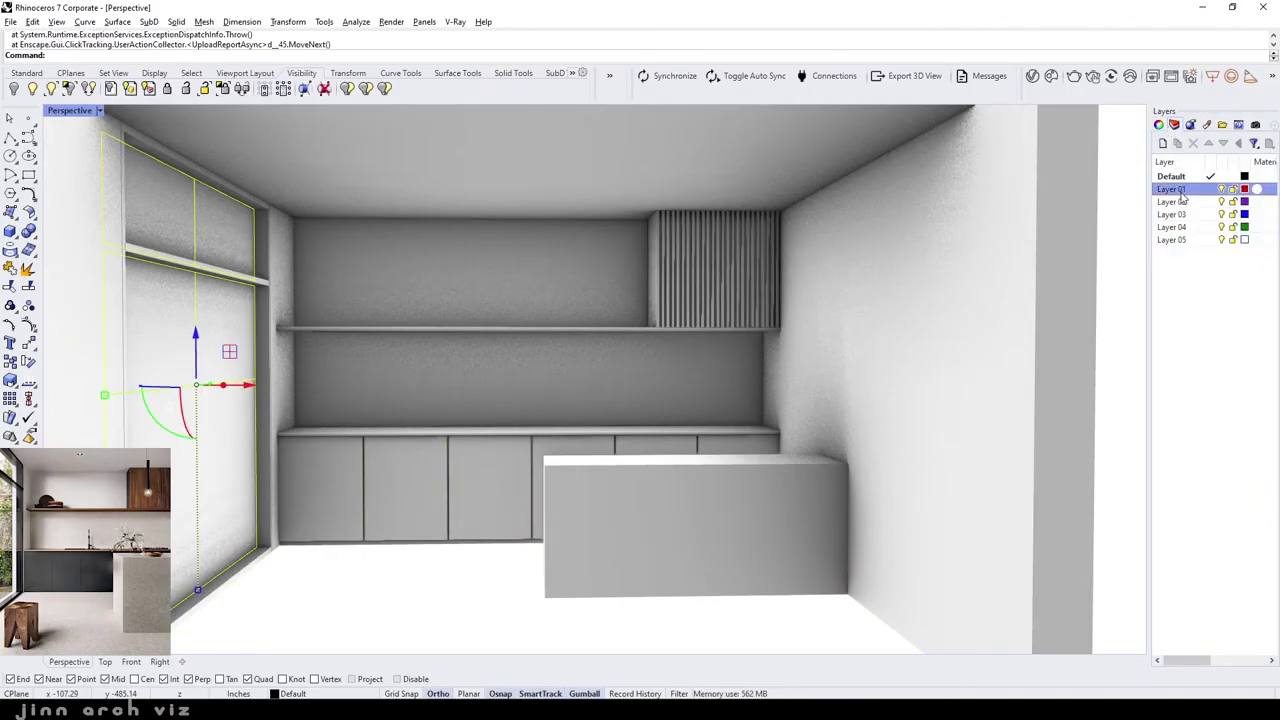
right_click(1181, 203)
click(1182, 433)
- Give Layer 02 a blue Plastic material with about 68% transparency
click(1257, 201)
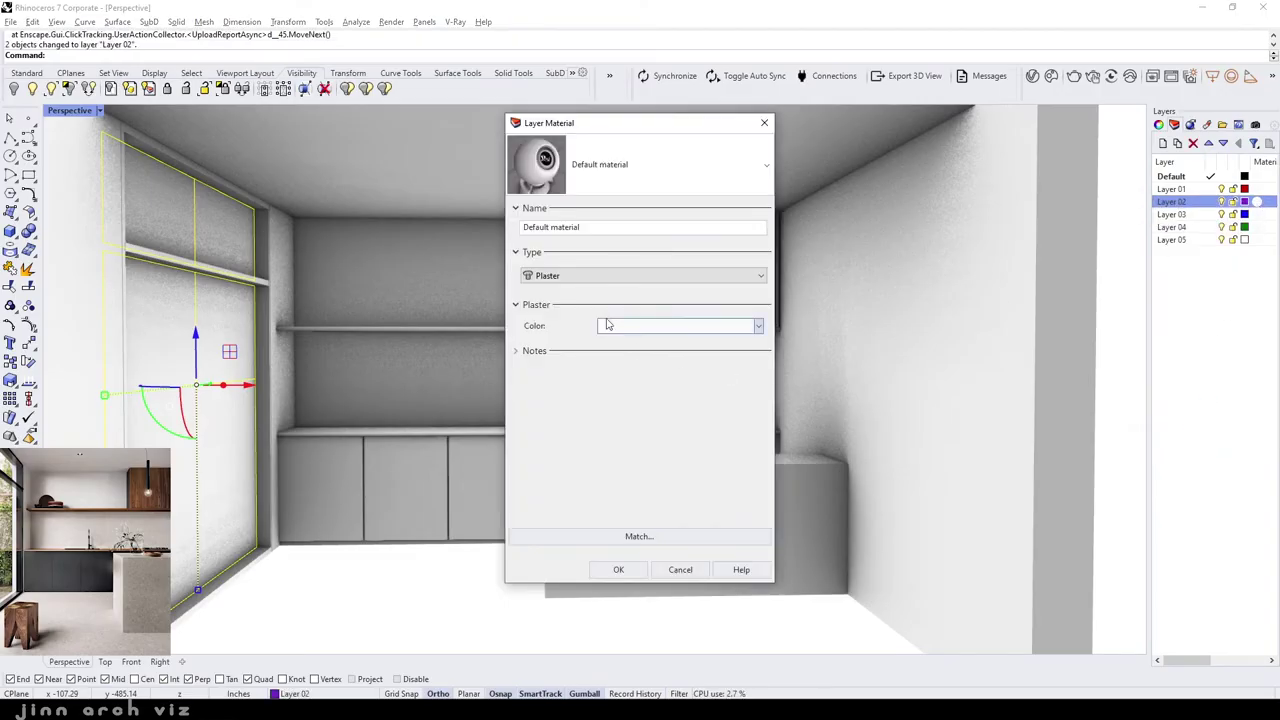
click(600, 275)
click(588, 410)
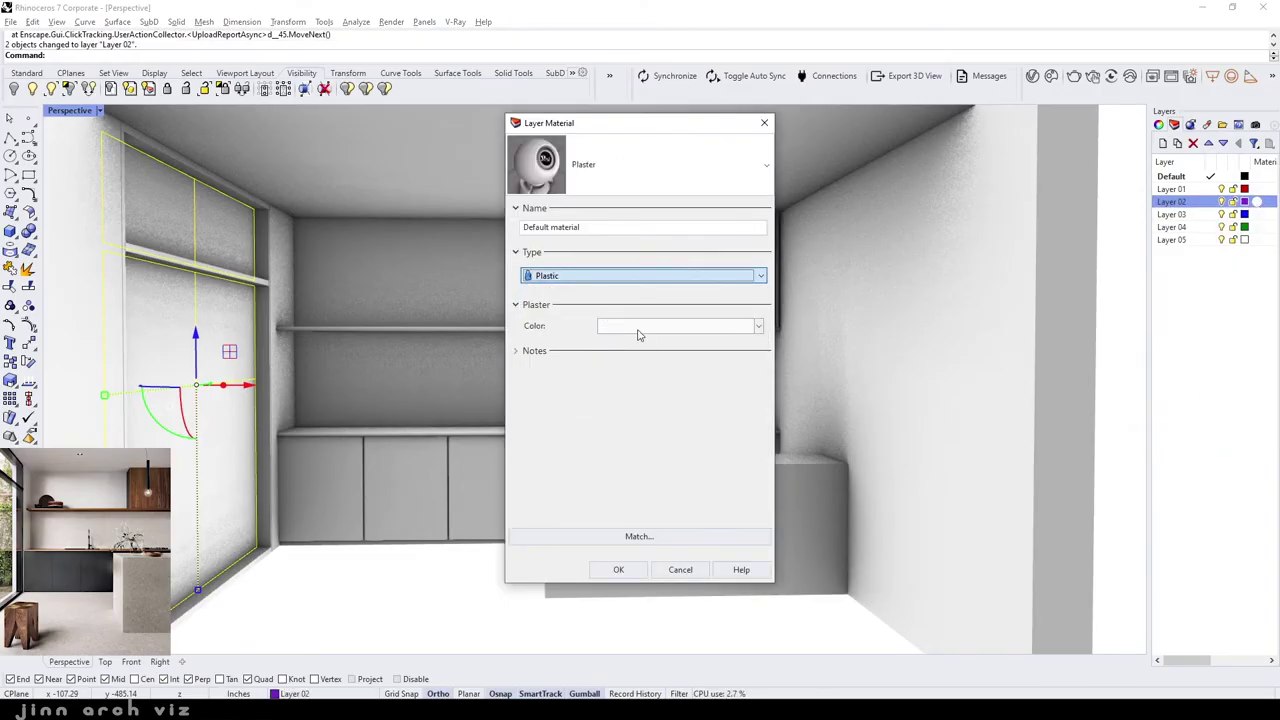
click(640, 327)
click(552, 397)
drag(640, 342, 641, 353)
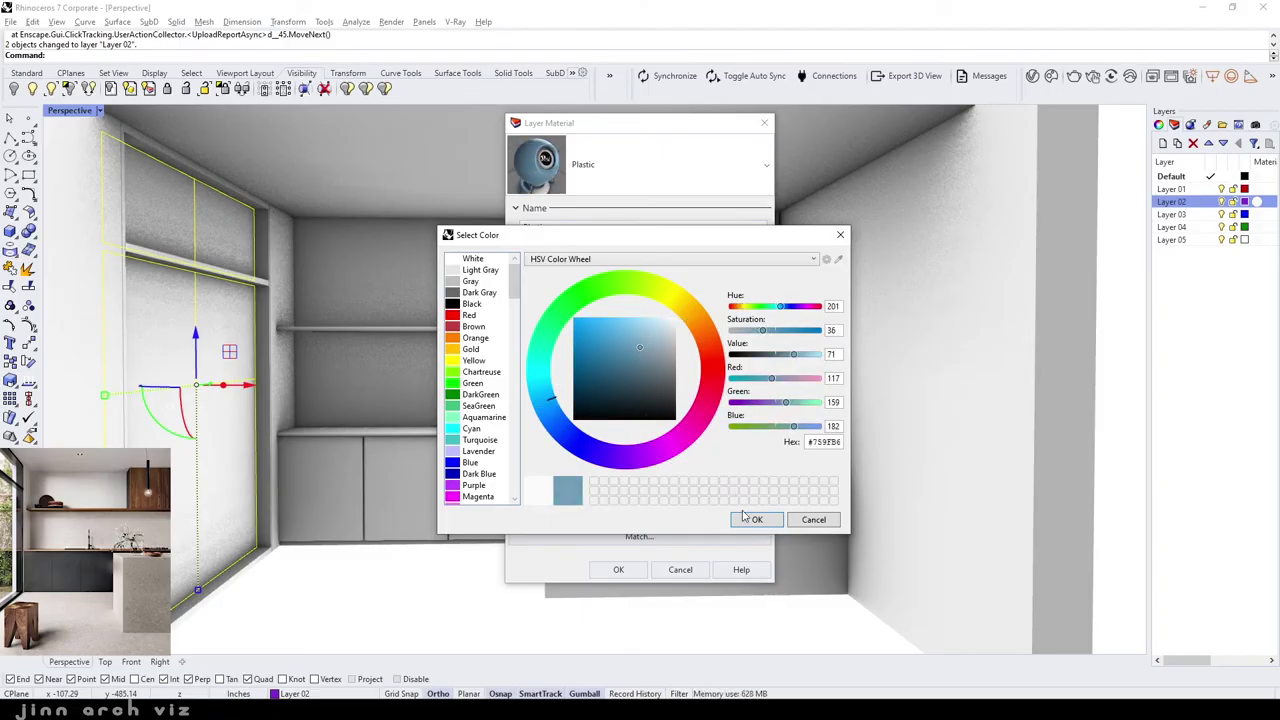
click(745, 518)
click(703, 375)
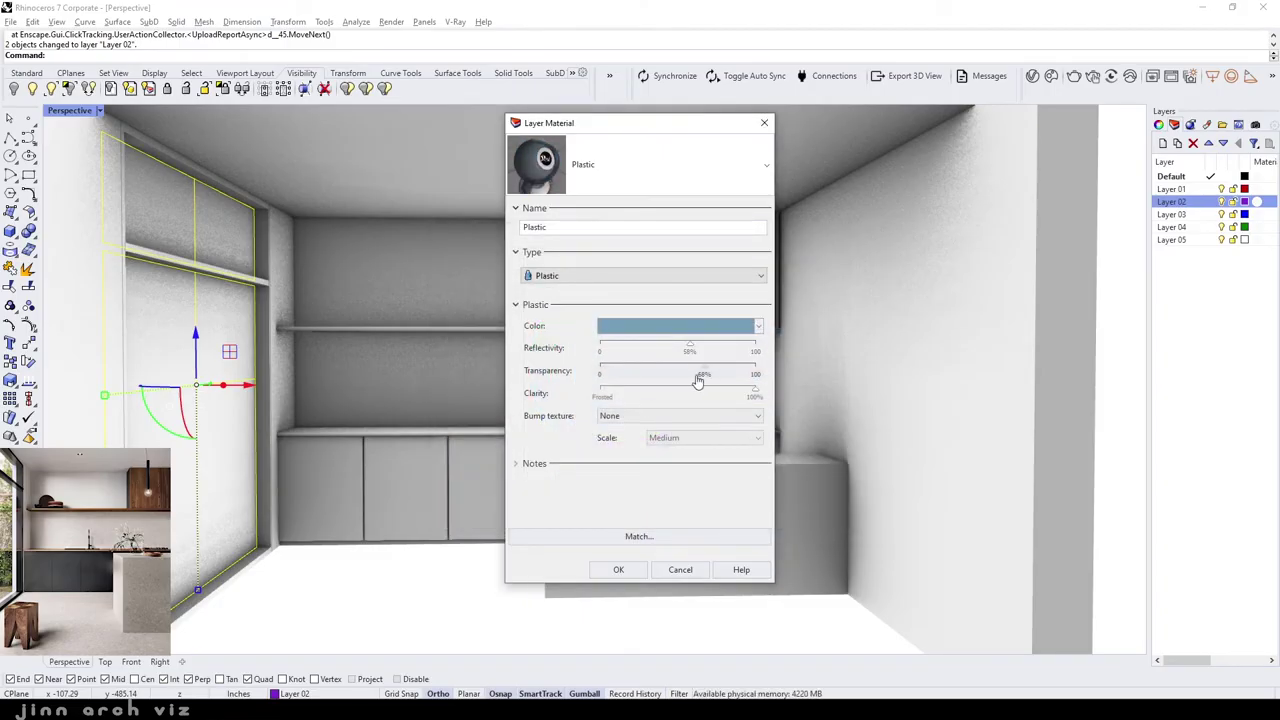
click(625, 570)
key(Escape)
- Move the panel in the other wall opening onto Layer 02
scroll(937, 309, down, 5)
click(731, 373)
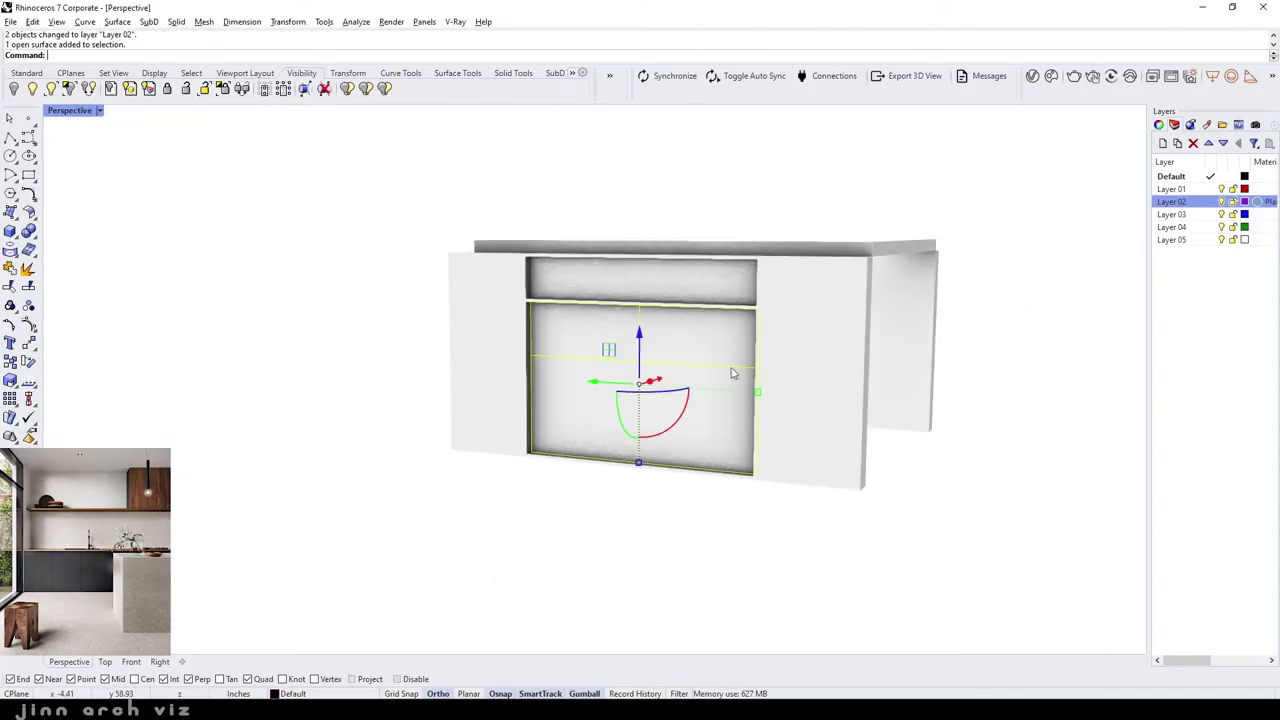
right_drag(745, 287, 600, 300)
right_click(1171, 201)
click(1185, 424)
- Inspect the rendered kitchen head-on, with a Hide command started along the way
right_drag(928, 342, 654, 346)
scroll(654, 346, up, 5)
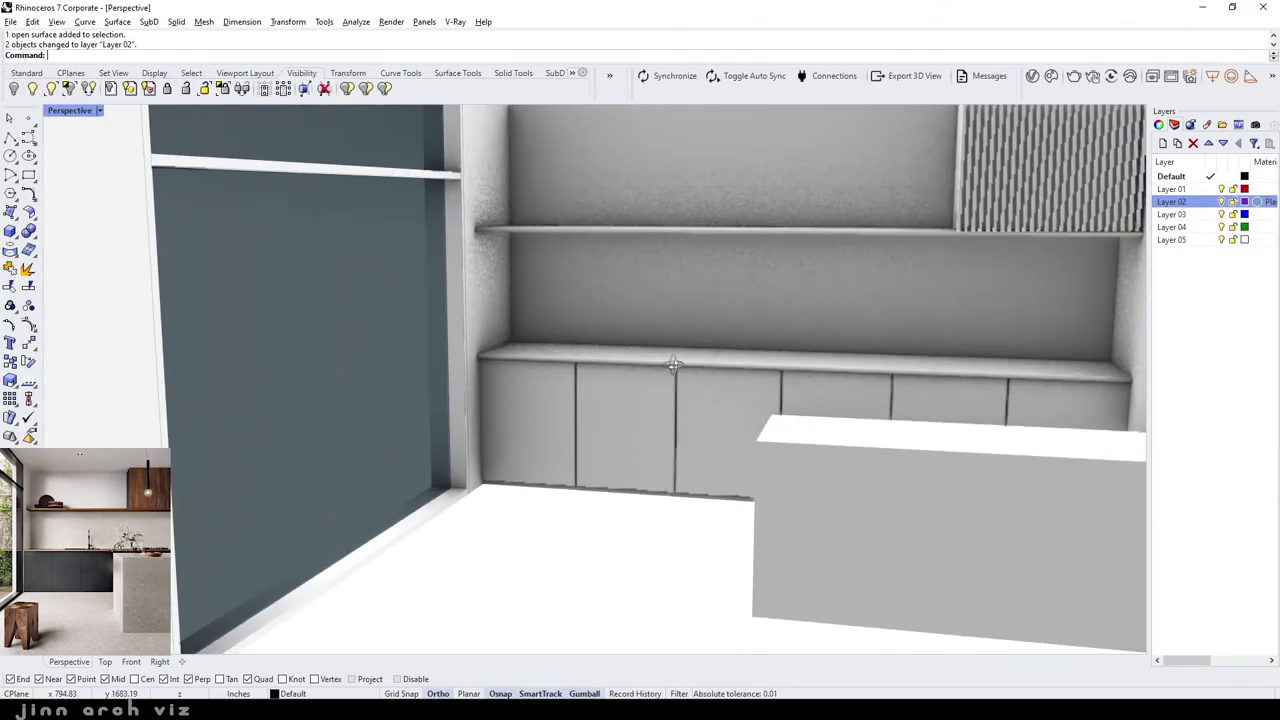
scroll(743, 349, down, 5)
scroll(915, 248, up, 3)
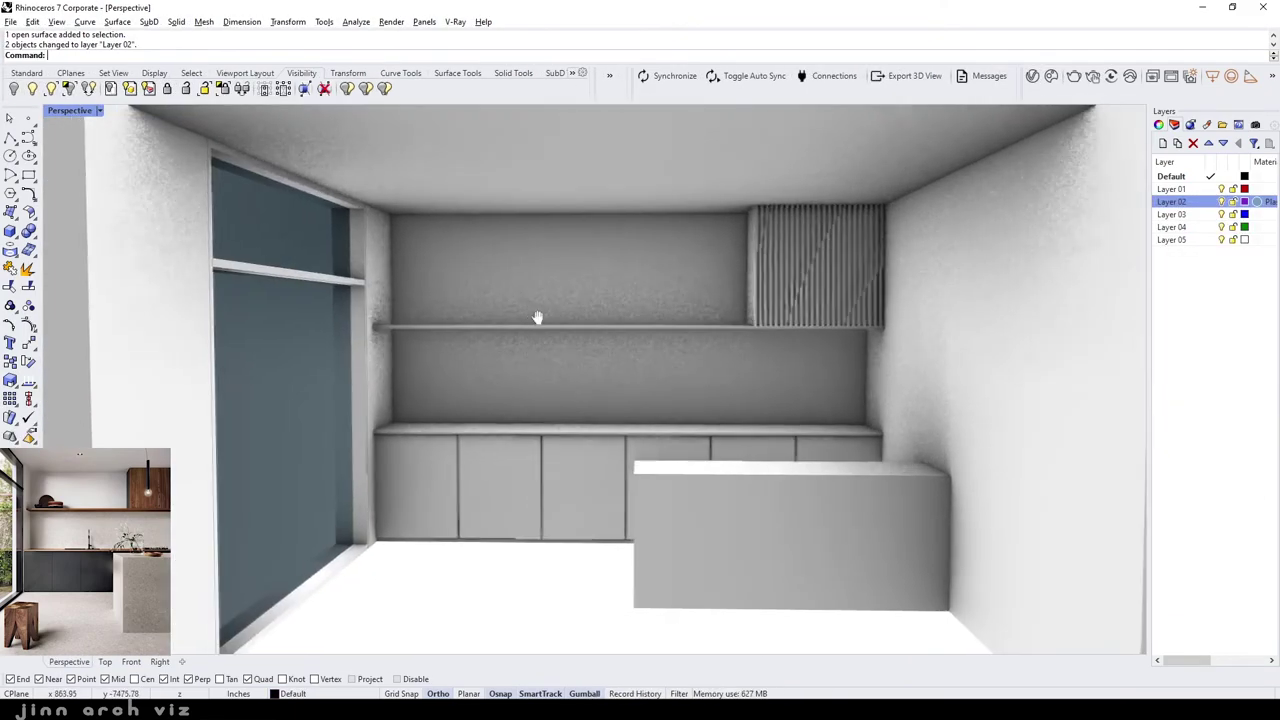
scroll(540, 325, down, 3)
mouse_move(581, 342)
right_down()
mouse_move(644, 318)
mouse_move(630, 312)
right_up()
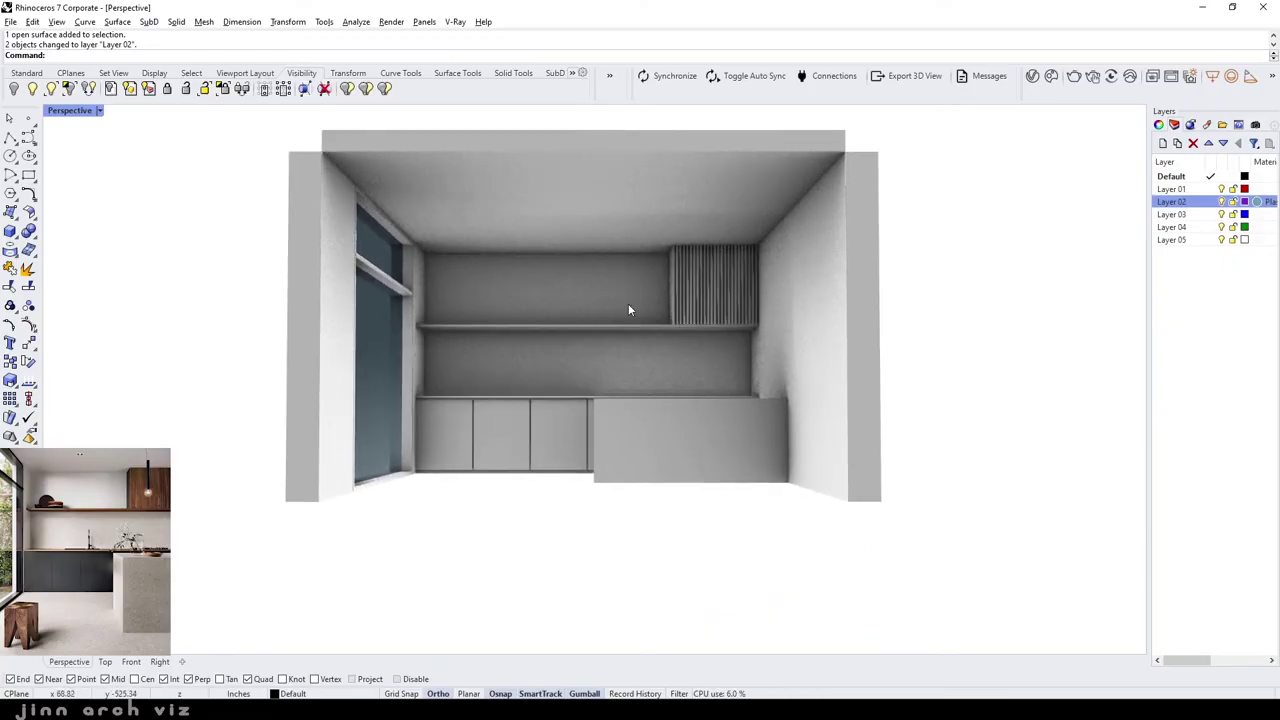
key(ctrl+h)
scroll(607, 210, up, 1)
scroll(608, 191, up, 2)
scroll(608, 190, up, 2)
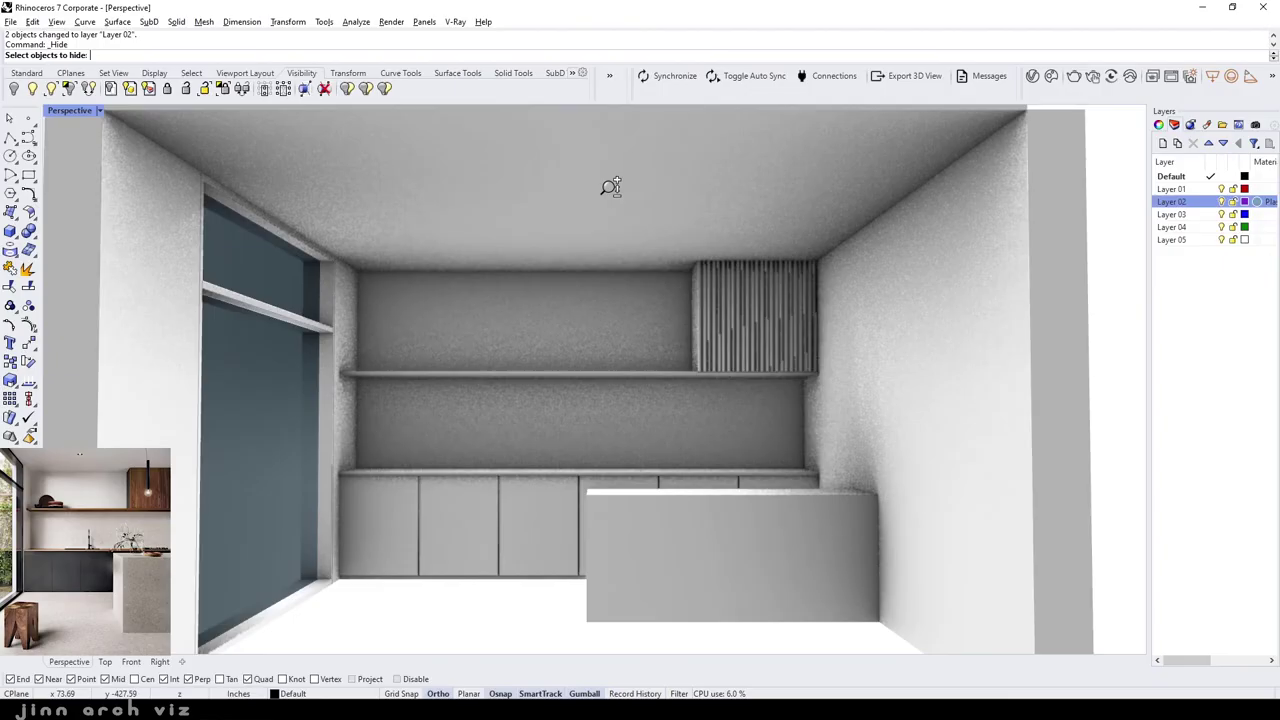
scroll(609, 187, up, 1)
mouse_move(620, 323)
right_down()
mouse_move(620, 285)
mouse_move(614, 300)
right_up()
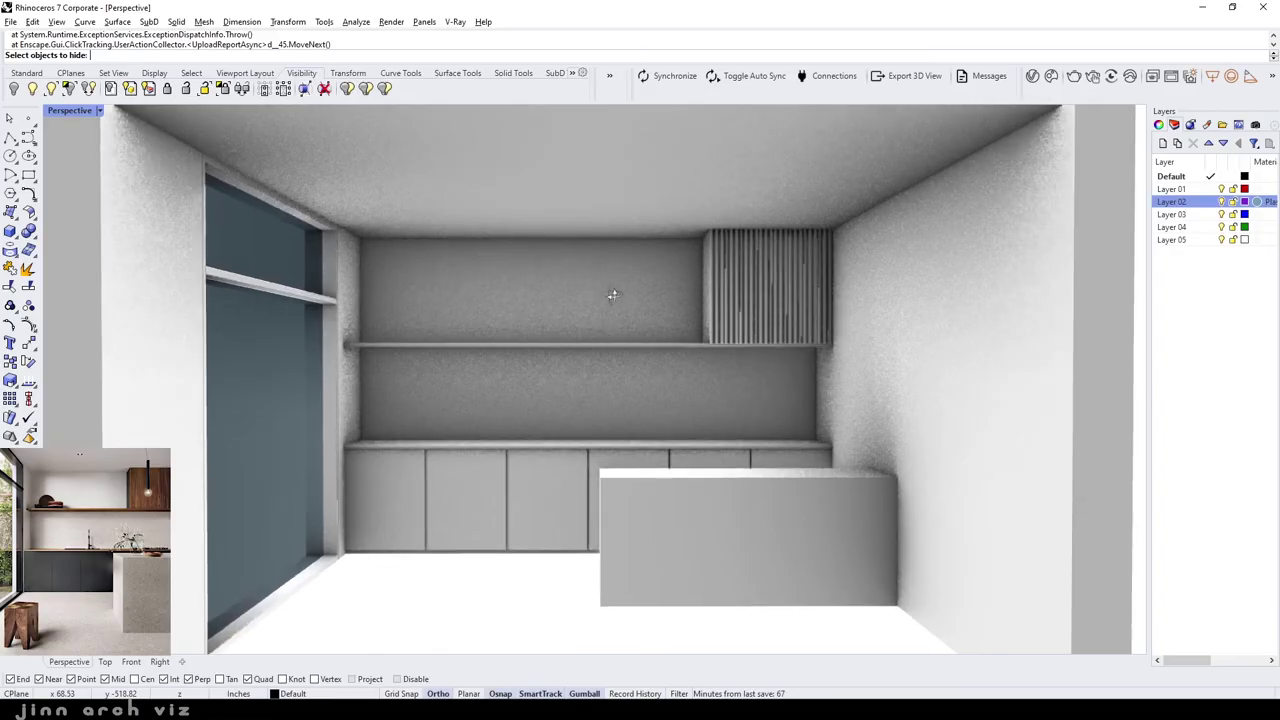
shift+right_drag(628, 355, 626, 337)
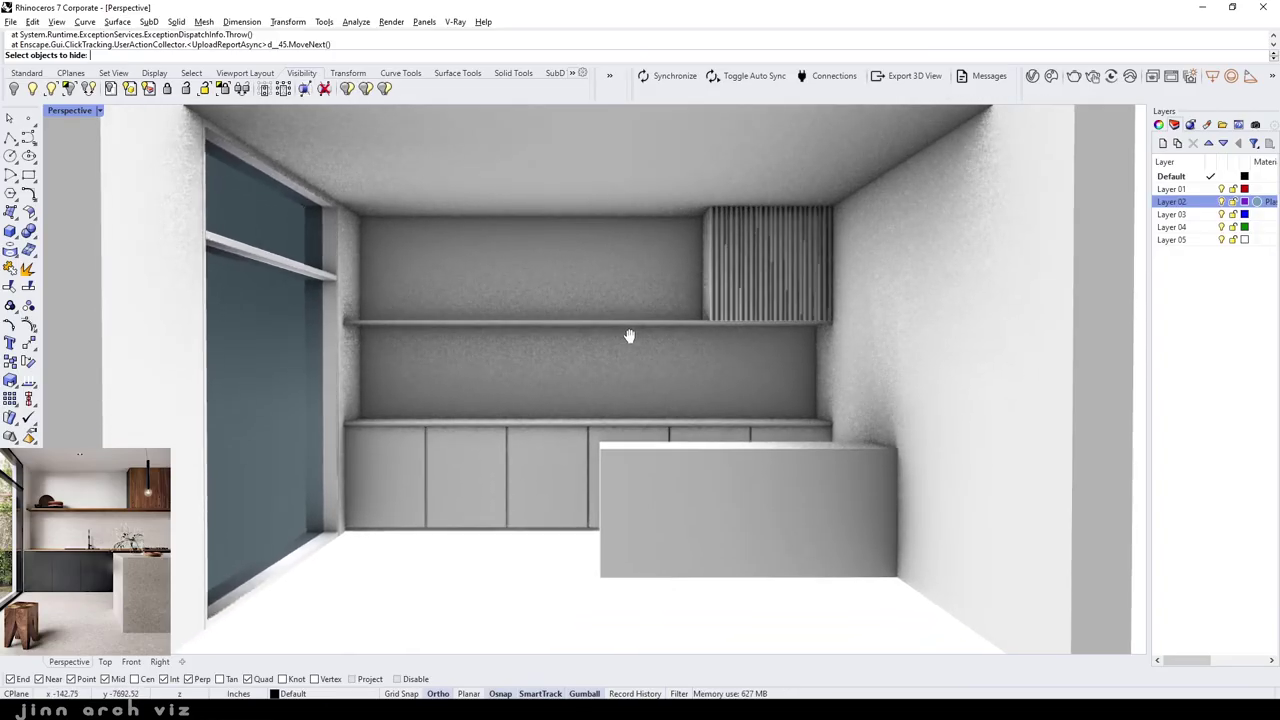
scroll(602, 340, up, 3)
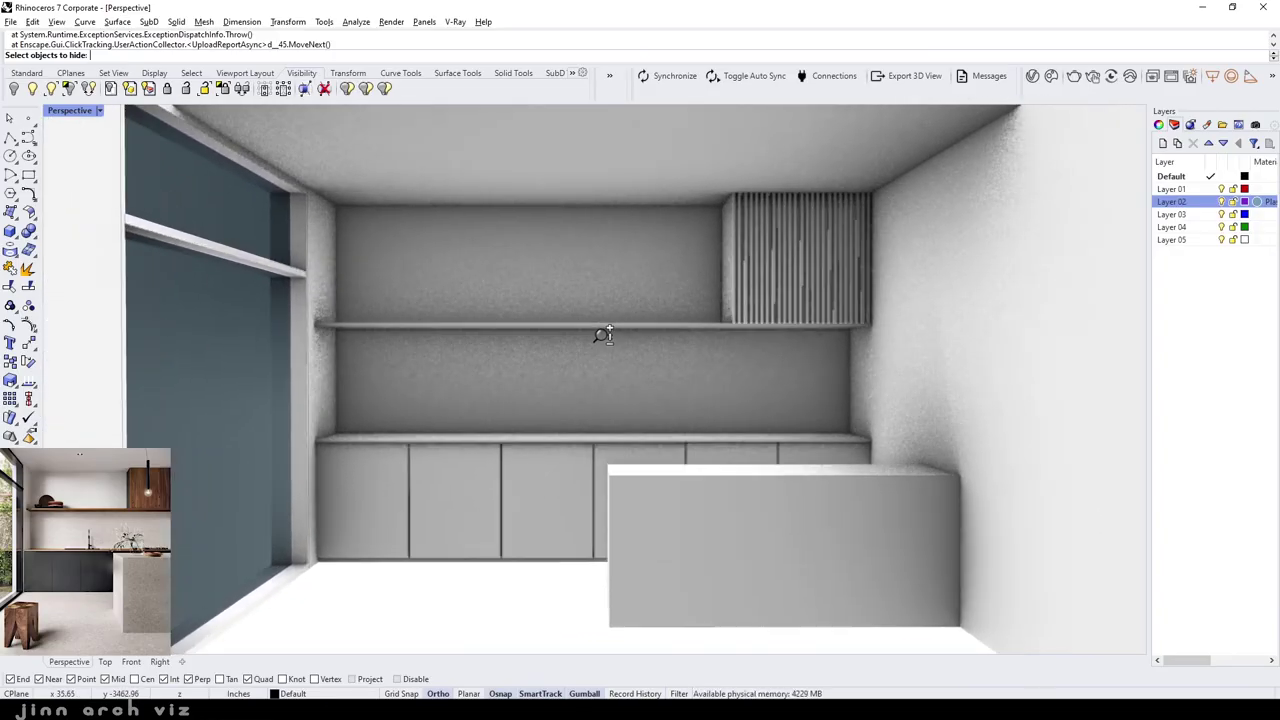
shift+right_drag(603, 336, 614, 347)
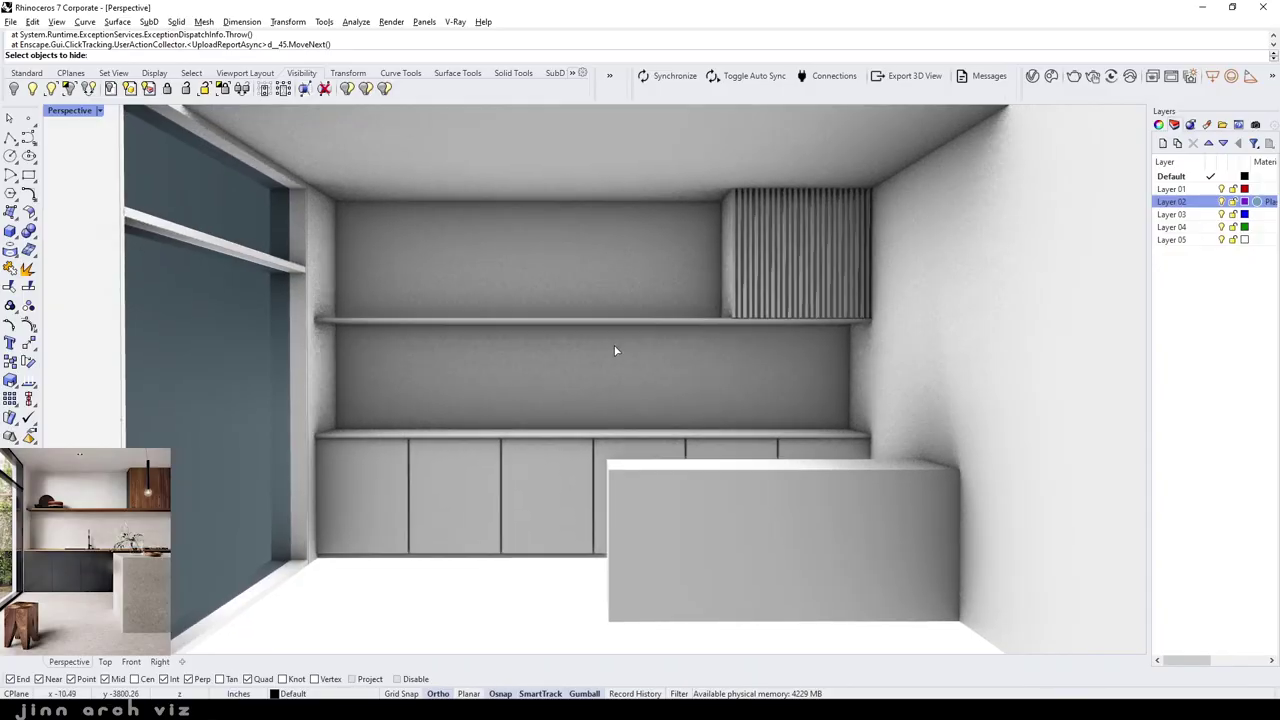